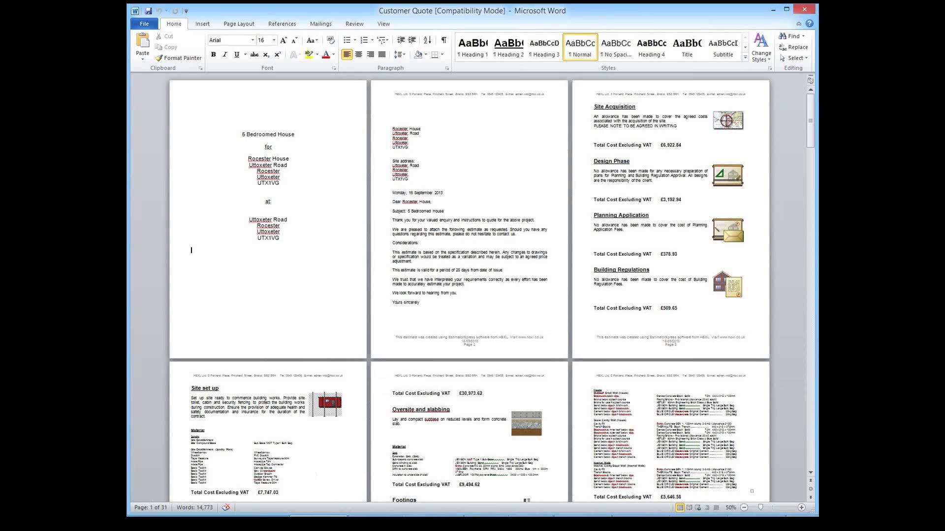
# - Finish the Visual Estimating slide show, exit the presentation view and switch to PlansXpress
pyautogui.click(449, 292)
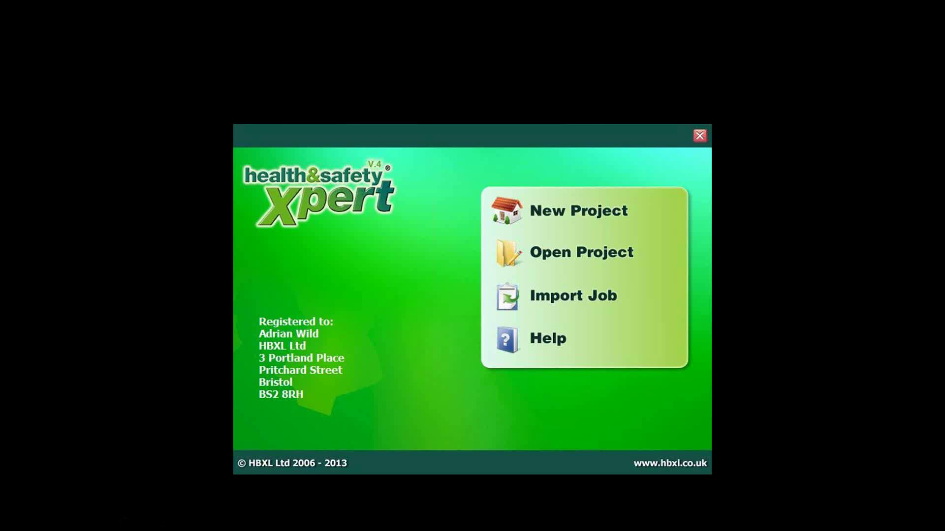
pyautogui.press('Right')
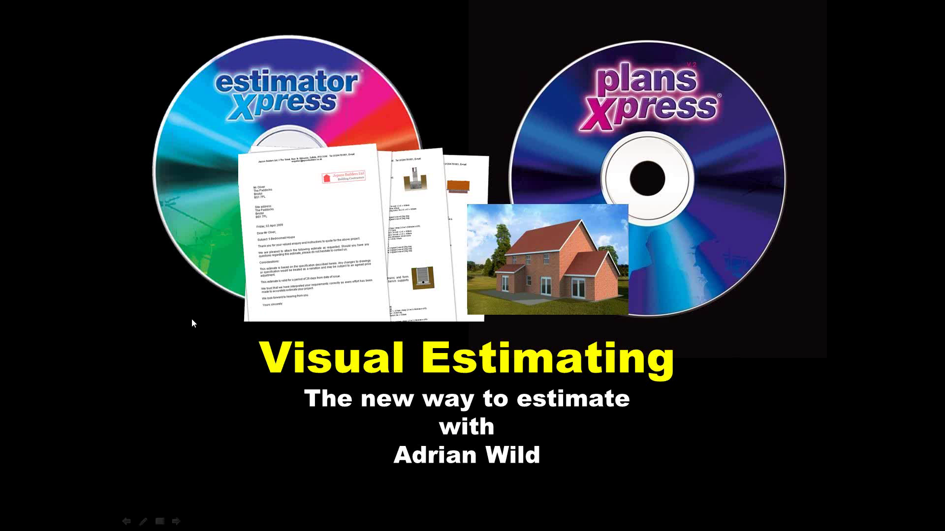
pyautogui.press('Escape')
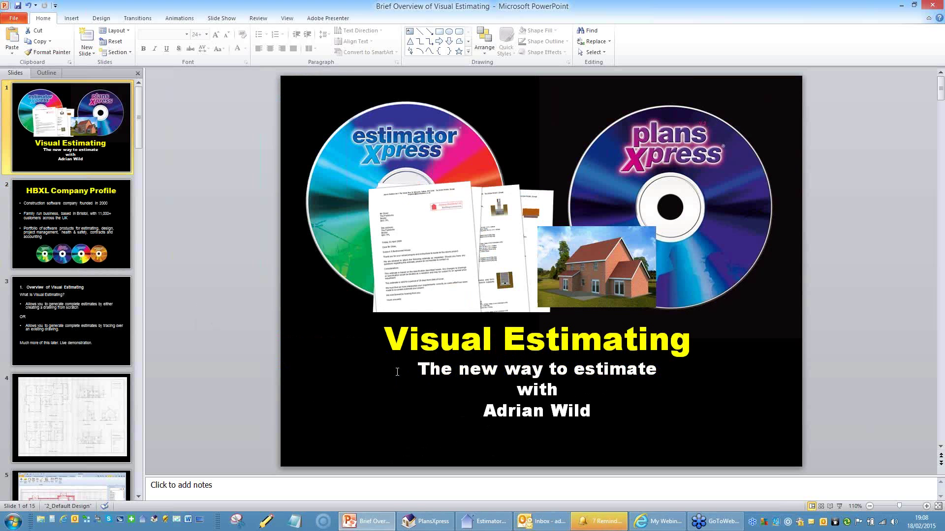
pyautogui.click(423, 523)
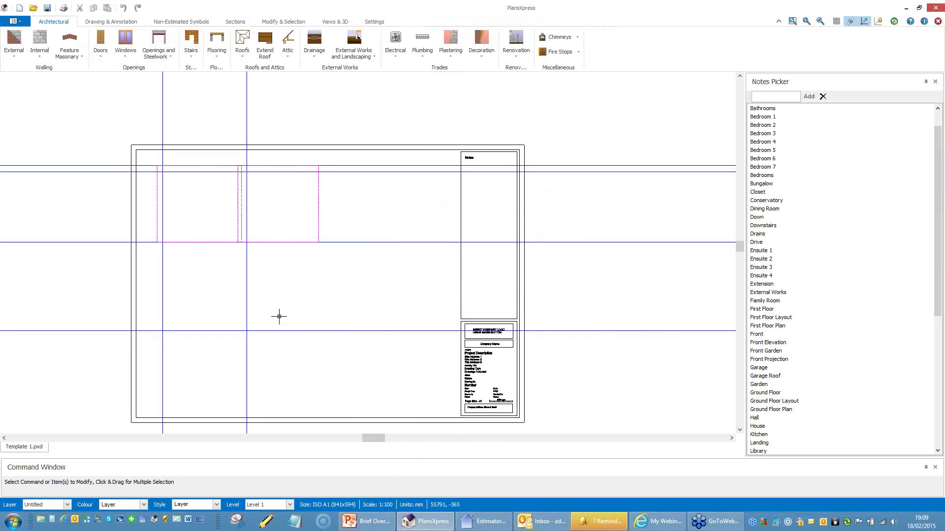
# - Examine the available external and internal walling, feature masonry, bi-fold and other doors, windows, and openings and steelwork components
pyautogui.scroll(3, 283, 305)
pyautogui.moveTo(301, 280); pyautogui.dragTo(303, 289, button='middle')
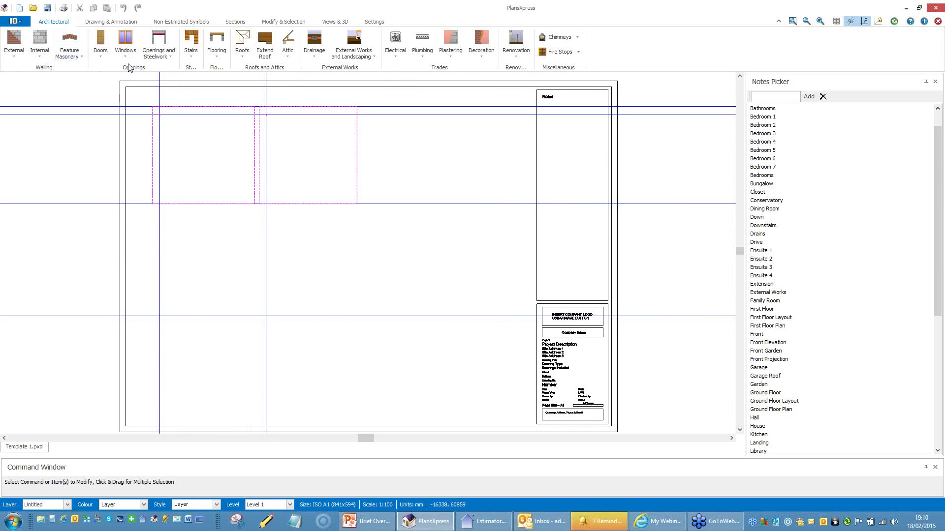
pyautogui.click(16, 57)
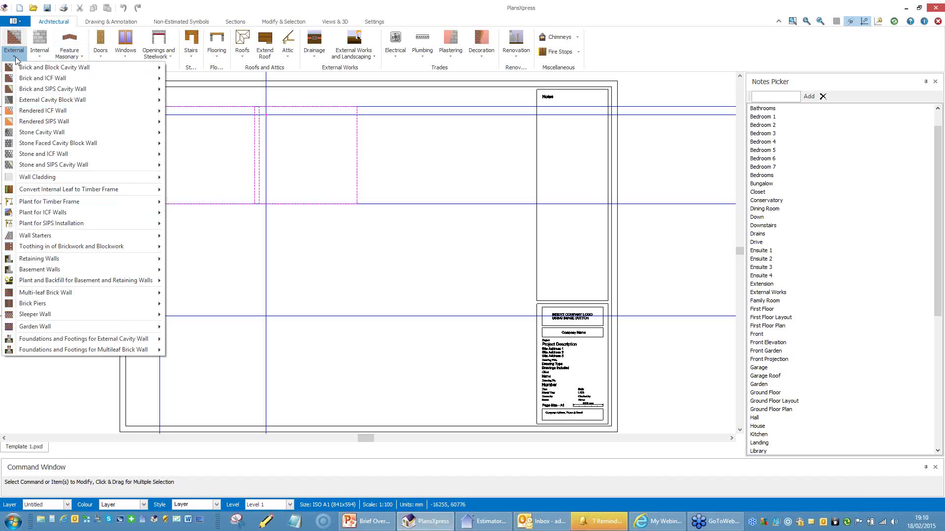
pyautogui.click(42, 57)
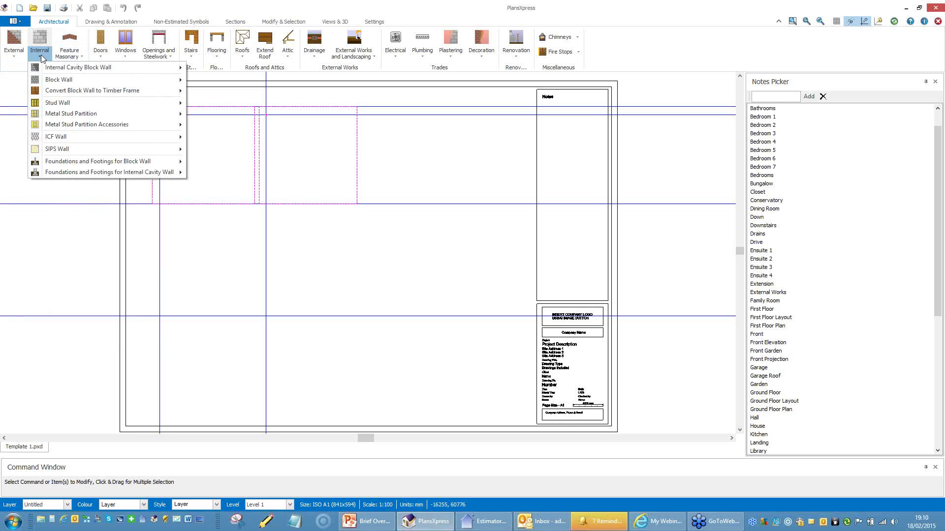
pyautogui.click(81, 53)
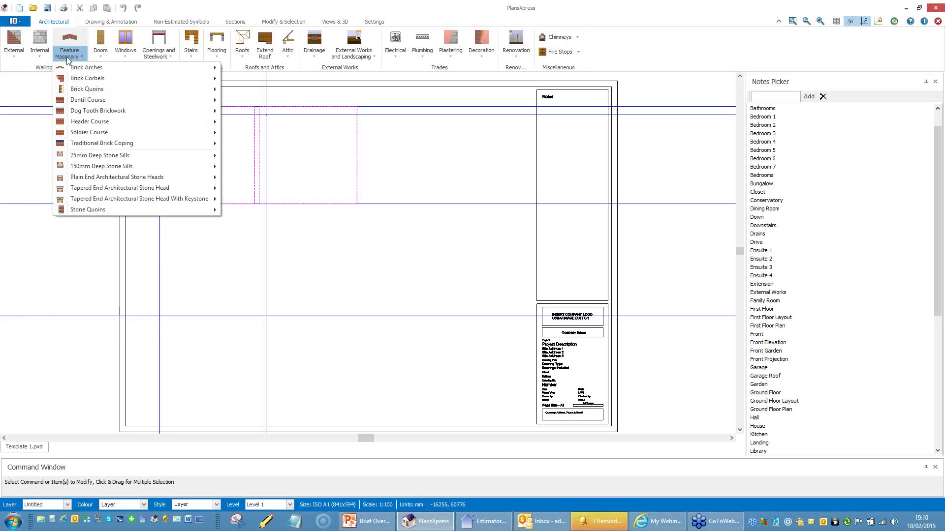
pyautogui.click(101, 58)
pyautogui.moveTo(125, 113)
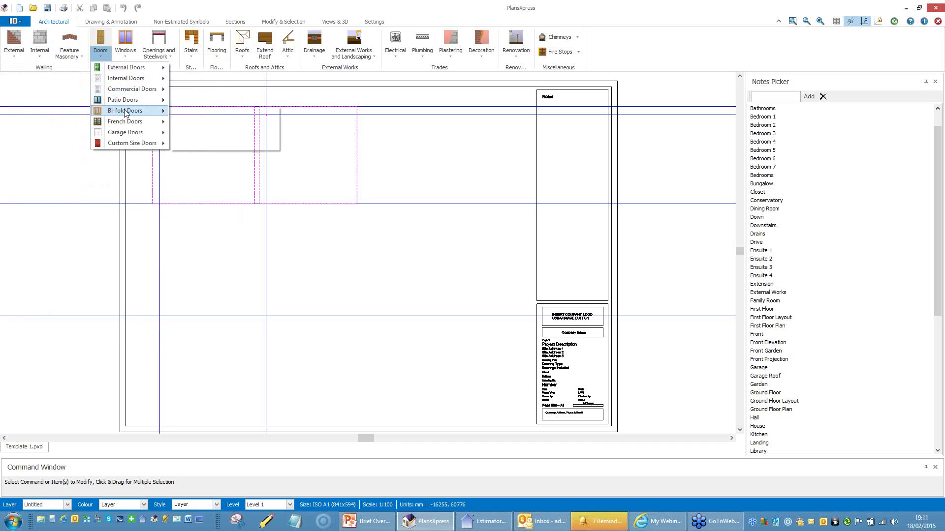
pyautogui.moveTo(197, 112)
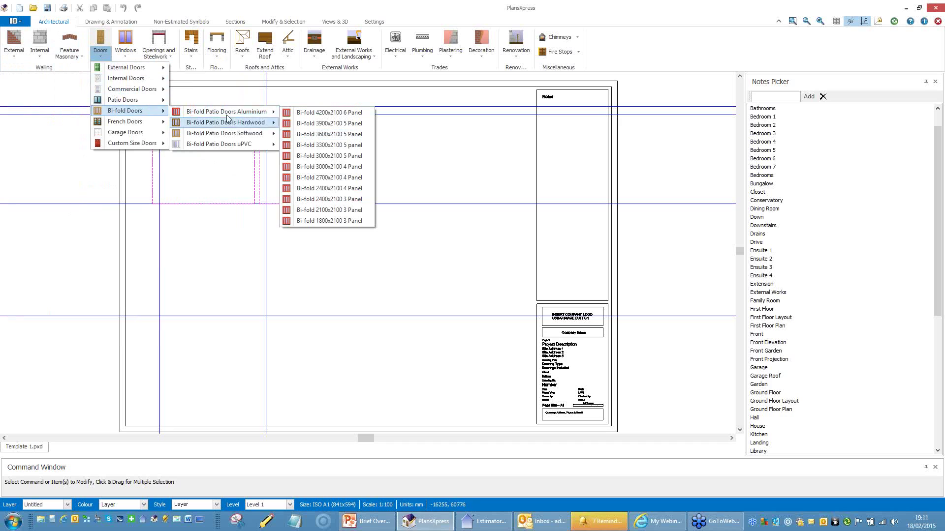
pyautogui.click(129, 56)
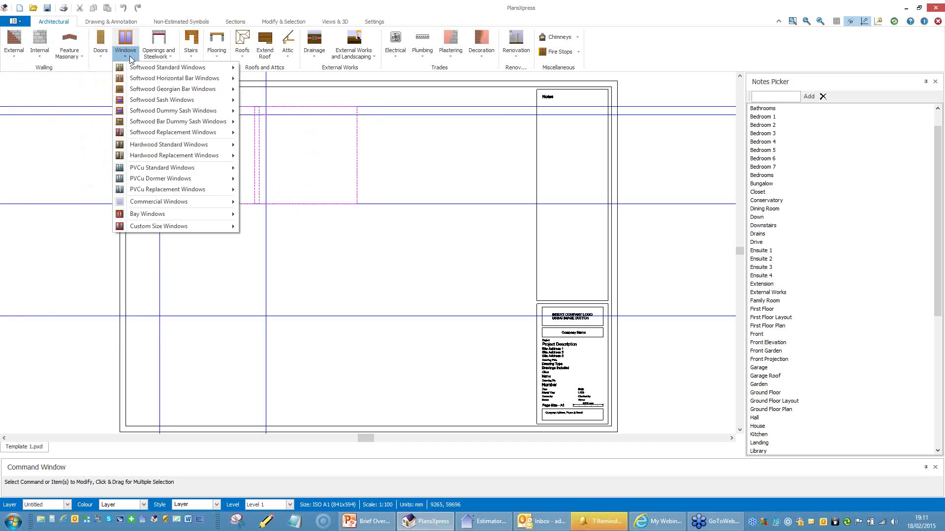
pyautogui.click(169, 56)
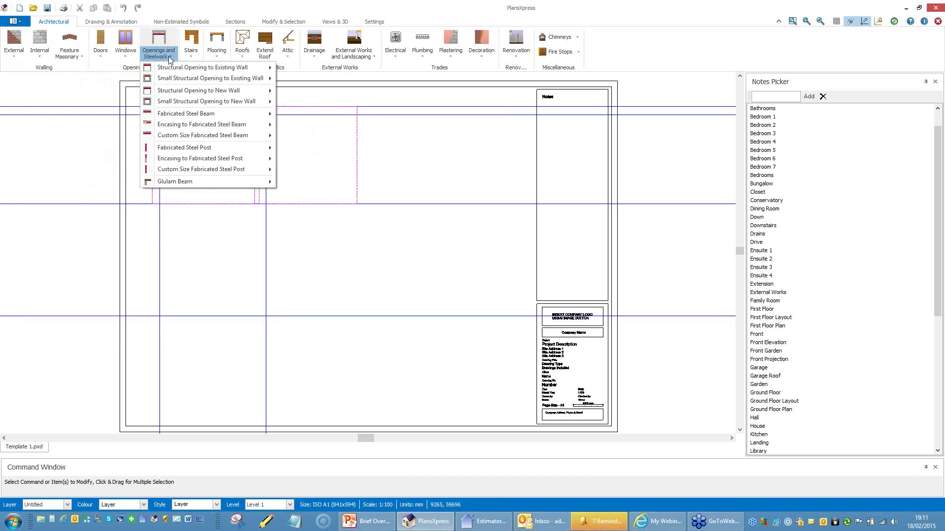
# - Examine the available stairs, flooring, roof, attic, drainage, and external works and landscaping components
pyautogui.click(192, 59)
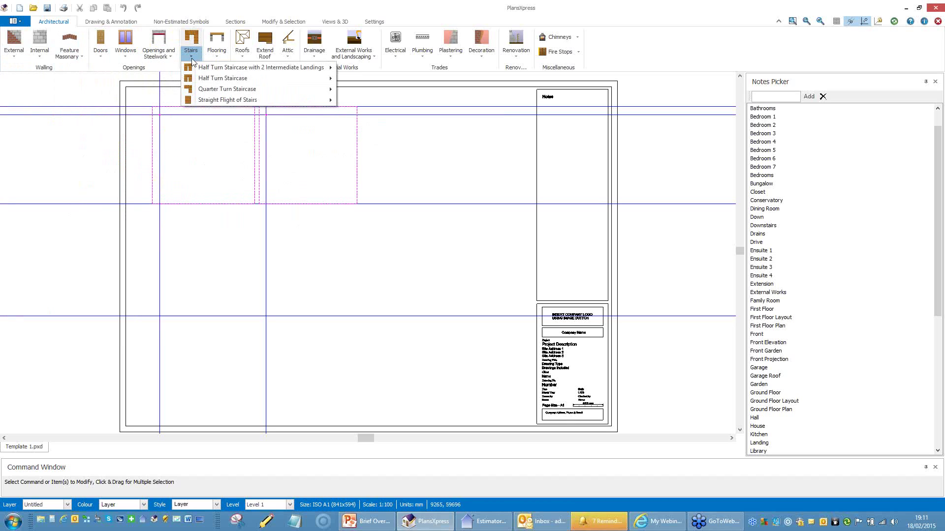
pyautogui.click(219, 55)
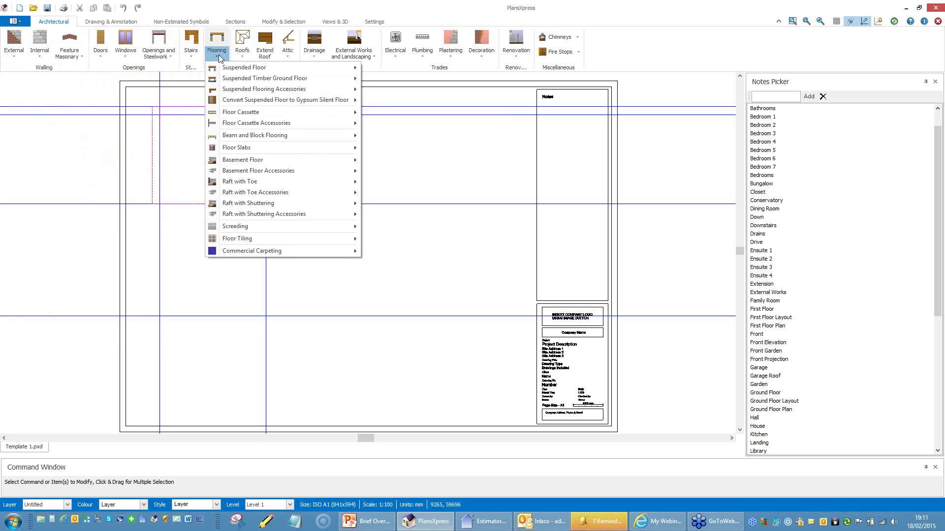
pyautogui.click(243, 56)
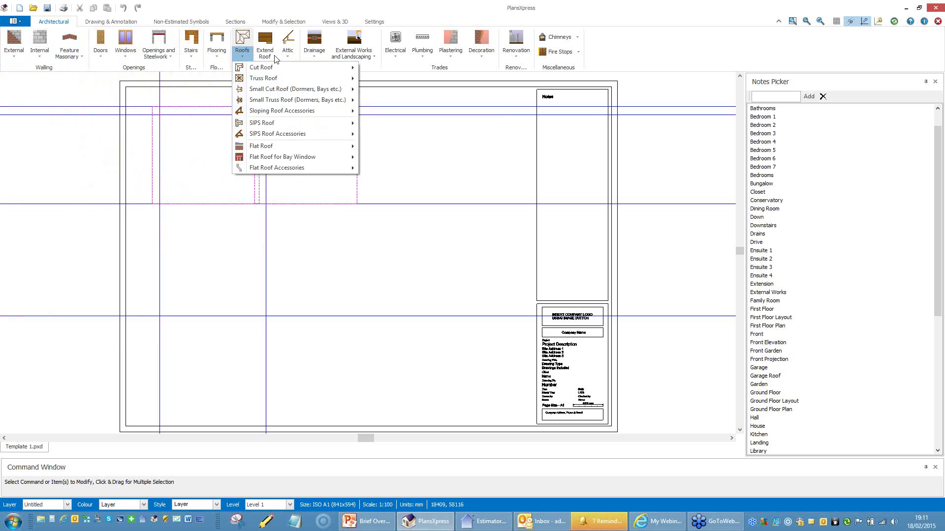
pyautogui.click(287, 55)
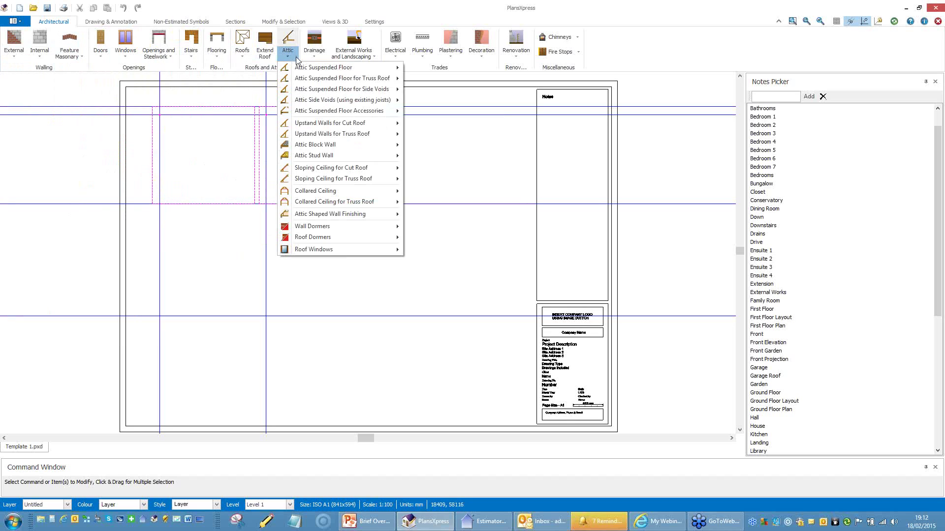
pyautogui.click(310, 59)
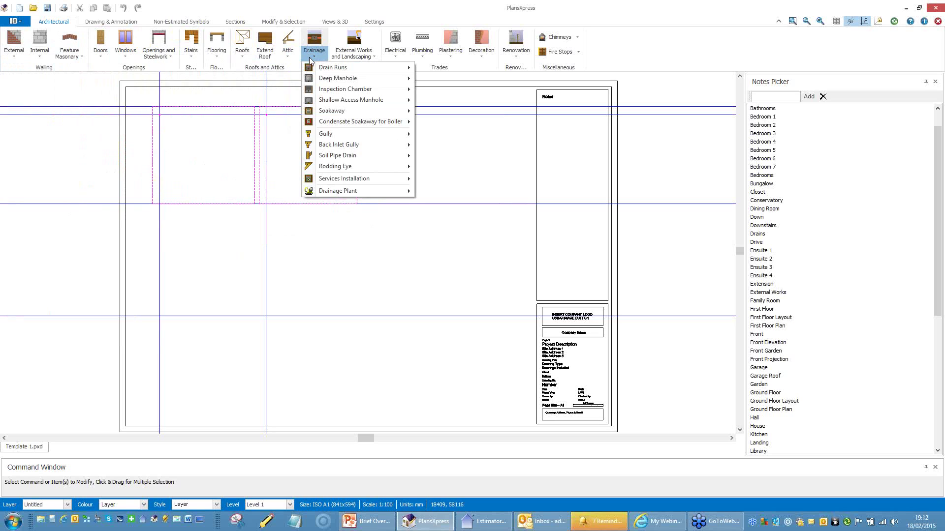
pyautogui.click(375, 58)
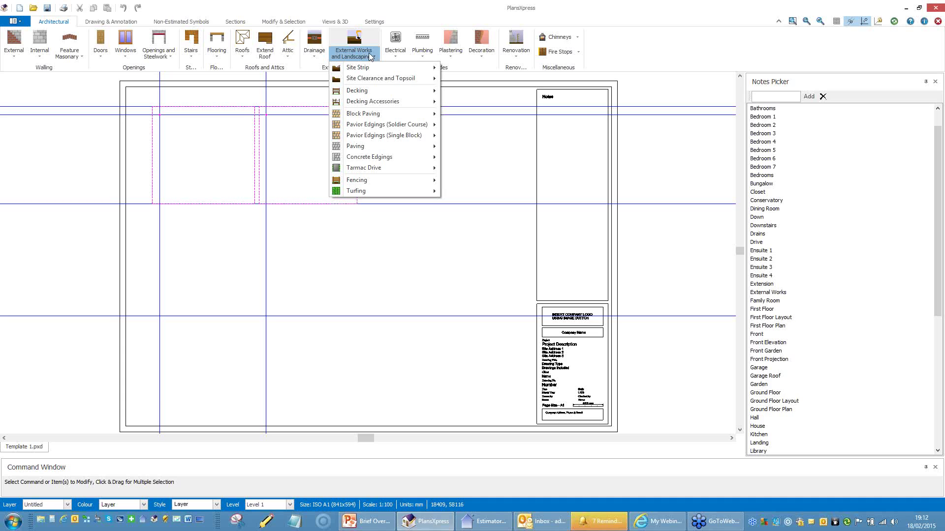
# - Examine the electrical, plumbing and renovation components, including Ideal gas combi boilers and internal wall renovation, and inspect the sheet's title block
pyautogui.click(394, 57)
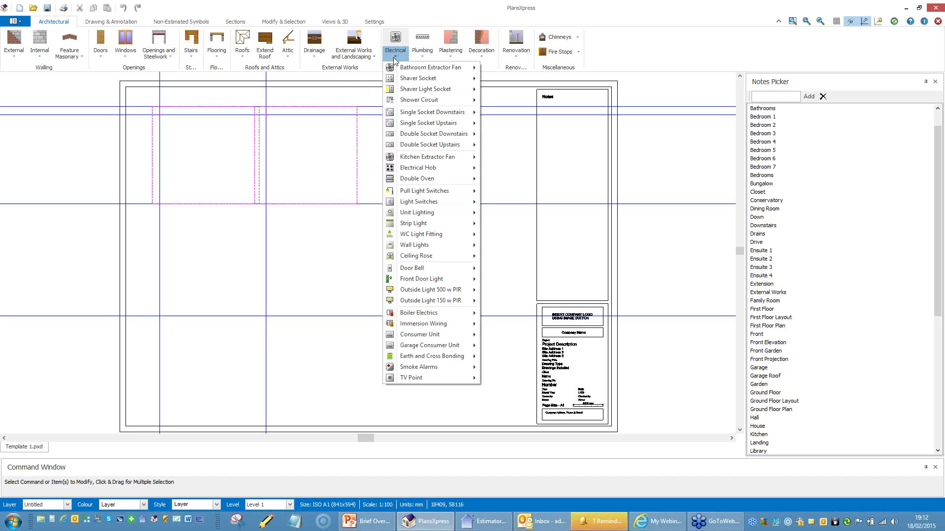
pyautogui.click(421, 57)
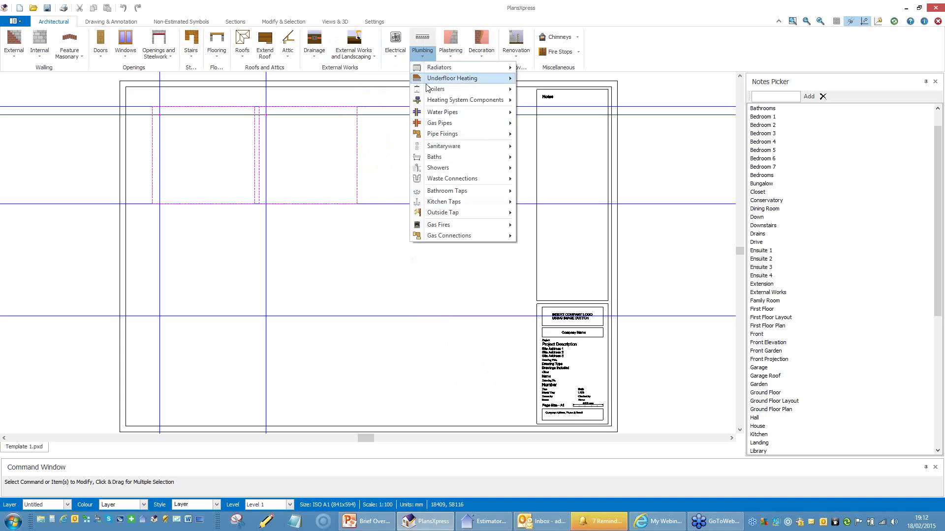
pyautogui.moveTo(426, 89)
pyautogui.moveTo(561, 90)
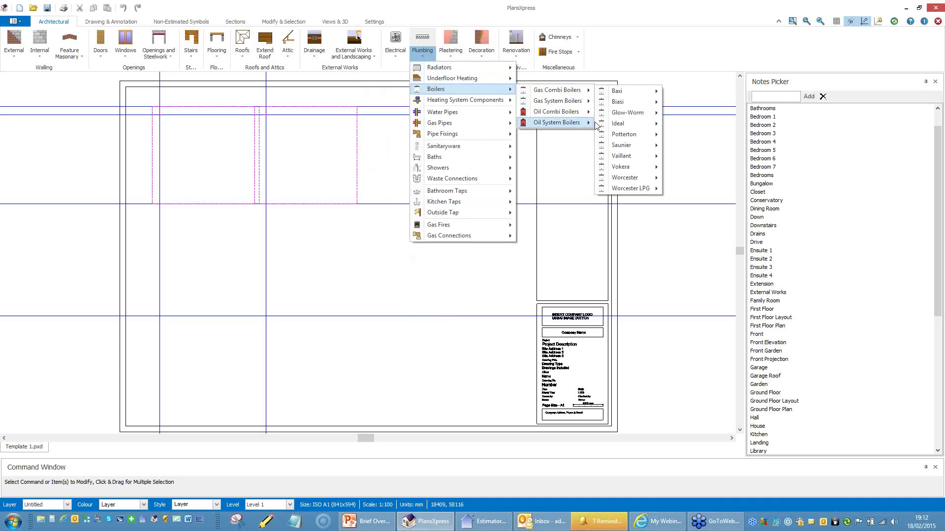
pyautogui.moveTo(612, 126)
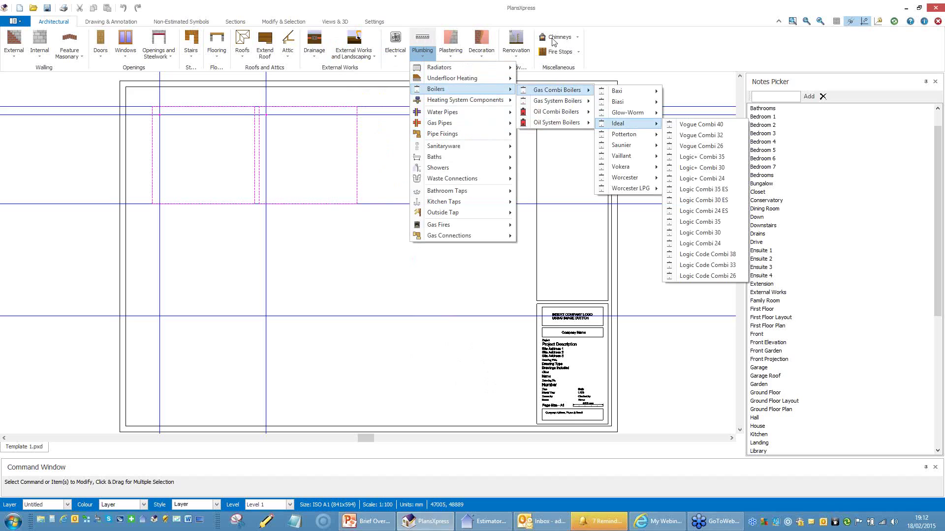
pyautogui.click(356, 131)
pyautogui.click(355, 131)
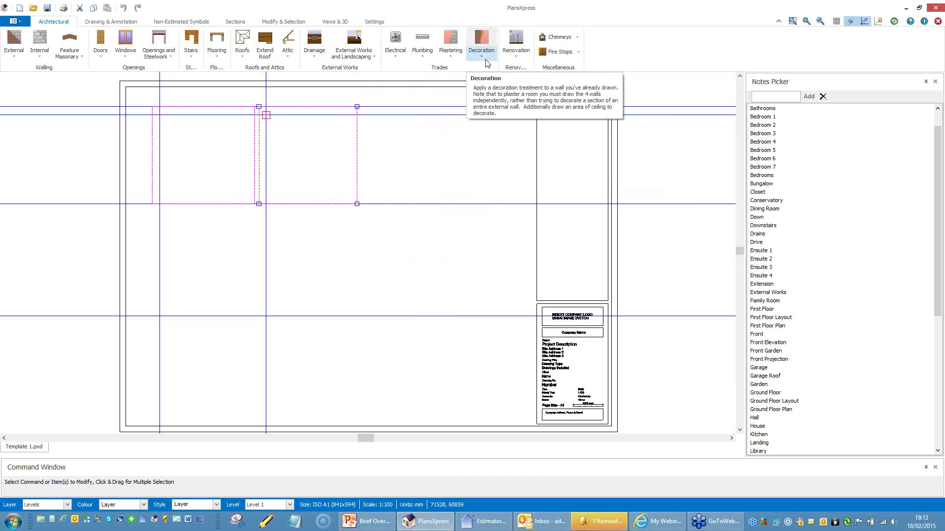
pyautogui.click(521, 57)
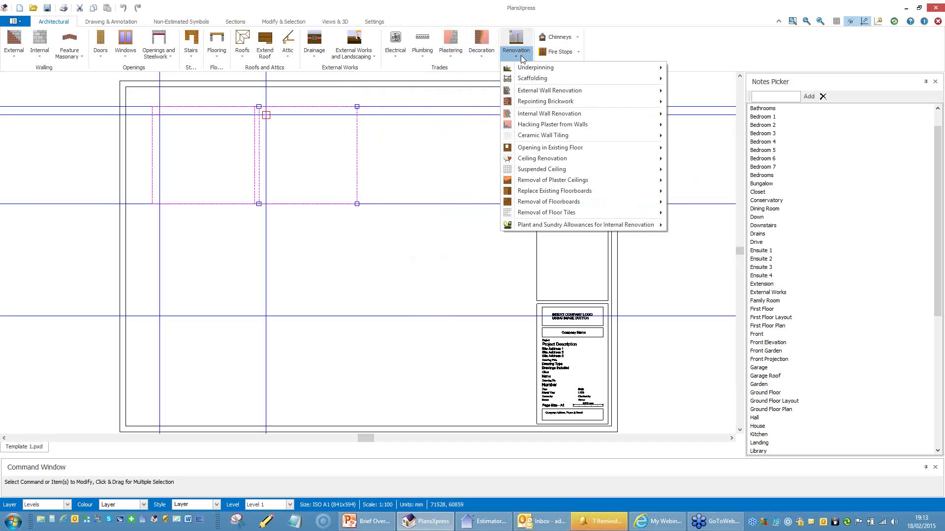
pyautogui.moveTo(552, 116)
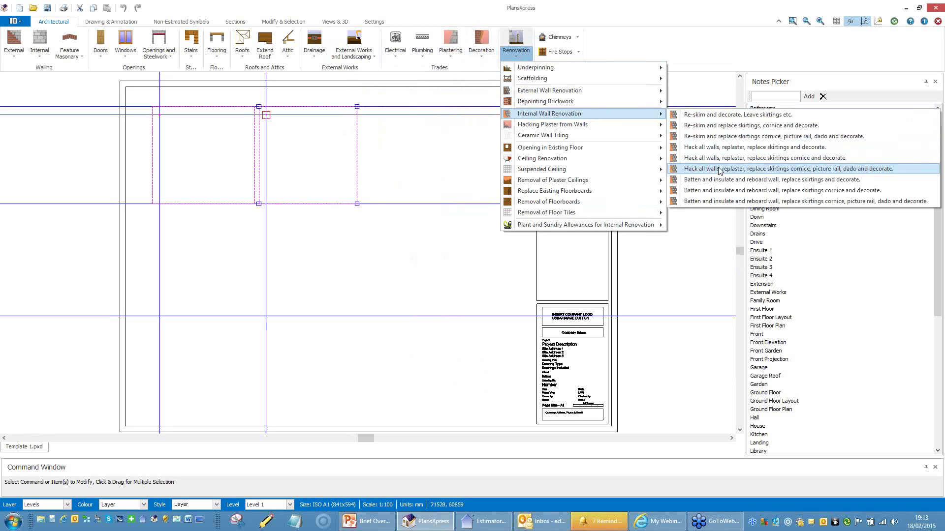
pyautogui.click(459, 263)
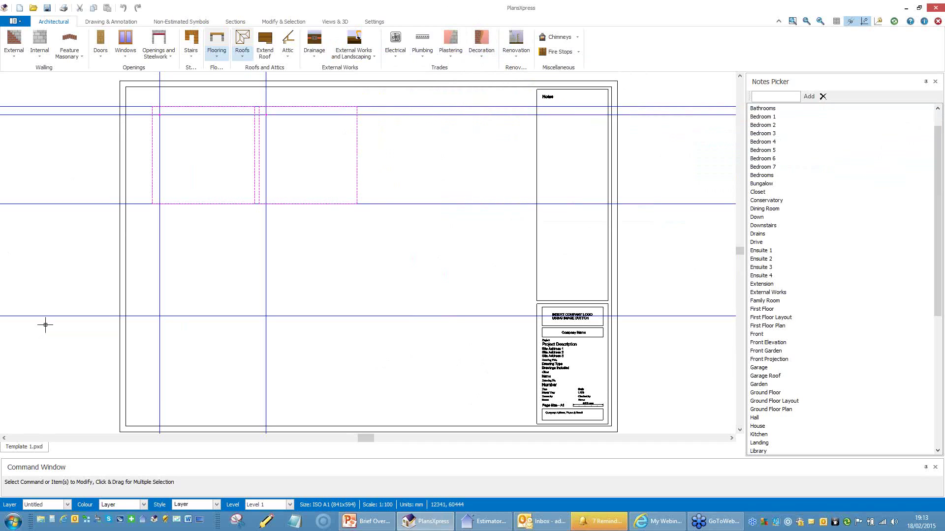
pyautogui.scroll(3, 573, 375)
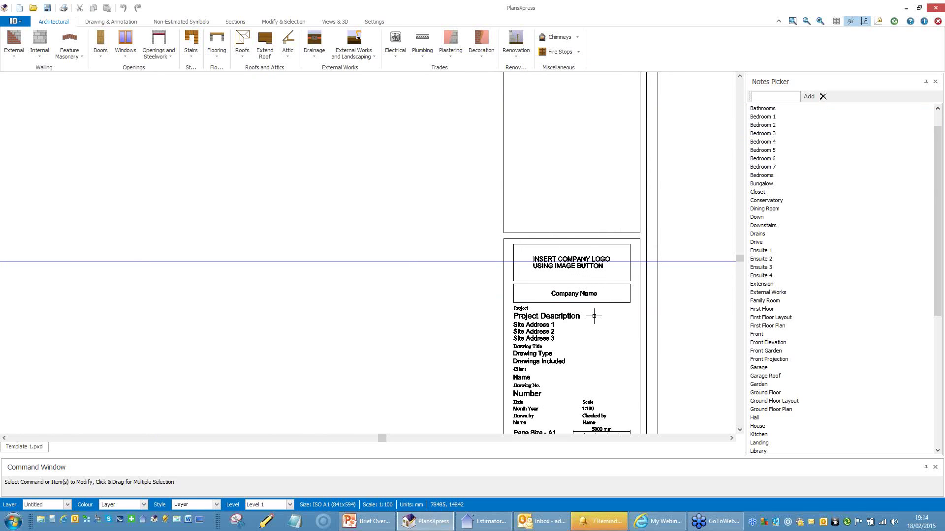
pyautogui.scroll(-1, 594, 315)
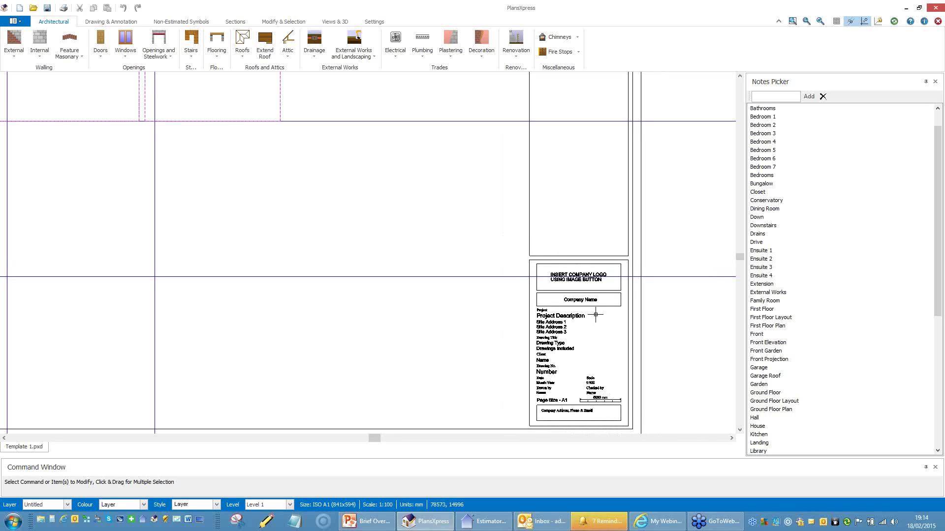
pyautogui.scroll(-1, 596, 315)
pyautogui.moveTo(472, 255)
pyautogui.mouseDown(button='middle')
pyautogui.moveTo(523, 295)
pyautogui.moveTo(535, 273)
pyautogui.mouseUp(button='middle')
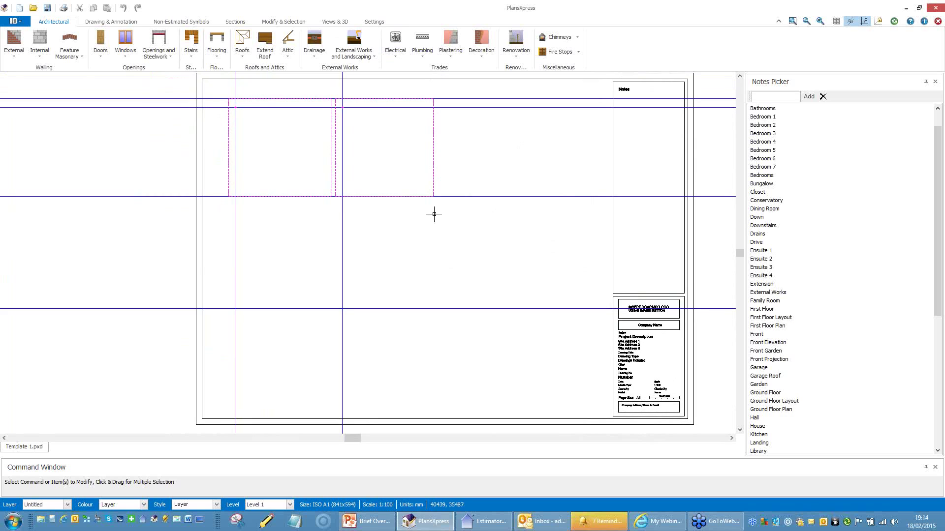
# - Start a brick and block ground floor cavity wall, 2.550 high floor to joist, multi storey, and accept its wall dimensions for External Walls
pyautogui.click(14, 58)
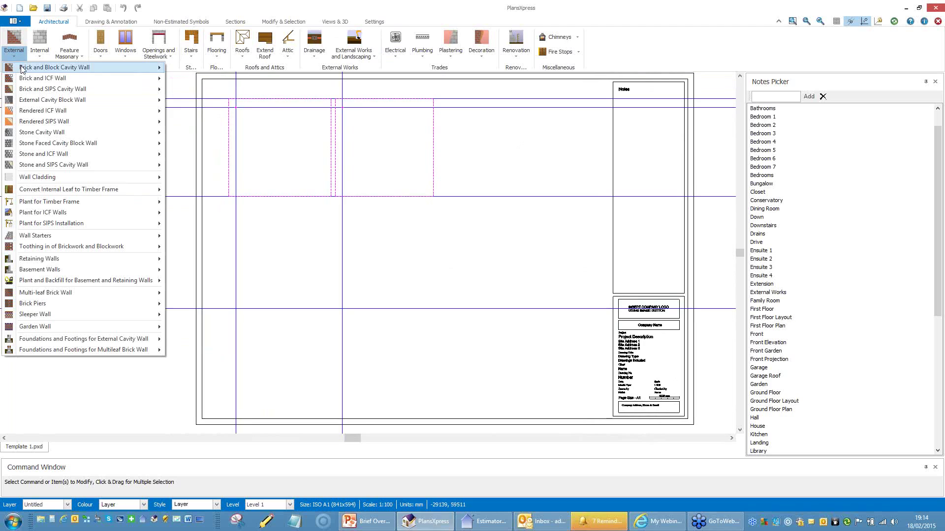
pyautogui.moveTo(23, 70)
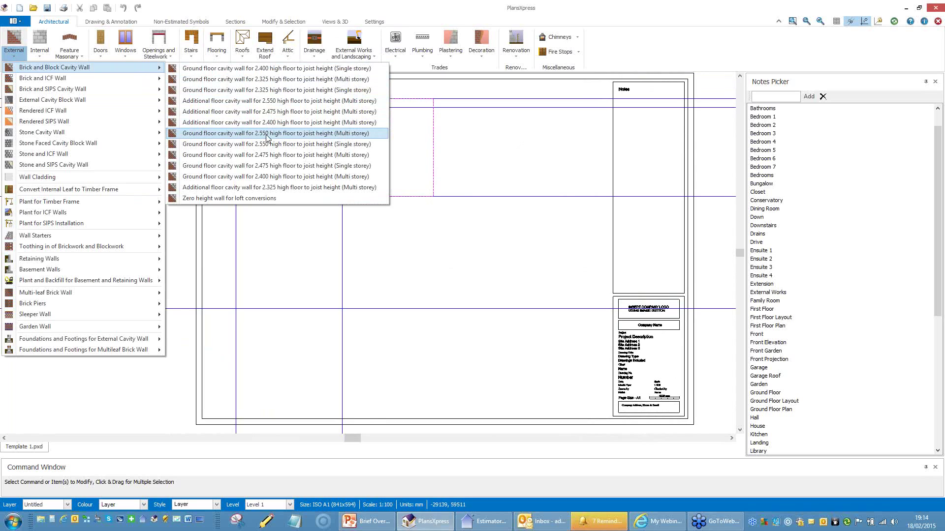
pyautogui.click(350, 134)
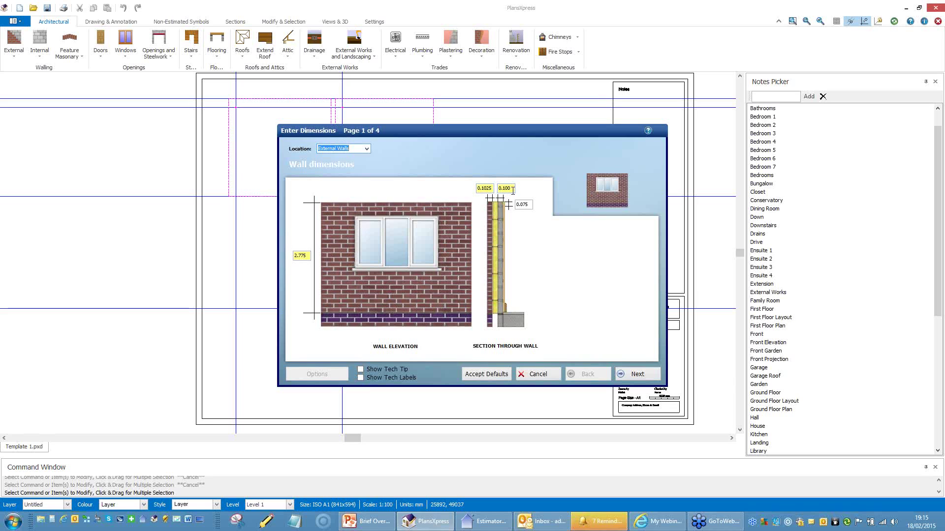
pyautogui.click(638, 375)
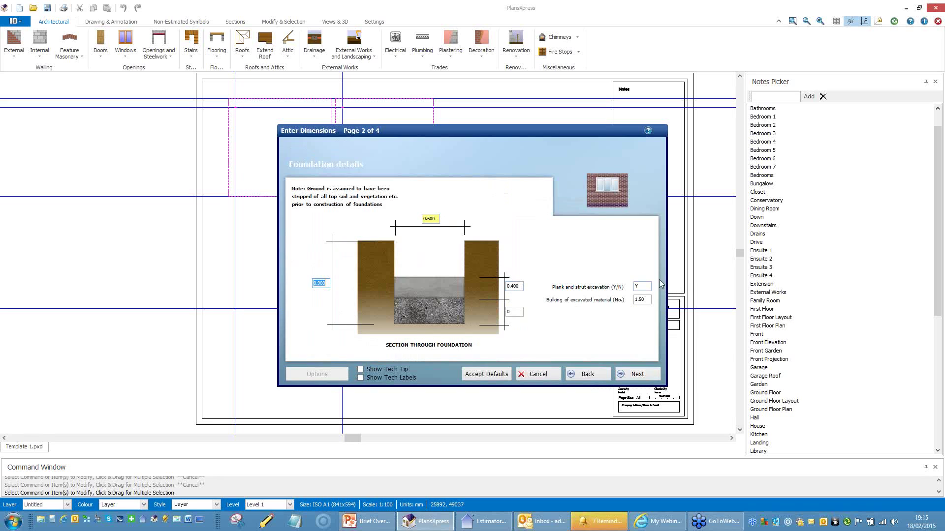
# - Set plank and strut excavation to N in the foundation details and proceed to the footing details
pyautogui.click(641, 286)
pyautogui.write('N')
pyautogui.click(638, 374)
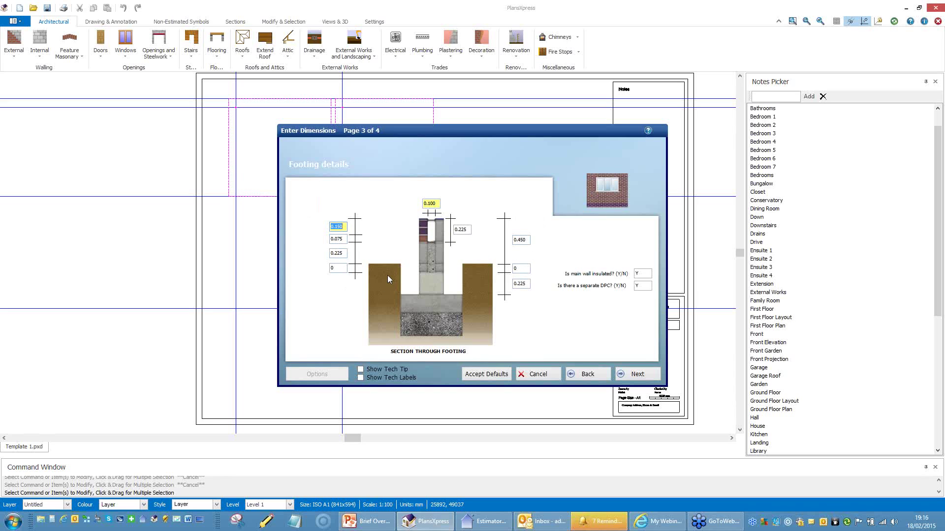
# - Show the tech tips and tech labels, then accept the footing details and the plastering and decoration settings to finish the wall definition
pyautogui.click(360, 370)
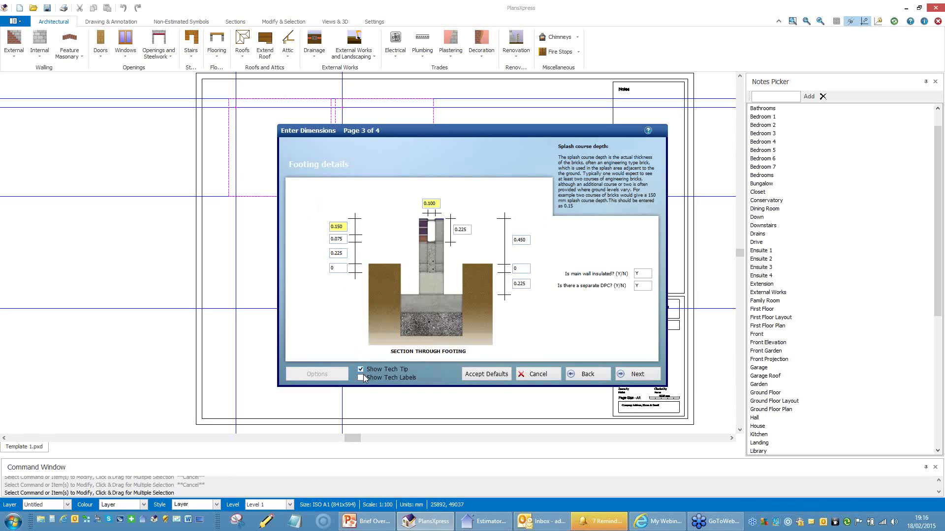
pyautogui.click(361, 377)
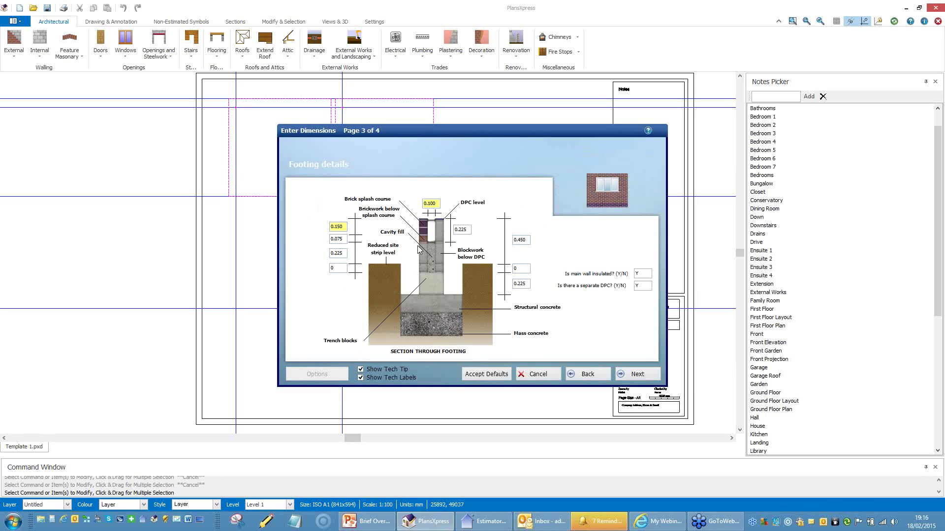
pyautogui.click(341, 227)
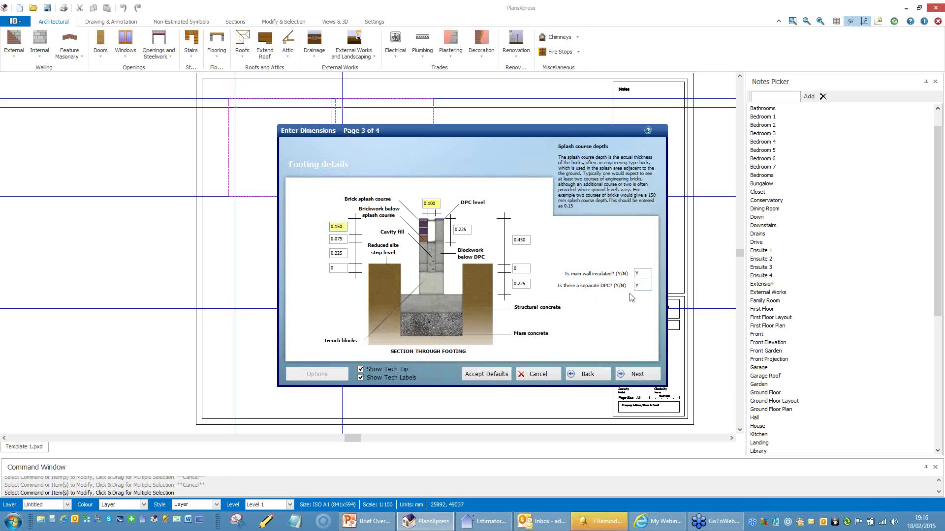
pyautogui.click(634, 374)
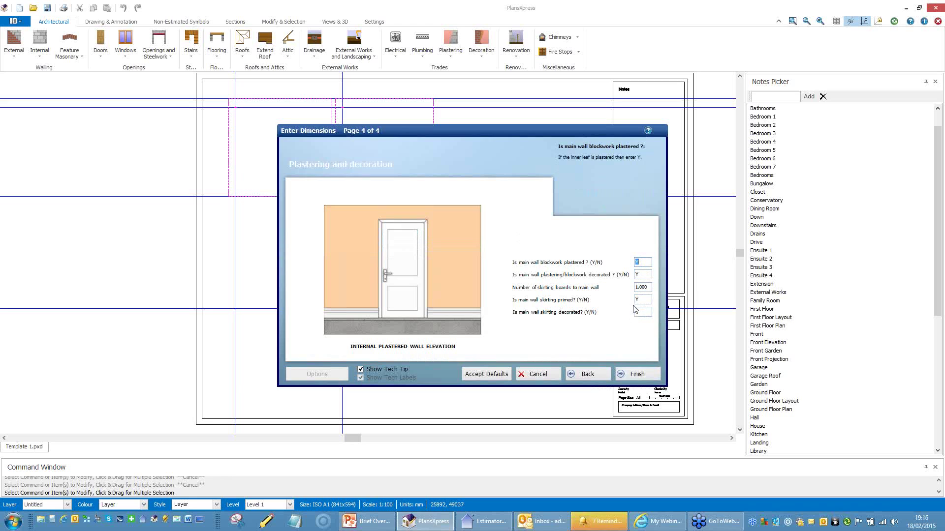
pyautogui.click(635, 374)
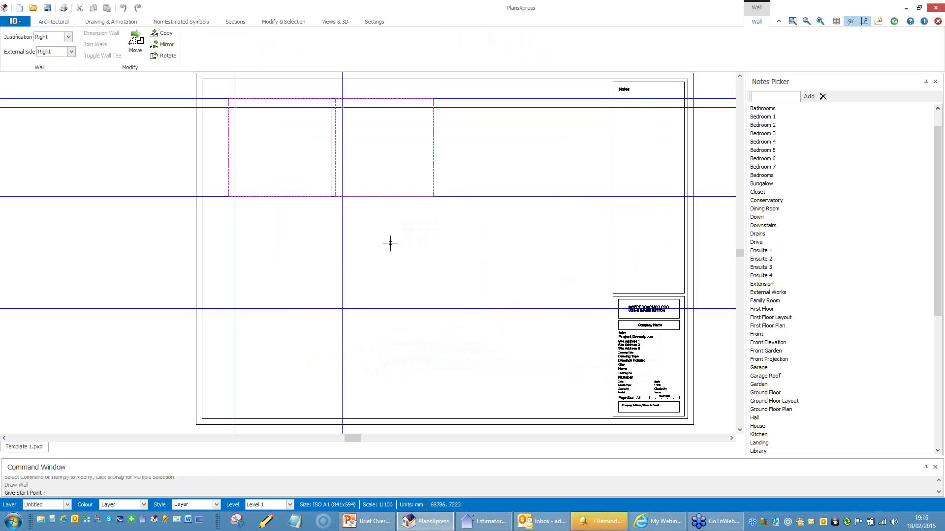
# - Begin the external wall at the upper-left guide line intersection of the ground floor area and draw it 9500 mm downwards
pyautogui.scroll(2, 236, 103)
pyautogui.scroll(1, 235, 104)
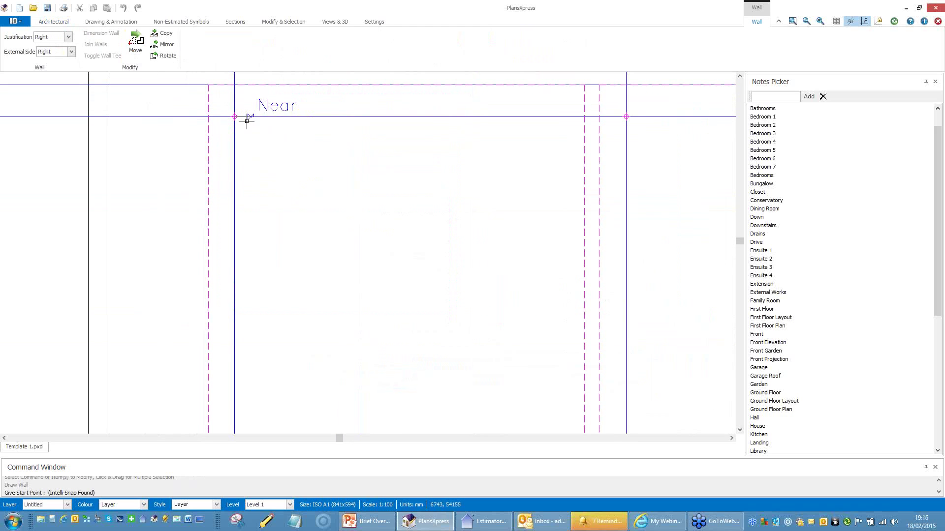
pyautogui.click(235, 117)
pyautogui.scroll(-1, 247, 144)
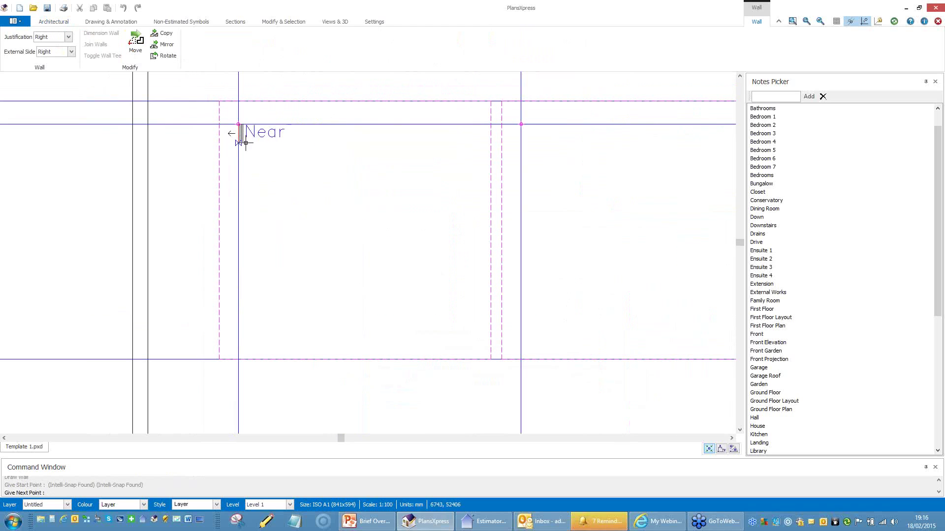
pyautogui.scroll(1, 285, 207)
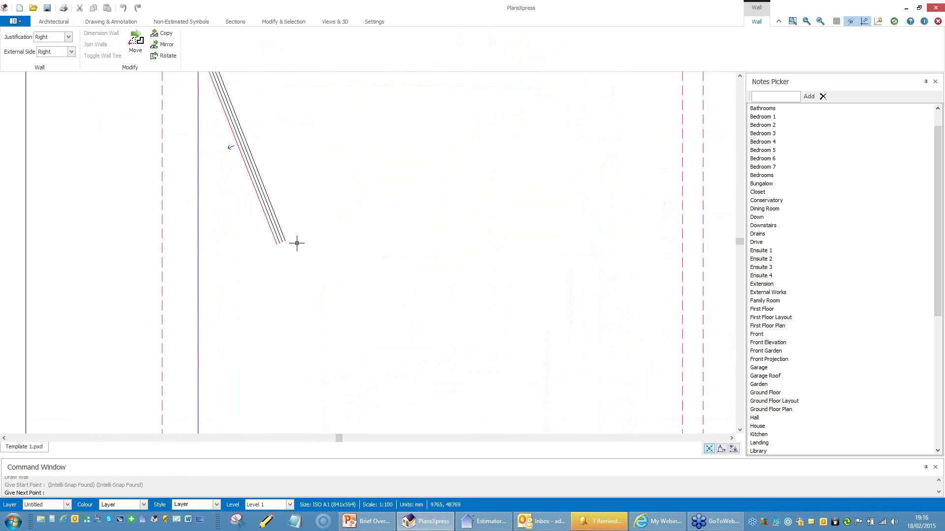
pyautogui.scroll(-1, 321, 279)
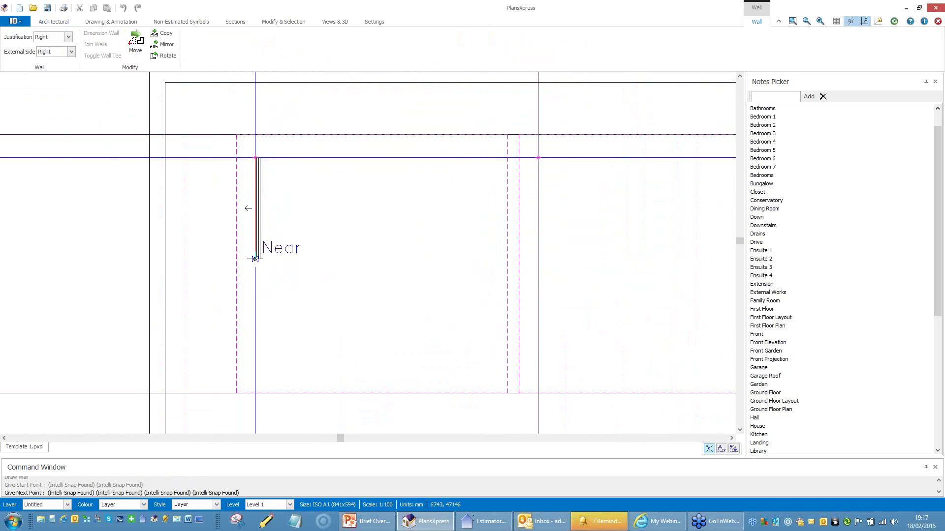
pyautogui.press('space')
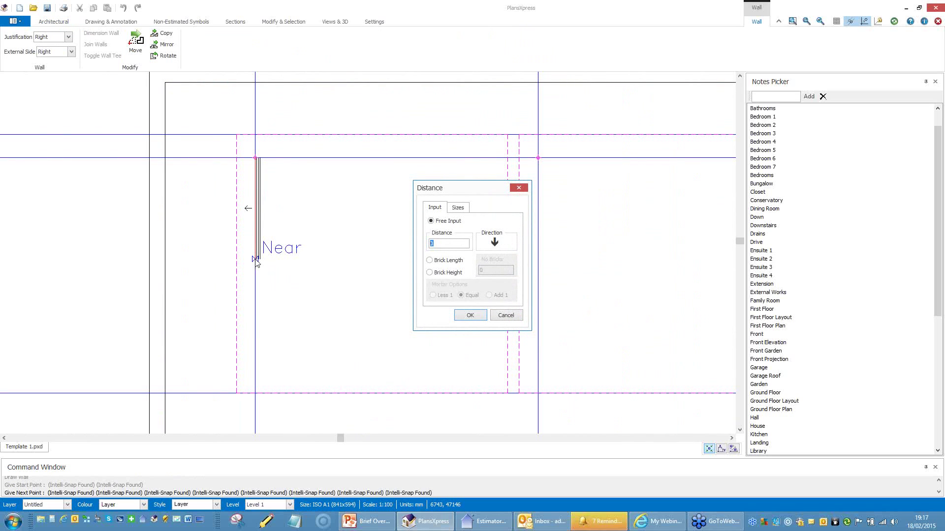
pyautogui.write('9500')
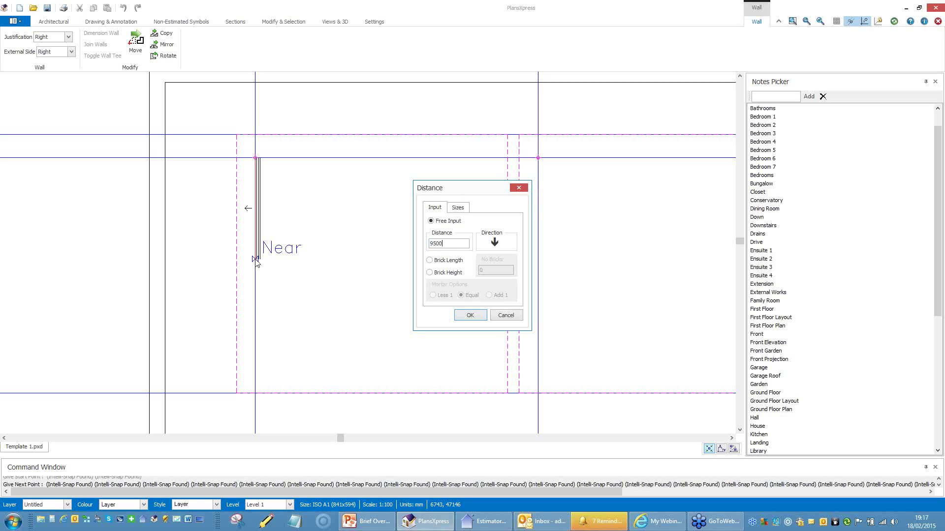
pyautogui.press('Return')
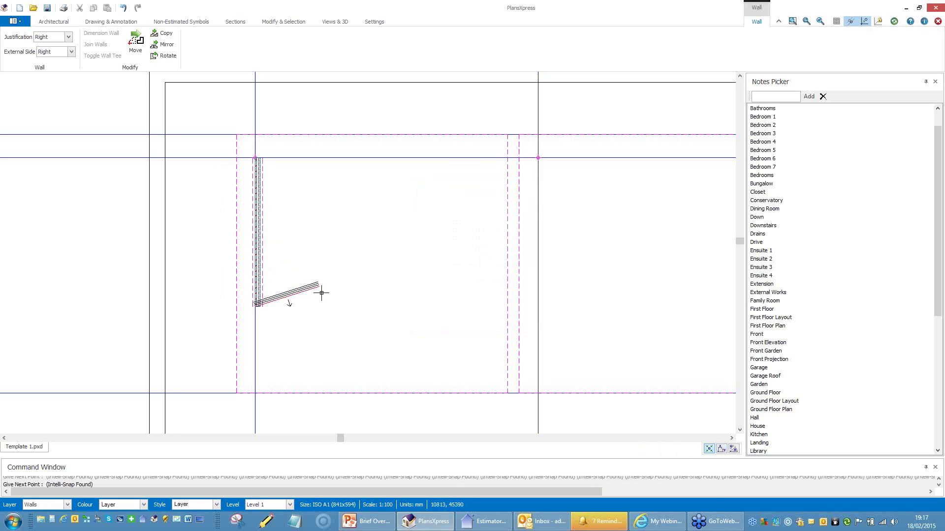
# - Continue the external wall 4500 mm to the right and 1200 mm downwards to begin the front projection
pyautogui.press('Right')
pyautogui.write('4500')
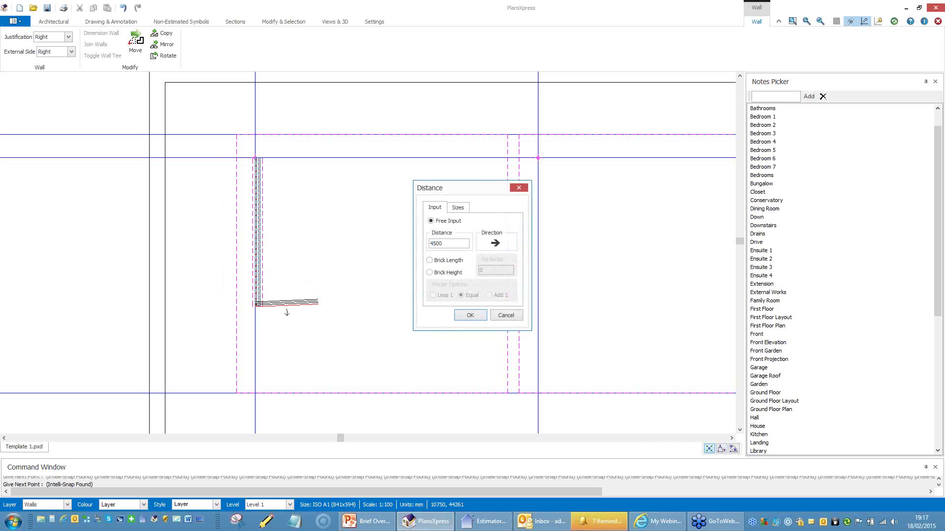
pyautogui.press('Return')
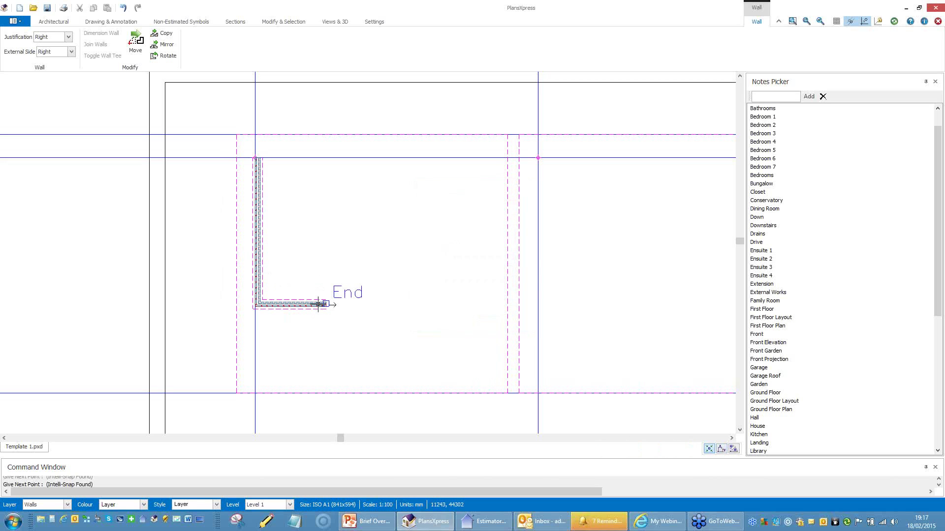
pyautogui.press('Down')
pyautogui.write('120')
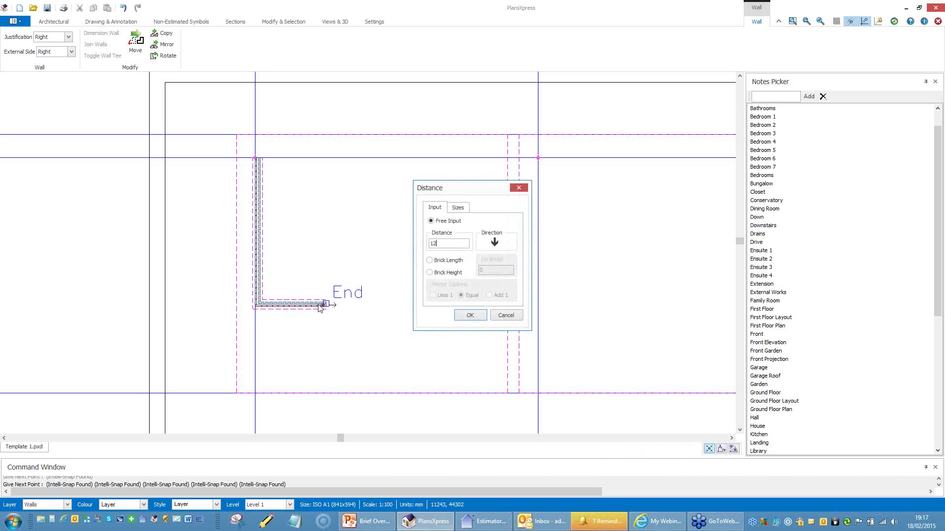
pyautogui.press('Return')
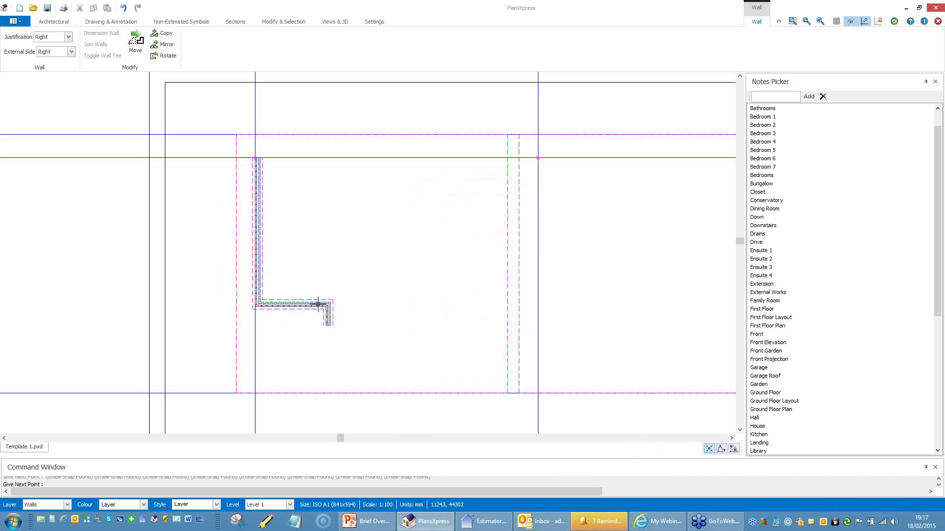
# - Draw the projection's front wall 4500 mm to the right and its return wall 1200 mm upwards
pyautogui.press('Right')
pyautogui.write('45')
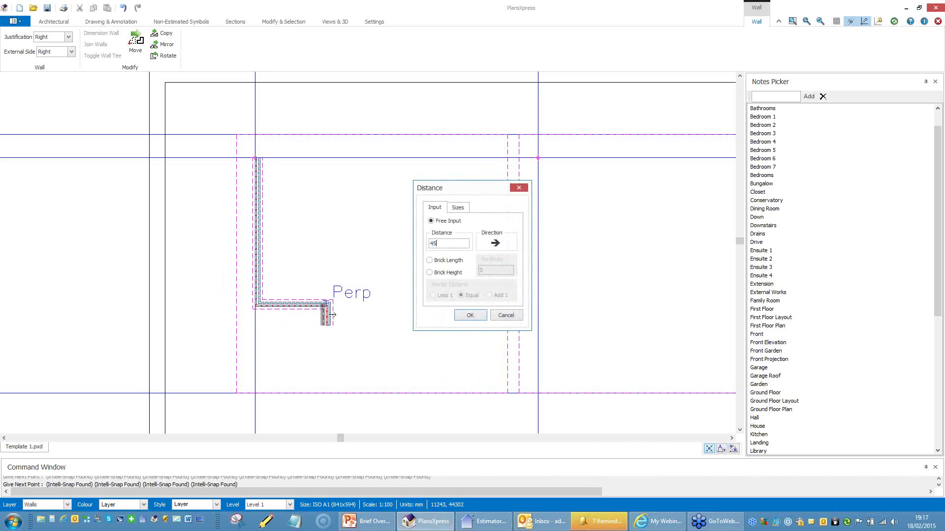
pyautogui.write('00')
pyautogui.write('120')
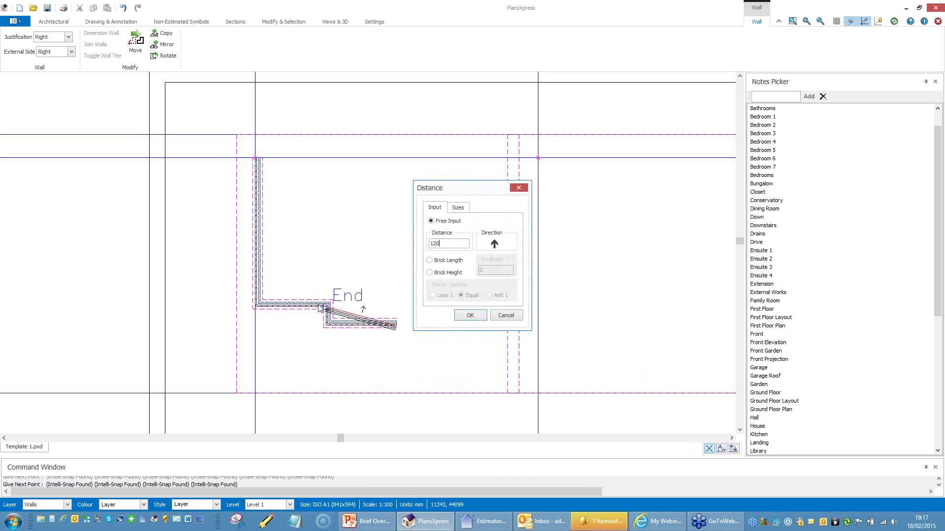
pyautogui.press('Return')
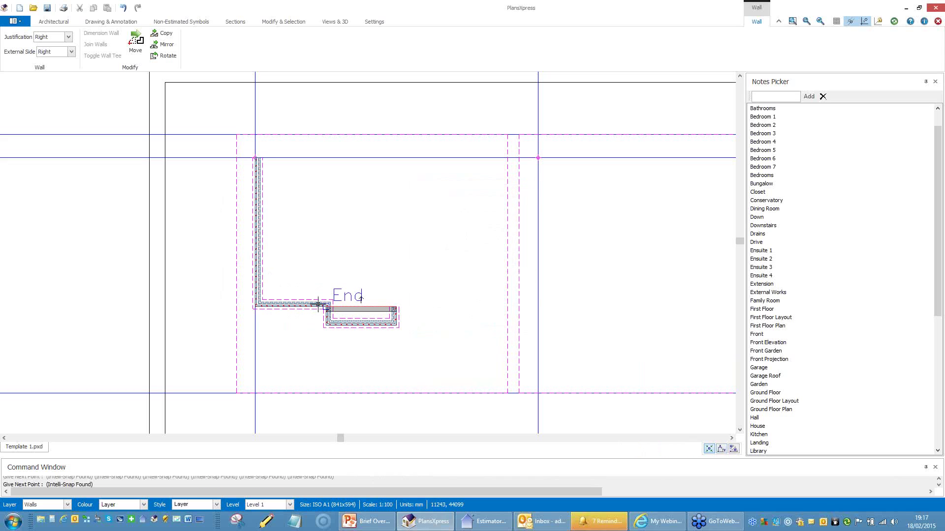
# - Extend the front wall another 4500 mm to the right and close the external wall outline into a complete perimeter
pyautogui.write('45')
pyautogui.press('Return')
pyautogui.click(467, 305)
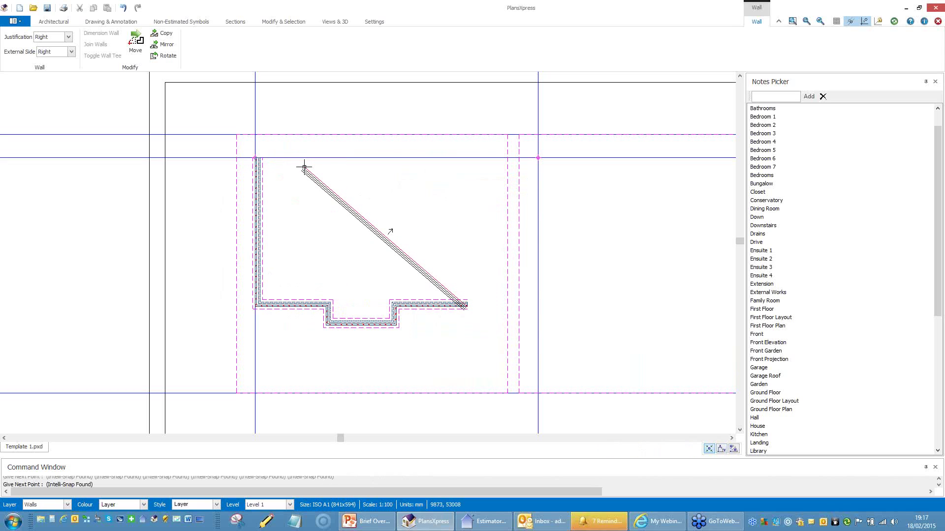
pyautogui.click(304, 168)
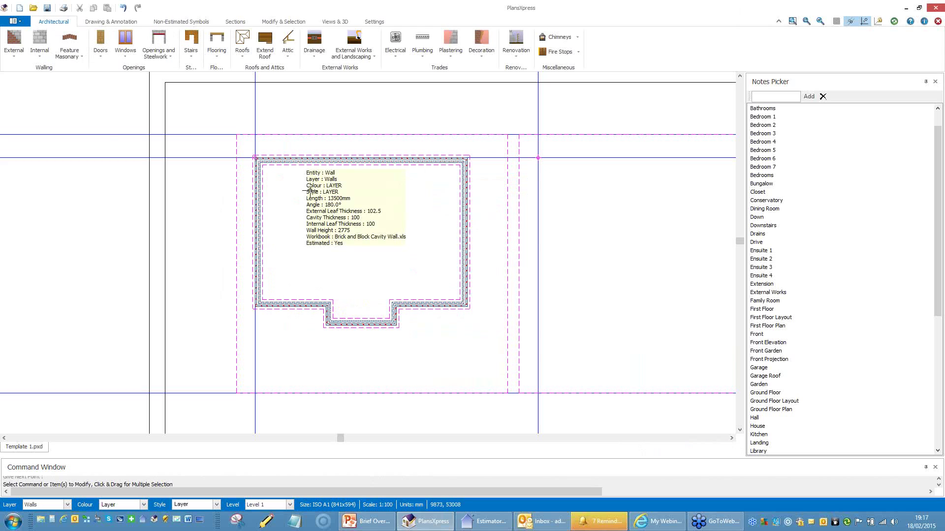
# - Inspect the external wall outline in an enlarged, rotated 3D preview with textures, and close the preview
pyautogui.scroll(1, 310, 199)
pyautogui.scroll(-2, 300, 202)
pyautogui.scroll(1, 216, 212)
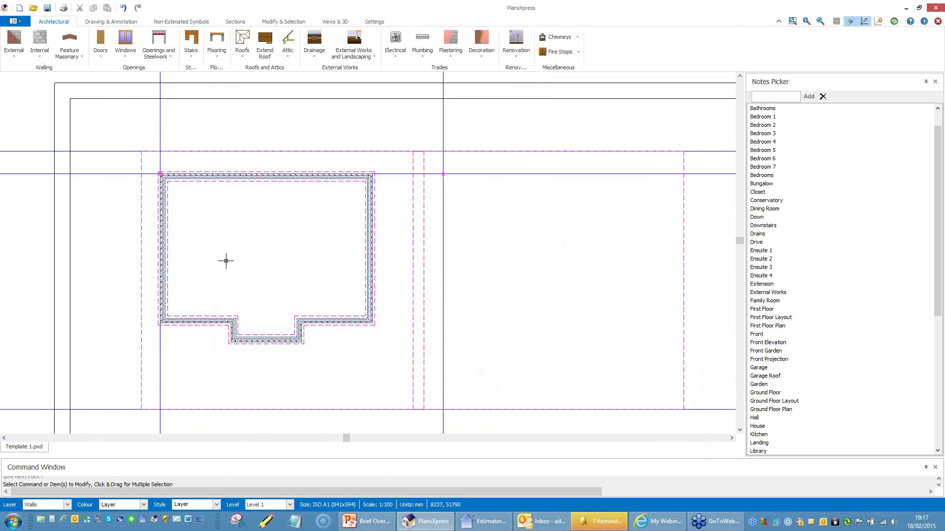
pyautogui.scroll(1, 182, 245)
pyautogui.scroll(-1, 246, 180)
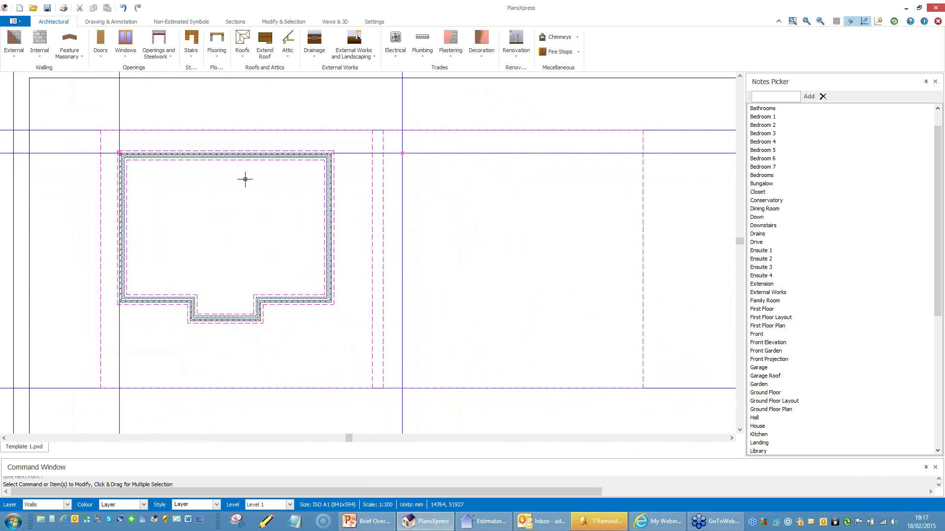
pyautogui.click(334, 22)
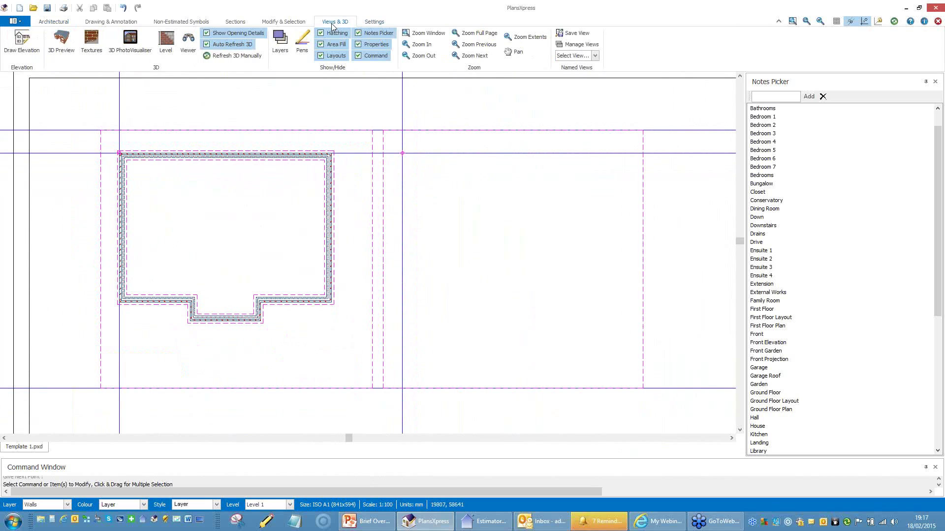
pyautogui.click(61, 41)
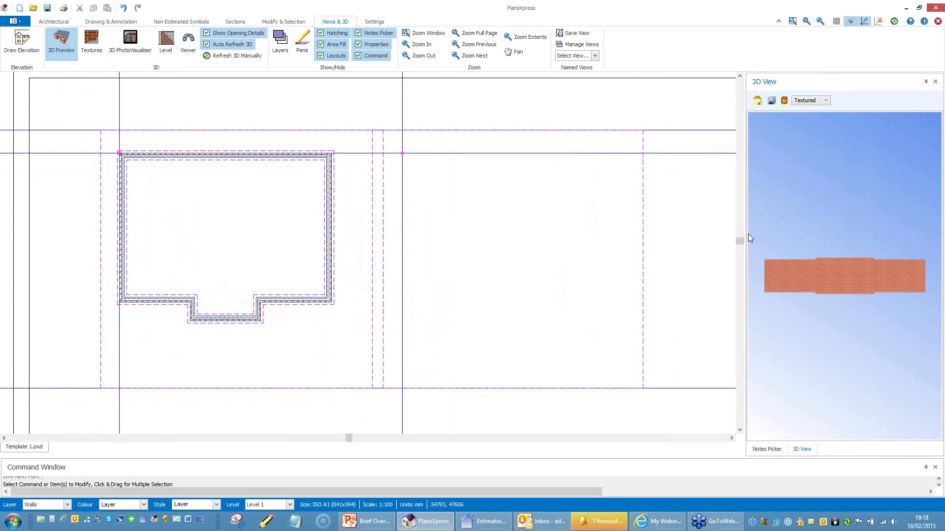
pyautogui.moveTo(745, 235); pyautogui.dragTo(657, 243)
pyautogui.moveTo(769, 282); pyautogui.dragTo(835, 249)
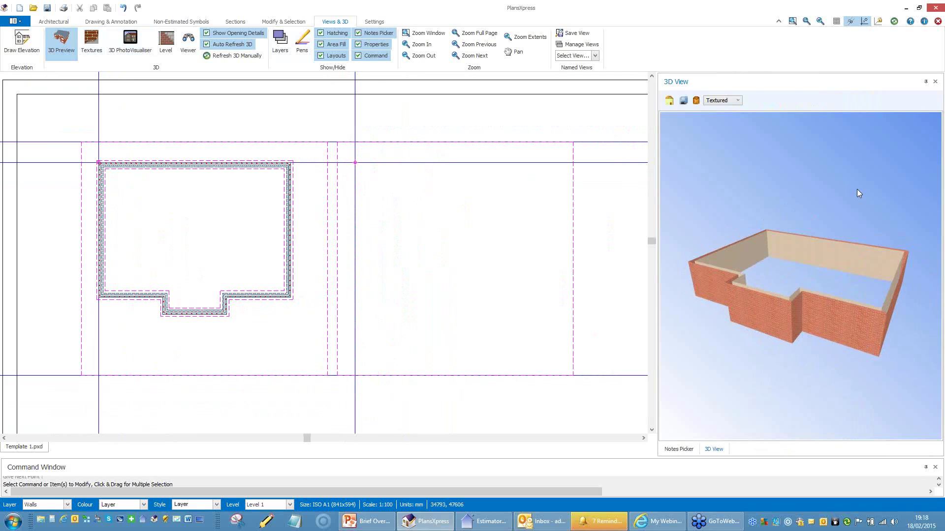
pyautogui.click(935, 82)
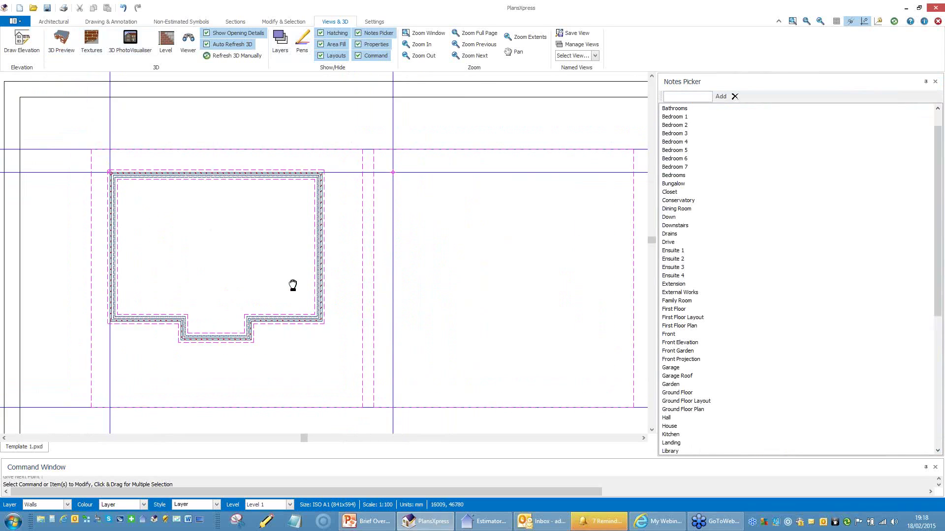
# - Start an internal ground floor block wall, 2.550 floor to joist height (Multi Storey), show tech tips, and accept its Ground Floor wall dimensions
pyautogui.moveTo(293, 285); pyautogui.dragTo(352, 277, button='middle')
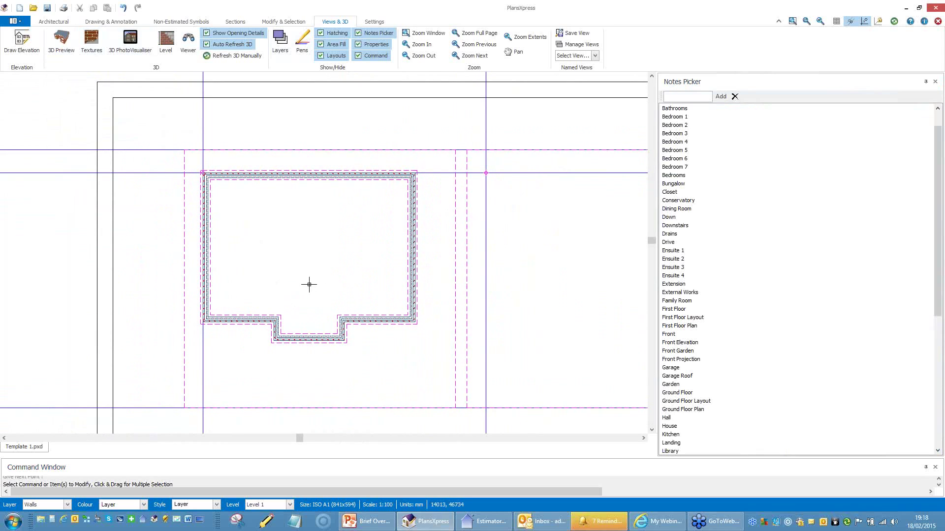
pyautogui.click(52, 23)
pyautogui.click(39, 53)
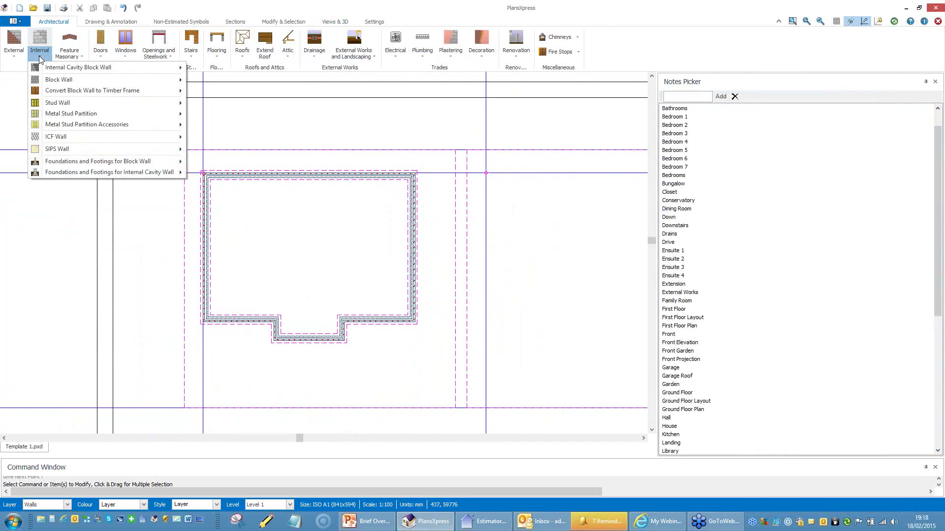
pyautogui.moveTo(47, 82)
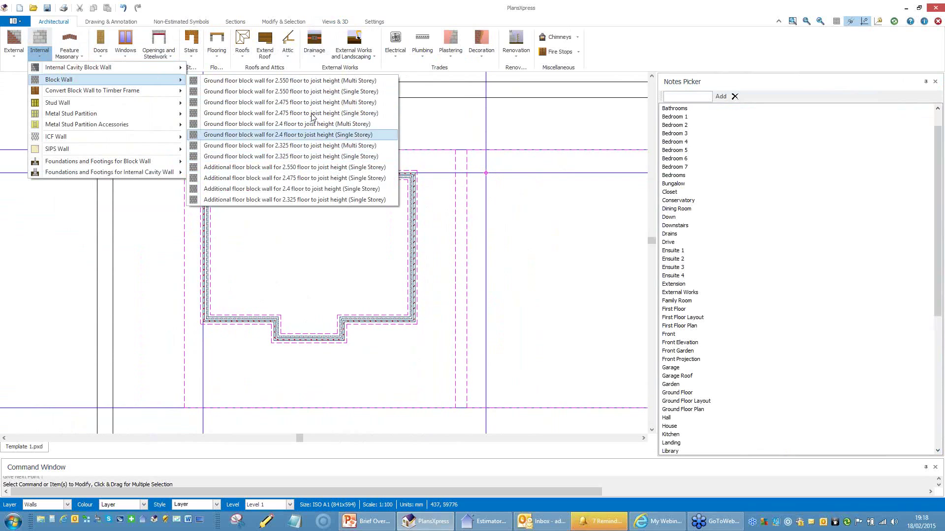
pyautogui.click(305, 82)
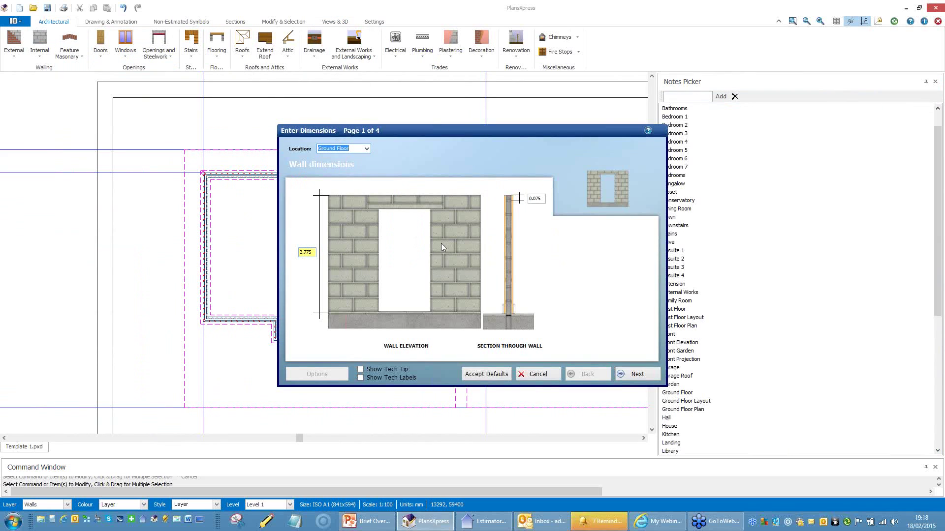
pyautogui.click(360, 369)
pyautogui.click(637, 374)
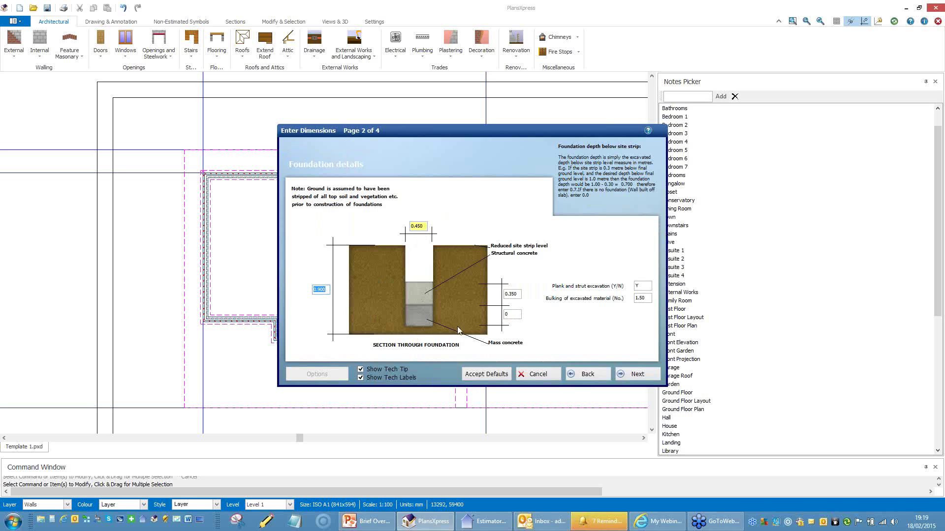
# - Accept the internal block wall's default foundation, footing, and plastering and decoration details to finish its definition
pyautogui.click(638, 375)
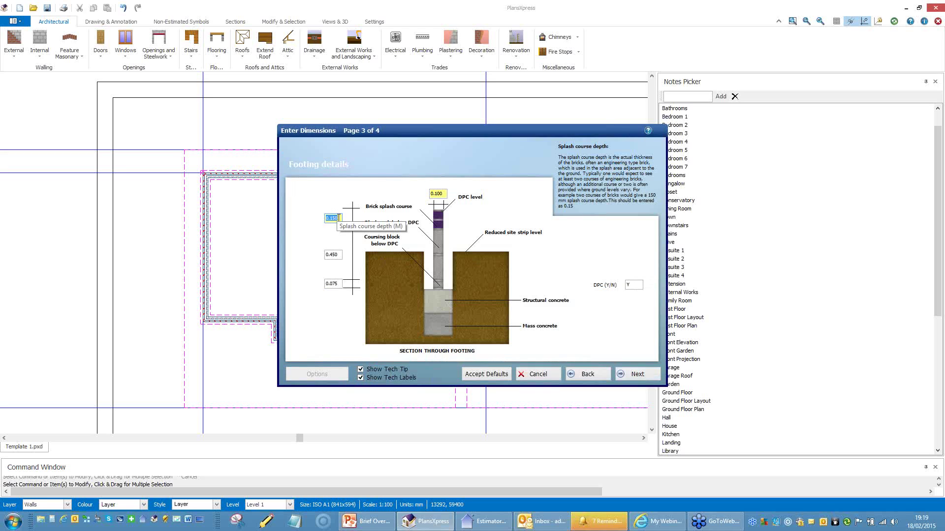
pyautogui.click(640, 373)
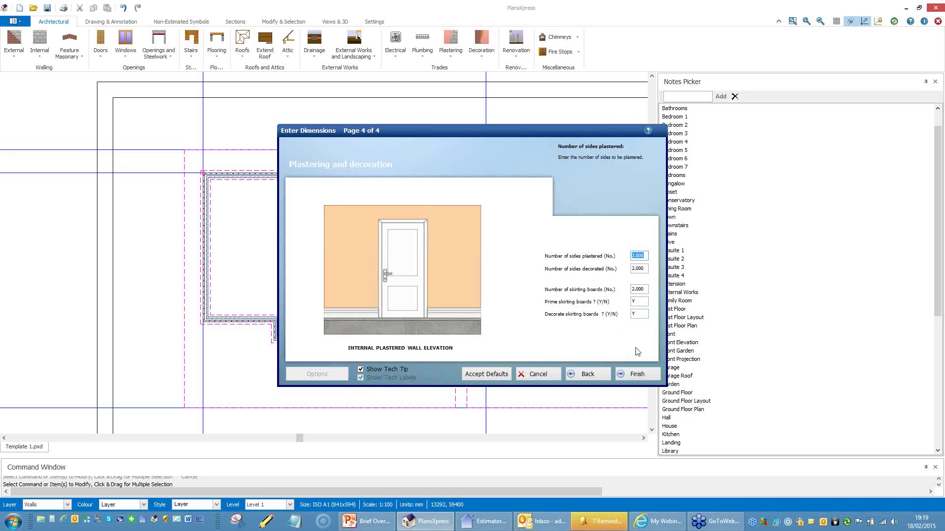
pyautogui.click(636, 374)
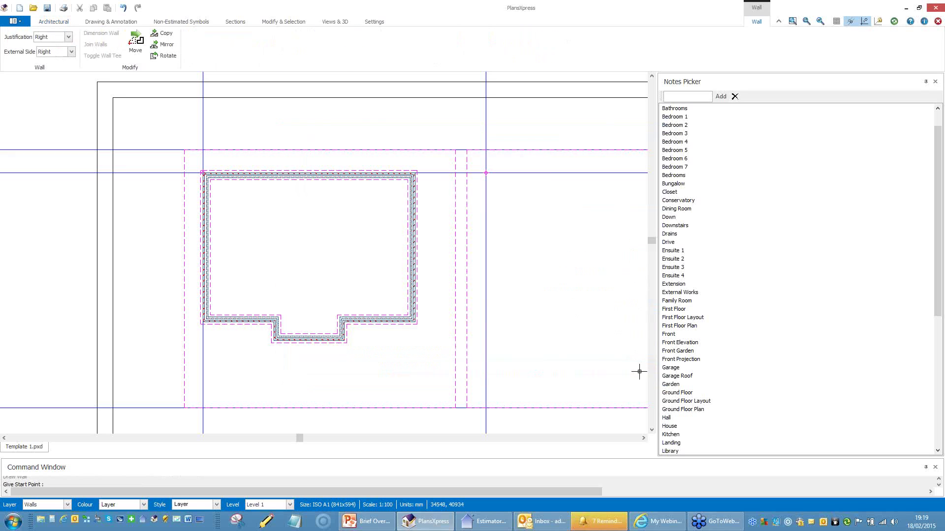
# - Draw an internal wall with Left justification from the front projection's right inner corner straight up to the rear external wall
pyautogui.scroll(4, 335, 359)
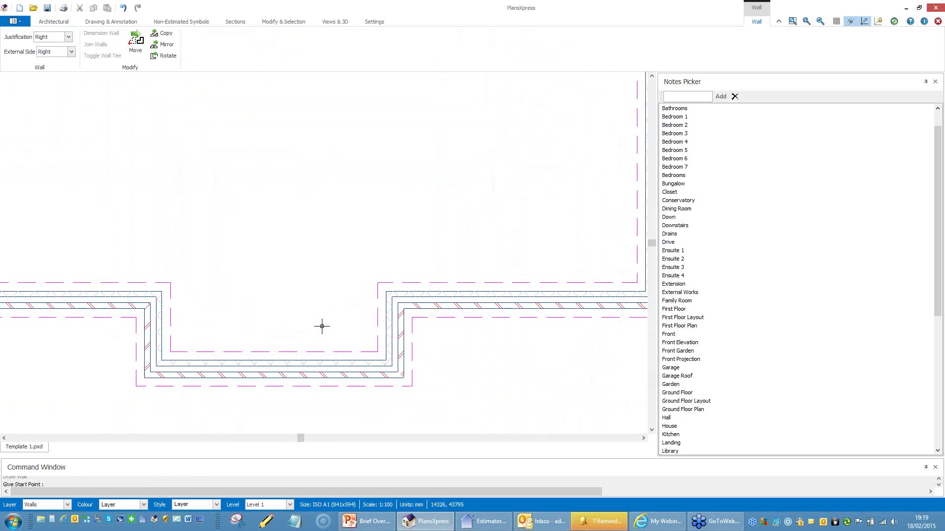
pyautogui.click(384, 283)
pyautogui.scroll(-1, 377, 249)
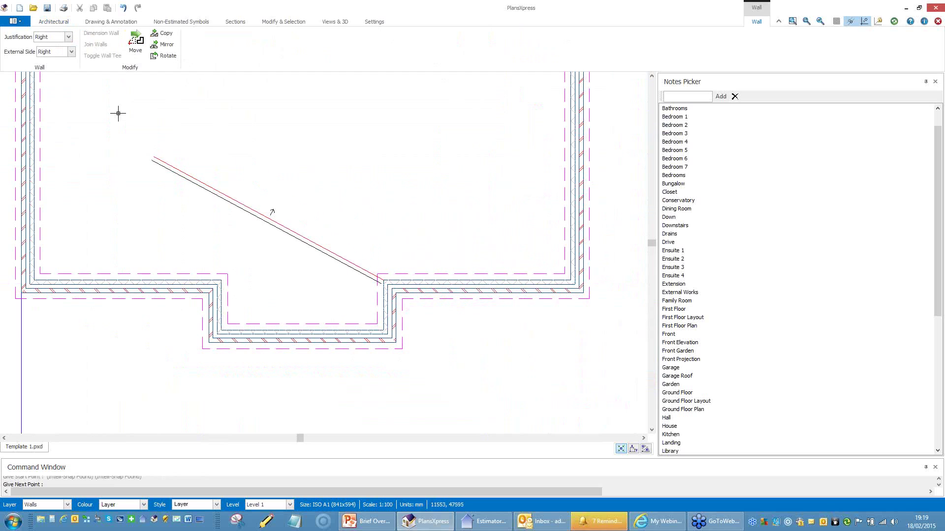
pyautogui.click(68, 38)
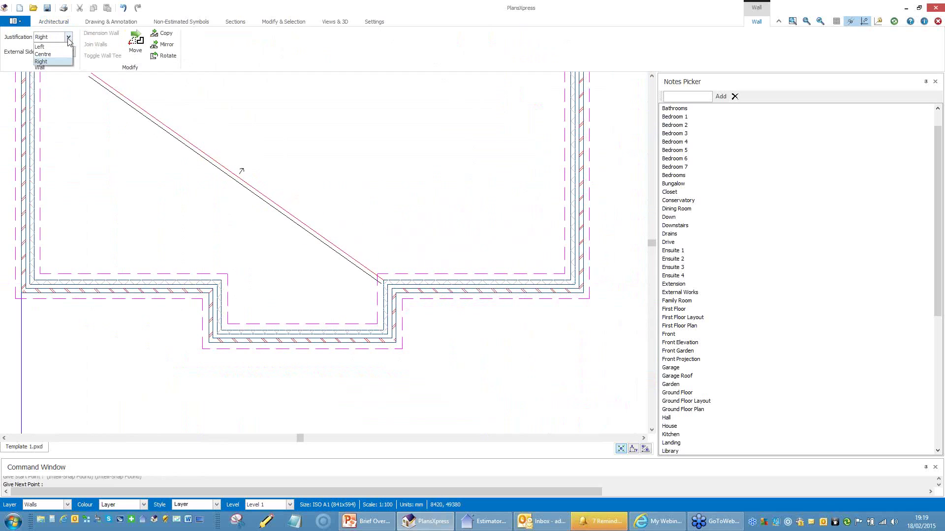
pyautogui.click(39, 46)
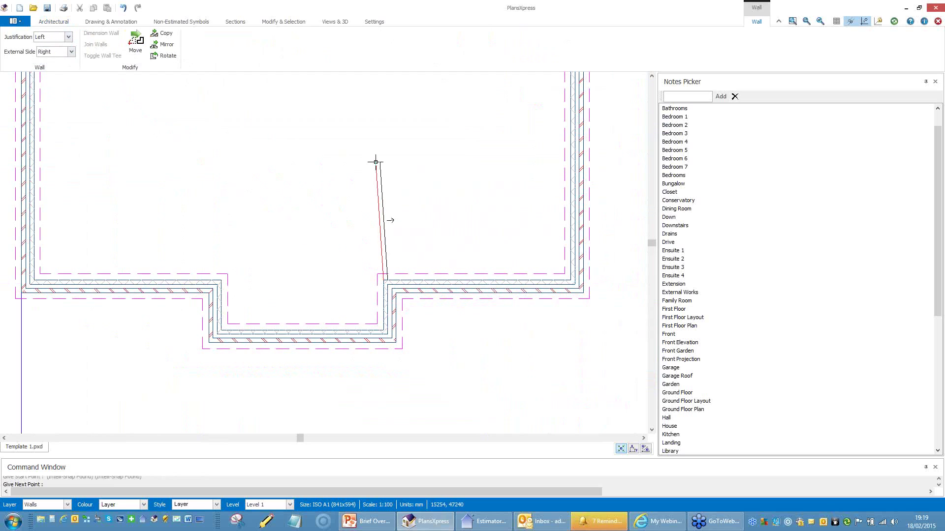
pyautogui.moveTo(377, 198); pyautogui.dragTo(338, 319, button='middle')
pyautogui.scroll(-4, 337, 319)
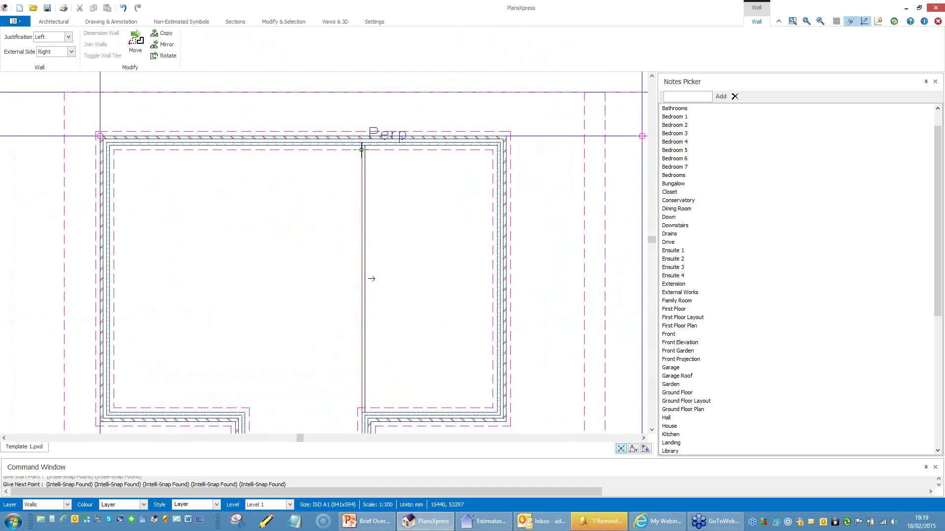
pyautogui.click(360, 149)
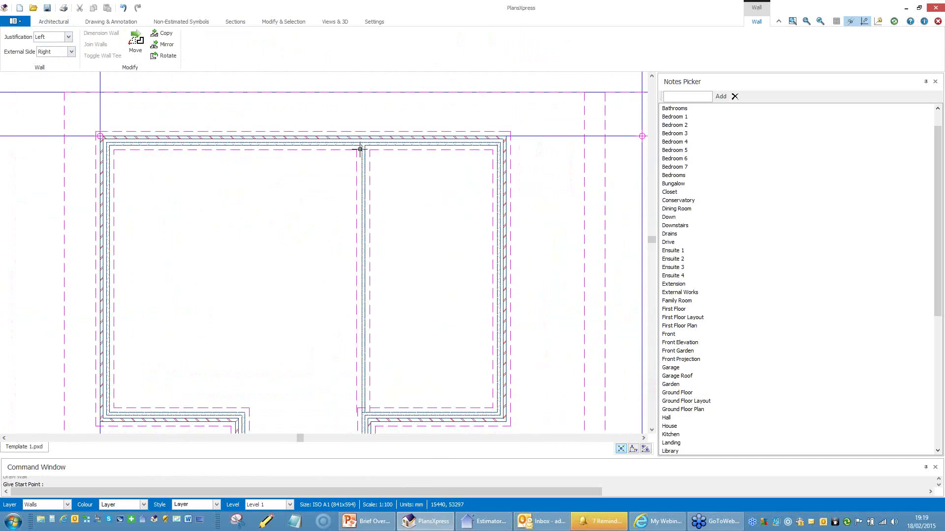
pyautogui.scroll(4, 361, 149)
pyautogui.scroll(-4, 369, 148)
pyautogui.scroll(-2, 376, 146)
pyautogui.scroll(5, 301, 344)
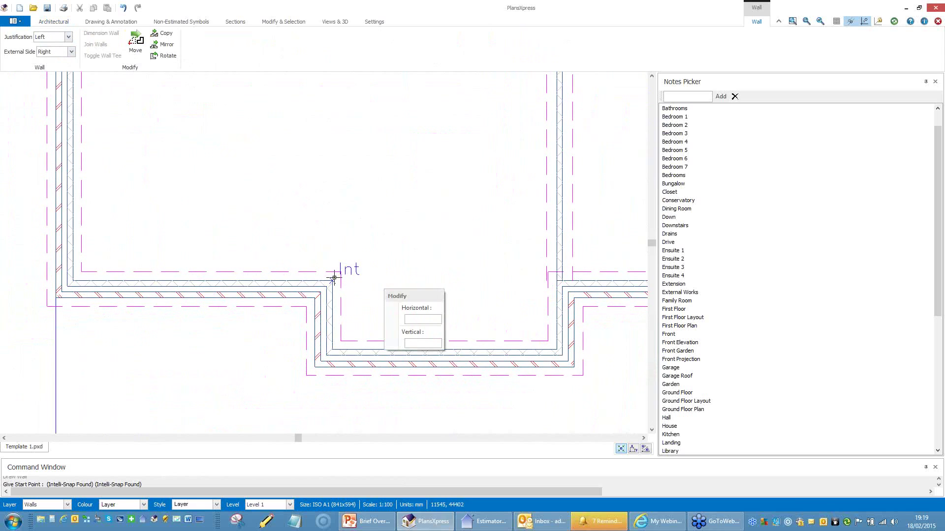
pyautogui.click(334, 279)
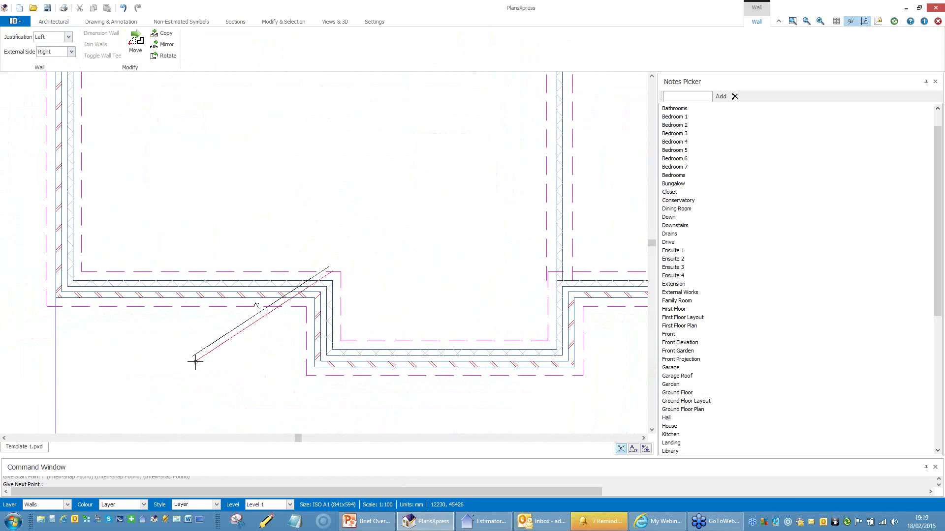
pyautogui.press('Escape')
# - Draw a second internal wall with Right justification from the front projection's left inner corner straight up to the rear wall
pyautogui.scroll(3, 294, 294)
pyautogui.rightClick(430, 279)
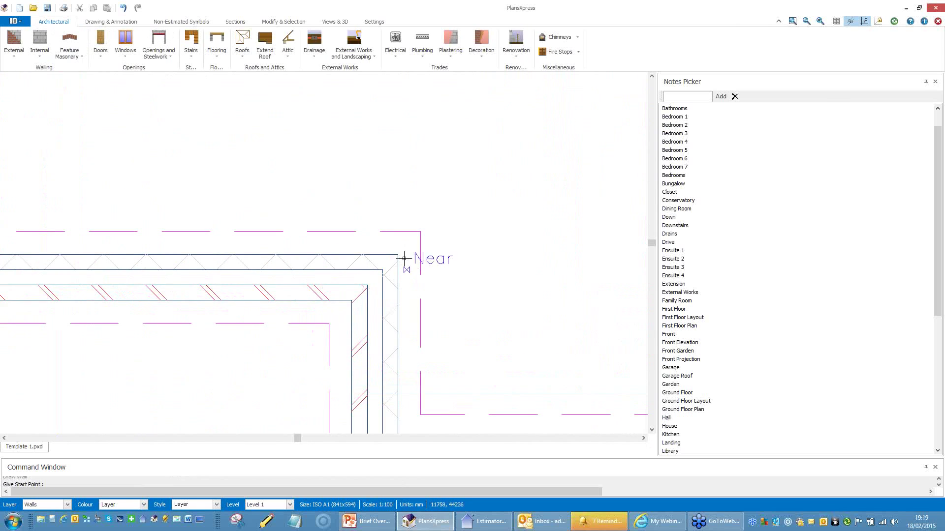
pyautogui.click(400, 256)
pyautogui.moveTo(410, 150); pyautogui.dragTo(348, 279, button='middle')
pyautogui.scroll(-4, 350, 281)
pyautogui.moveTo(368, 156); pyautogui.dragTo(361, 292, button='middle')
pyautogui.click(69, 37)
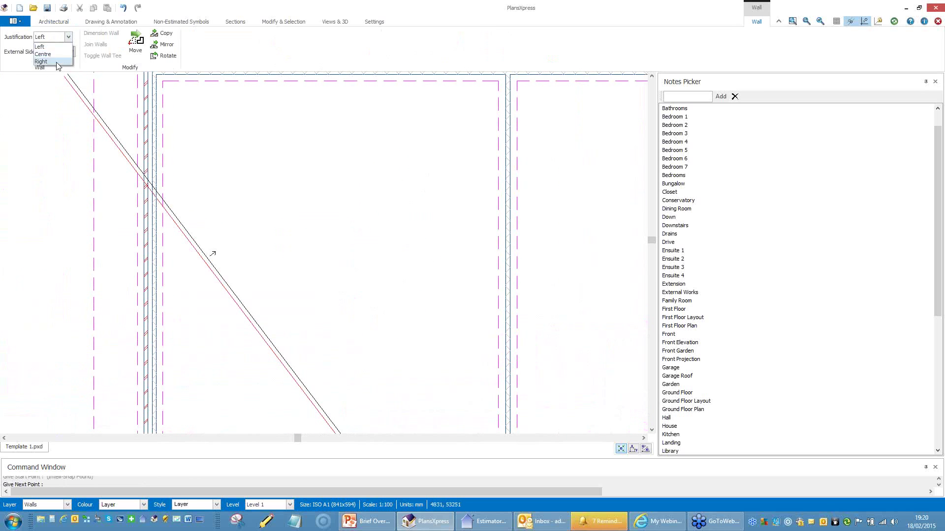
pyautogui.click(49, 54)
pyautogui.scroll(-3, 324, 174)
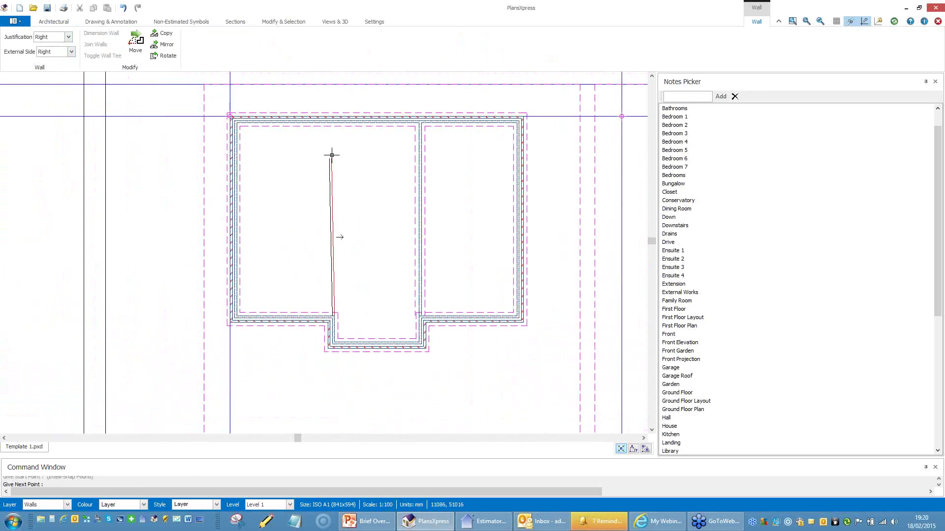
pyautogui.click(332, 121)
pyautogui.press('Escape')
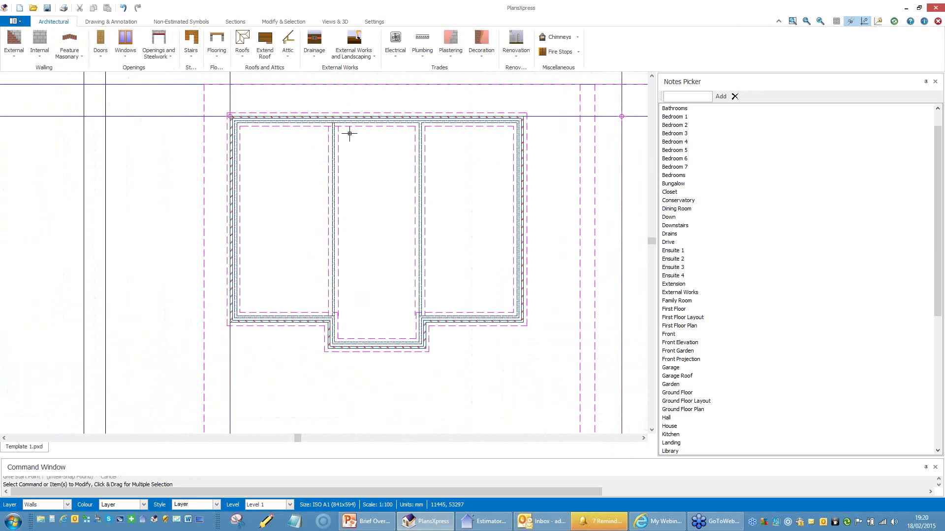
# - Start an internal cross wall 3600 mm down the left internal wall's right face, measured from its junction with the rear wall
pyautogui.scroll(3, 350, 143)
pyautogui.scroll(-3, 350, 148)
pyautogui.scroll(2, 350, 147)
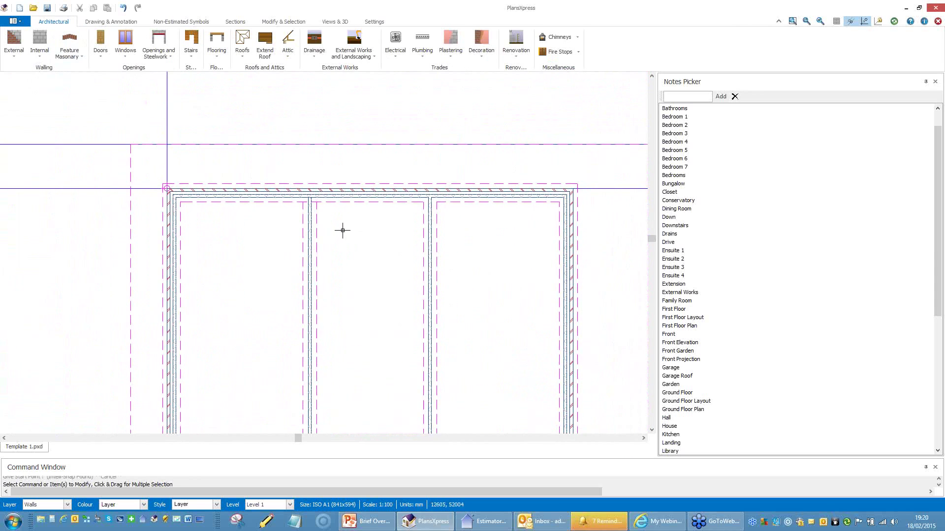
pyautogui.scroll(2, 342, 230)
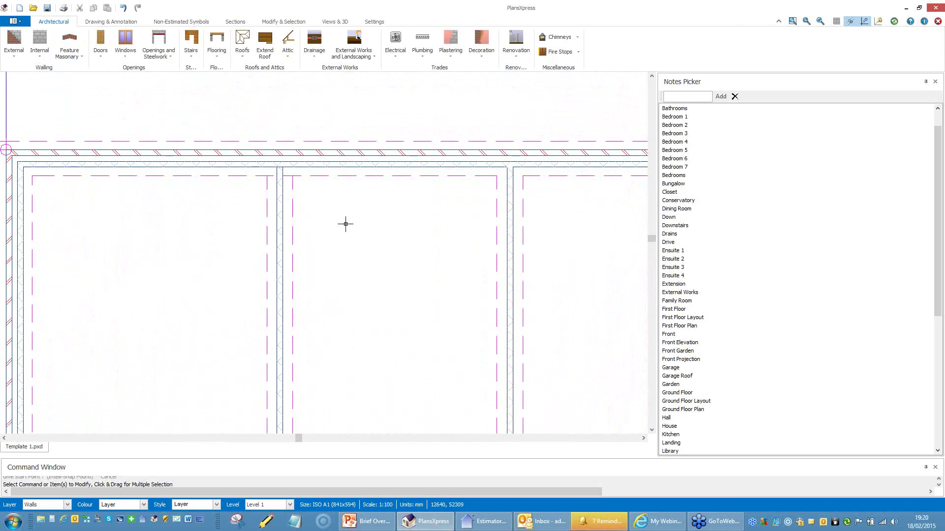
pyautogui.scroll(2, 322, 202)
pyautogui.rightClick(323, 202)
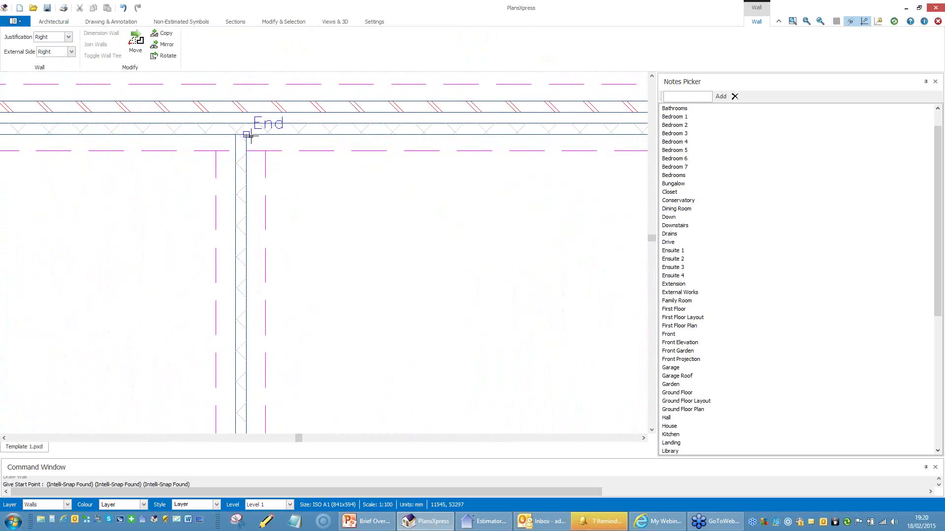
pyautogui.click(251, 136)
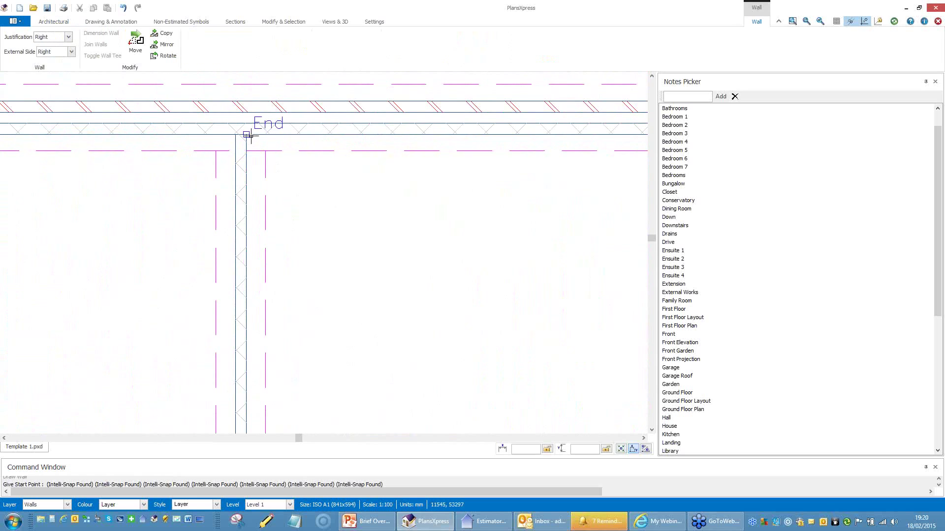
pyautogui.press('Down')
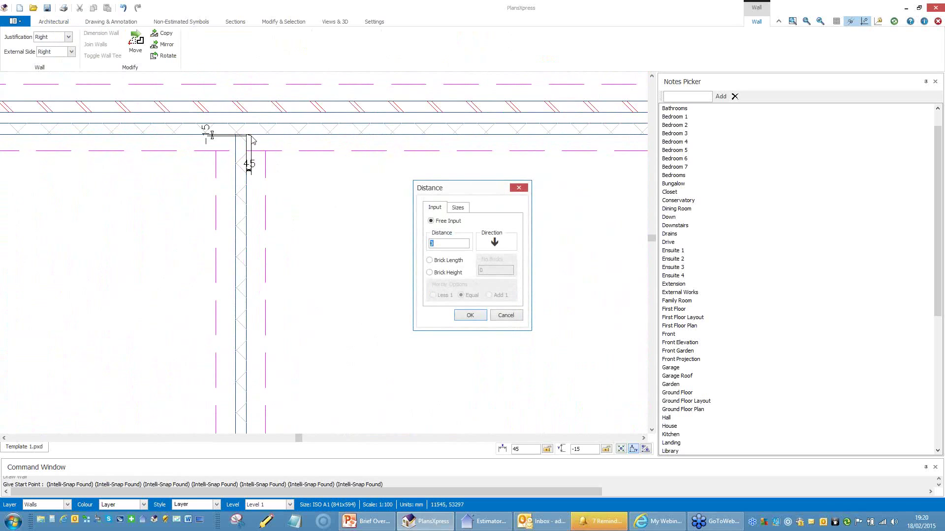
pyautogui.write('3600')
pyautogui.press('Return')
# - Set the cross wall's justification to Left and finish it perpendicular to the right internal wall
pyautogui.scroll(-3, 301, 157)
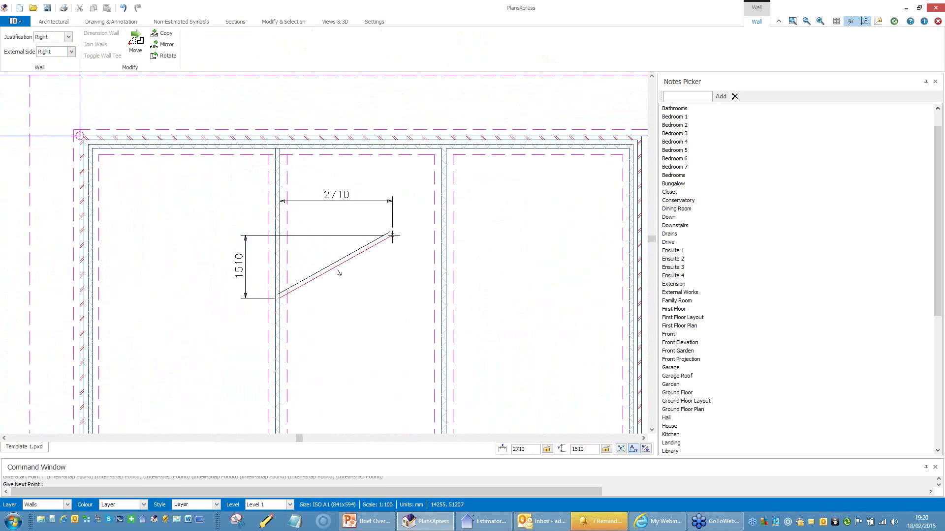
pyautogui.click(69, 37)
pyautogui.click(40, 47)
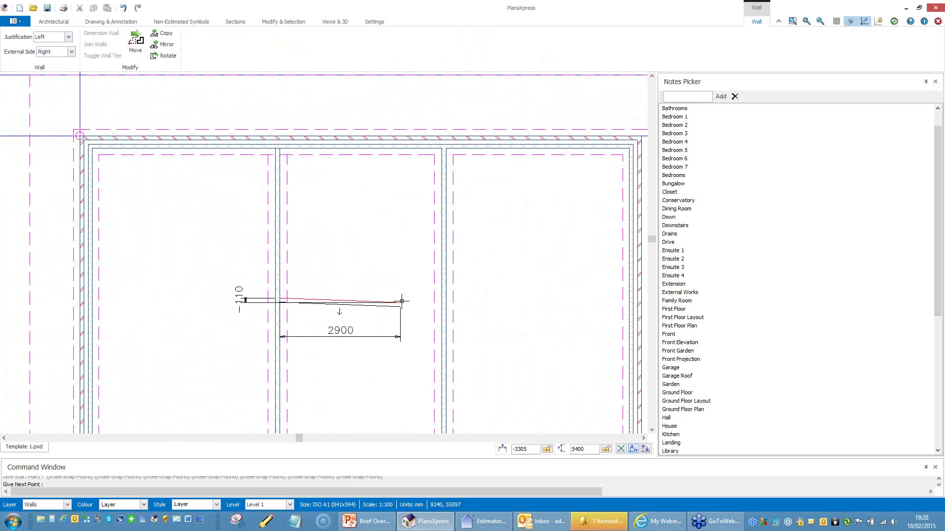
pyautogui.scroll(3, 400, 305)
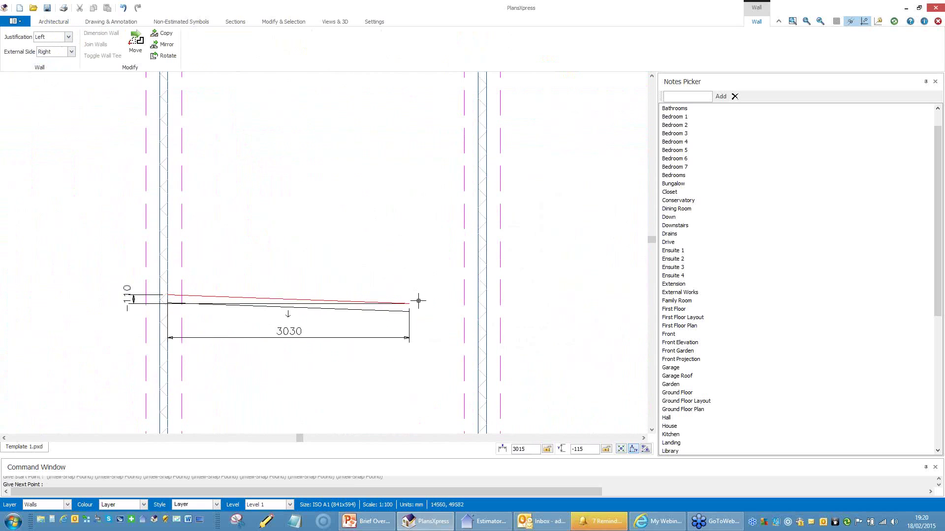
pyautogui.click(478, 288)
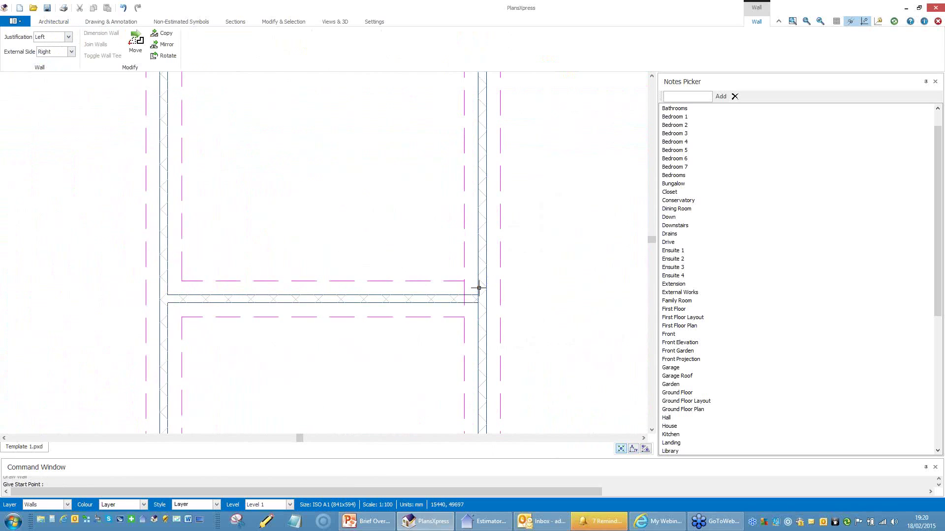
pyautogui.press('Escape')
# - Refresh the drawing to clean up the junction of the cross wall and the right internal wall
pyautogui.scroll(3, 173, 307)
pyautogui.scroll(-1, 145, 265)
pyautogui.scroll(-3, 154, 281)
pyautogui.scroll(3, 470, 288)
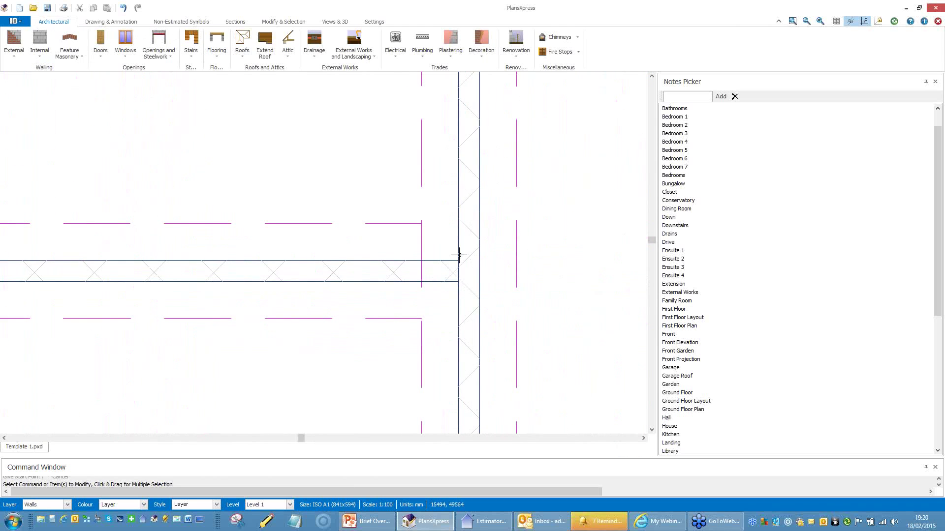
pyautogui.click(894, 21)
pyautogui.scroll(3, 465, 271)
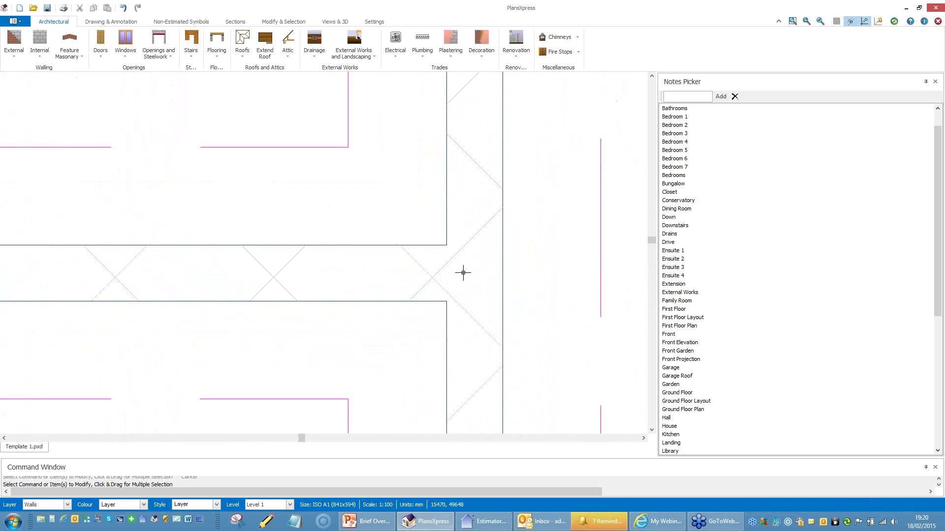
# - Draw a horizontal internal wall from the right internal wall to the right external wall, slightly lower than the middle cross wall
pyautogui.scroll(-5, 399, 218)
pyautogui.moveTo(449, 289); pyautogui.dragTo(423, 287, button='middle')
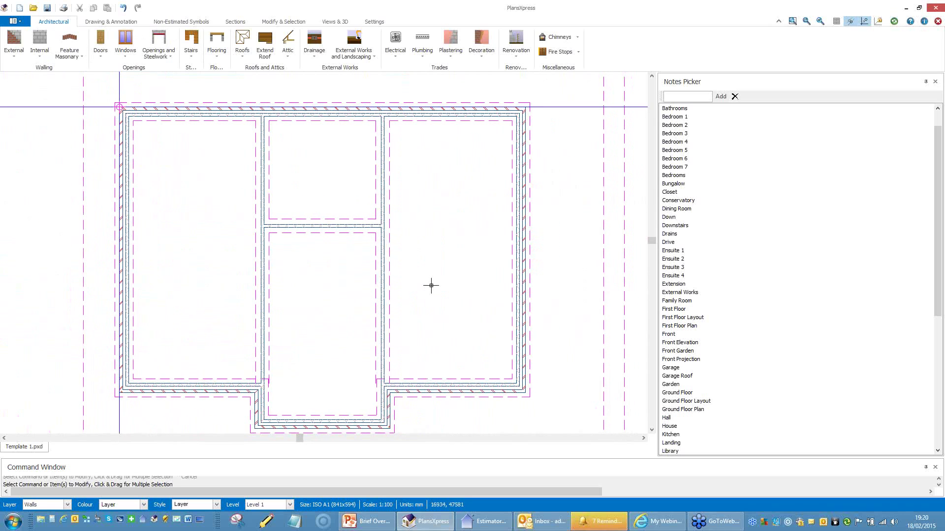
pyautogui.scroll(3, 355, 257)
pyautogui.rightClick(357, 248)
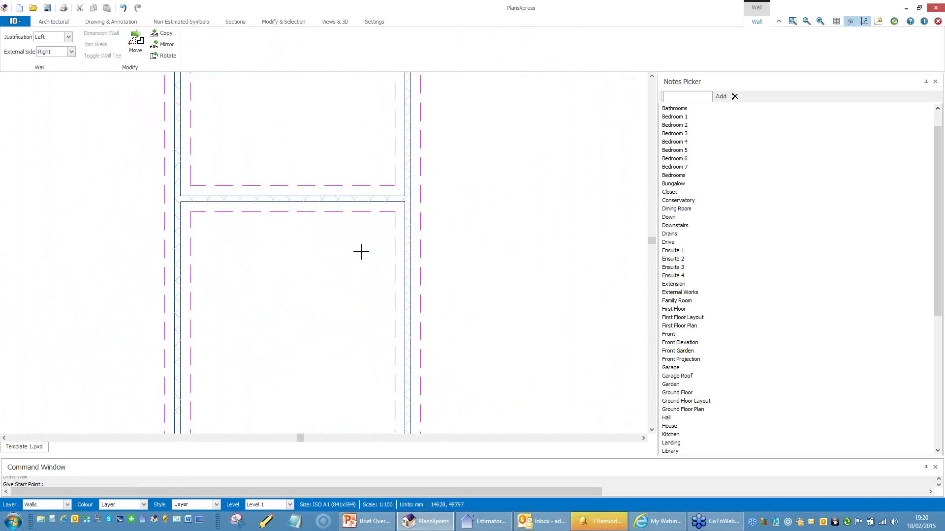
pyautogui.click(415, 285)
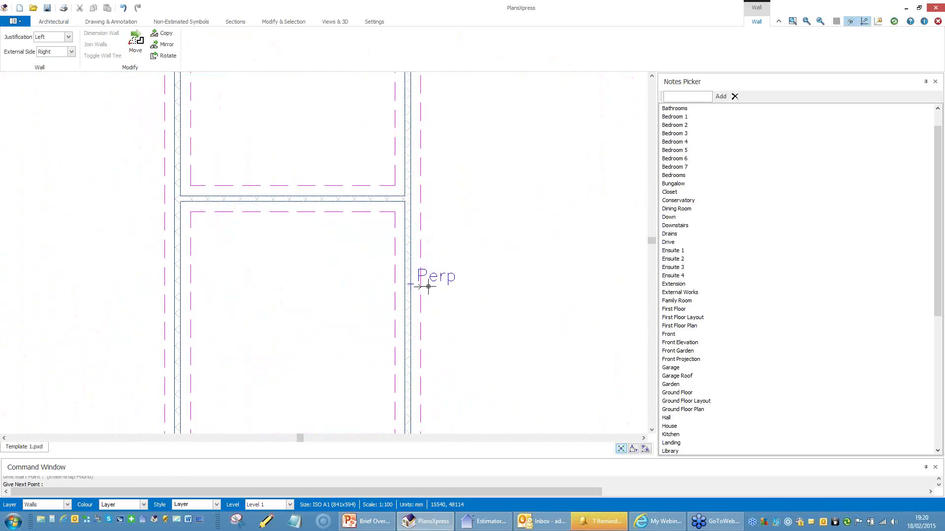
pyautogui.scroll(-1, 433, 284)
pyautogui.press('Escape')
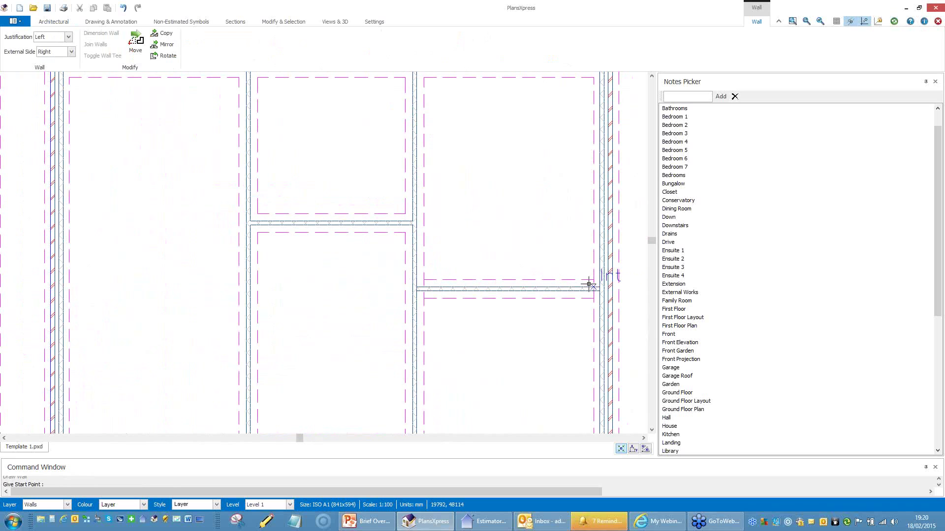
# - Draw a horizontal internal wall across the lower part of the left room, from the external wall to the left internal wall
pyautogui.scroll(-2, 327, 358)
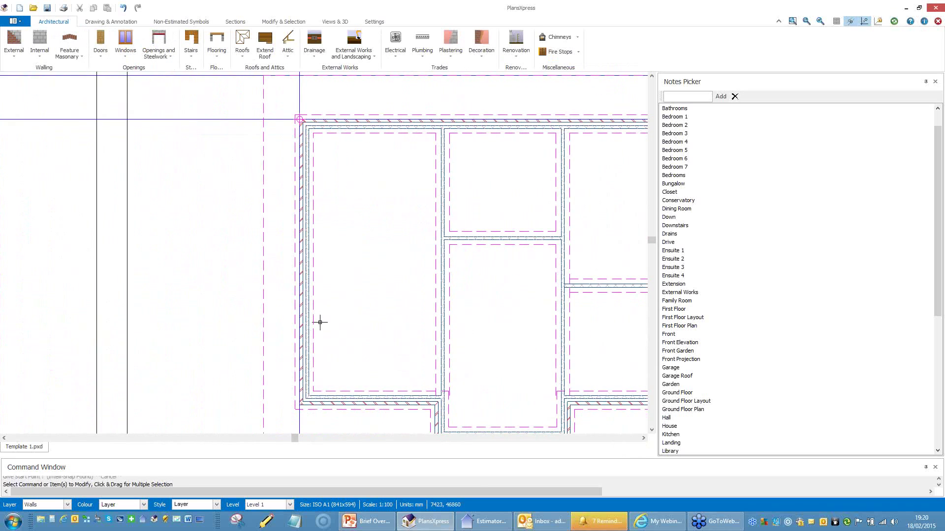
pyautogui.scroll(3, 318, 320)
pyautogui.press('Return')
pyautogui.click(298, 313)
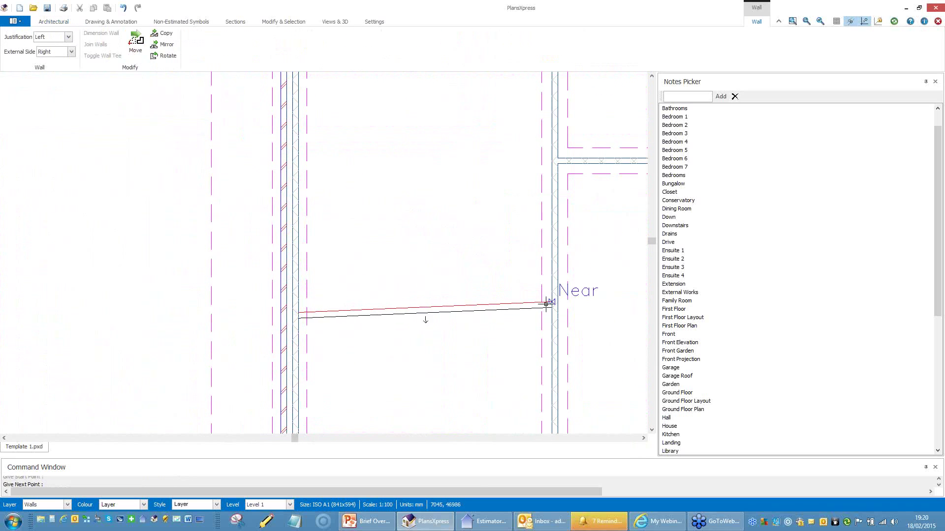
pyautogui.click(546, 315)
pyautogui.press('Escape')
# - Refresh the drawing to clean up the new internal wall junctions in the left and right rooms
pyautogui.scroll(-3, 462, 276)
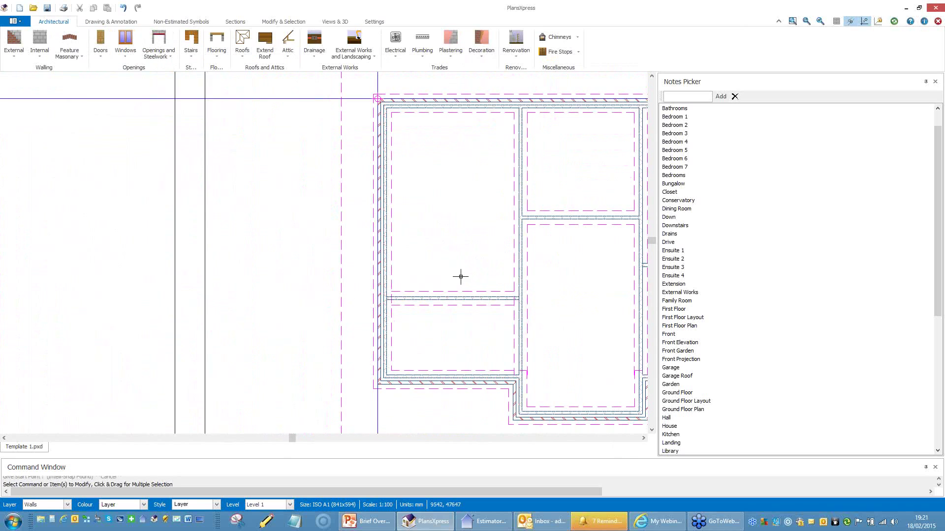
pyautogui.scroll(3, 388, 302)
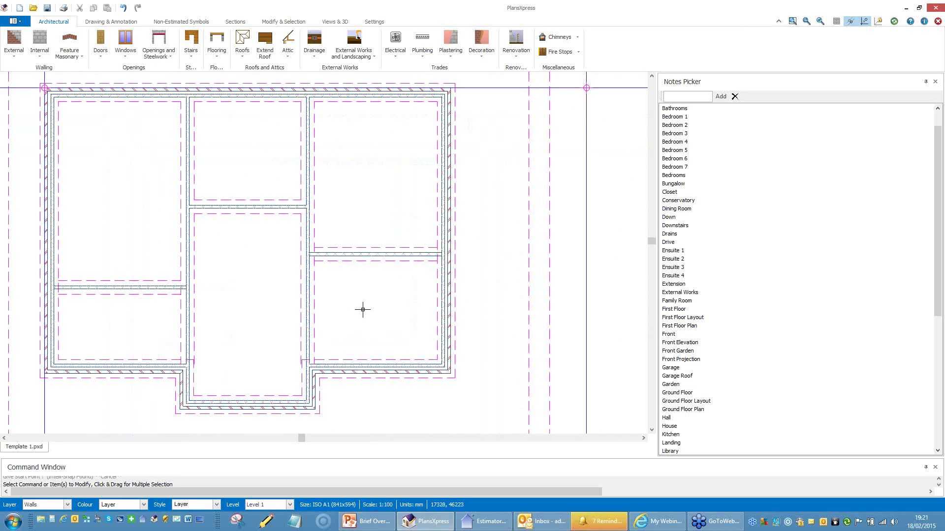
pyautogui.click(895, 21)
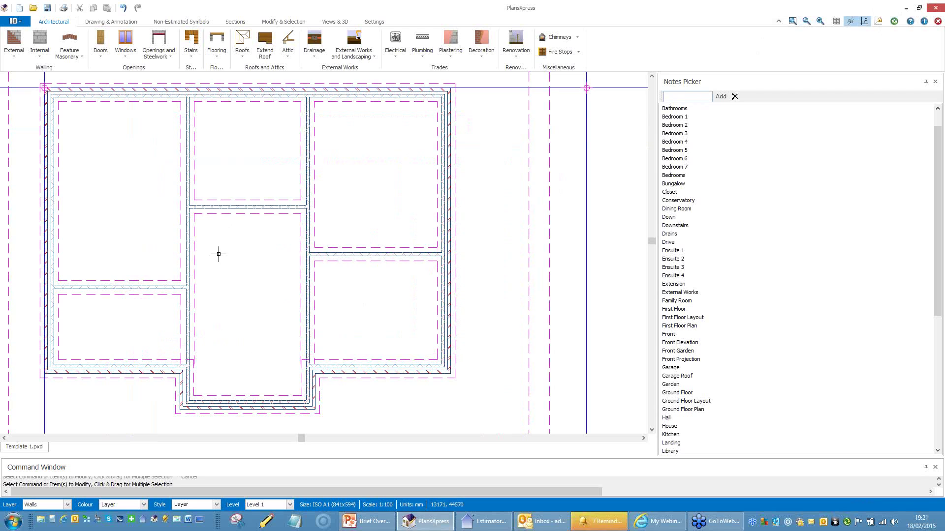
# - Choose the VB212 1200 x 1200 softwood bar dummy sash window and review its frame dimensions and fixing details
pyautogui.click(125, 54)
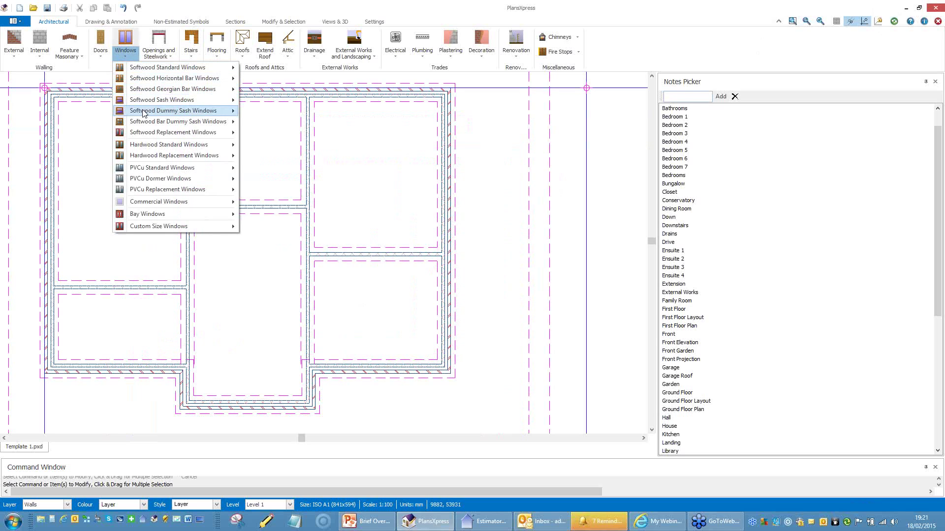
pyautogui.moveTo(144, 113)
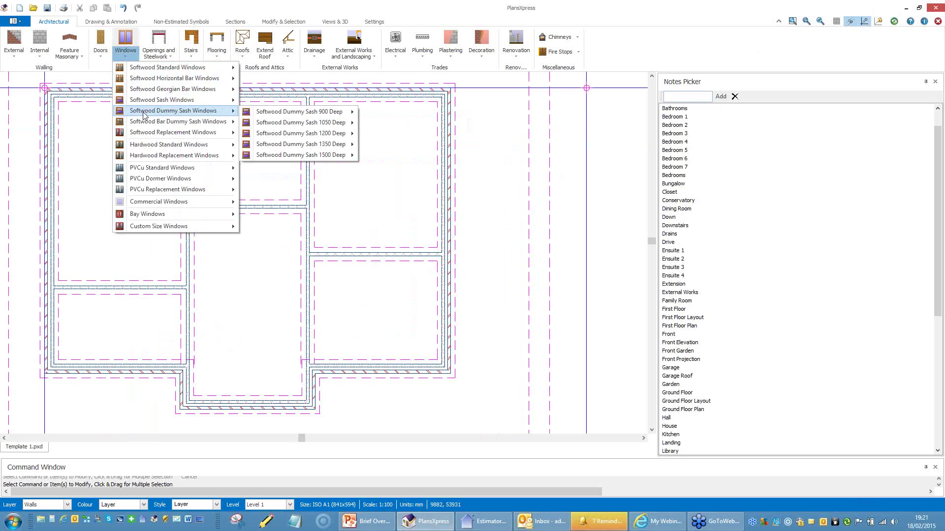
pyautogui.moveTo(228, 123)
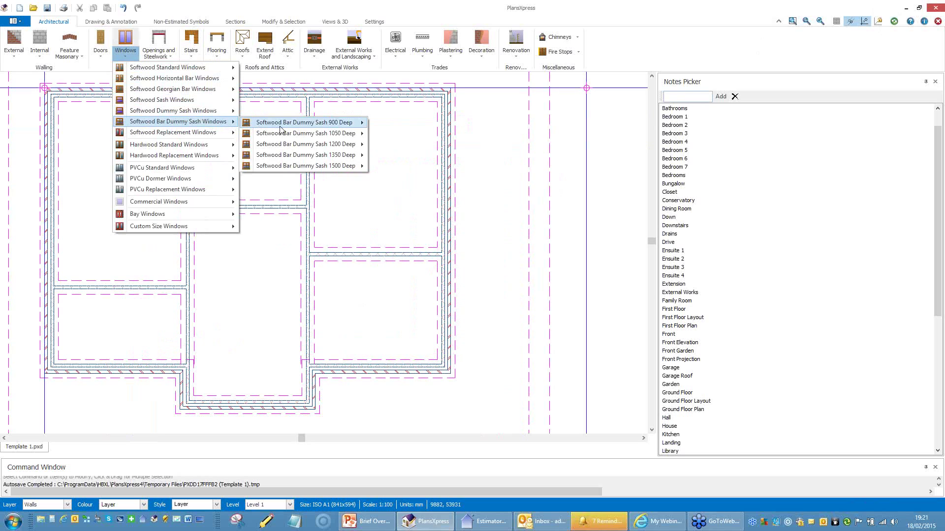
pyautogui.moveTo(331, 145)
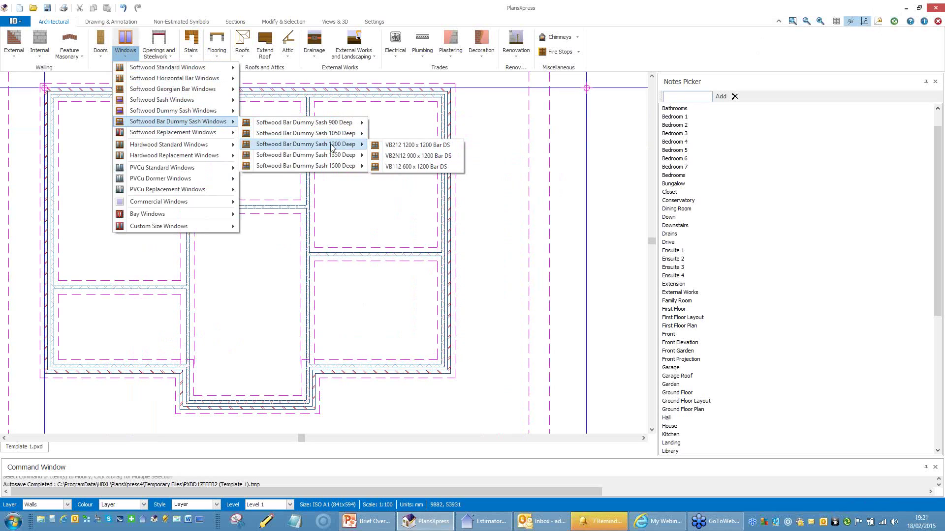
pyautogui.click(390, 146)
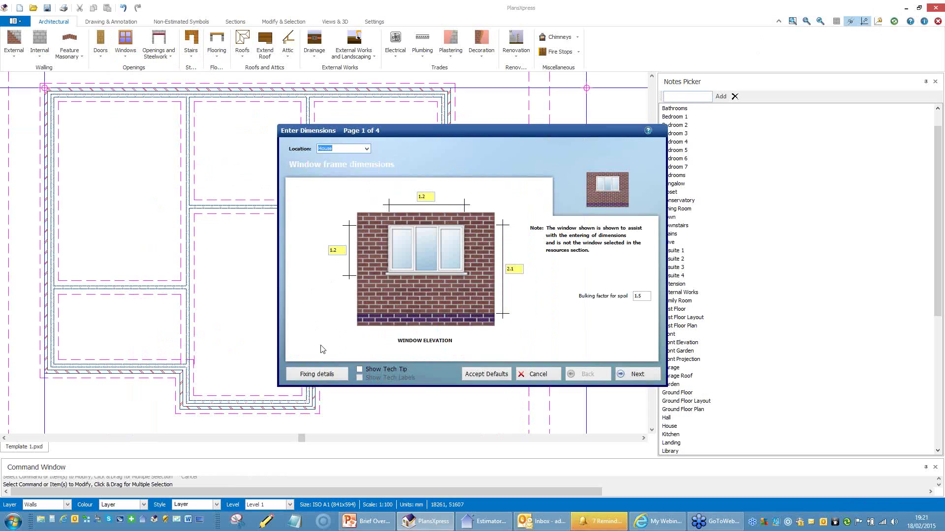
pyautogui.click(316, 375)
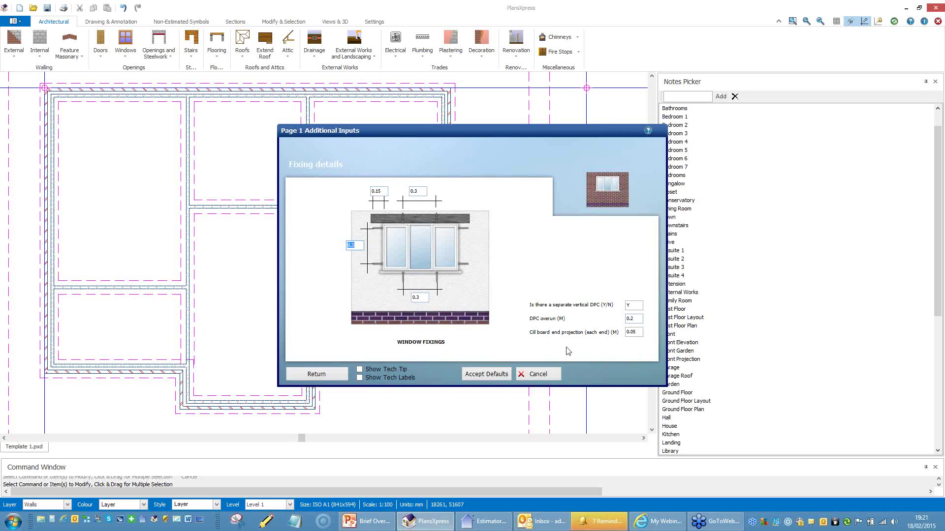
pyautogui.click(326, 374)
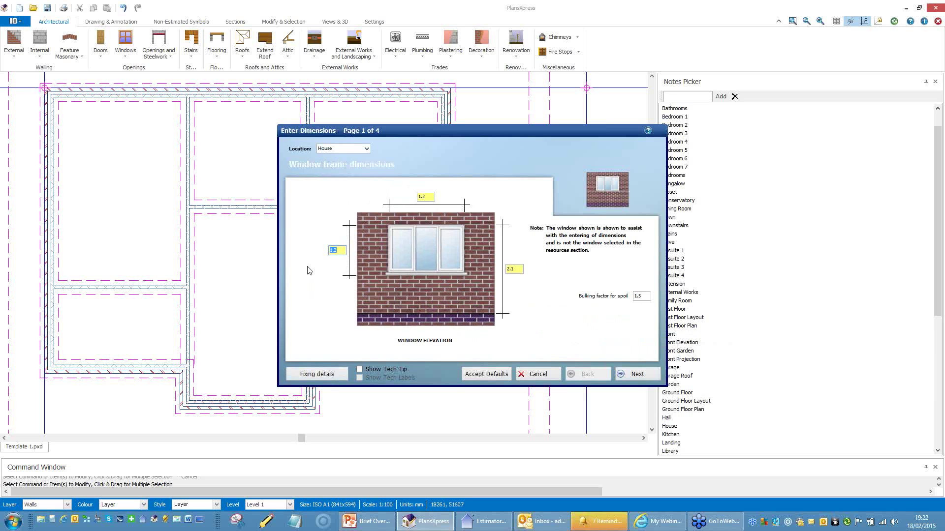
# - Show the tech tips and labels, and accept the window's default reveal, plastering, cill and decoration details
pyautogui.click(637, 375)
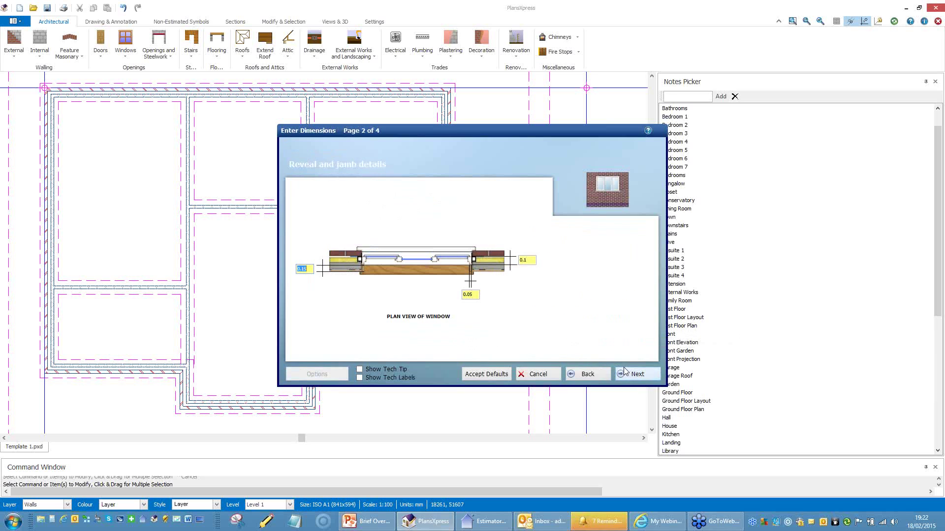
pyautogui.click(359, 369)
pyautogui.click(360, 378)
pyautogui.click(309, 268)
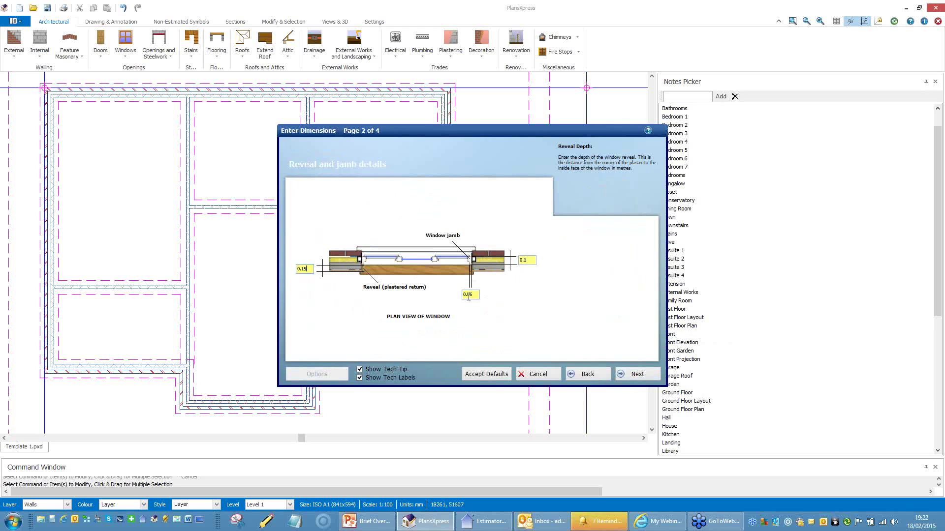
pyautogui.click(636, 373)
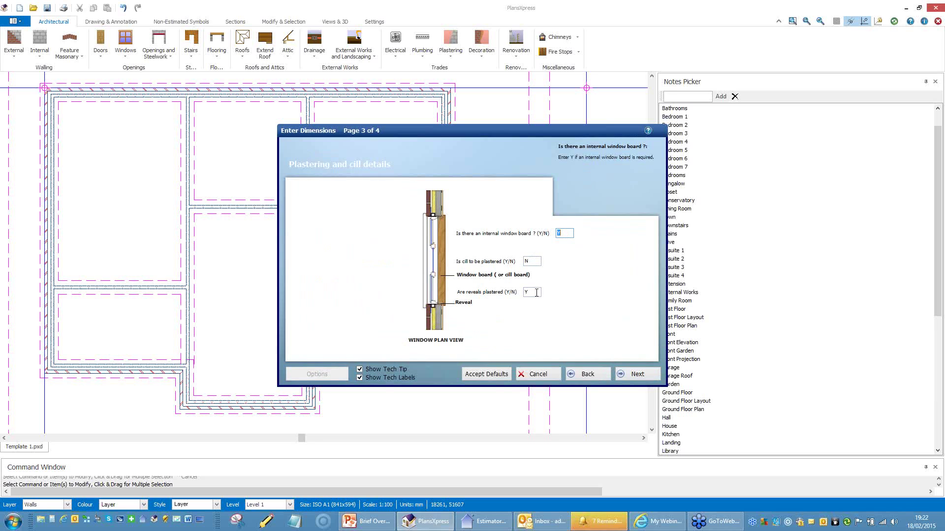
pyautogui.click(644, 374)
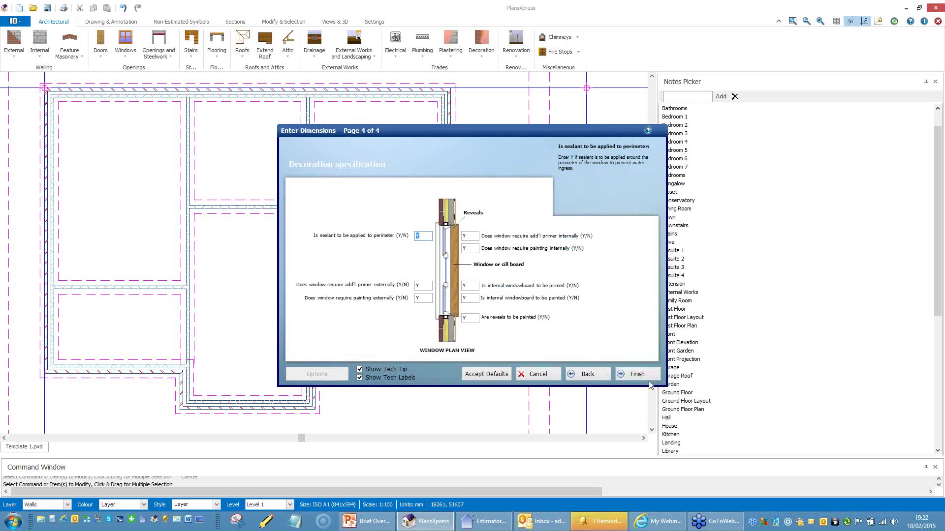
pyautogui.click(638, 375)
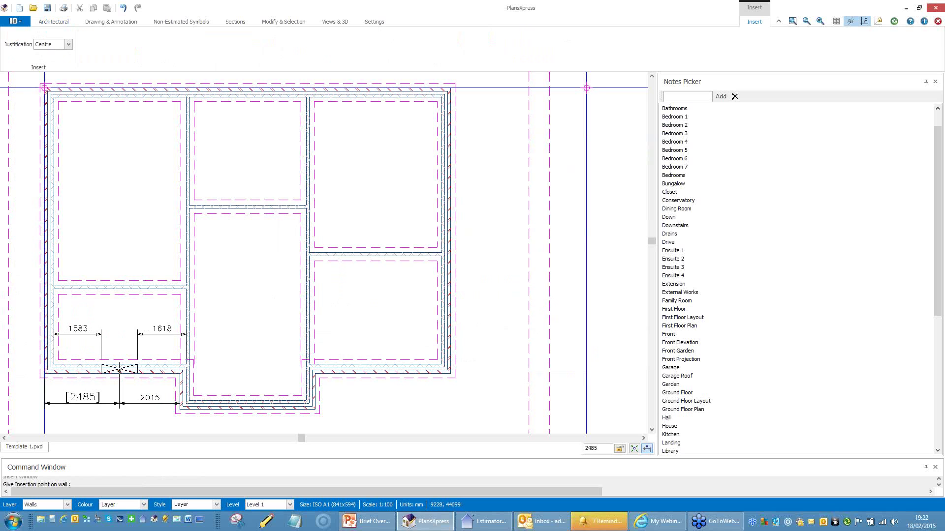
# - Try Left justification for the window insertion, then restore Centre
pyautogui.scroll(3, 139, 323)
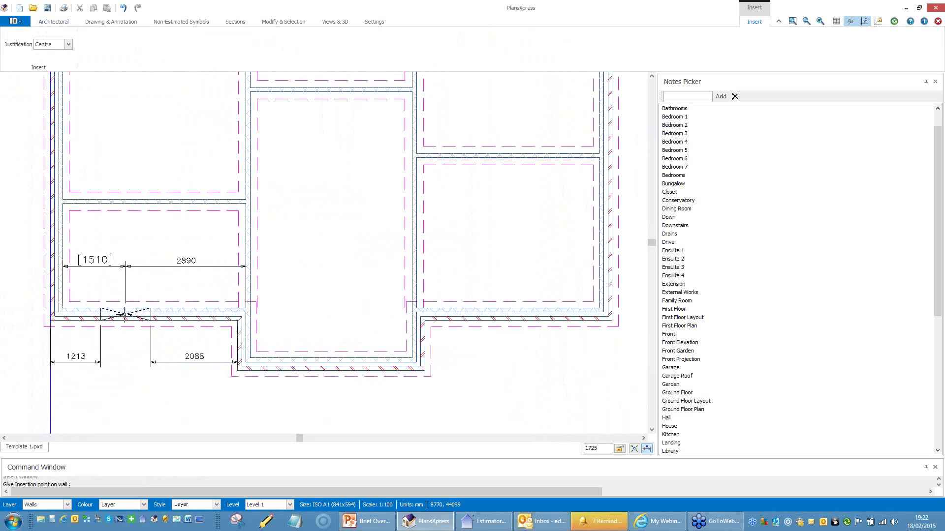
pyautogui.click(68, 44)
pyautogui.click(63, 55)
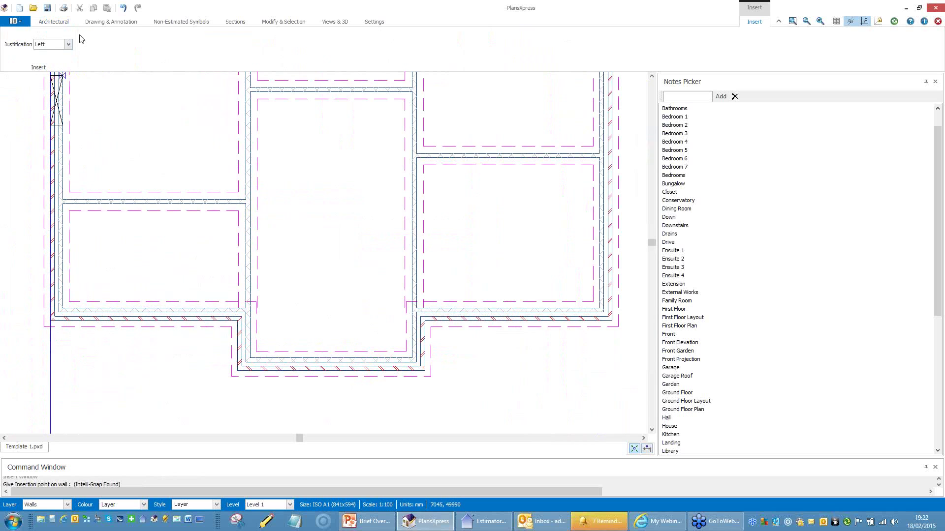
pyautogui.click(68, 44)
pyautogui.click(50, 60)
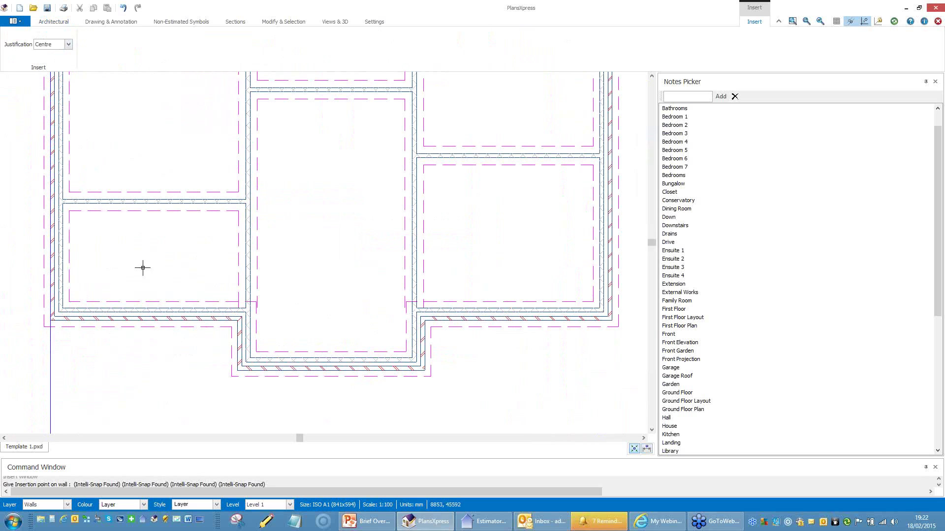
# - Place windows in the front walls of both lower side rooms, the upper right room's side wall and the upper middle room's rear wall
pyautogui.click(140, 325)
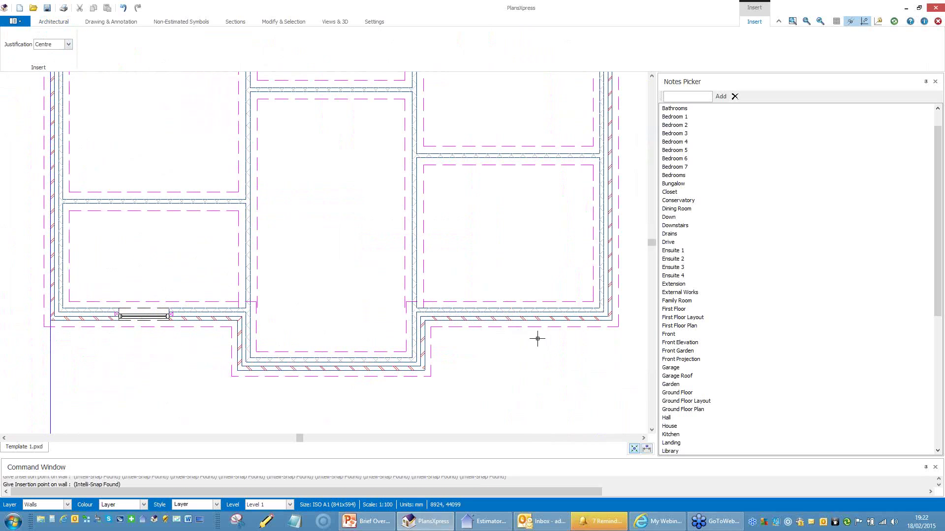
pyautogui.click(513, 321)
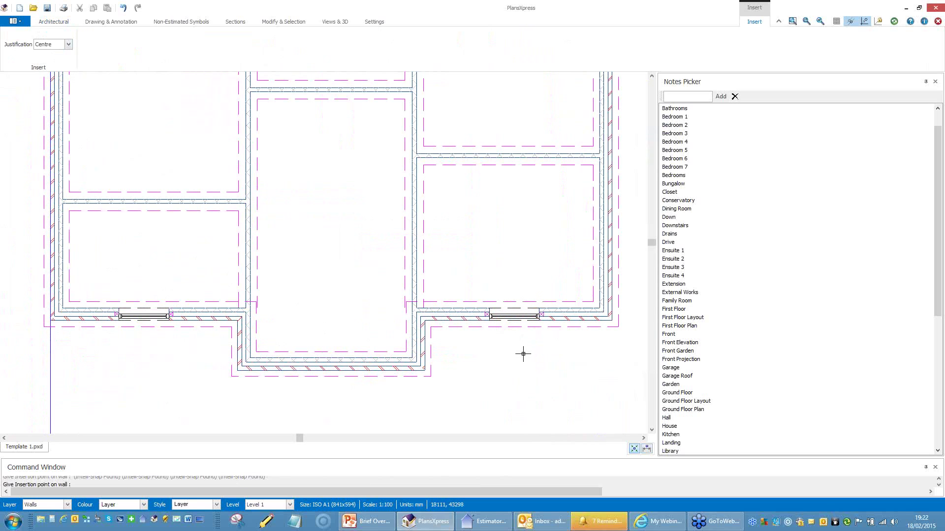
pyautogui.scroll(-4, 523, 353)
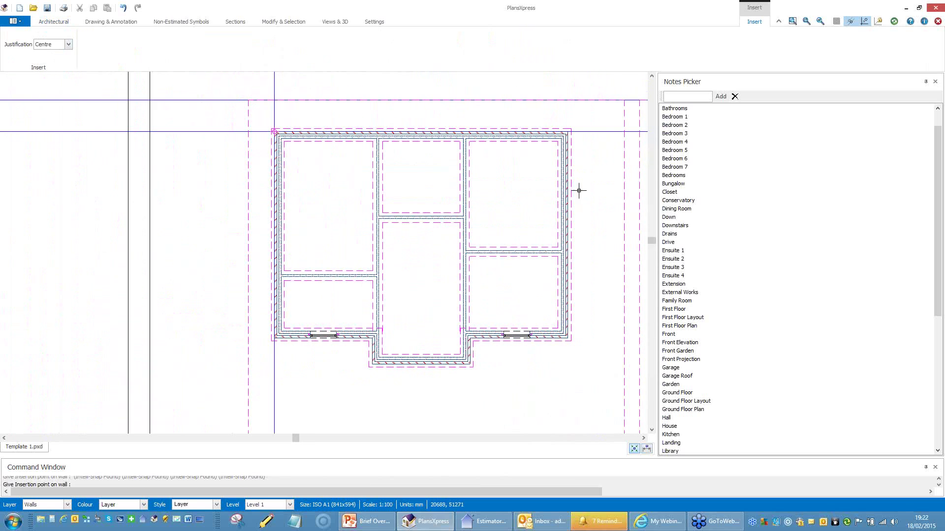
pyautogui.click(567, 221)
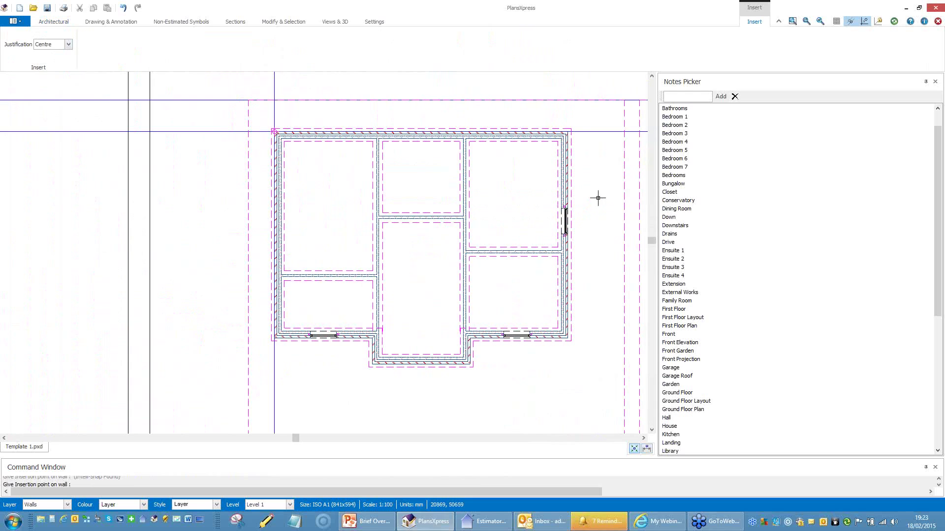
pyautogui.click(422, 137)
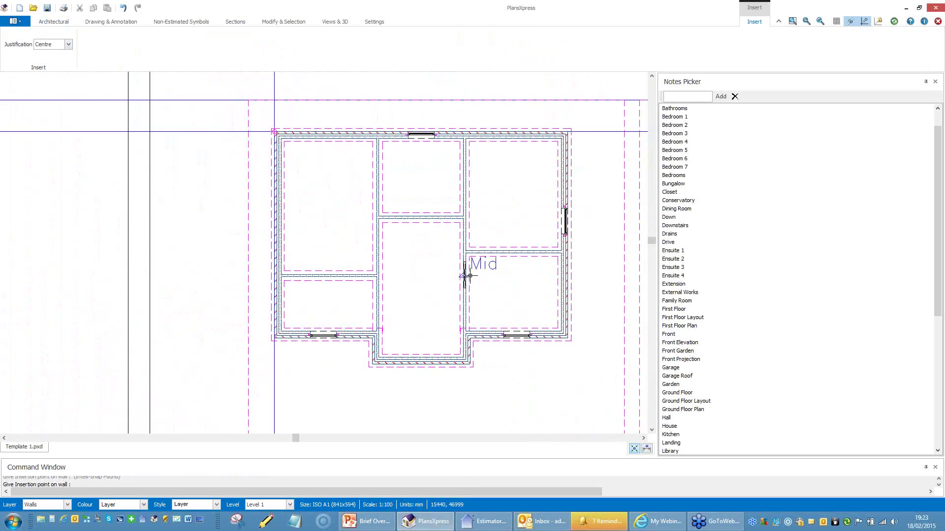
# - Choose the aluminium Bi-fold 3000x2100 4 Panel patio doors and accept their default dimensions and finishing details
pyautogui.click(54, 22)
pyautogui.click(99, 55)
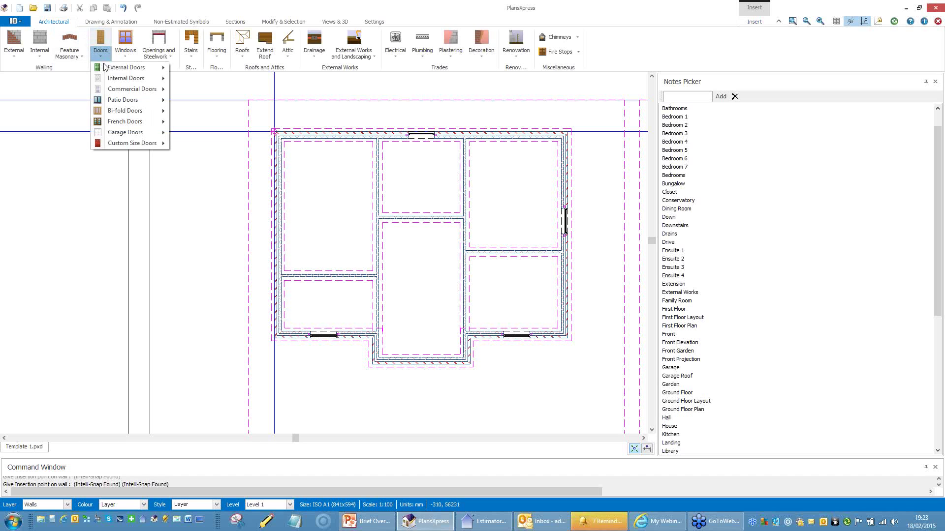
pyautogui.moveTo(106, 111)
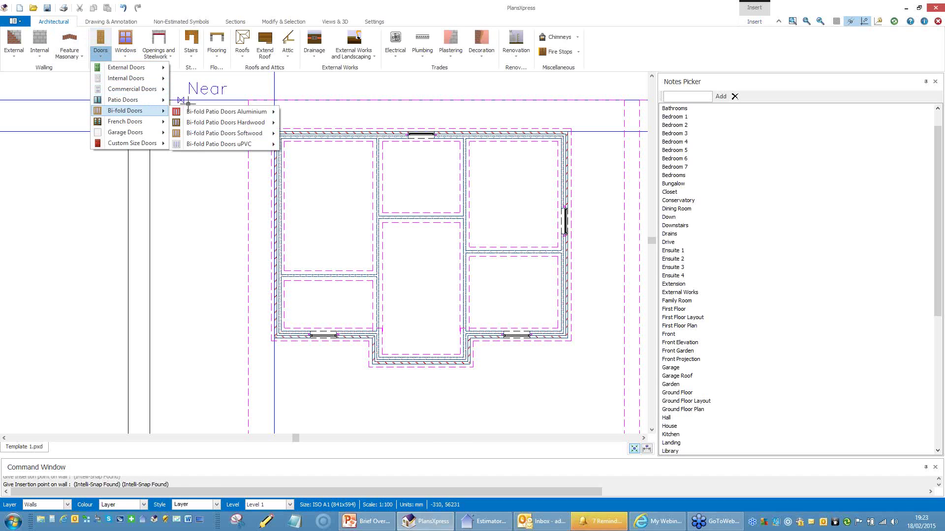
pyautogui.moveTo(197, 112)
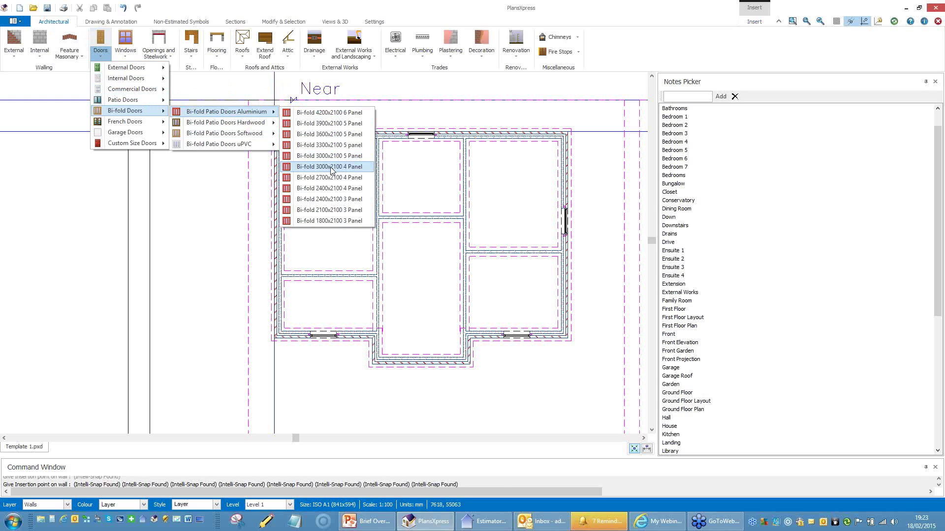
pyautogui.press('Escape')
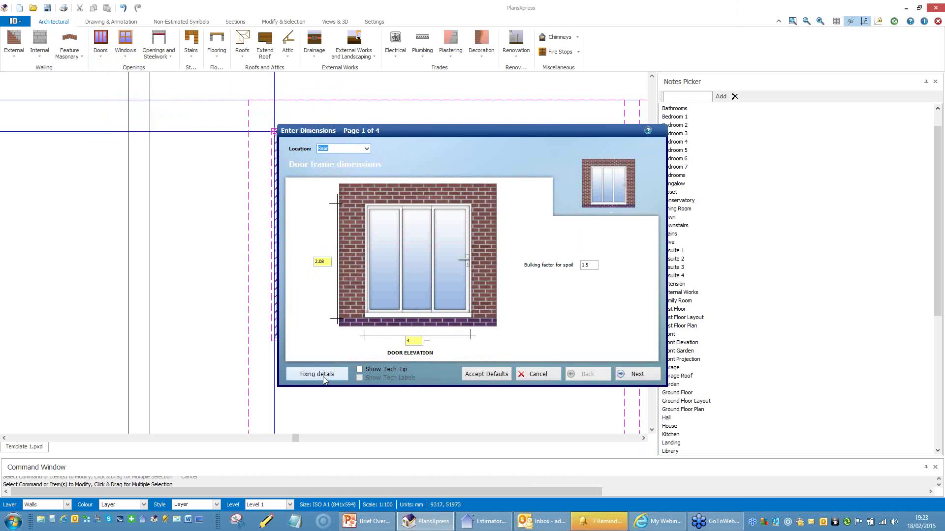
pyautogui.click(637, 374)
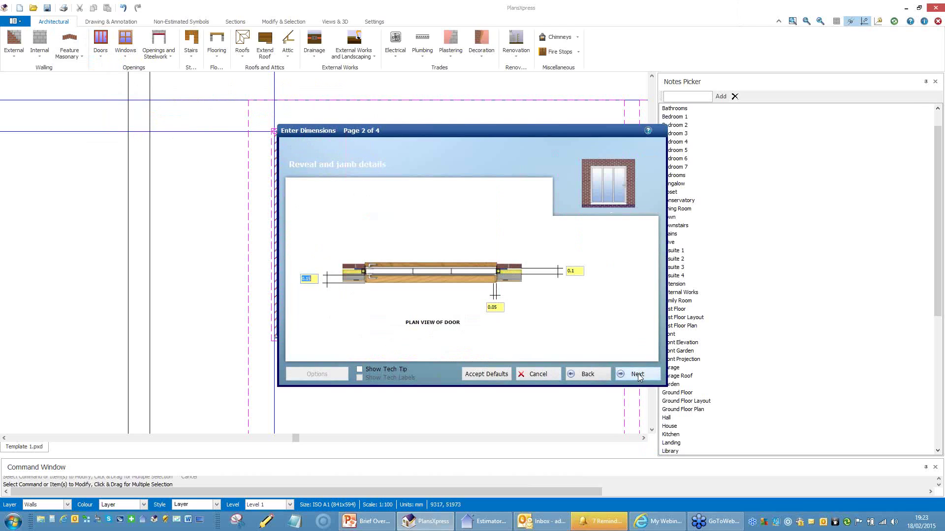
pyautogui.click(637, 374)
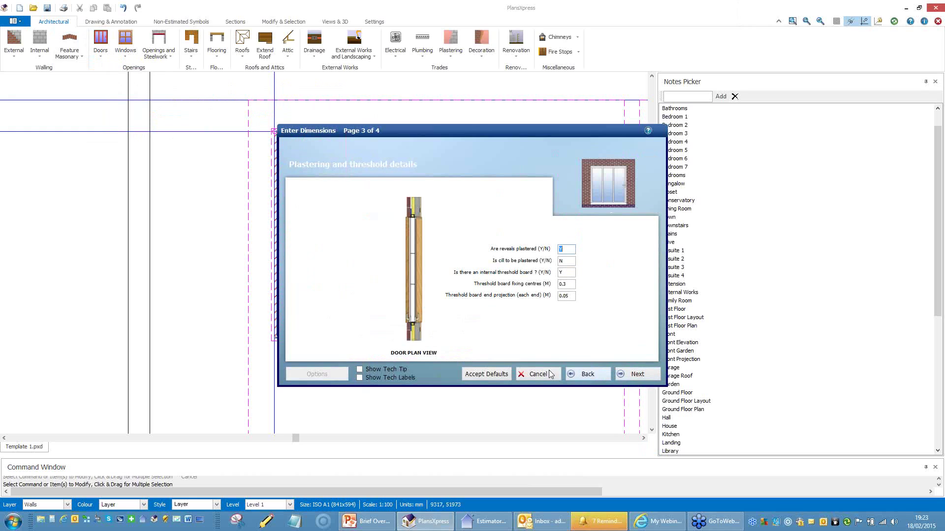
pyautogui.click(482, 373)
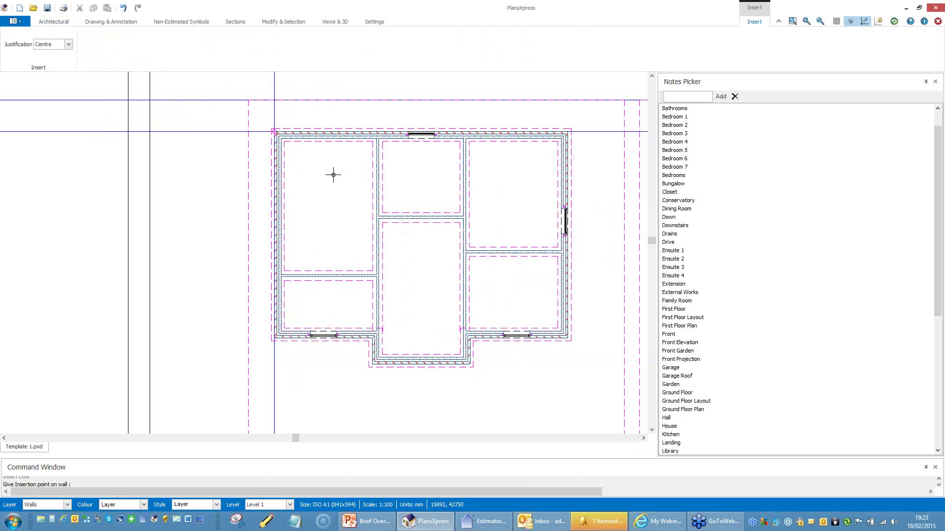
# - Place the bi-fold doors in the rear external walls of the upper left and upper right rooms, aligned to open inwards
pyautogui.click(323, 139)
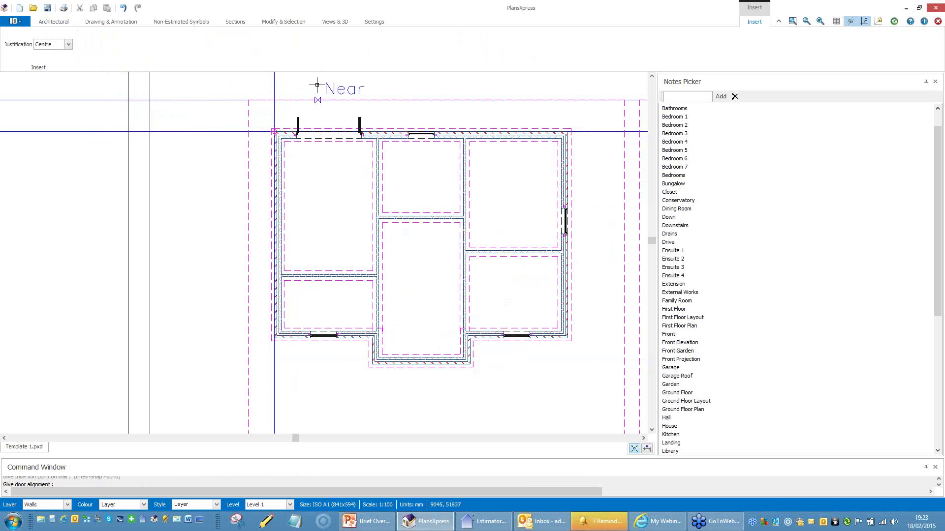
pyautogui.click(328, 178)
pyautogui.moveTo(465, 185); pyautogui.dragTo(310, 230, button='middle')
pyautogui.scroll(1, 356, 200)
pyautogui.scroll(1, 356, 201)
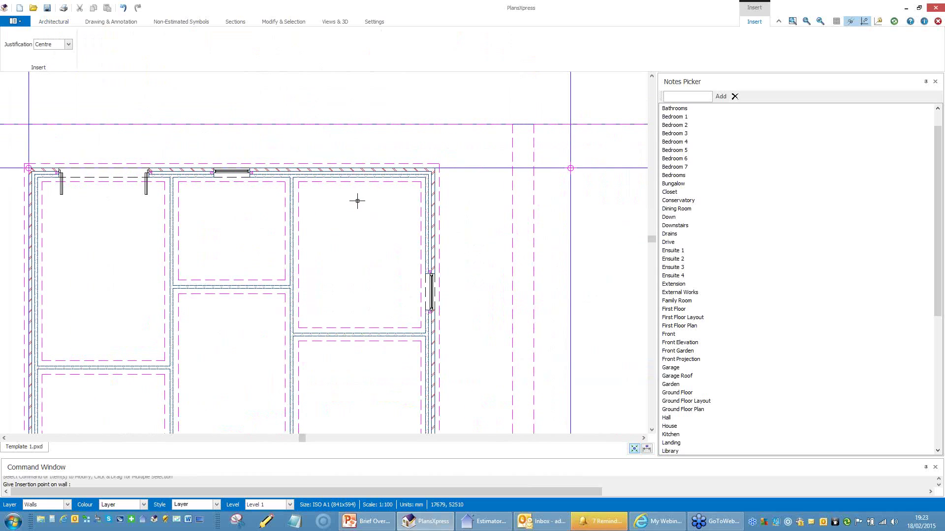
pyautogui.click(369, 214)
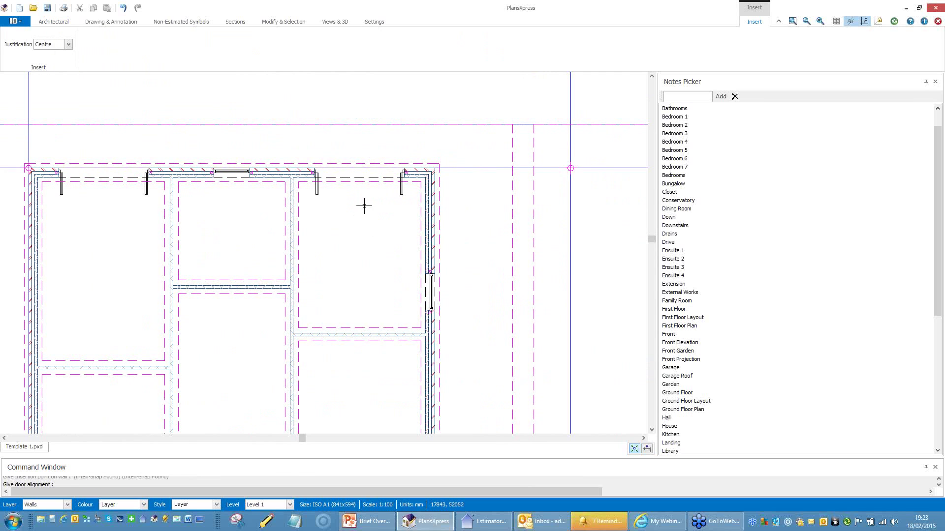
pyautogui.click(363, 205)
# - Insert a front door with default dimensions at the middle of the projecting front wall, opening inwards
pyautogui.scroll(-1, 363, 192)
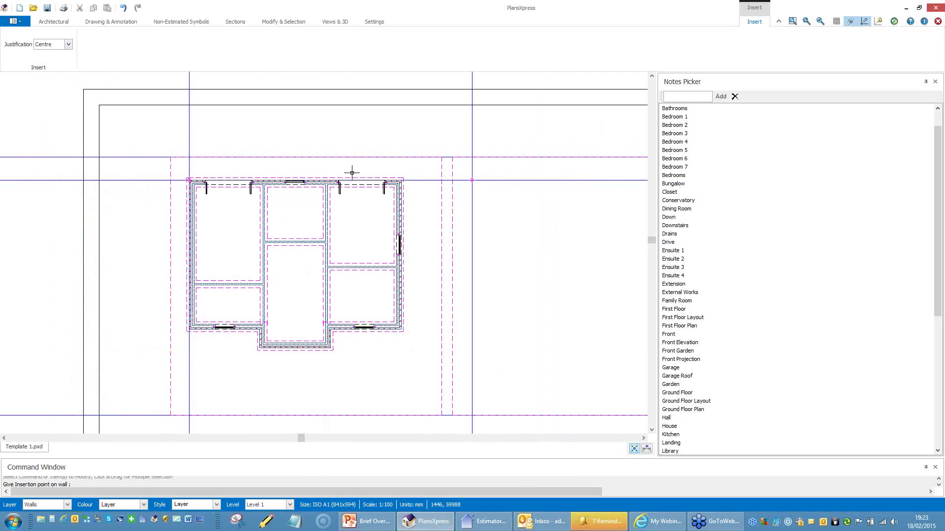
pyautogui.click(47, 22)
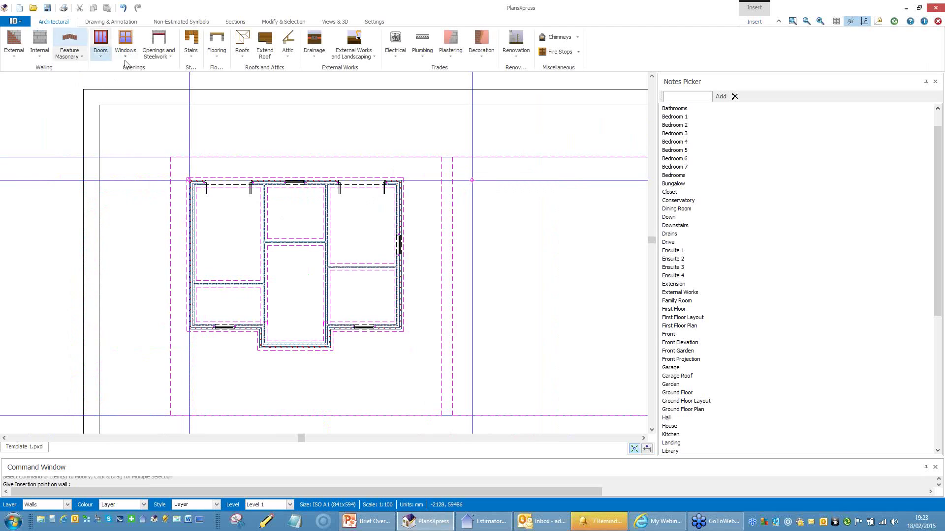
pyautogui.click(105, 60)
pyautogui.moveTo(155, 68)
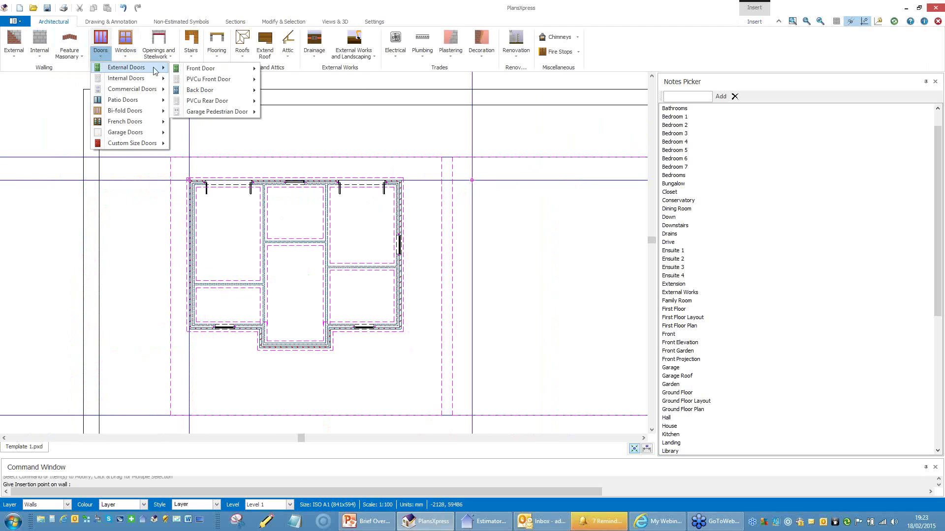
pyautogui.moveTo(220, 72)
pyautogui.click(295, 72)
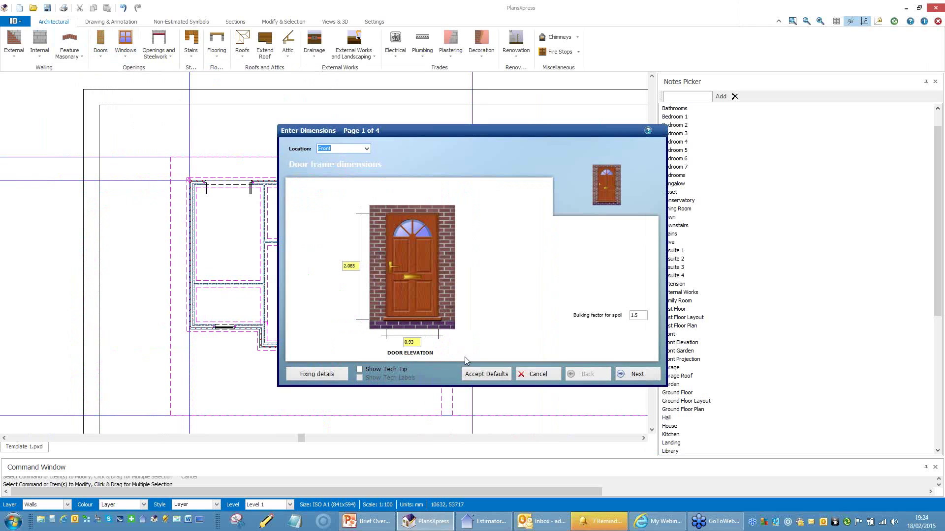
pyautogui.click(480, 377)
pyautogui.scroll(3, 297, 358)
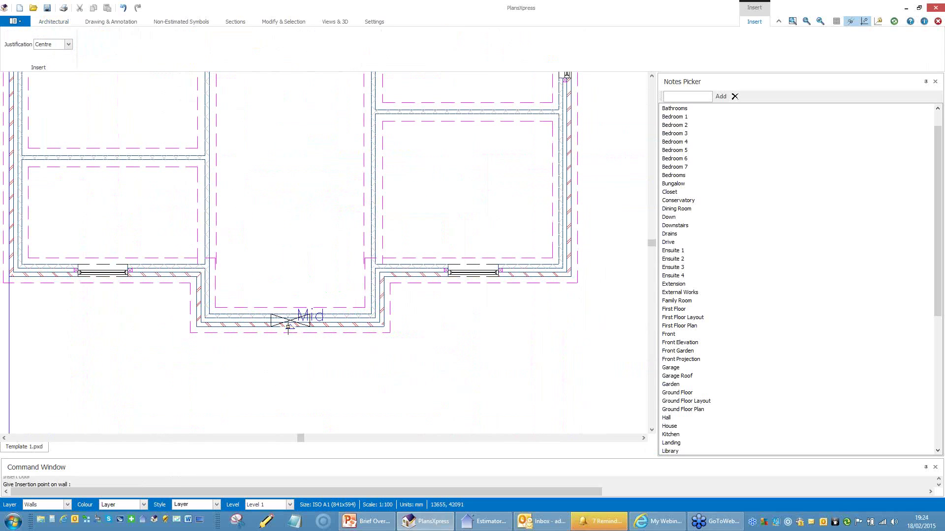
pyautogui.click(291, 320)
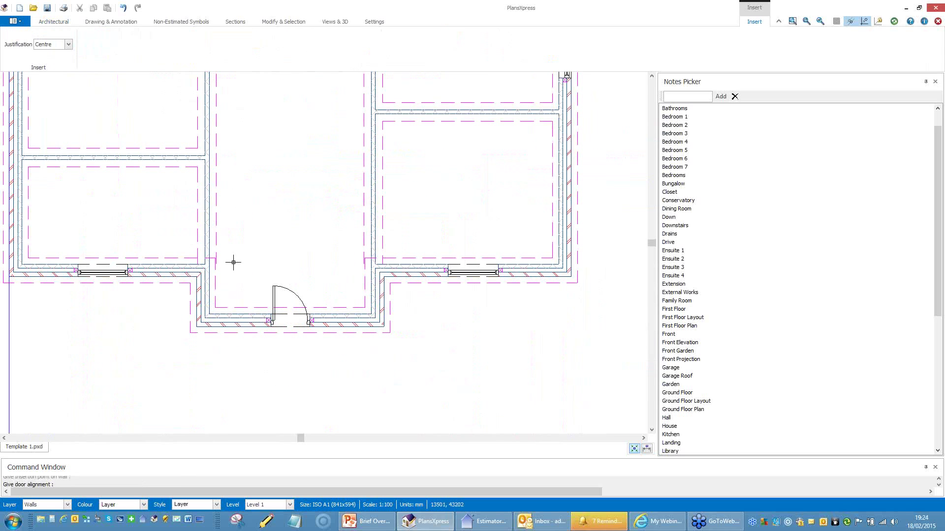
pyautogui.scroll(-2, 288, 265)
pyautogui.scroll(-3, 288, 265)
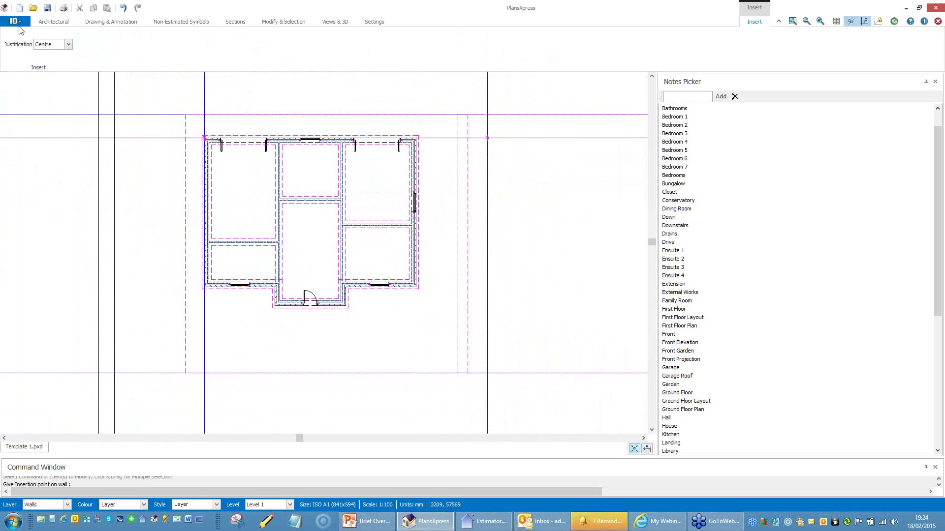
# - Choose the internal typical panel door 864 Door into Blockwork and accept its default dimensions and finishing details
pyautogui.click(43, 22)
pyautogui.click(100, 43)
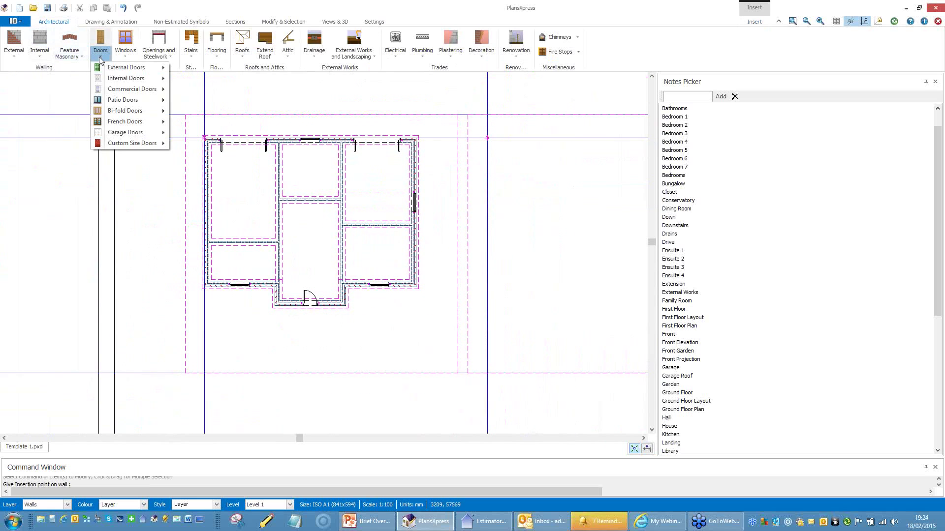
pyautogui.moveTo(119, 78)
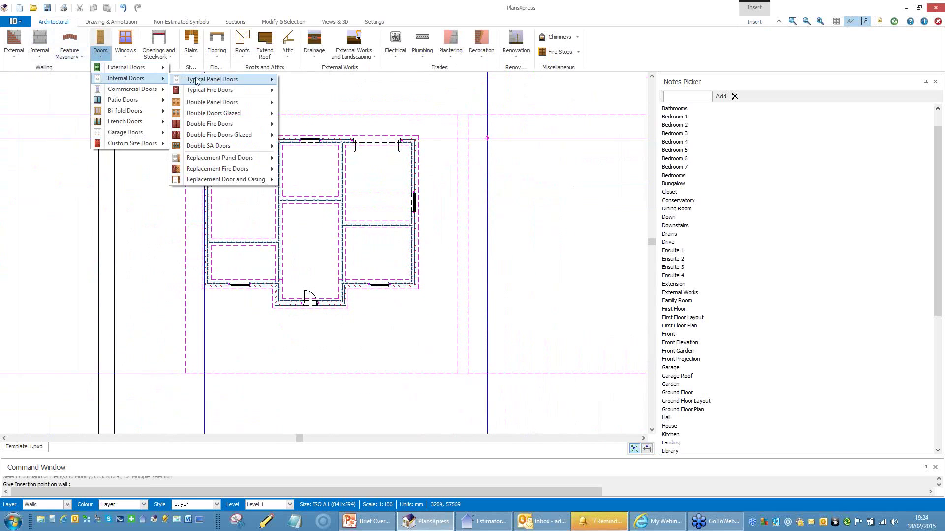
pyautogui.moveTo(209, 81)
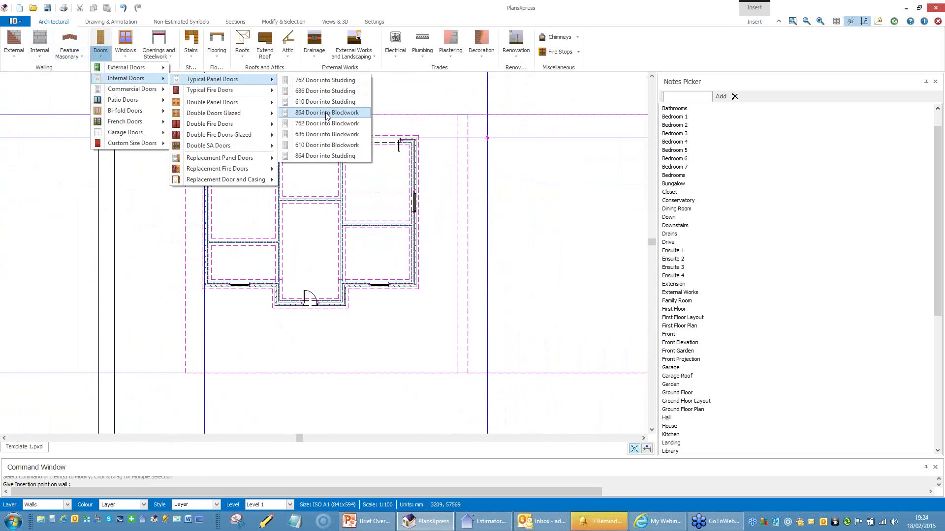
pyautogui.click(326, 113)
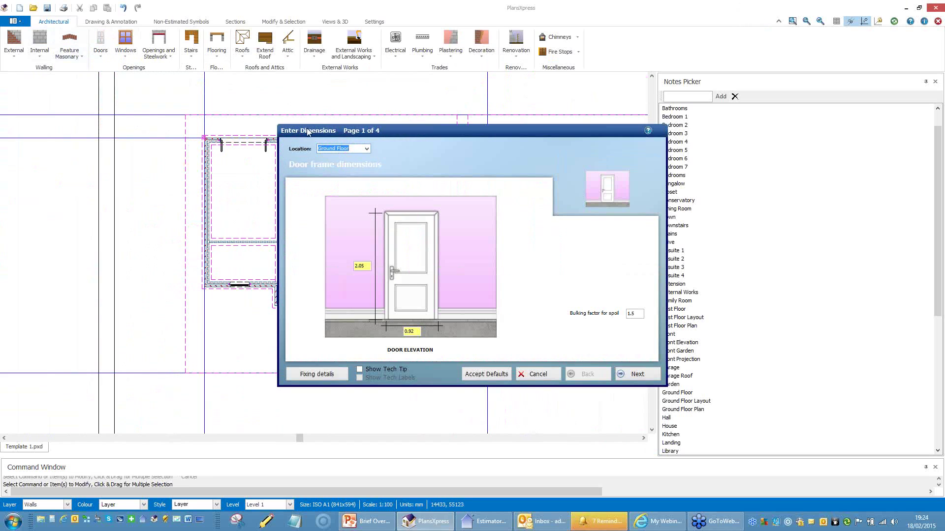
pyautogui.click(487, 374)
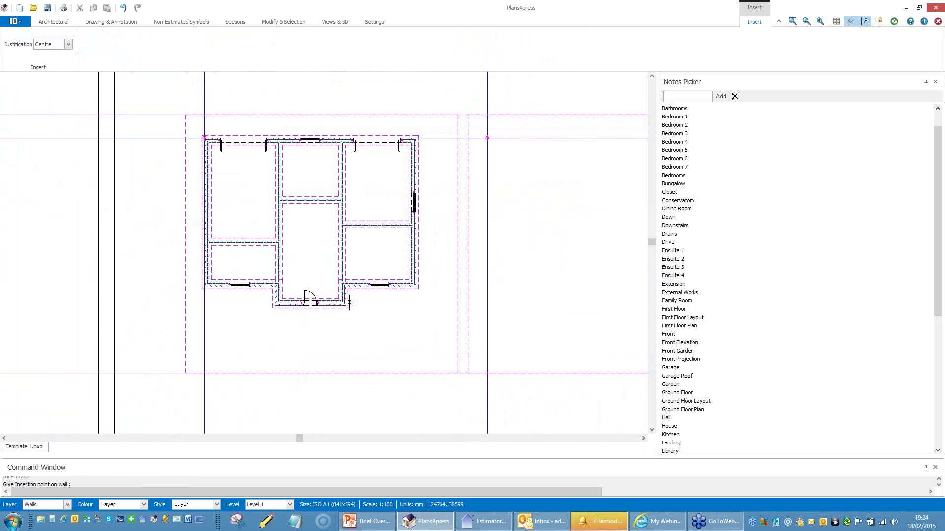
# - Place internal doors from the central hall into the upper middle, lower left, lower right and upper right rooms, each opening into the room
pyautogui.click(311, 196)
pyautogui.click(302, 168)
pyautogui.scroll(3, 291, 231)
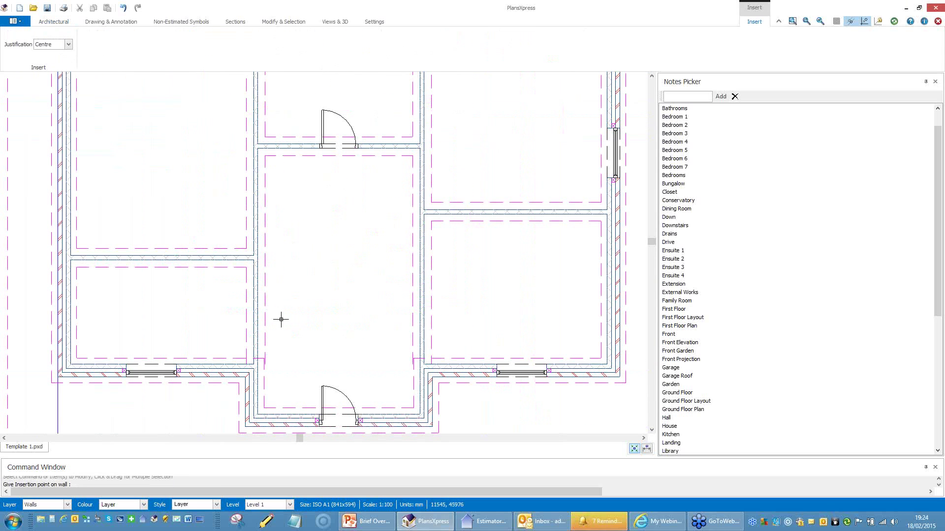
pyautogui.click(256, 332)
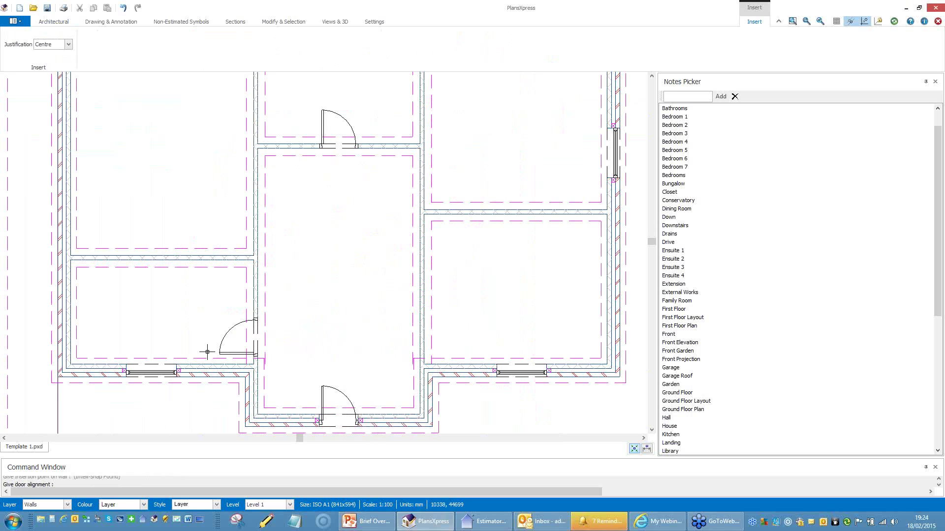
pyautogui.click(207, 352)
pyautogui.click(431, 331)
pyautogui.click(472, 337)
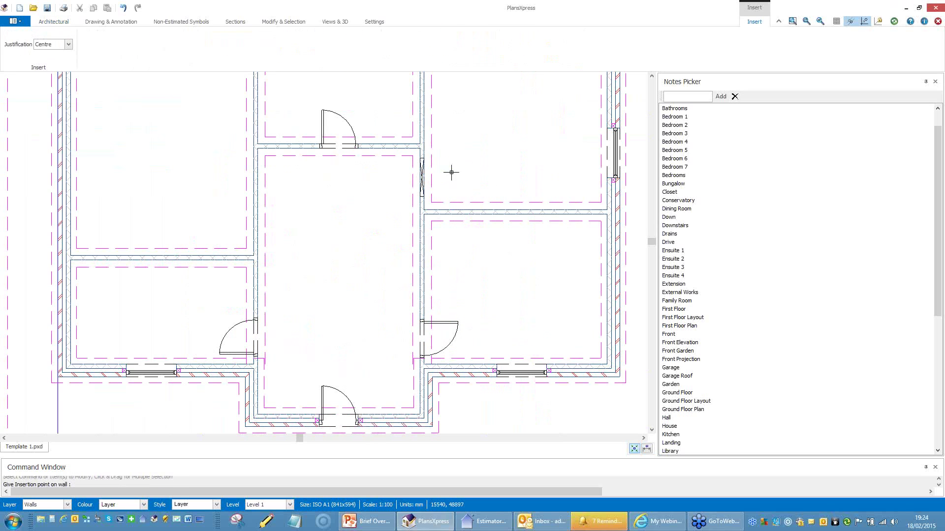
pyautogui.click(476, 171)
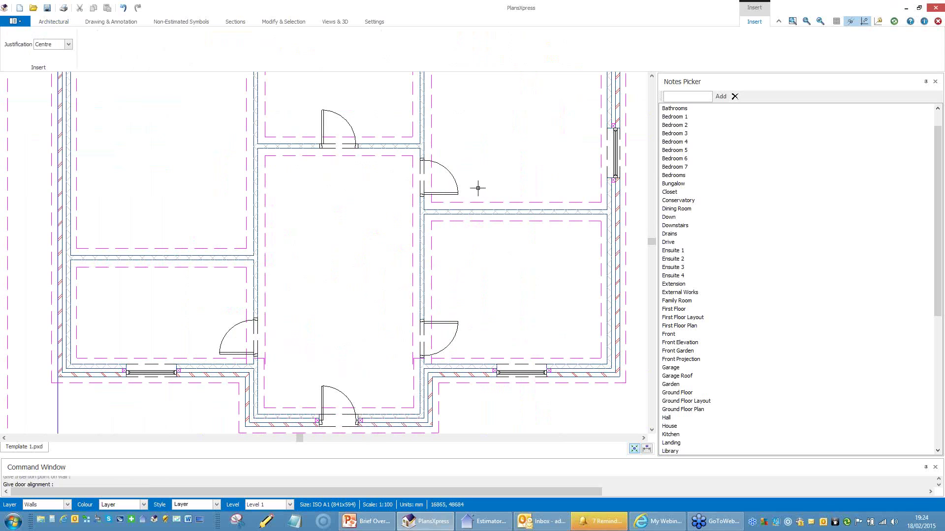
pyautogui.click(513, 229)
pyautogui.scroll(-4, 509, 239)
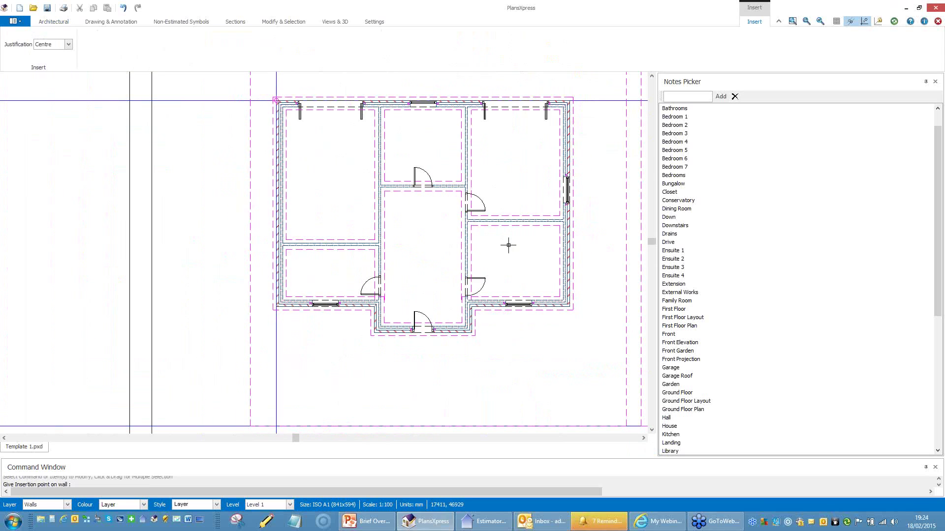
# - Insert a Medium Opening (3.0-3.6m) structural opening to new wall, with default details, in the wall between the two left rooms
pyautogui.click(59, 23)
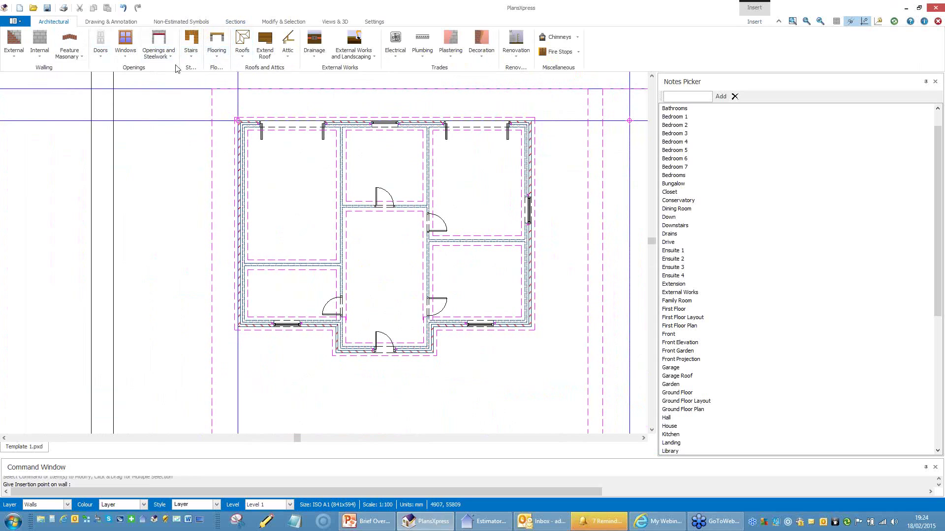
pyautogui.click(160, 52)
pyautogui.moveTo(164, 70)
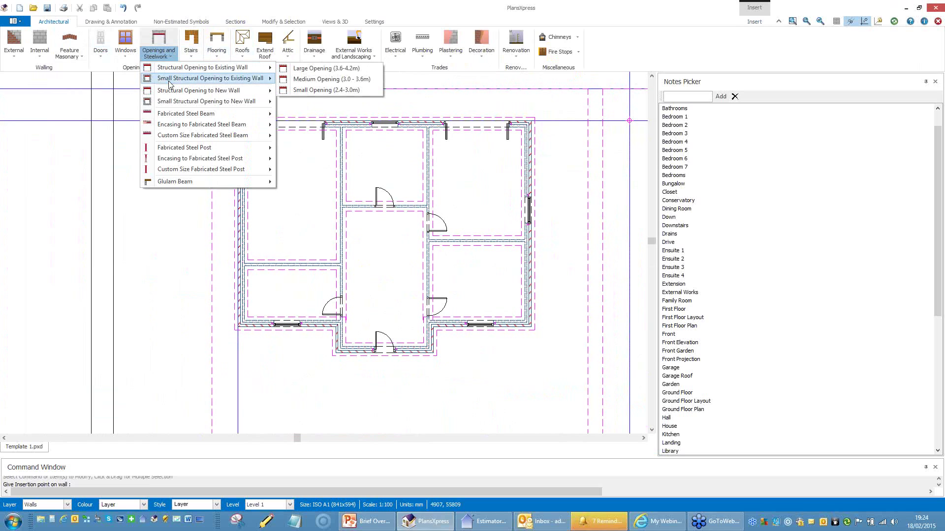
pyautogui.moveTo(209, 90)
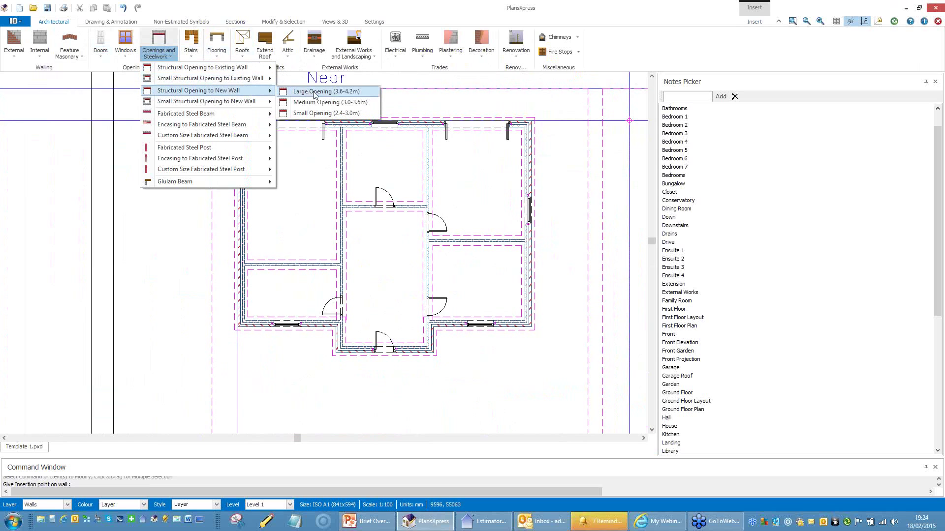
pyautogui.click(325, 102)
pyautogui.click(302, 158)
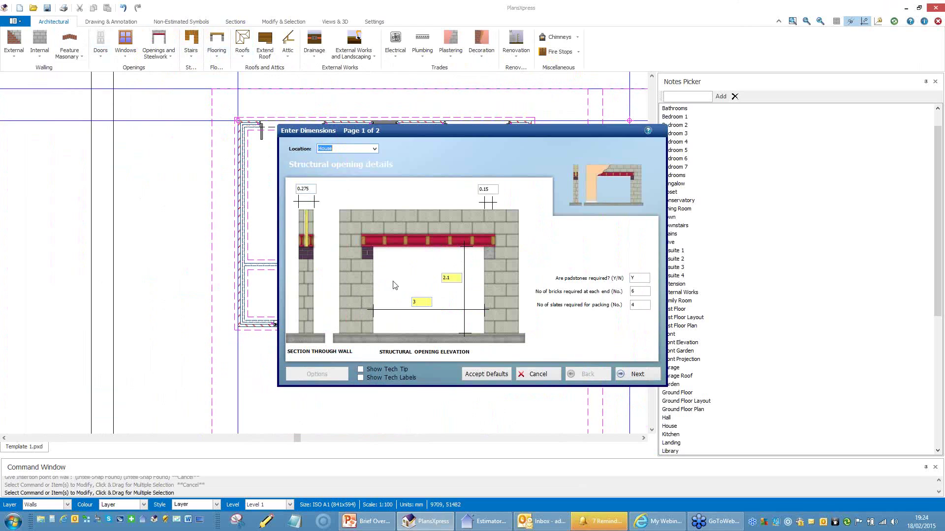
pyautogui.click(642, 375)
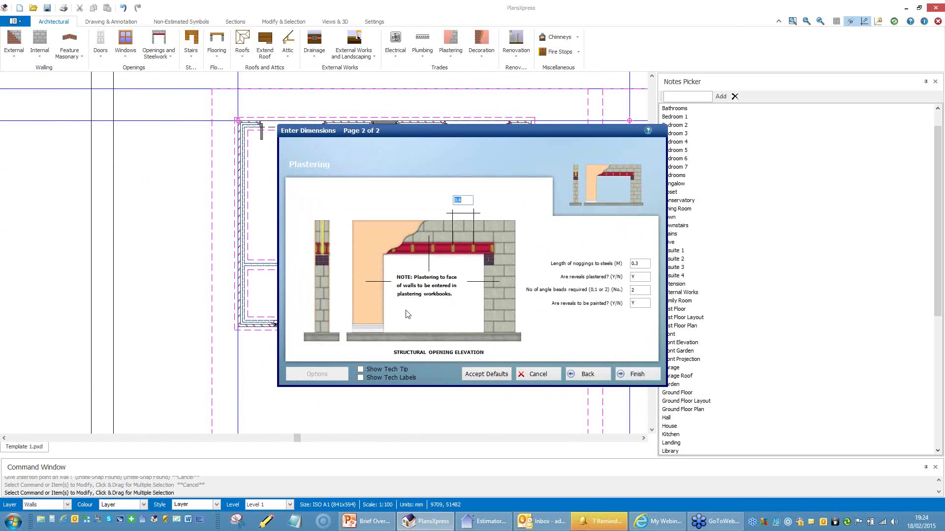
pyautogui.click(507, 376)
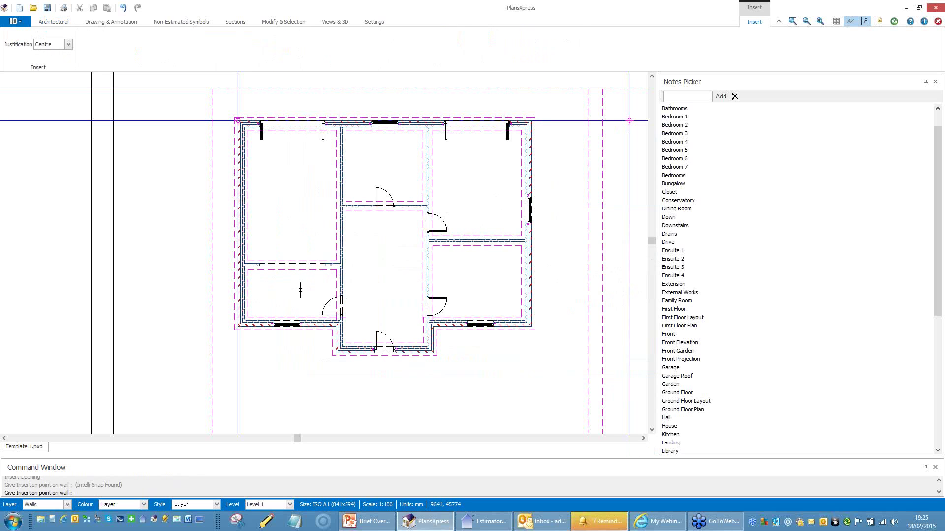
pyautogui.press('Escape')
# - Preview the building in 3D, view its front from above, and close the preview
pyautogui.scroll(-2, 301, 290)
pyautogui.moveTo(314, 257); pyautogui.dragTo(227, 259, button='middle')
pyautogui.scroll(2, 242, 256)
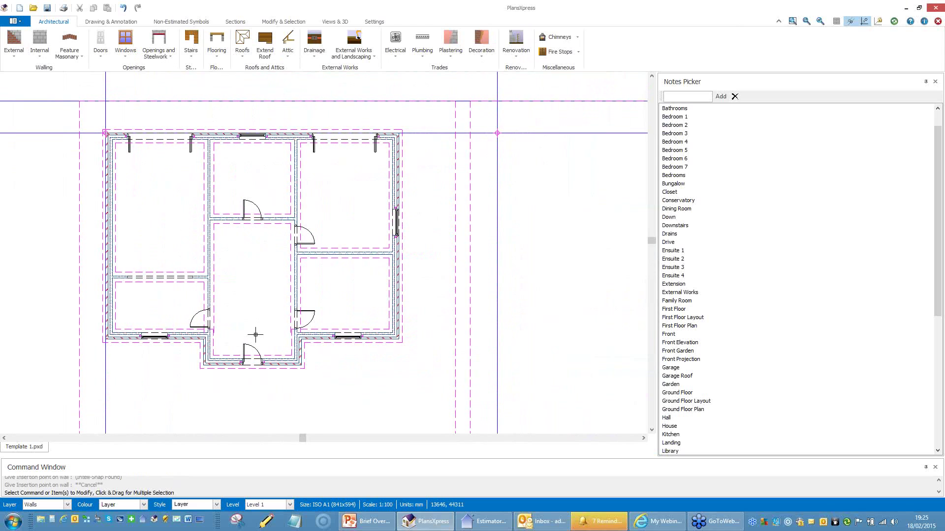
pyautogui.click(336, 22)
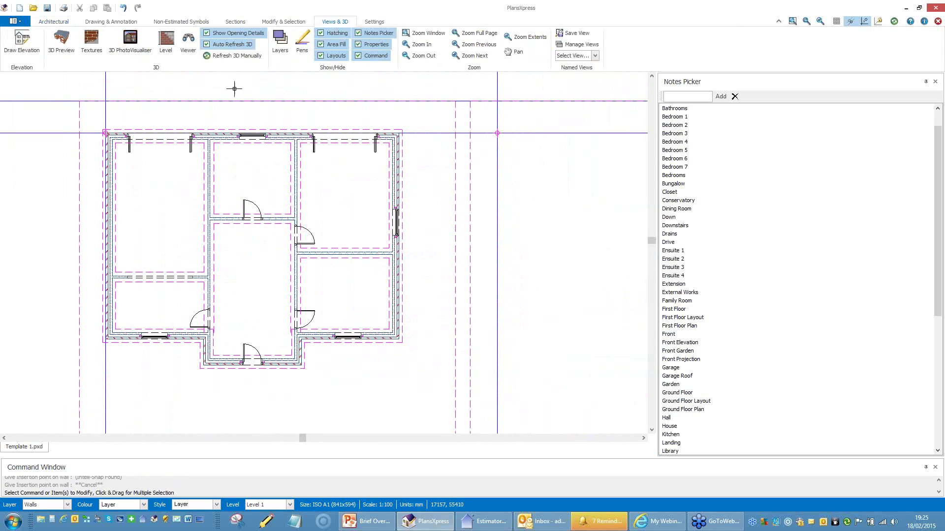
pyautogui.click(61, 44)
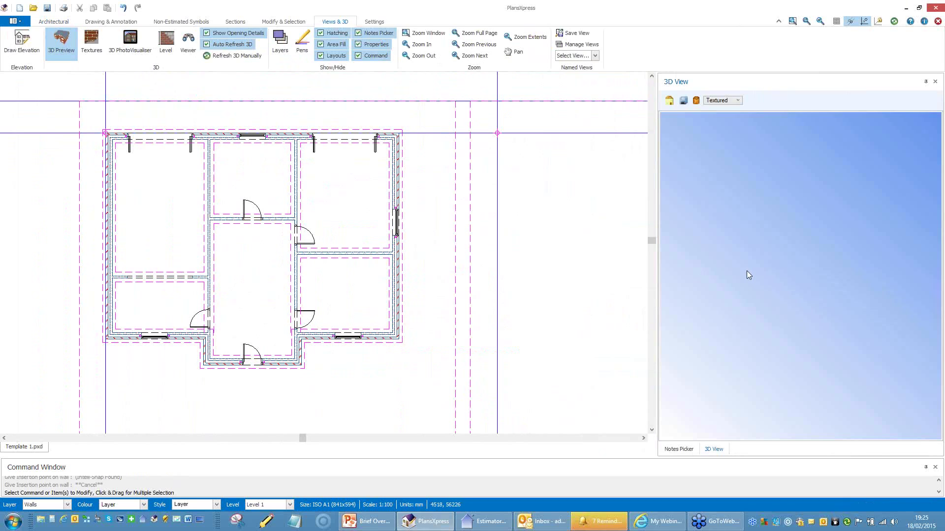
pyautogui.moveTo(806, 276); pyautogui.dragTo(822, 244)
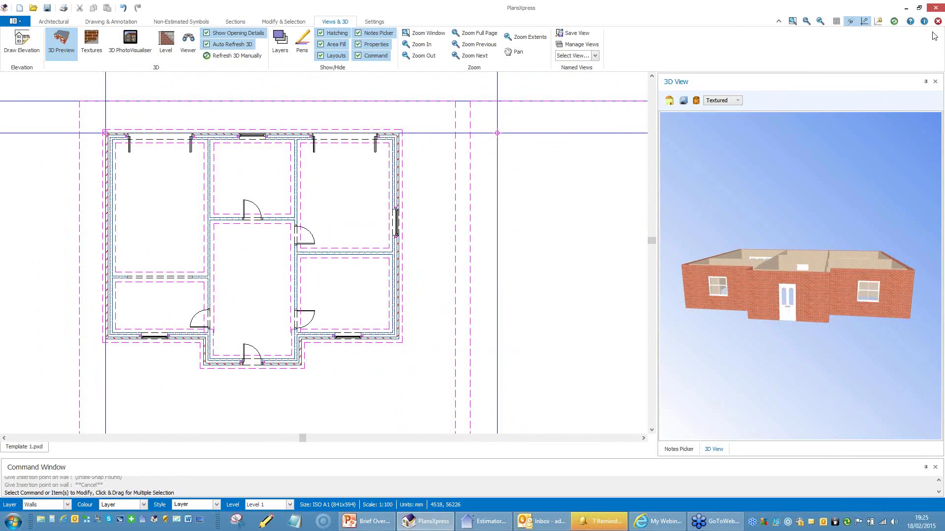
pyautogui.click(935, 81)
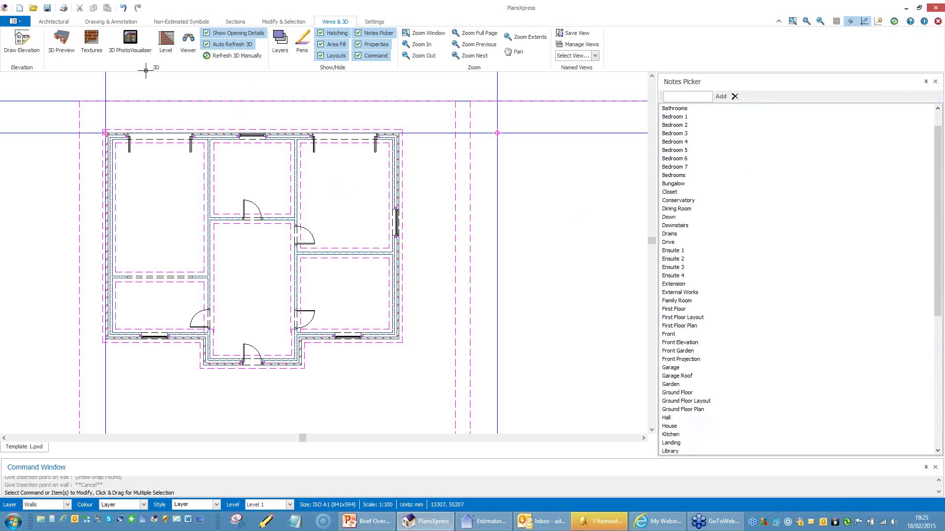
# - Save the drawing under its current file name
pyautogui.click(22, 22)
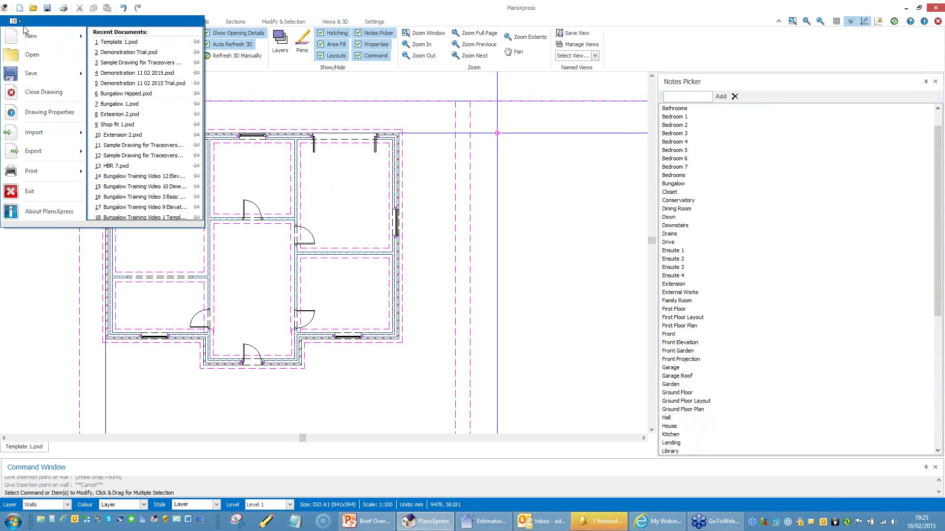
pyautogui.moveTo(48, 71)
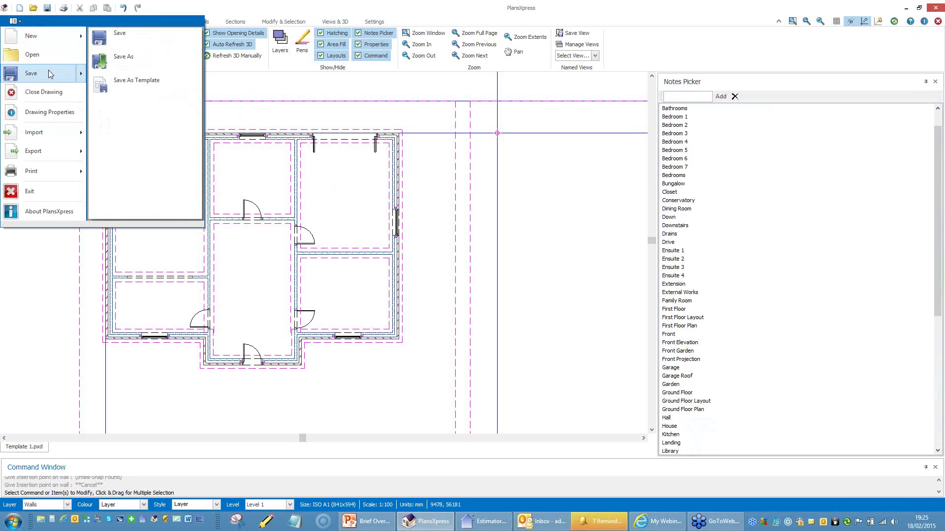
pyautogui.click(114, 36)
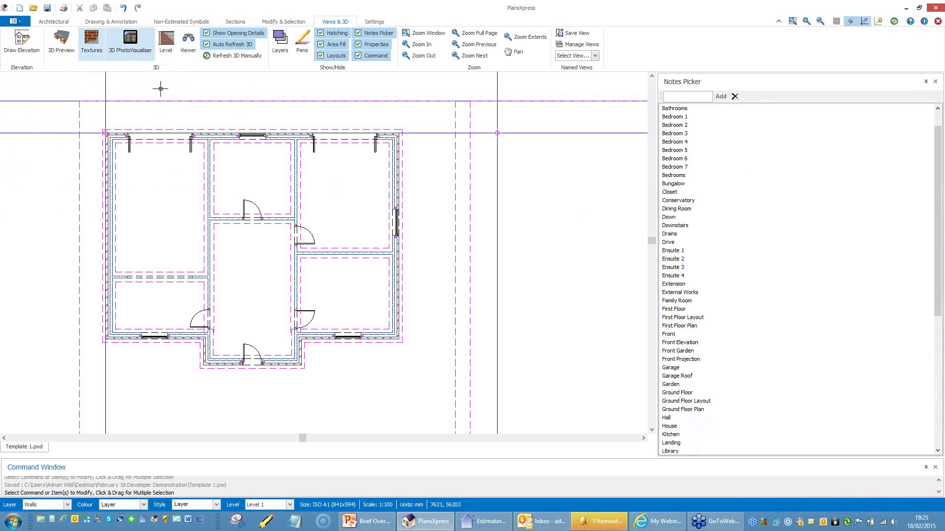
# - Start an Irregular Area of Slab floor slab and show the tech tips and tech labels for its dimensions
pyautogui.click(41, 23)
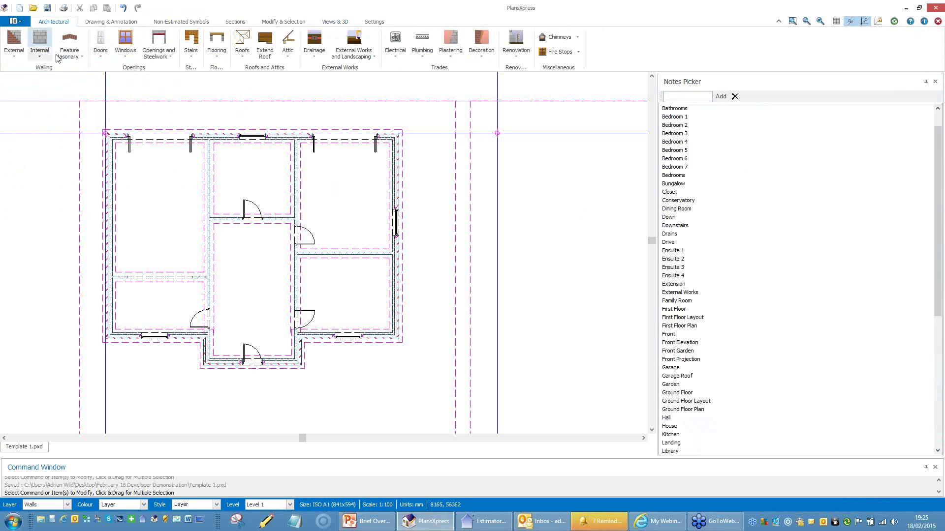
pyautogui.click(219, 59)
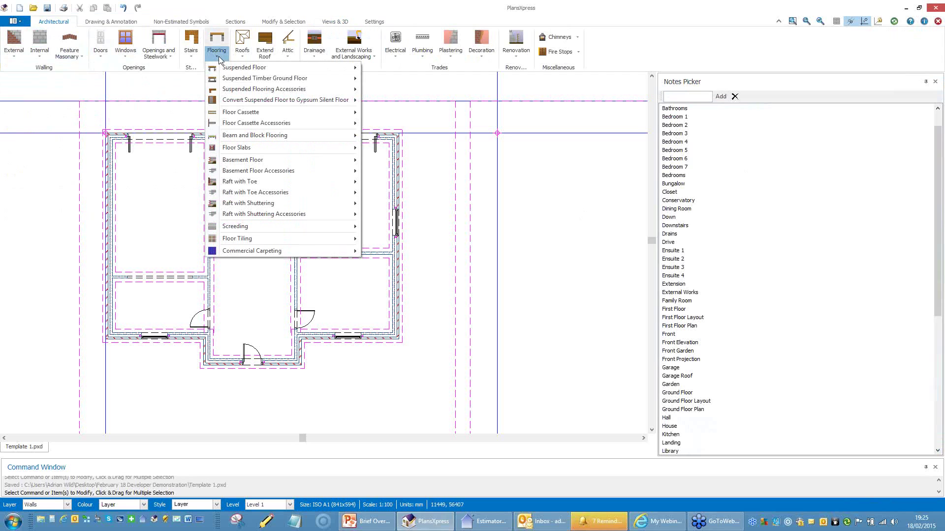
pyautogui.moveTo(248, 148)
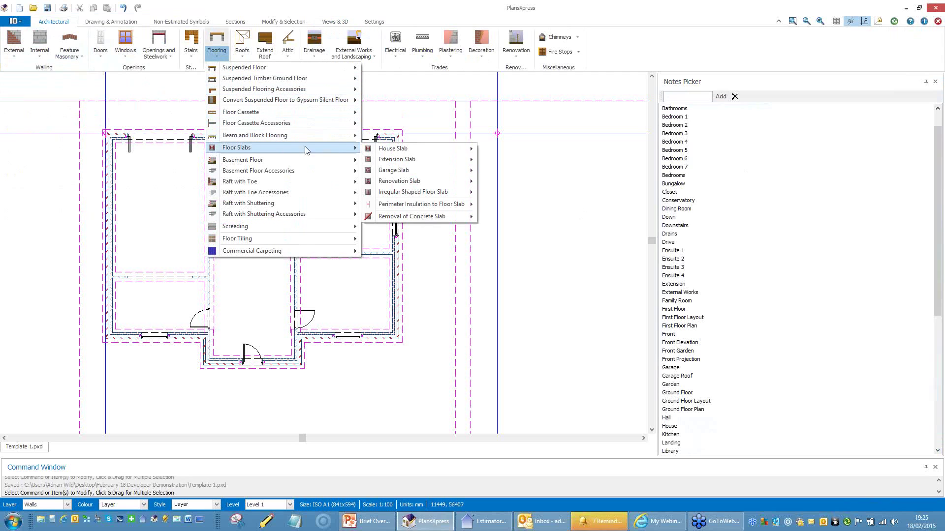
pyautogui.moveTo(379, 150)
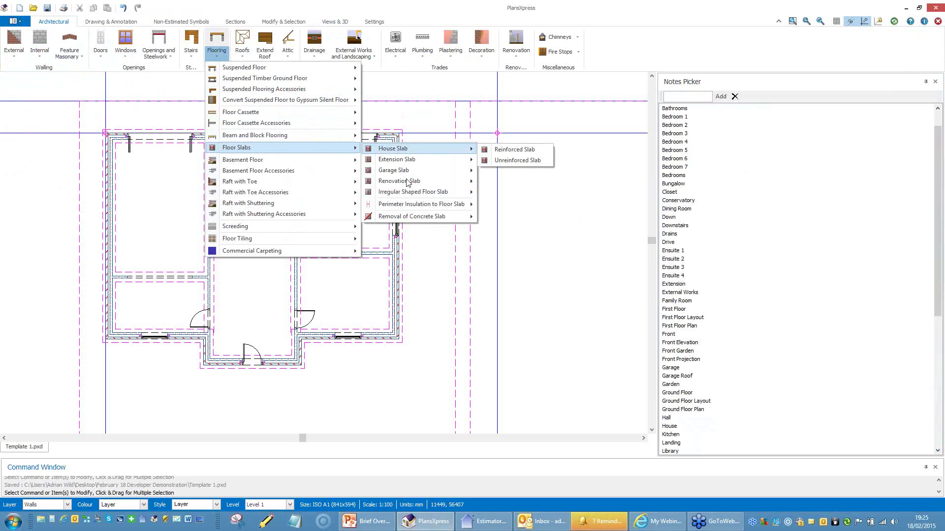
pyautogui.moveTo(429, 196)
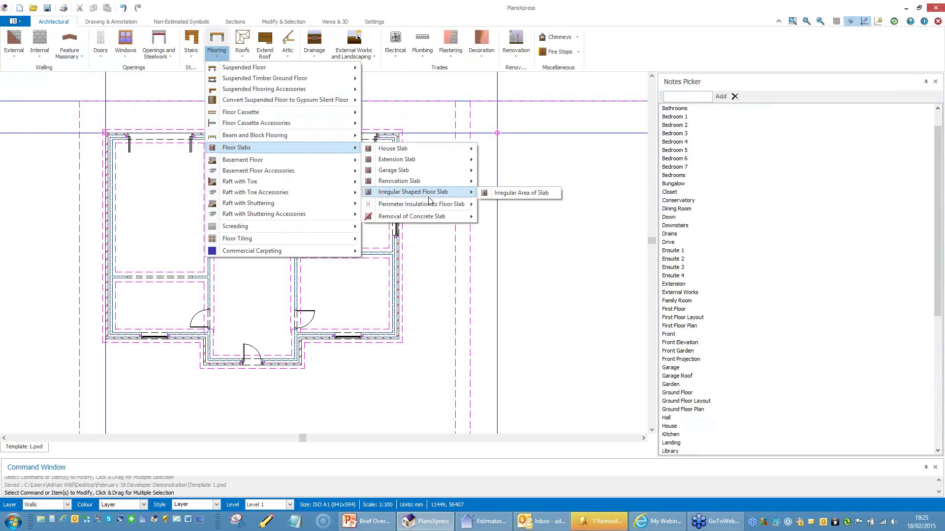
pyautogui.click(512, 193)
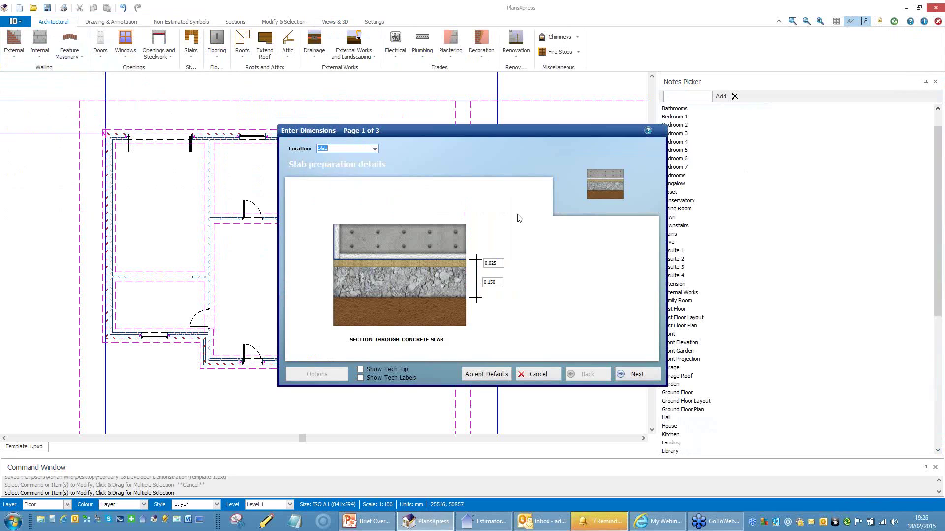
pyautogui.click(360, 369)
pyautogui.click(360, 378)
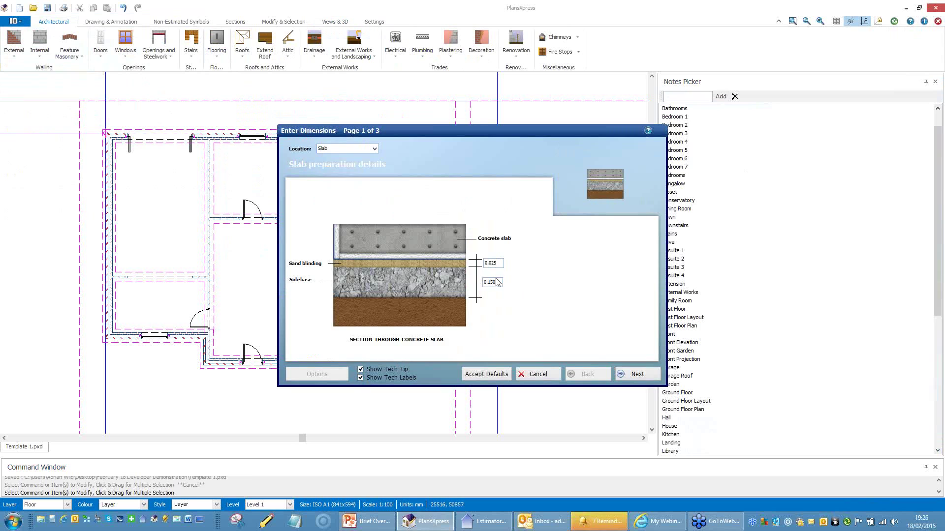
# - Keep the default sand blinding and sub-base depths, and complete the slab details including the concrete slab thickness
pyautogui.click(630, 375)
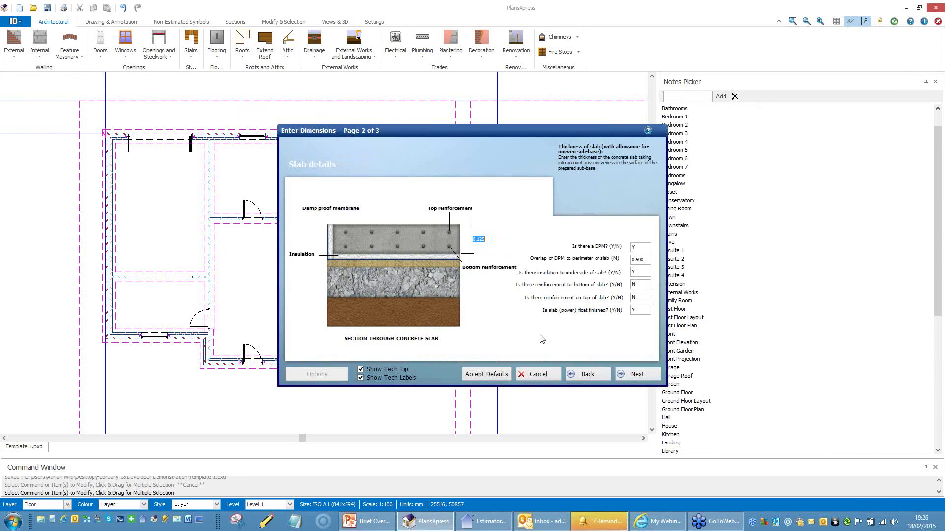
pyautogui.write('0.')
pyautogui.click(636, 374)
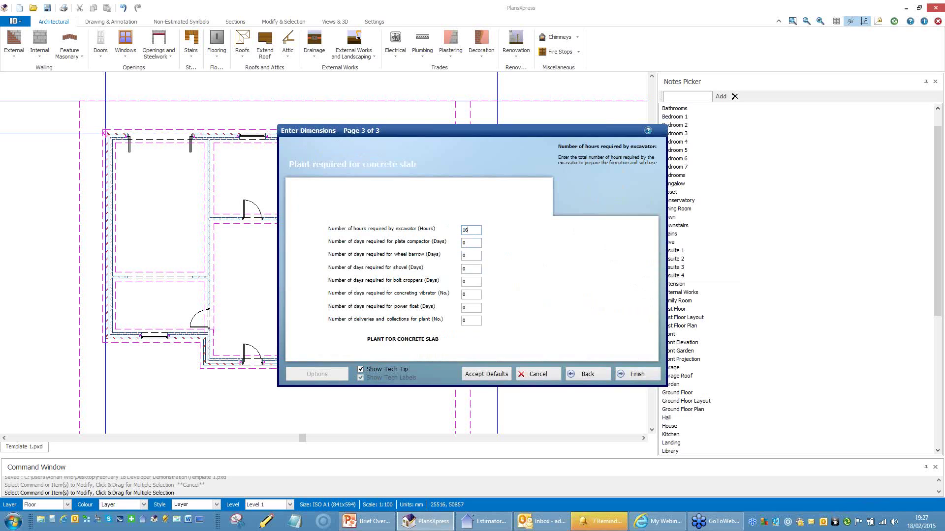
# - Set the slab plant to 16 excavator hours, 2 days each for plate compactor, wheel barrow, shovel and power float, and 6 deliveries and collections
pyautogui.press('Tab')
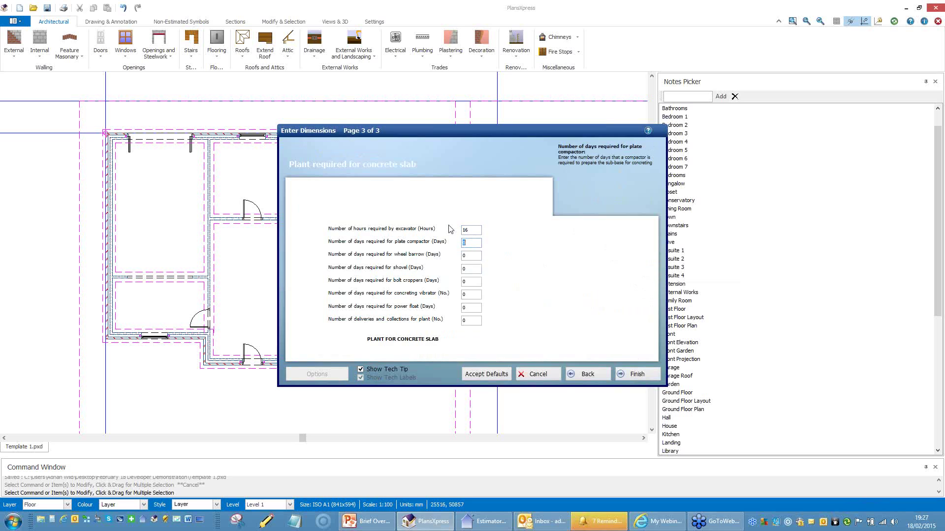
pyautogui.write('2')
pyautogui.press('Tab')
pyautogui.press('Tab')
pyautogui.press('Tab')
pyautogui.press('Tab')
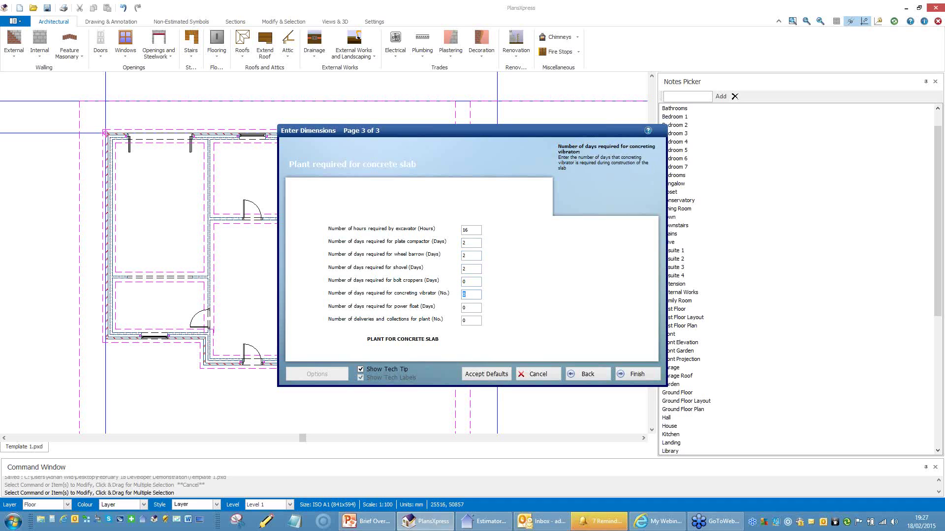
pyautogui.press('Tab')
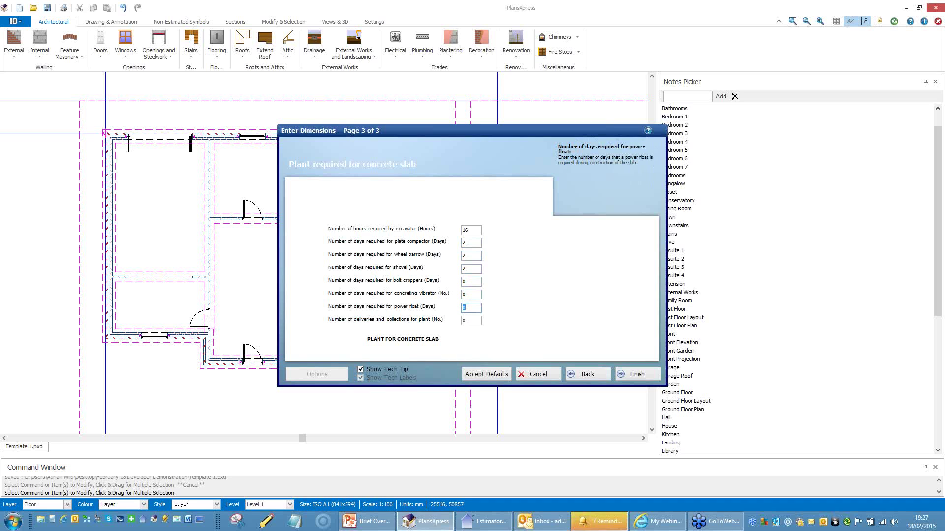
pyautogui.press('Tab')
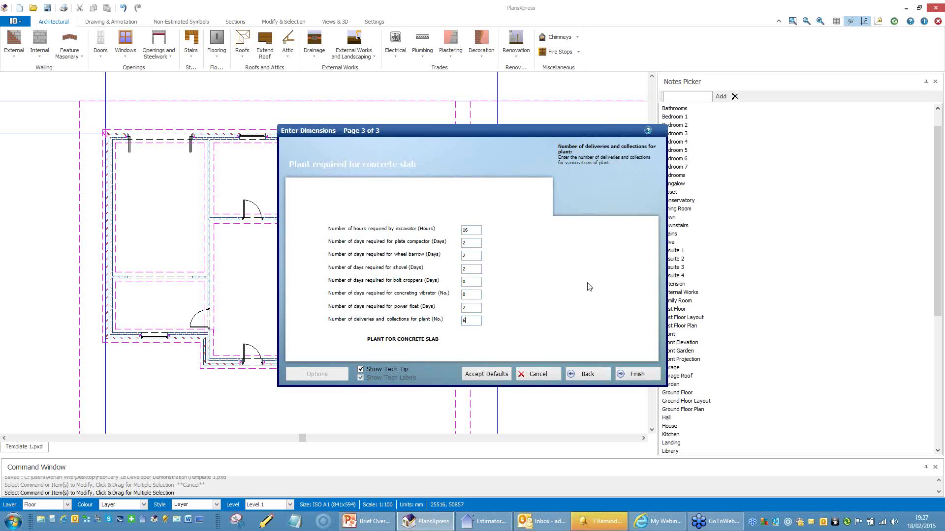
pyautogui.click(648, 376)
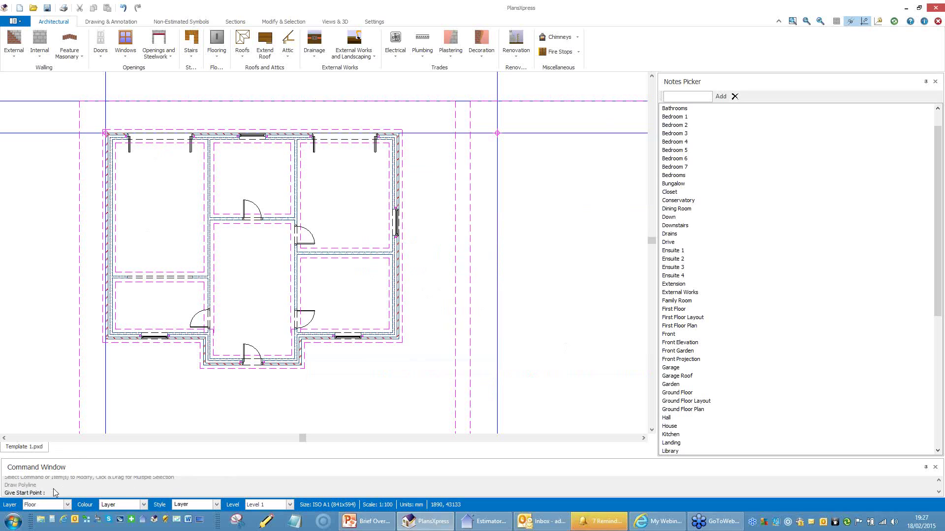
# - Trace the slab outline along the inner wall faces from the house's upper left corner through the upper right to the lower right corner
pyautogui.scroll(5, 94, 129)
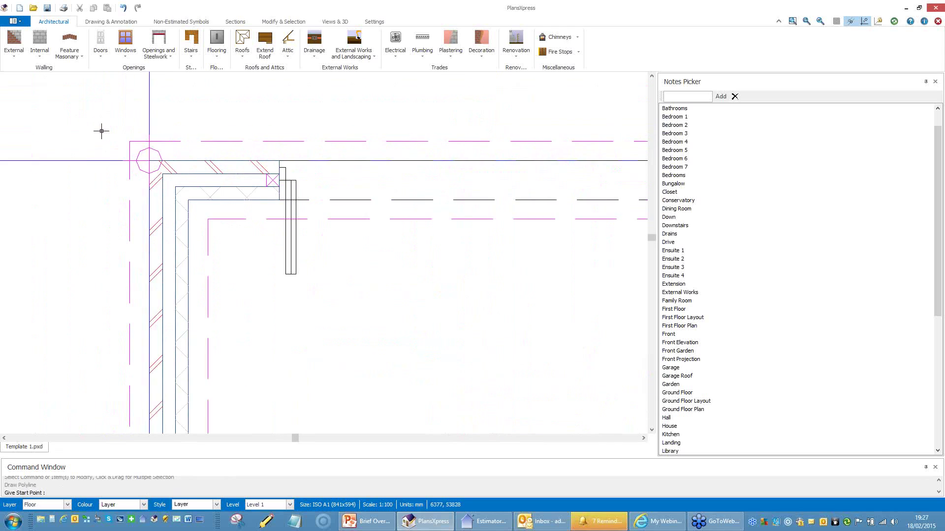
pyautogui.click(202, 216)
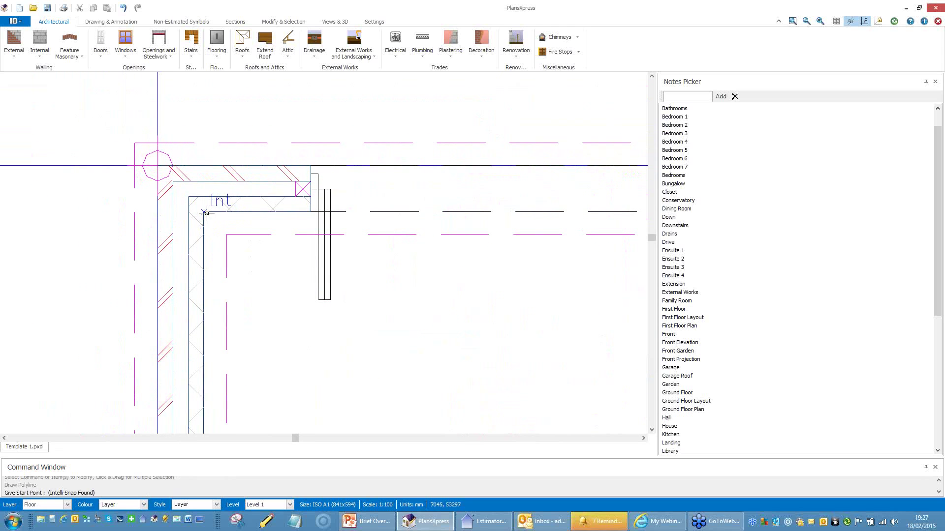
pyautogui.scroll(-3, 209, 261)
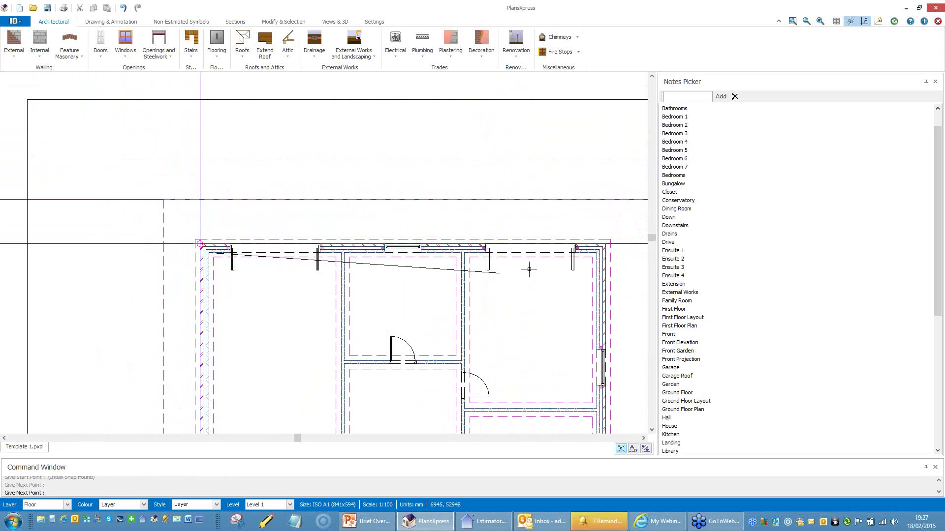
pyautogui.scroll(3, 400, 289)
pyautogui.click(450, 237)
pyautogui.scroll(-5, 451, 237)
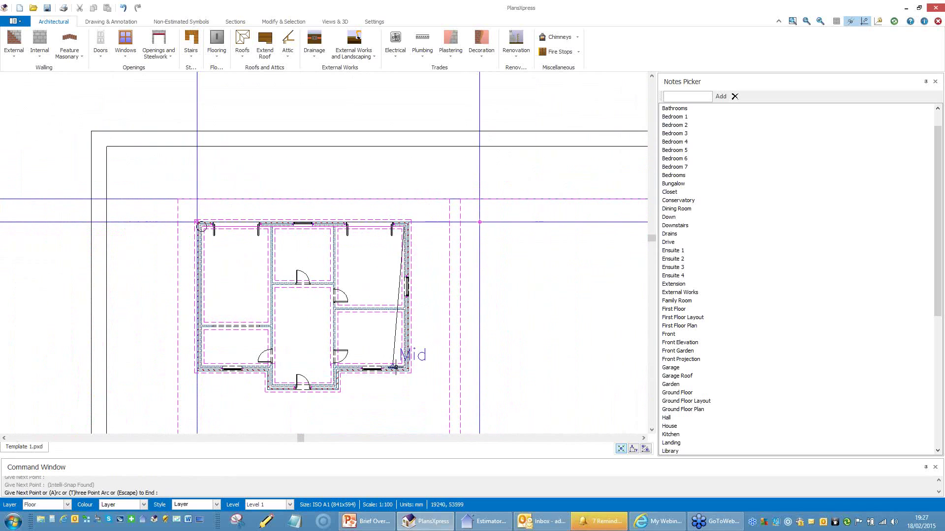
pyautogui.scroll(3, 392, 382)
pyautogui.click(424, 313)
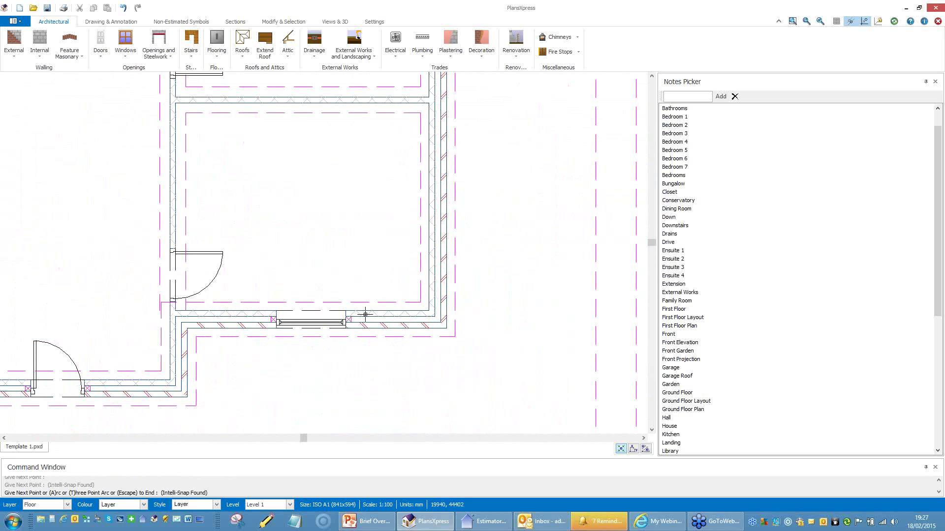
# - Continue the slab outline along the lower right room's front wall and down to the entrance projection's lower right inner corner
pyautogui.scroll(2, 197, 305)
pyautogui.rightClick(322, 274)
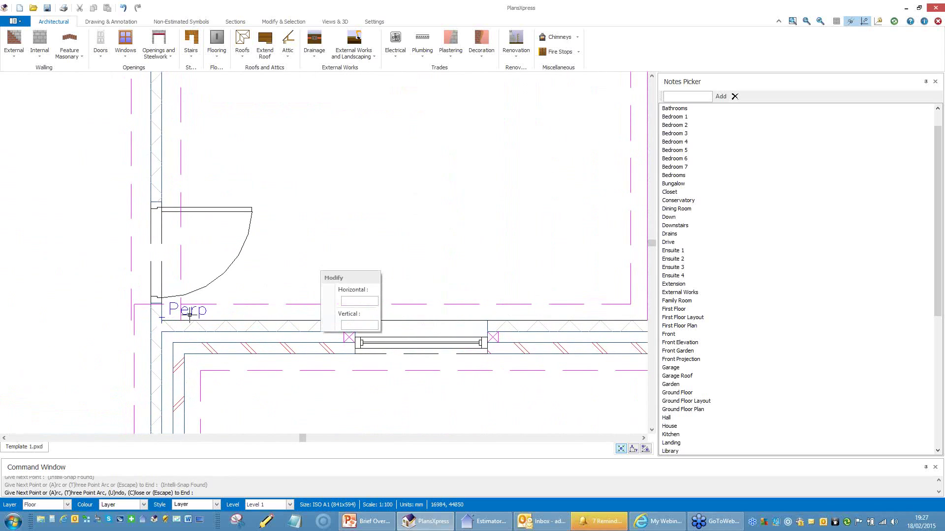
pyautogui.click(148, 322)
pyautogui.scroll(-2, 143, 322)
pyautogui.moveTo(120, 312); pyautogui.dragTo(419, 184, button='middle')
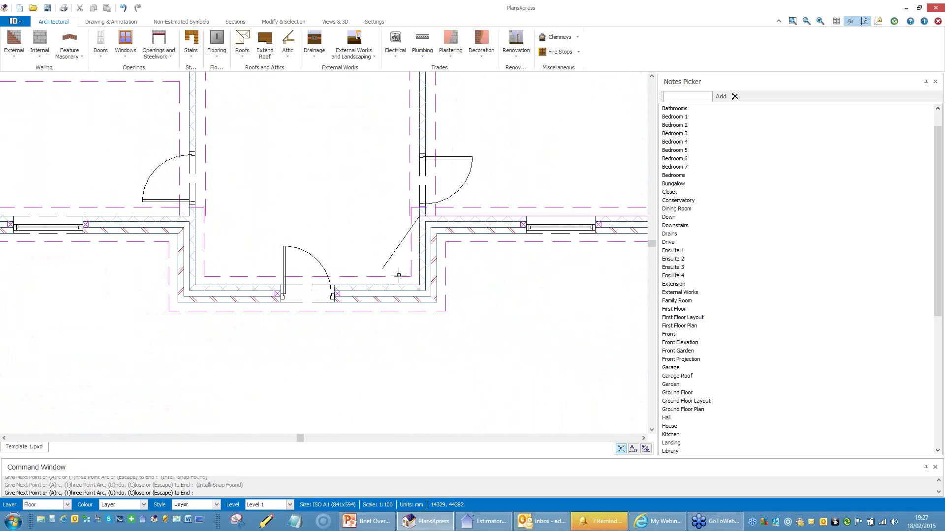
pyautogui.click(417, 289)
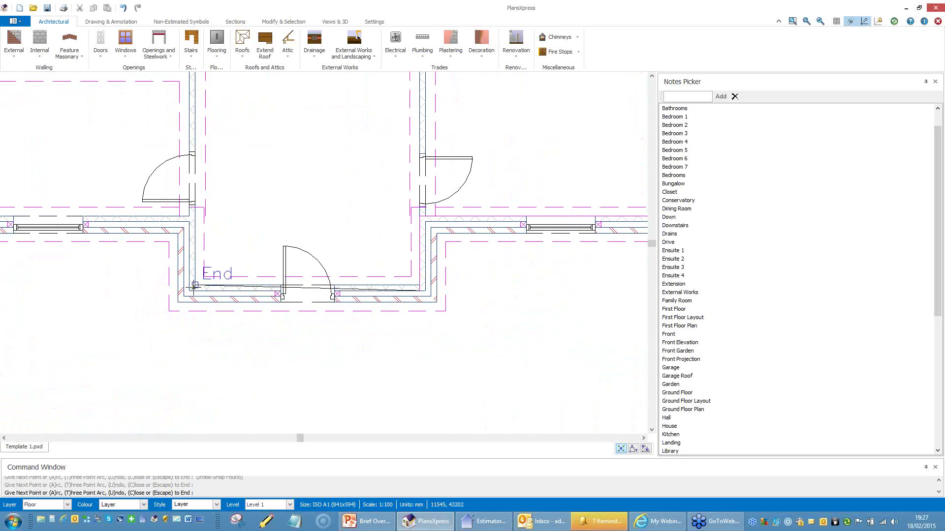
# - Continue the slab outline around the entrance projection's left side to the house's lower left inner corner, and end it to create the slab
pyautogui.scroll(3, 192, 282)
pyautogui.scroll(-4, 315, 301)
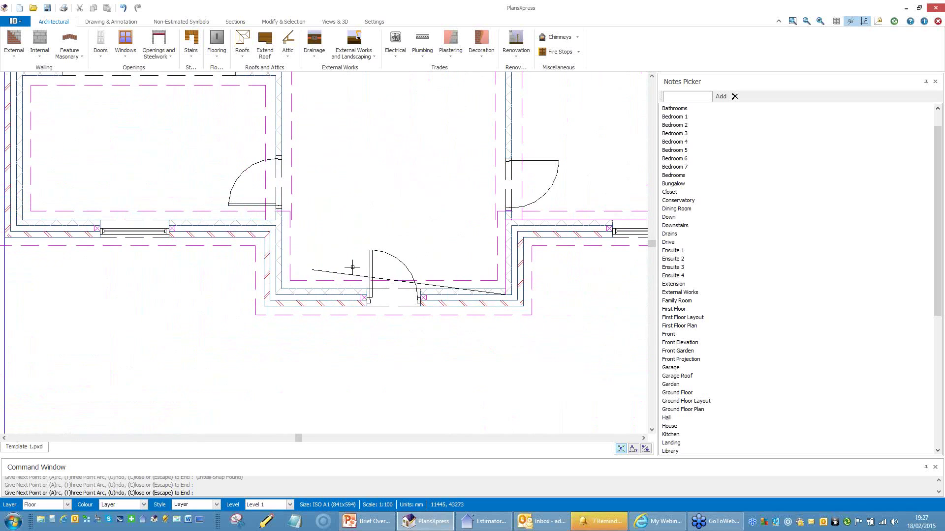
pyautogui.scroll(3, 261, 289)
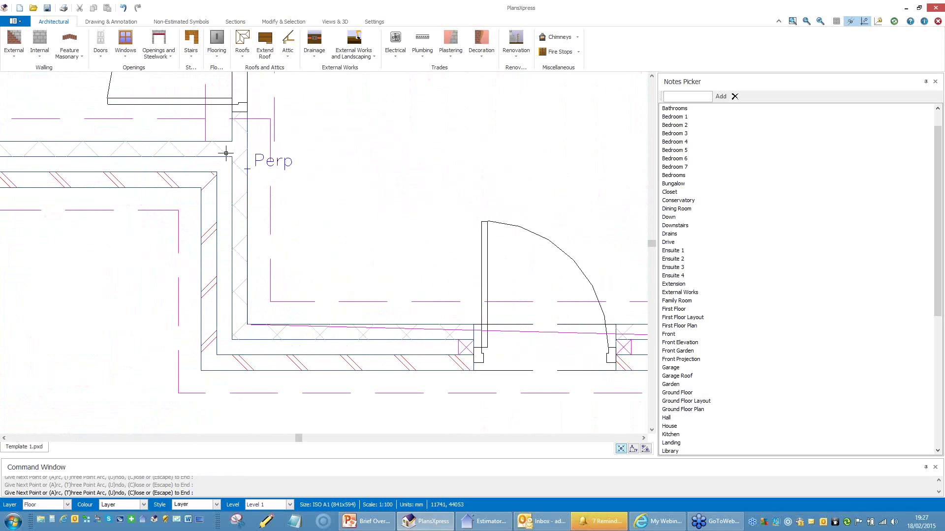
pyautogui.scroll(3, 257, 144)
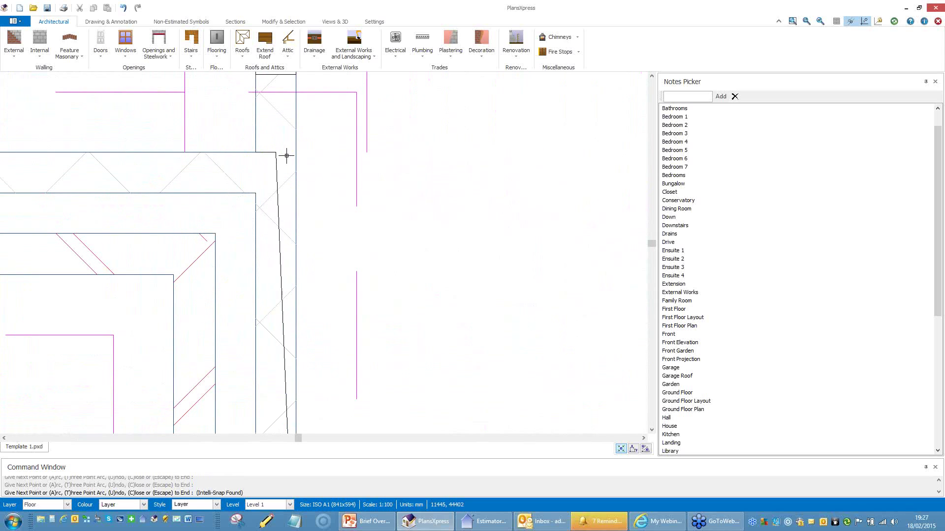
pyautogui.scroll(-5, 320, 165)
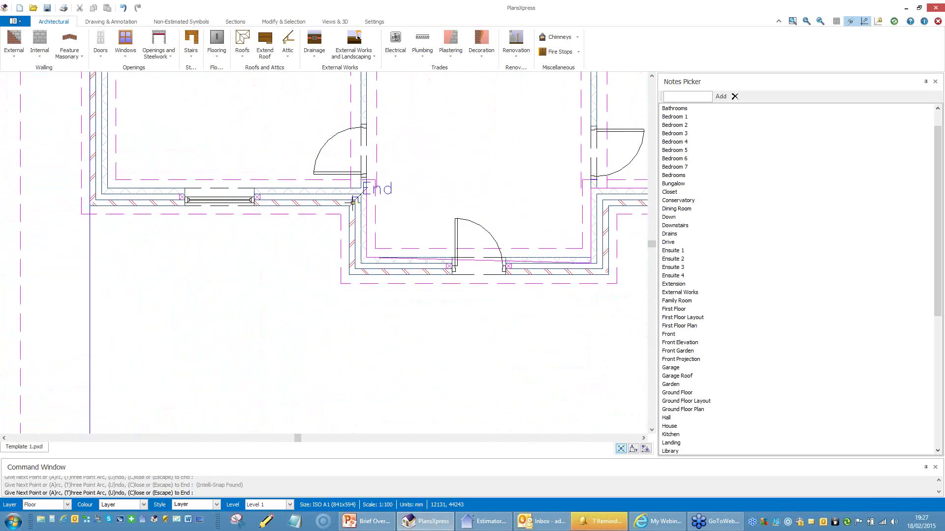
pyautogui.scroll(5, 192, 183)
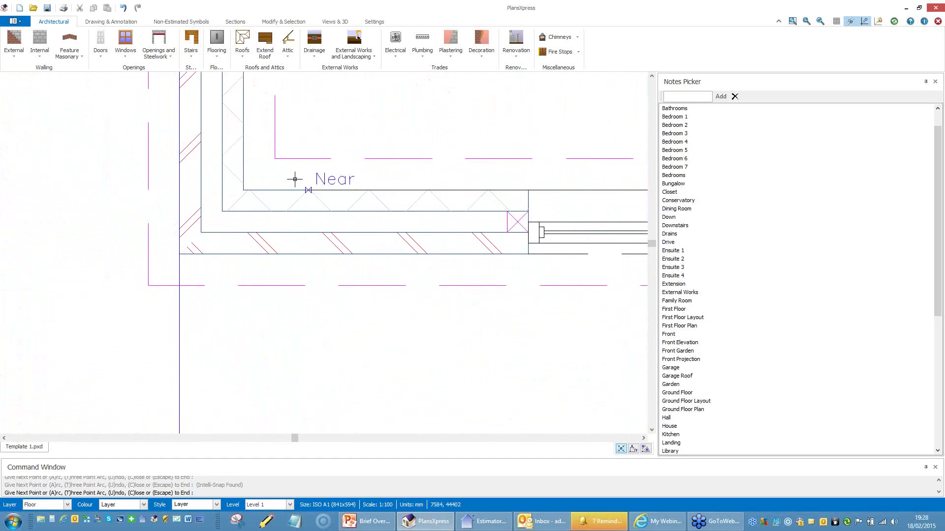
pyautogui.click(238, 220)
pyautogui.scroll(-4, 264, 229)
pyautogui.scroll(-5, 301, 172)
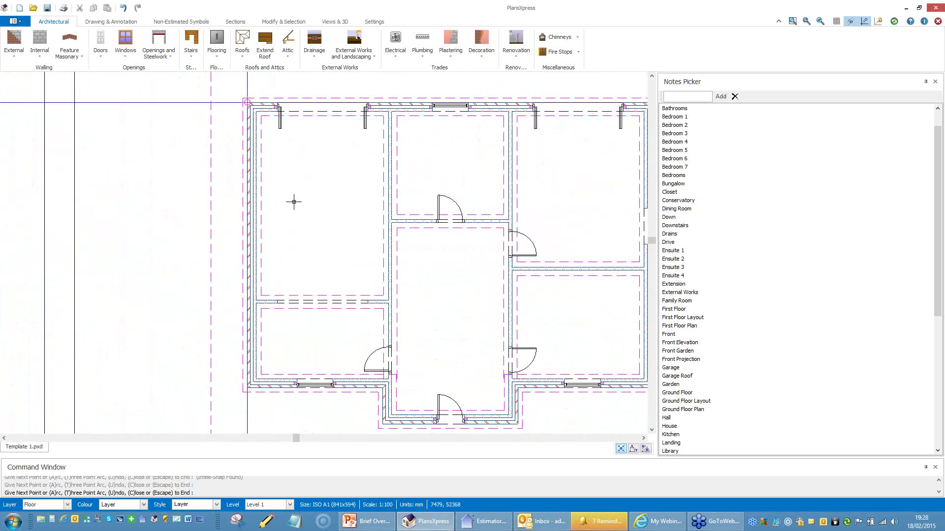
pyautogui.press('Escape')
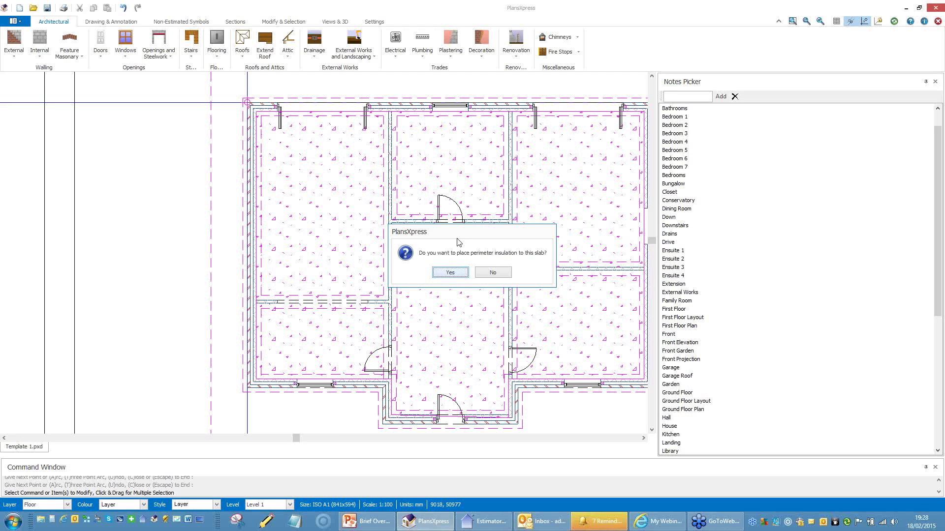
# - Choose to place perimeter insulation to the new slab and complete its insulation depth details
pyautogui.click(450, 273)
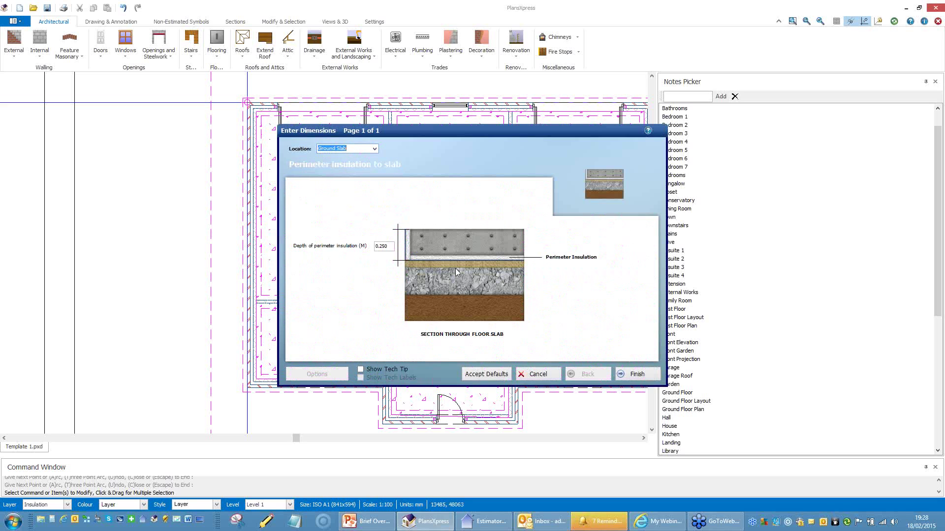
pyautogui.moveTo(392, 245); pyautogui.dragTo(369, 245)
pyautogui.click(642, 374)
# - Begin the perimeter insulation line at the house's upper left inner corner and run it to the upper right inner corner
pyautogui.scroll(4, 285, 110)
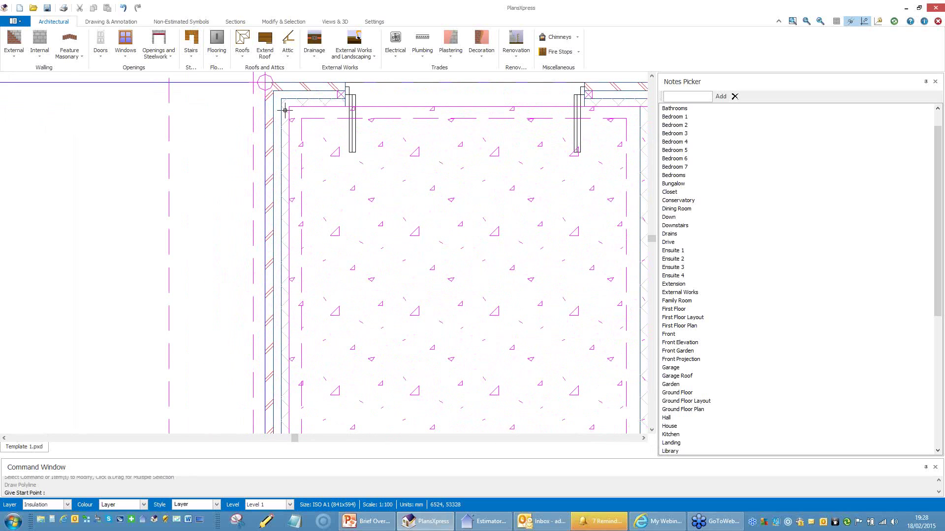
pyautogui.click(289, 106)
pyautogui.scroll(-4, 285, 200)
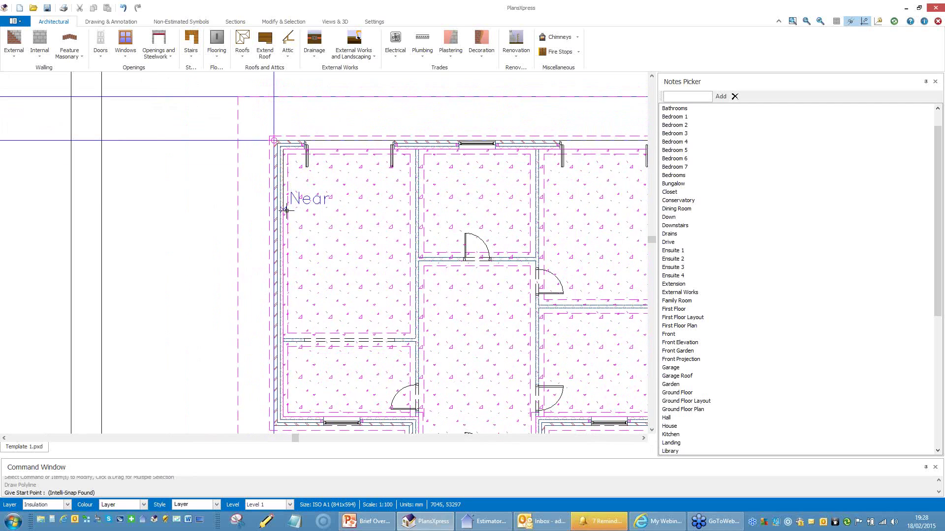
pyautogui.scroll(4, 485, 207)
pyautogui.scroll(3, 485, 207)
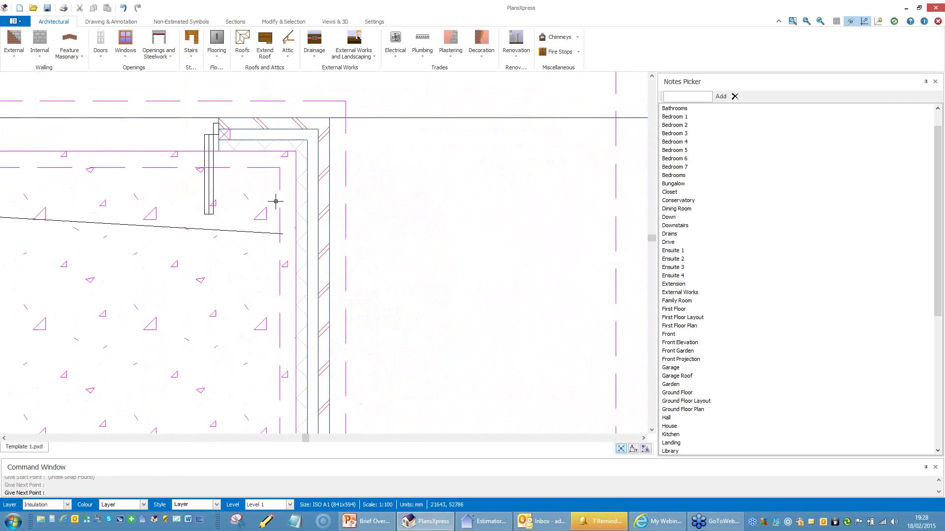
pyautogui.click(295, 152)
pyautogui.scroll(-3, 295, 152)
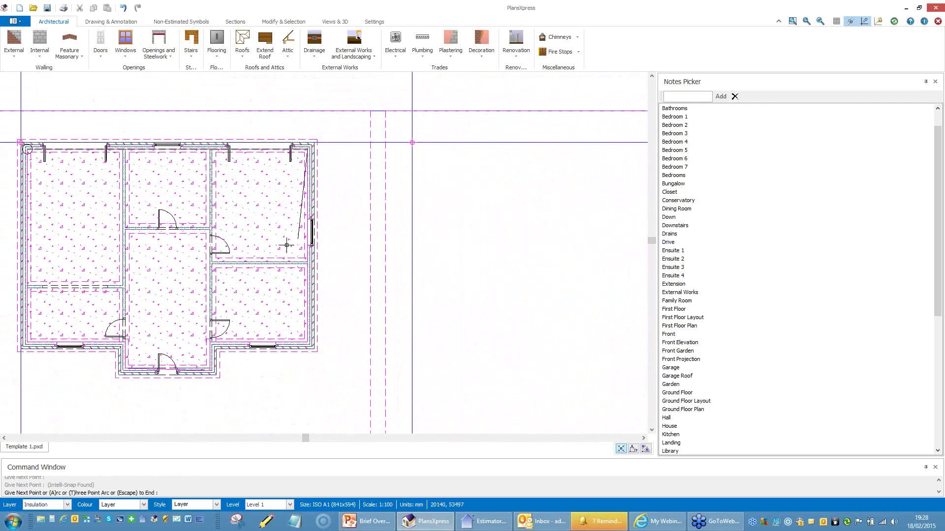
# - Continue the insulation line via the lower right inner corner and along the front wall to the entrance projection's lower right inner corner
pyautogui.scroll(3, 298, 355)
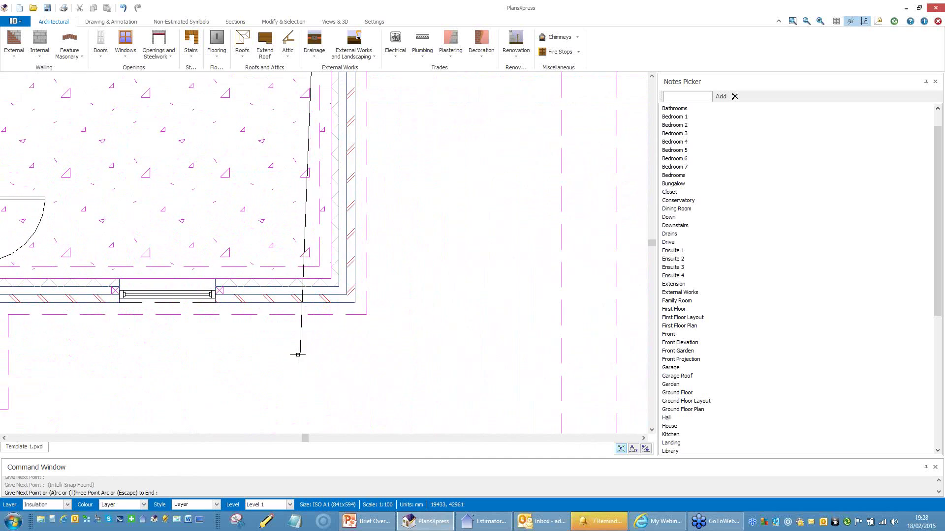
pyautogui.click(324, 278)
pyautogui.scroll(-3, 325, 279)
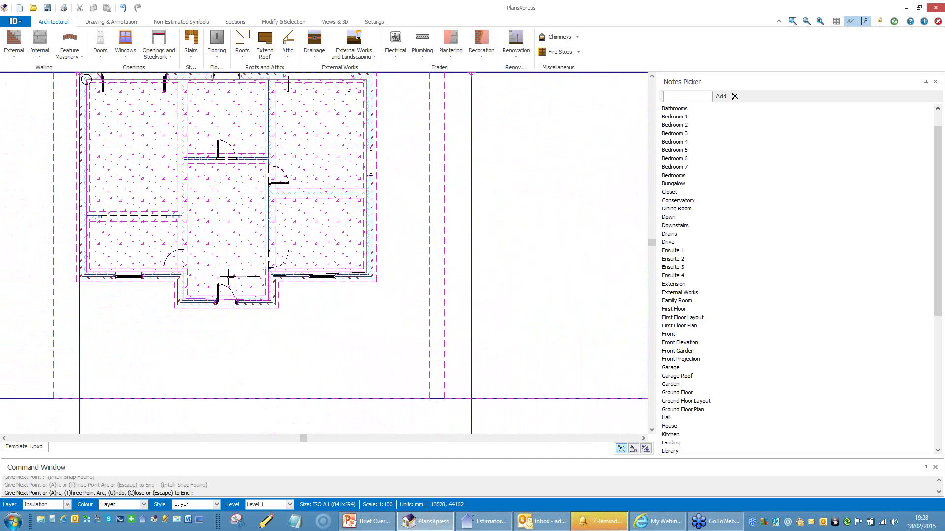
pyautogui.scroll(3, 295, 293)
pyautogui.click(358, 277)
pyautogui.scroll(2, 349, 339)
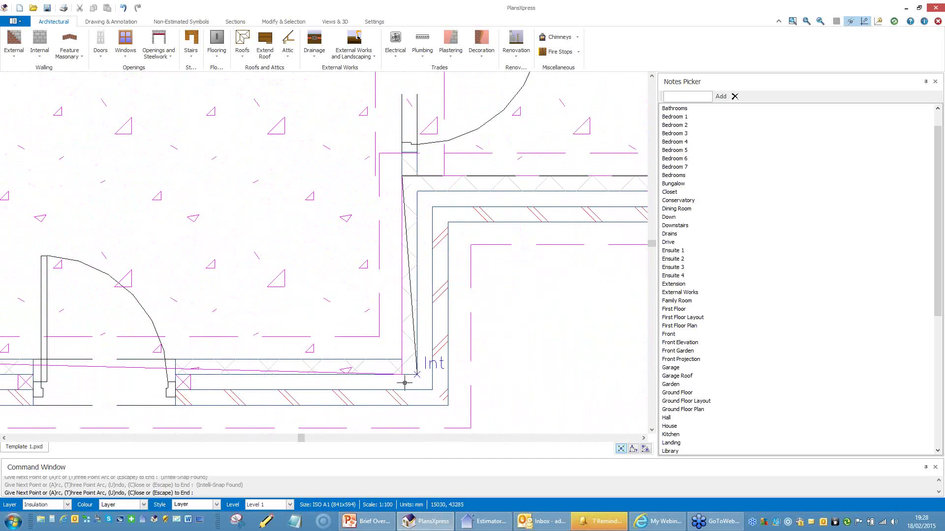
pyautogui.click(403, 361)
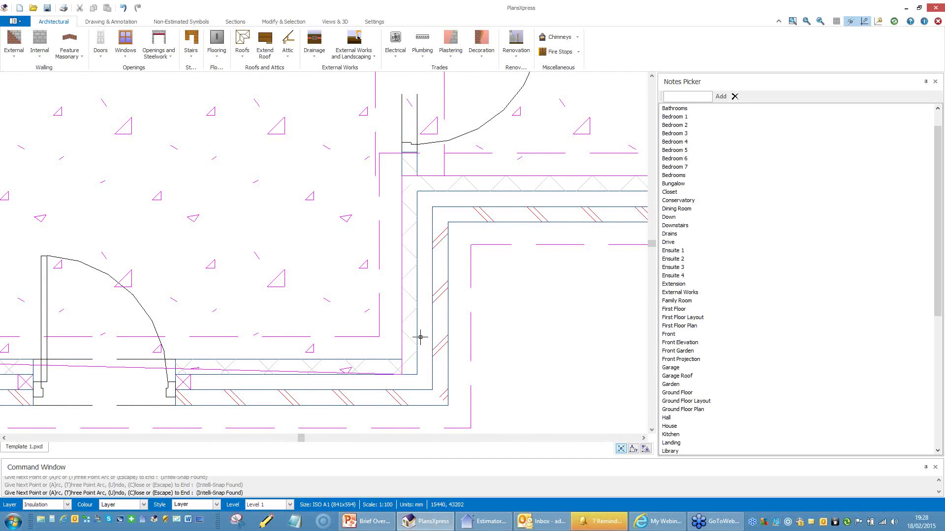
# - Run the insulation line around the left side of the entrance projection and along the front wall to the house's lower left inner corner
pyautogui.scroll(-2, 421, 335)
pyautogui.scroll(2, 253, 359)
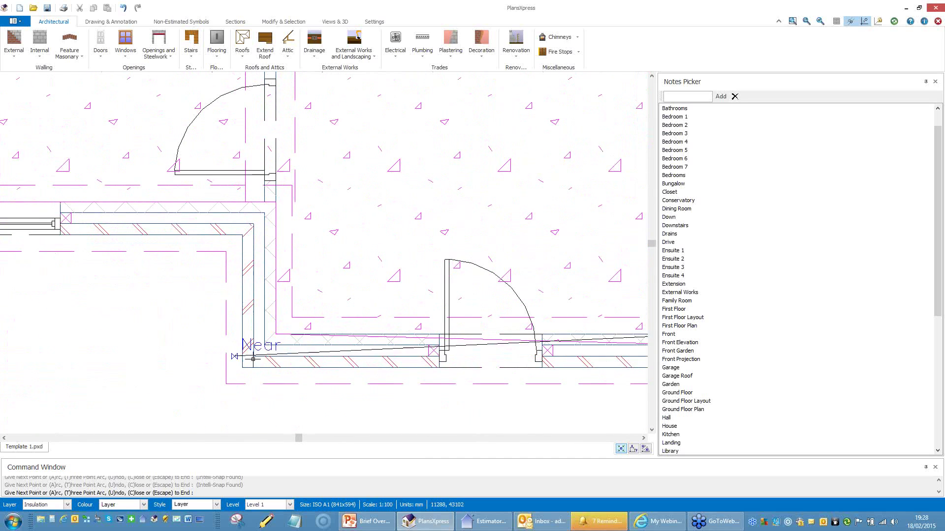
pyautogui.click(277, 334)
pyautogui.scroll(2, 268, 197)
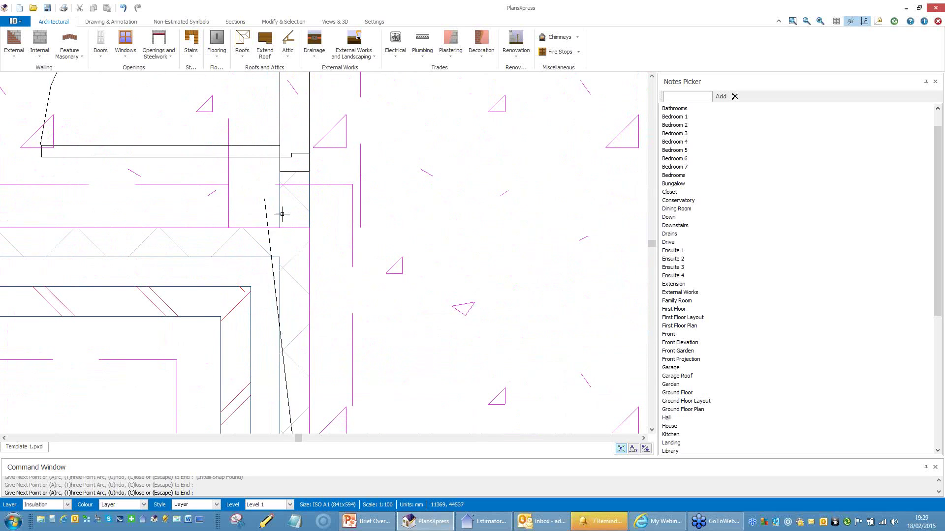
pyautogui.click(310, 229)
pyautogui.scroll(-4, 361, 249)
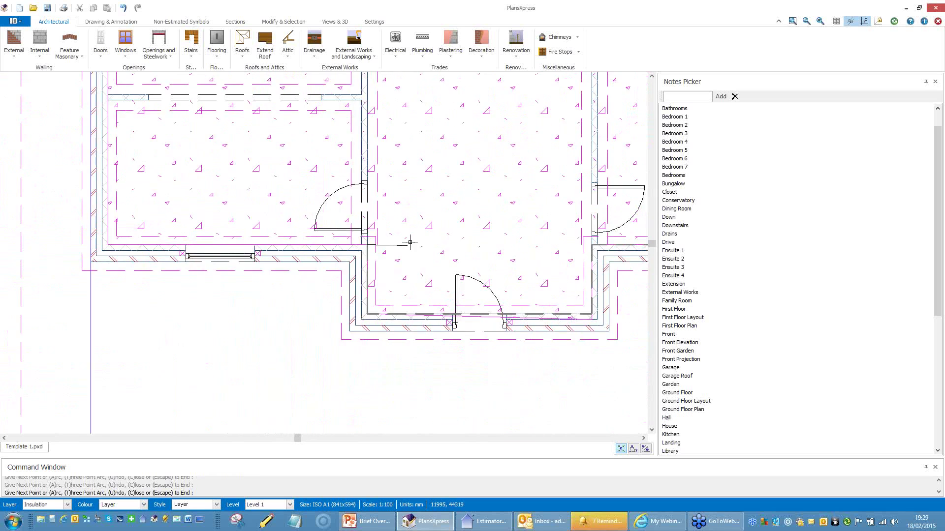
pyautogui.scroll(3, 230, 240)
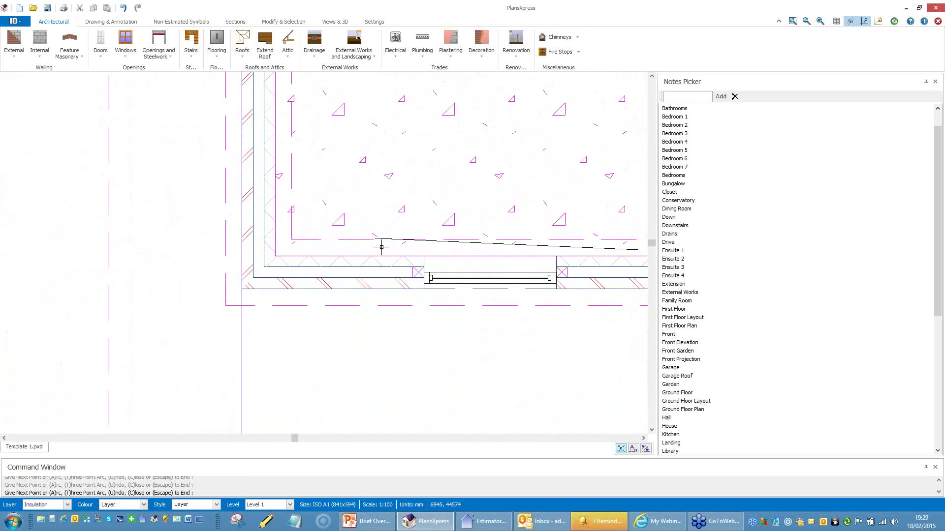
pyautogui.click(276, 258)
# - Bring the insulation line back to its upper left starting corner, end it, and decline placing further perimeter insulation
pyautogui.scroll(-5, 340, 214)
pyautogui.scroll(2, 371, 165)
pyautogui.moveTo(358, 187); pyautogui.dragTo(318, 325, button='middle')
pyautogui.scroll(-1, 318, 322)
pyautogui.scroll(-3, 321, 300)
pyautogui.scroll(4, 312, 122)
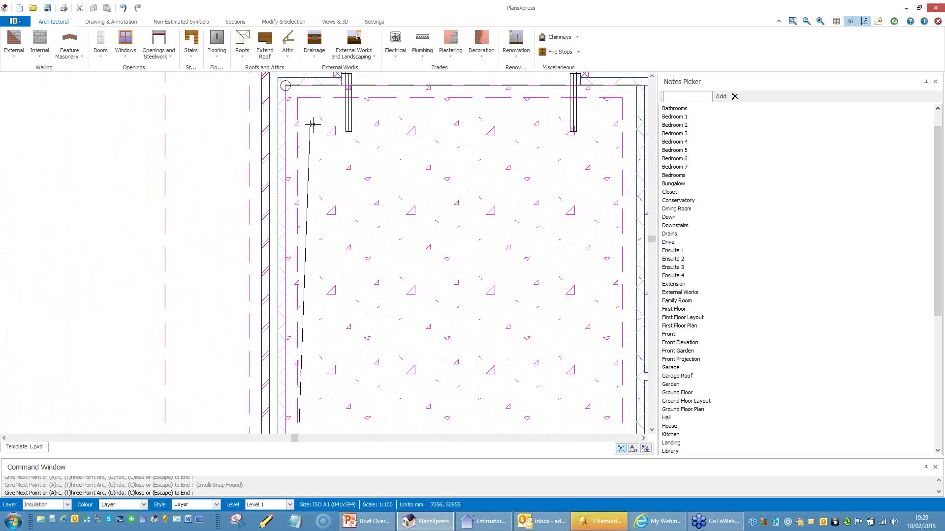
pyautogui.scroll(2, 288, 249)
pyautogui.click(254, 197)
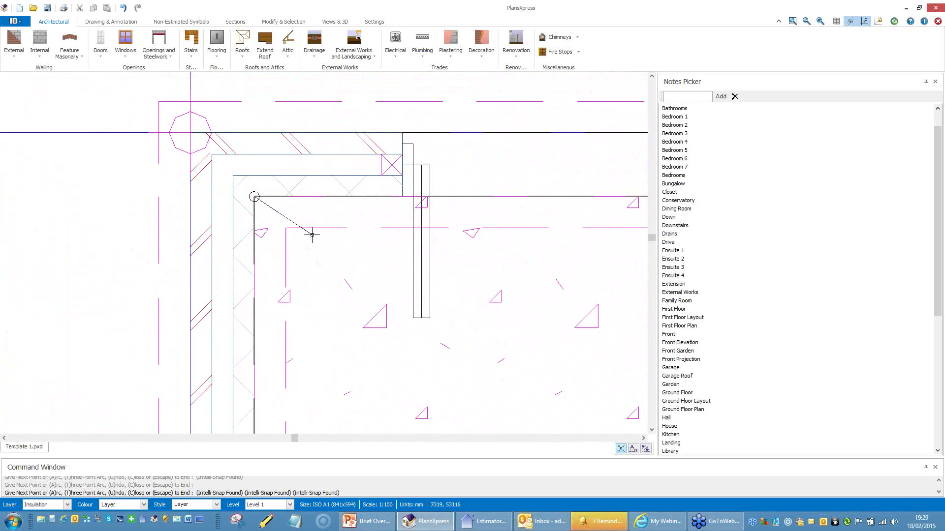
pyautogui.press('Escape')
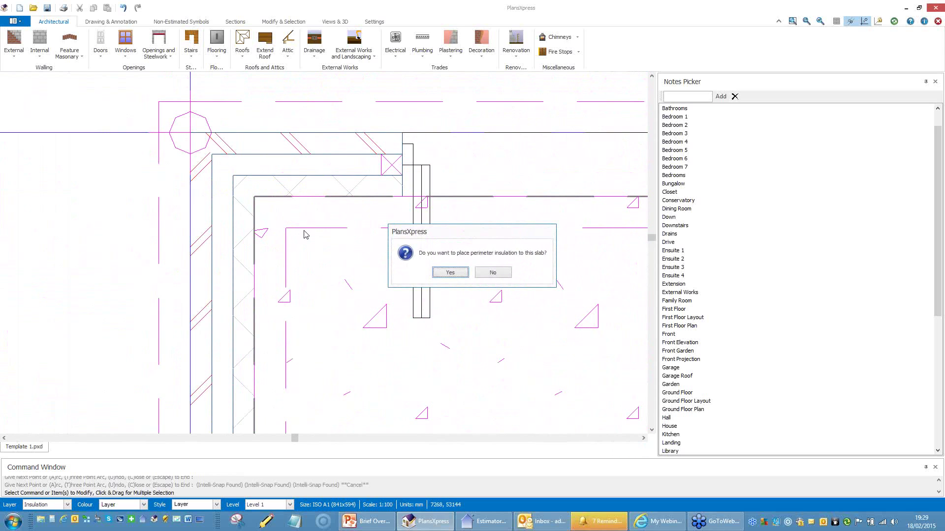
pyautogui.click(493, 272)
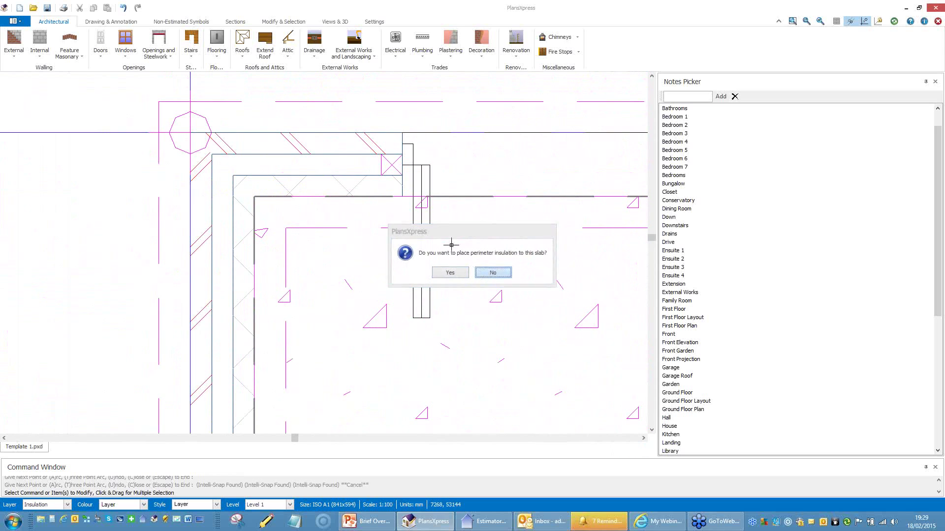
# - Stretch the misplaced slab corner at the entrance projection's lower right onto the inner wall corner
pyautogui.scroll(-5, 348, 162)
pyautogui.moveTo(426, 260); pyautogui.dragTo(418, 145, button='middle')
pyautogui.scroll(5, 301, 279)
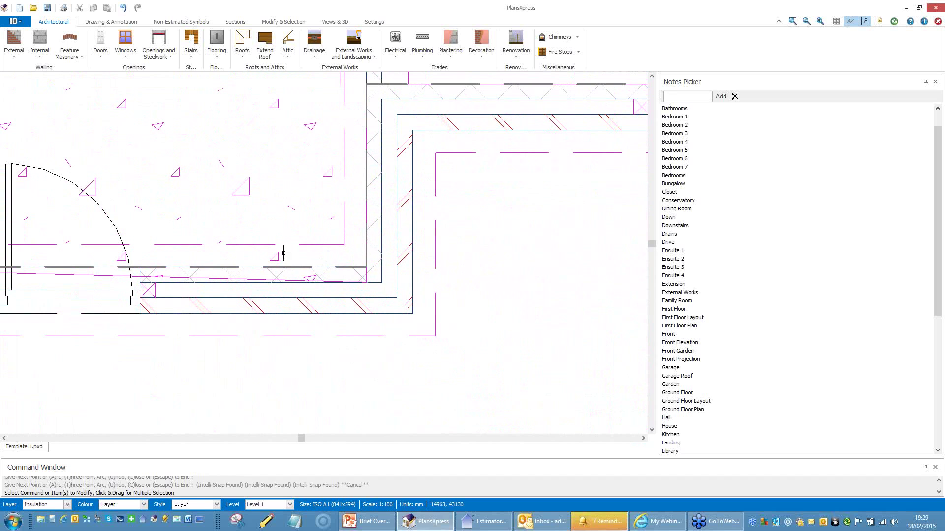
pyautogui.click(278, 255)
pyautogui.click(364, 267)
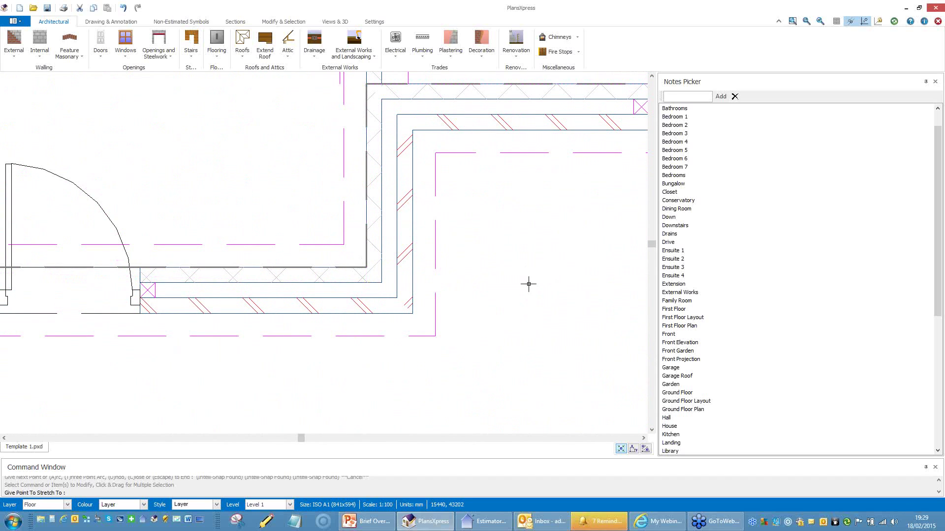
pyautogui.click(510, 265)
pyautogui.scroll(-5, 510, 265)
pyautogui.moveTo(450, 218); pyautogui.dragTo(257, 242, button='middle')
pyautogui.scroll(2, 372, 244)
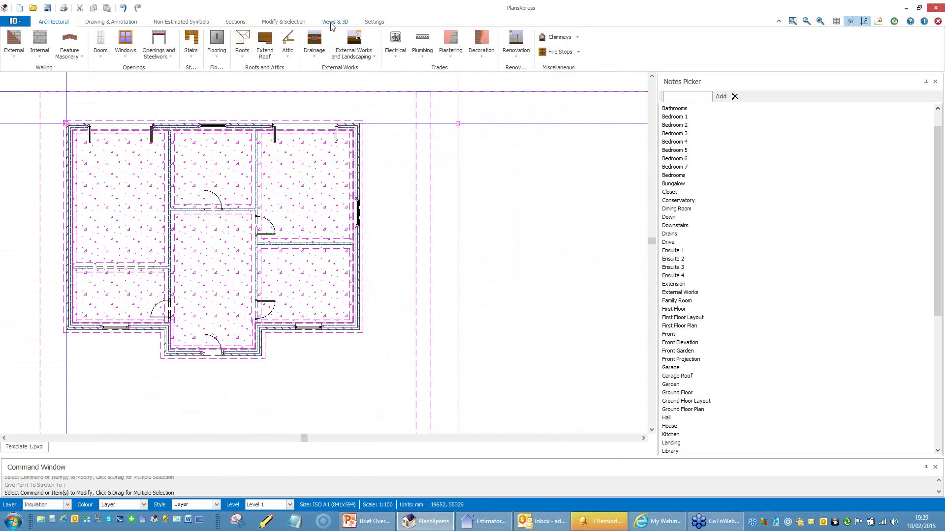
# - Preview the house in 3D, close the preview, and save the drawing
pyautogui.click(335, 22)
pyautogui.click(61, 42)
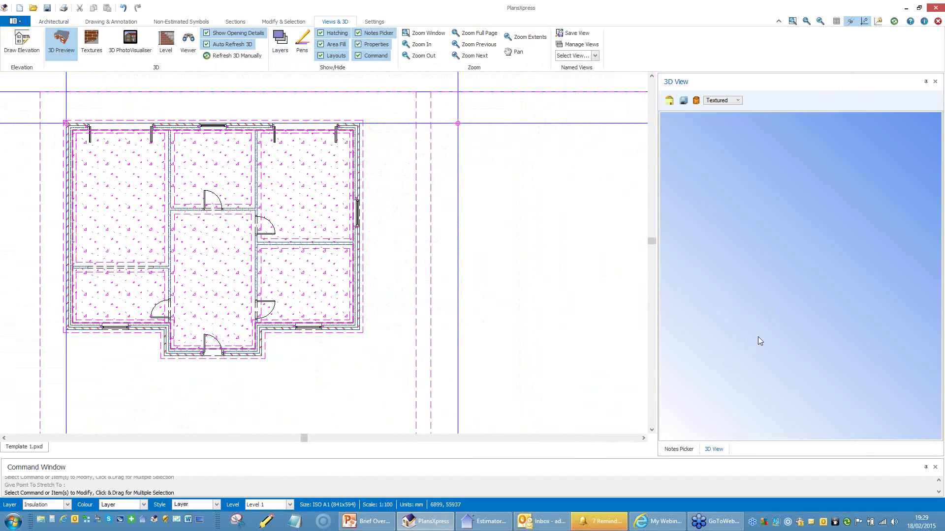
pyautogui.moveTo(819, 276); pyautogui.dragTo(748, 320)
pyautogui.click(935, 82)
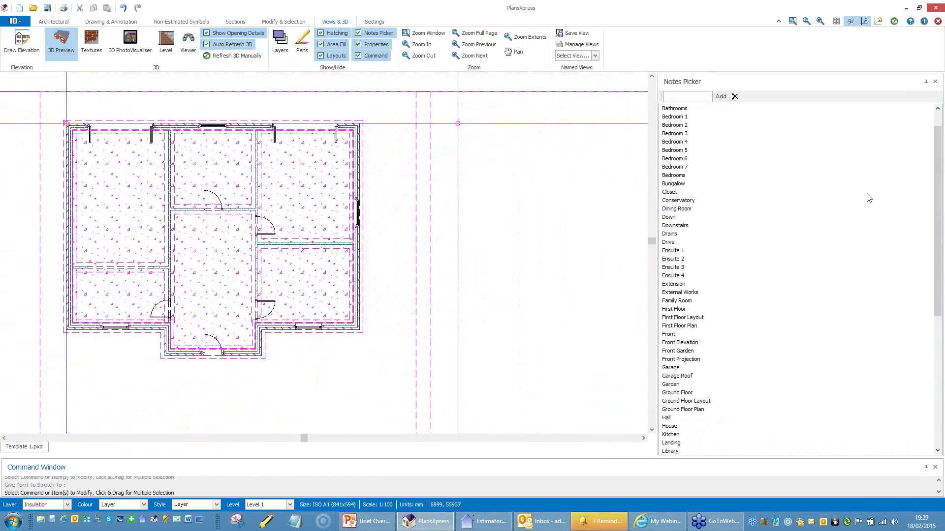
pyautogui.click(48, 8)
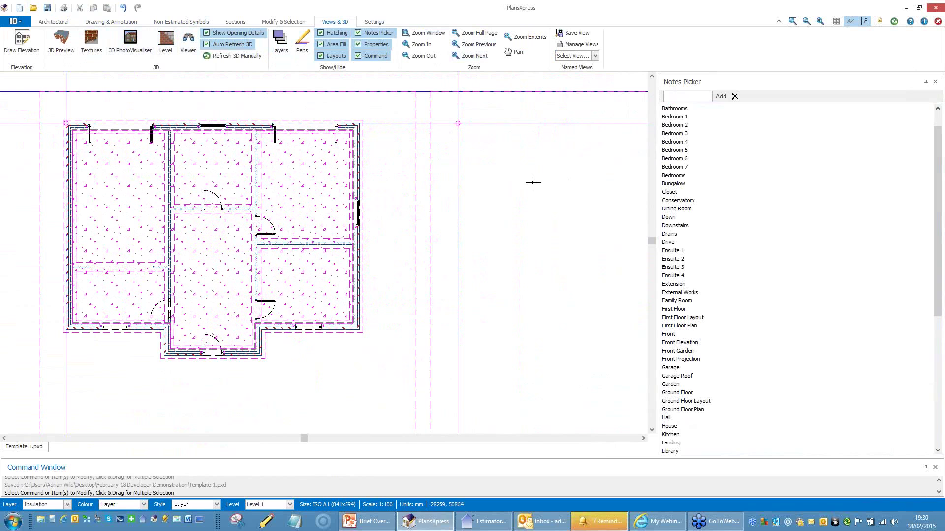
# - Copy the entire ground floor plan from its upper left outer corner to the matching guide intersection in the neighbouring layout area
pyautogui.scroll(-3, 492, 210)
pyautogui.scroll(5, 375, 200)
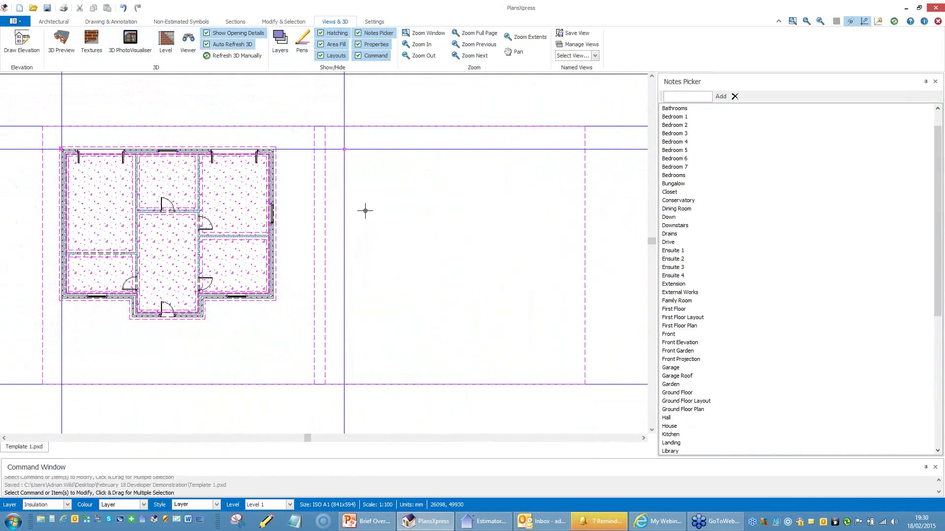
pyautogui.moveTo(51, 131); pyautogui.dragTo(292, 334)
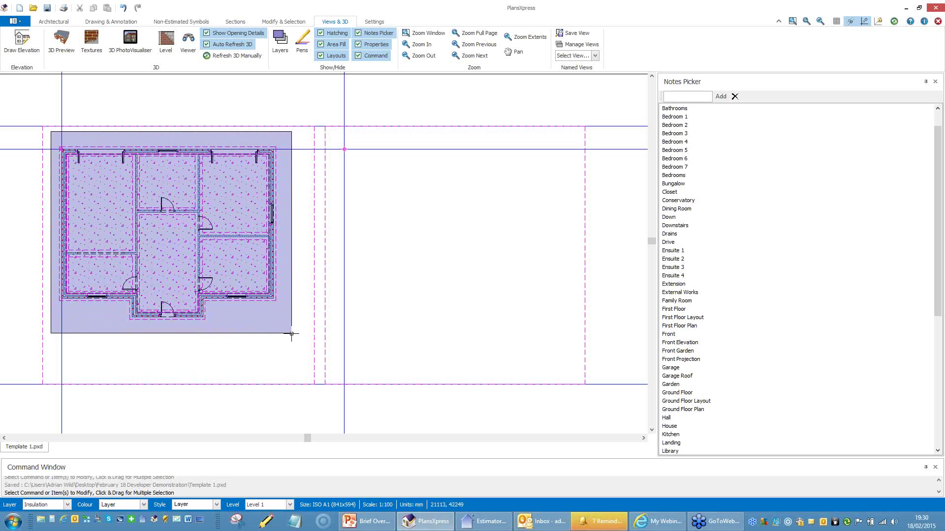
pyautogui.moveTo(291, 334); pyautogui.dragTo(293, 335)
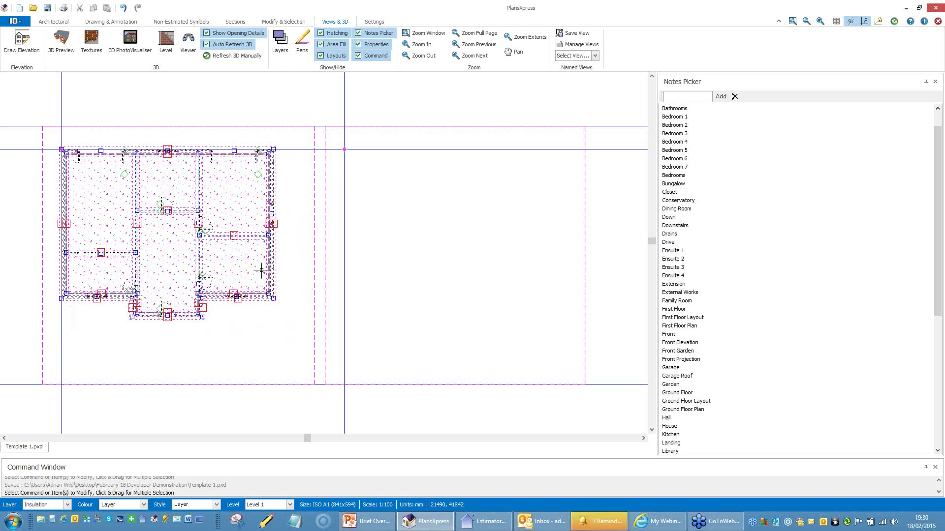
pyautogui.rightClick(229, 191)
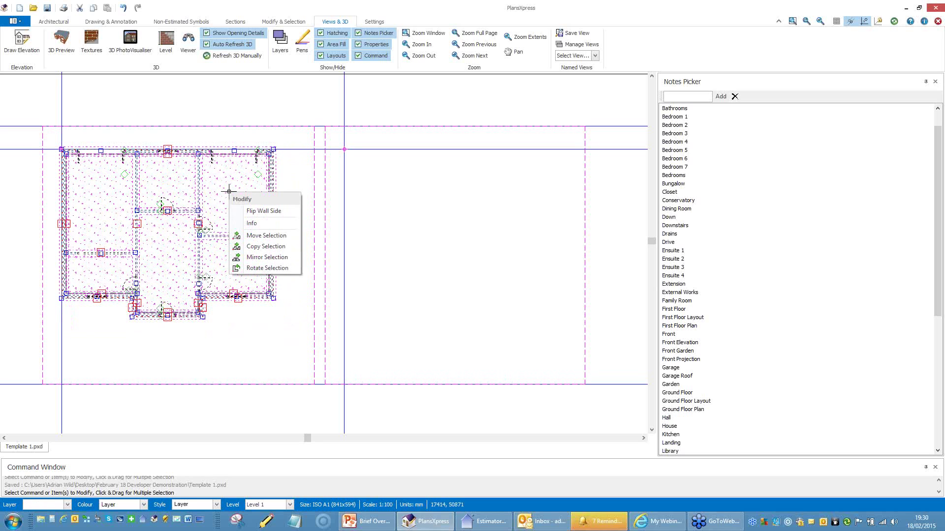
pyautogui.click(270, 247)
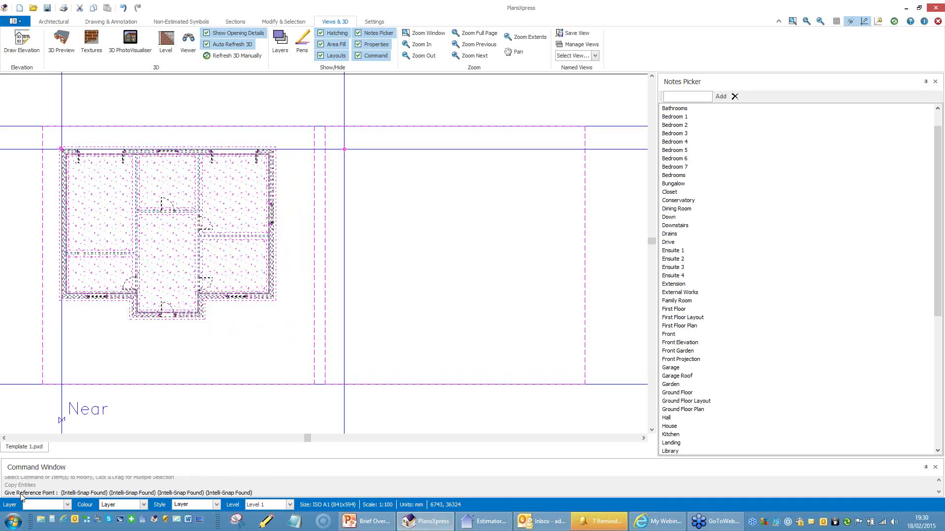
pyautogui.scroll(5, 51, 137)
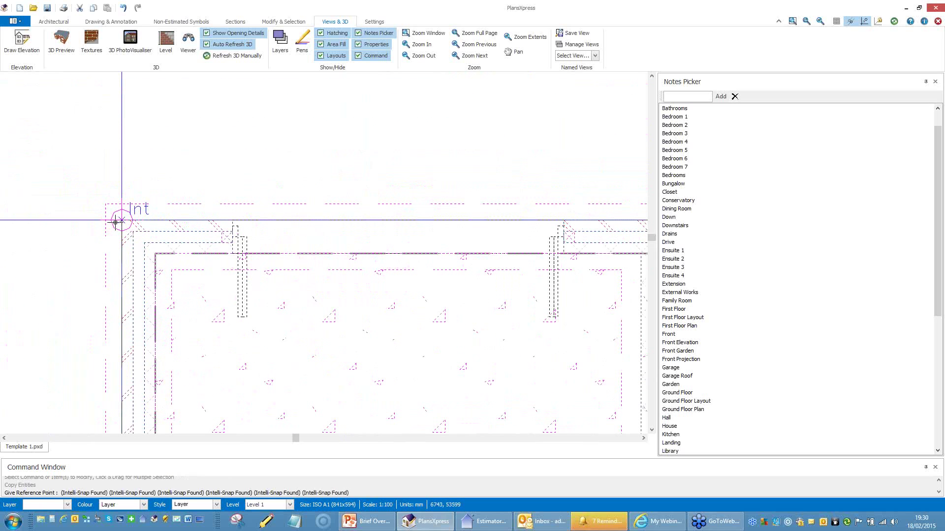
pyautogui.click(115, 222)
pyautogui.scroll(-5, 84, 216)
pyautogui.scroll(-3, 75, 219)
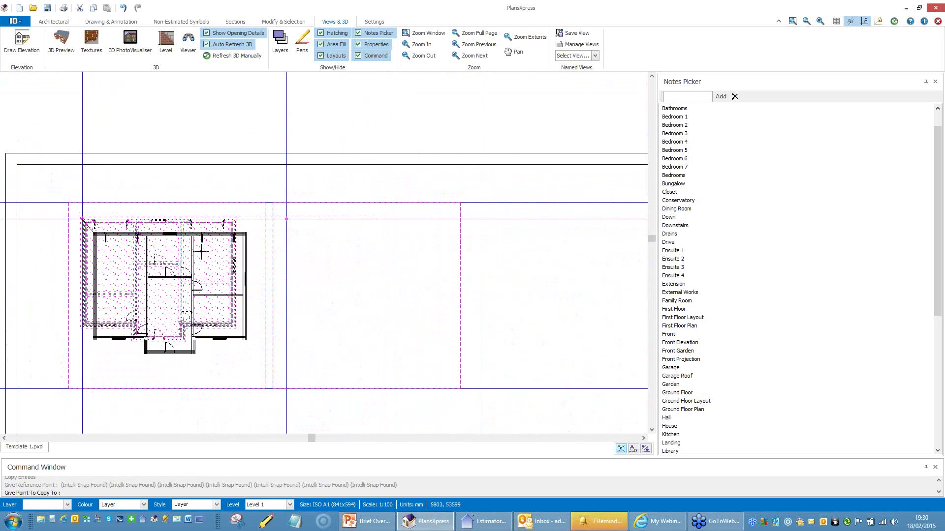
pyautogui.scroll(7, 310, 231)
pyautogui.click(264, 187)
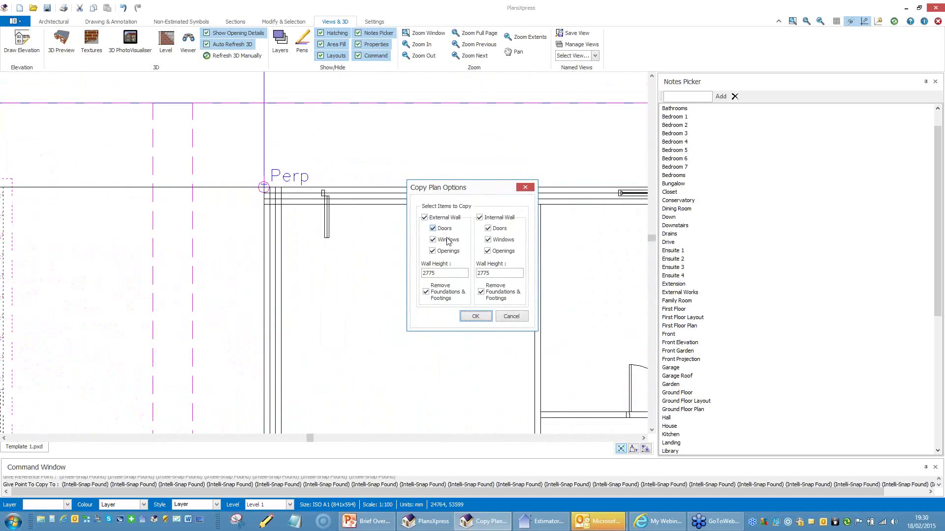
# - Exclude doors and openings from the copied external walls and set the external wall height to 2550
pyautogui.click(432, 252)
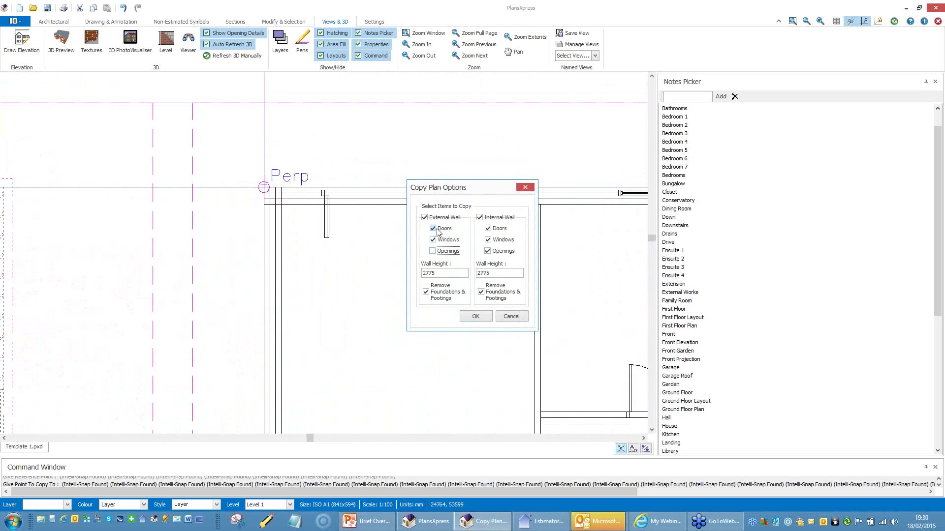
pyautogui.click(433, 229)
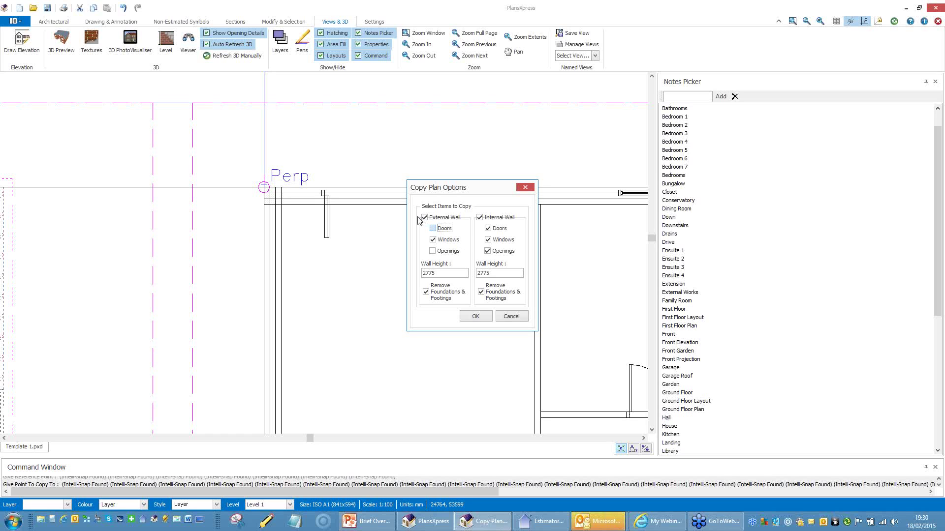
pyautogui.moveTo(446, 273); pyautogui.dragTo(408, 273)
pyautogui.write('2550')
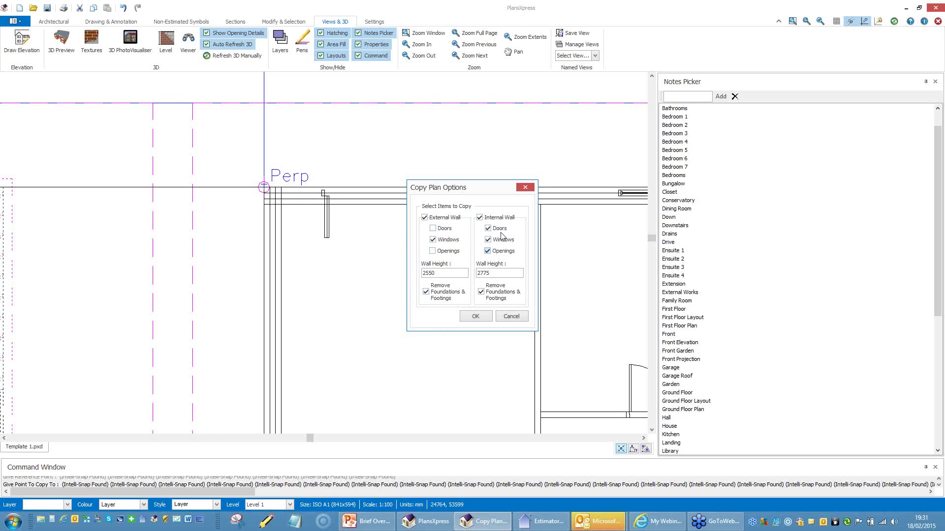
# - Set the copied internal wall height to 2450 and complete the plan copy
pyautogui.doubleClick(488, 275)
pyautogui.write('24')
pyautogui.write('50')
pyautogui.click(479, 320)
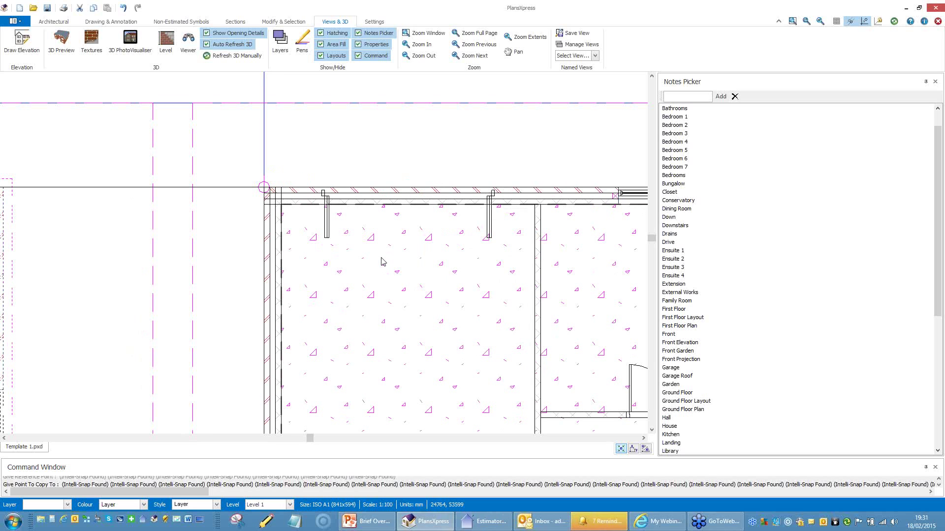
pyautogui.scroll(-4, 400, 270)
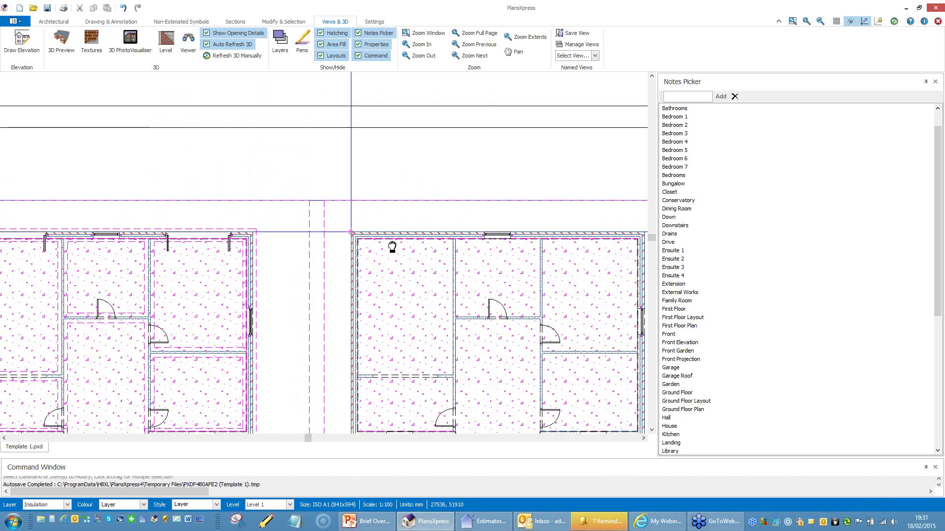
# - Delete the two horizontal internal walls from the outer rooms of the copied first floor plan
pyautogui.scroll(4, 340, 228)
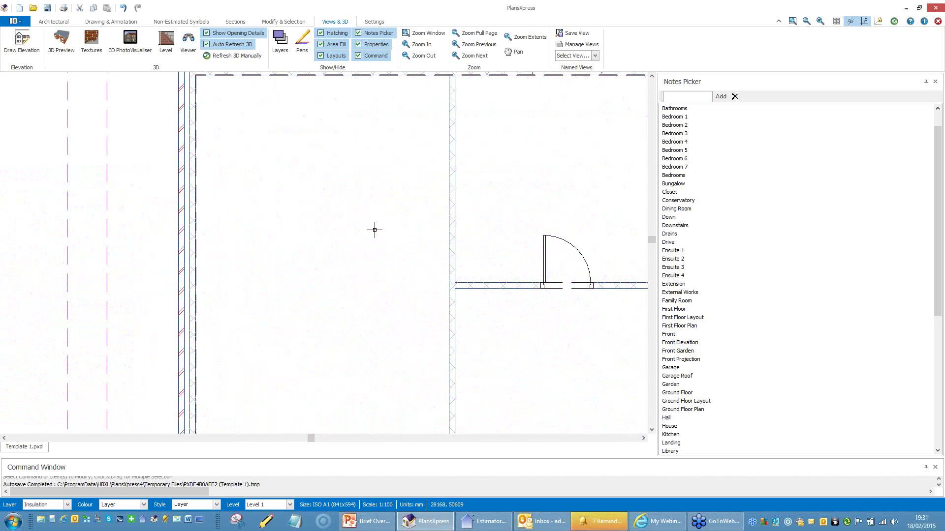
pyautogui.scroll(-4, 327, 197)
pyautogui.moveTo(331, 202); pyautogui.dragTo(296, 167, button='middle')
pyautogui.scroll(-1, 296, 168)
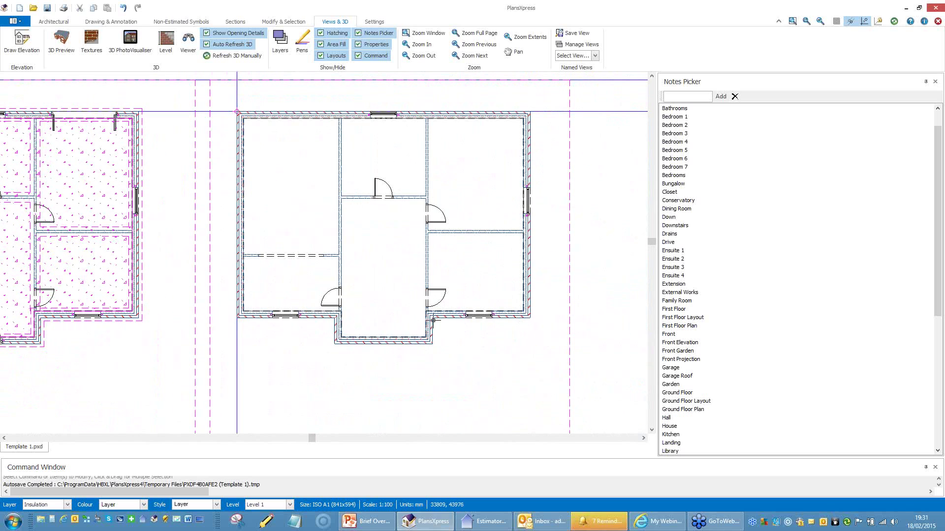
pyautogui.moveTo(433, 320)
pyautogui.click(470, 233)
pyautogui.press('Delete')
pyautogui.click(276, 255)
pyautogui.press('Delete')
pyautogui.click(294, 255)
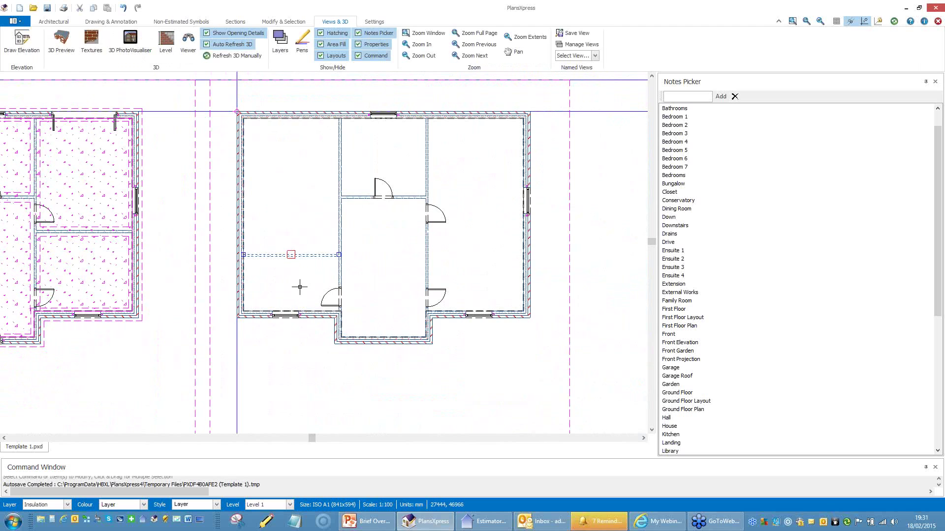
pyautogui.press('Delete')
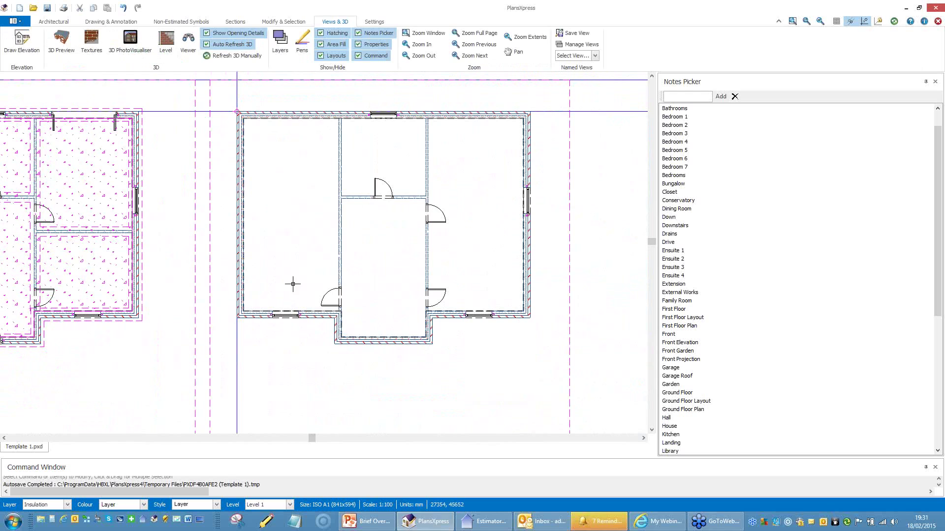
# - Draw a typical 2.550 floor to joist height metal stud partition with default dimensions across the first floor's right-hand room, without fixing channels or plates
pyautogui.click(53, 22)
pyautogui.click(41, 53)
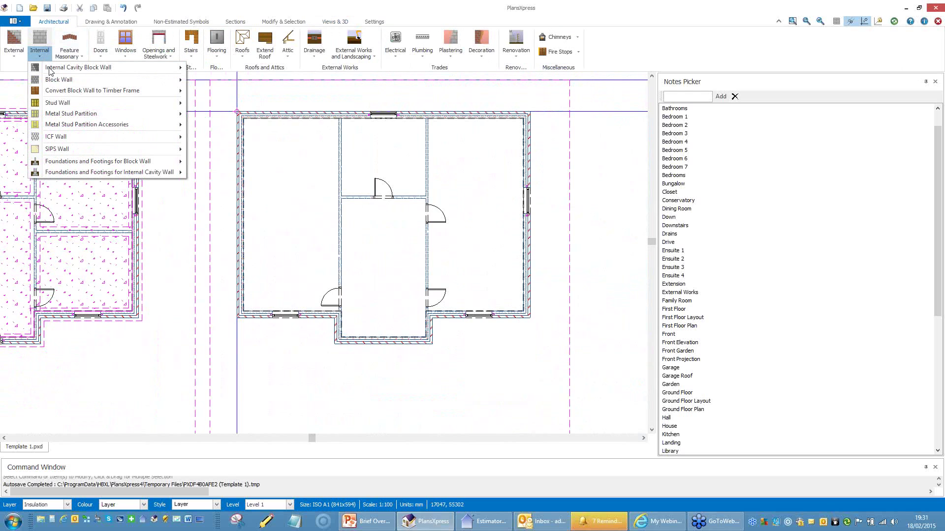
pyautogui.moveTo(64, 140)
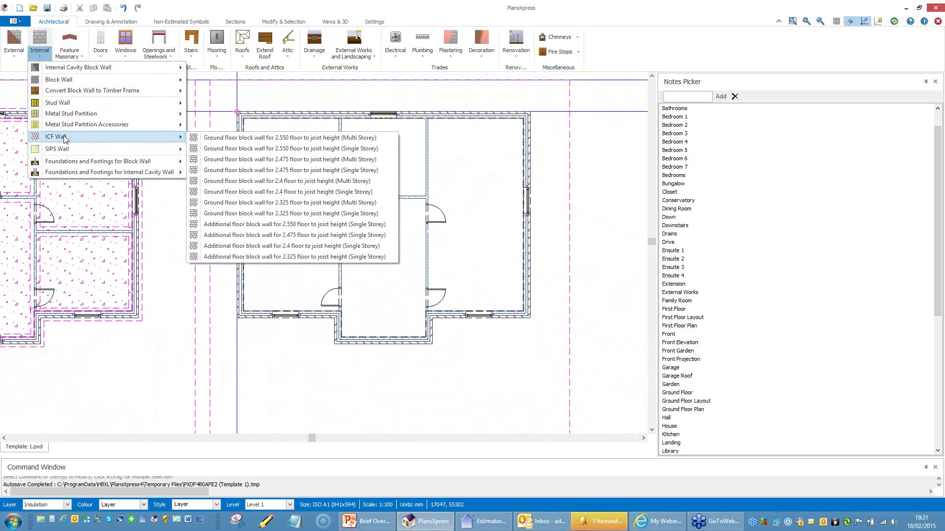
pyautogui.moveTo(74, 114)
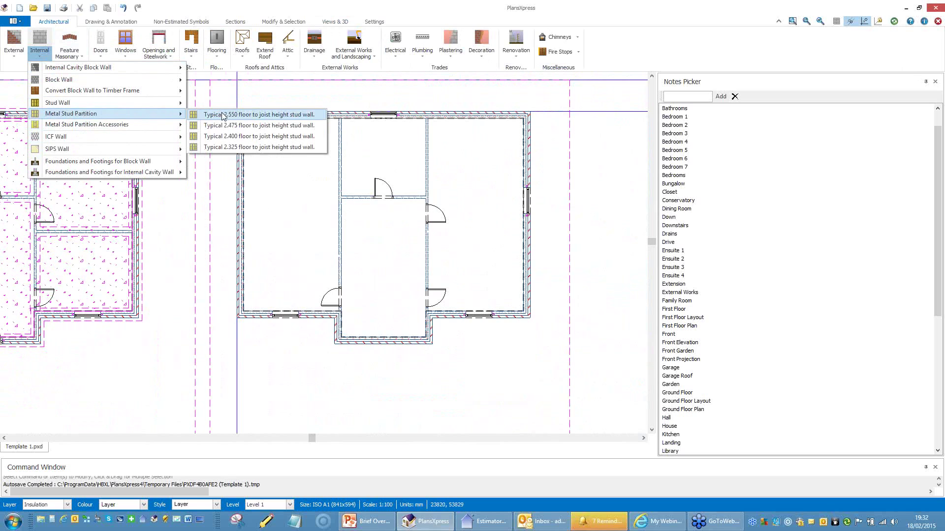
pyautogui.click(222, 116)
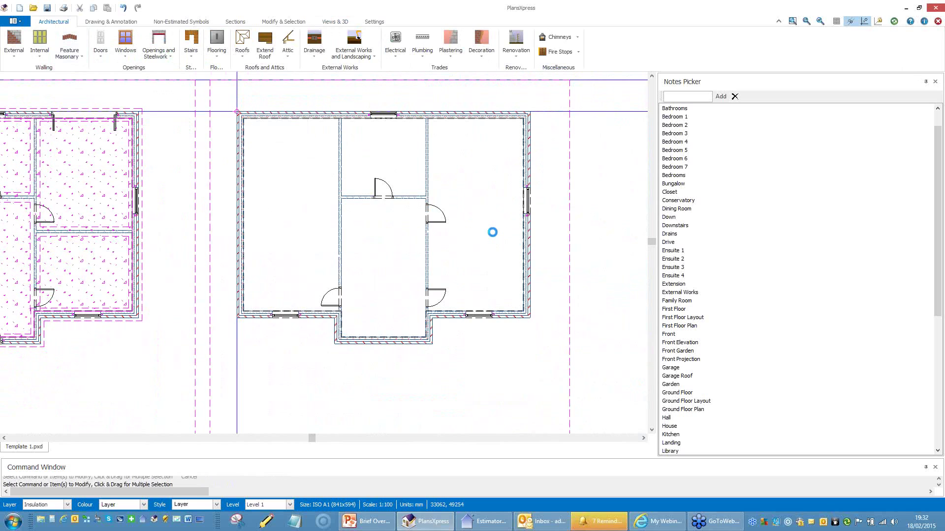
pyautogui.click(493, 235)
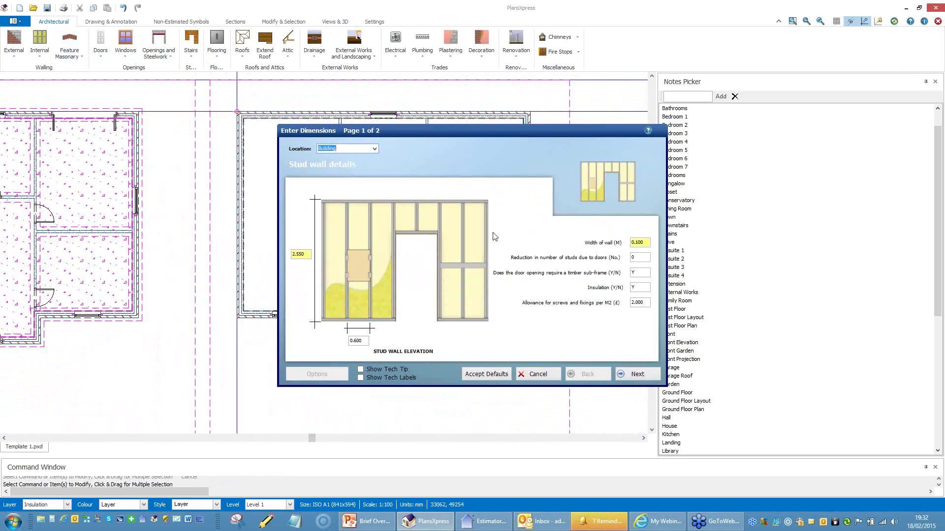
pyautogui.click(486, 374)
pyautogui.scroll(3, 448, 243)
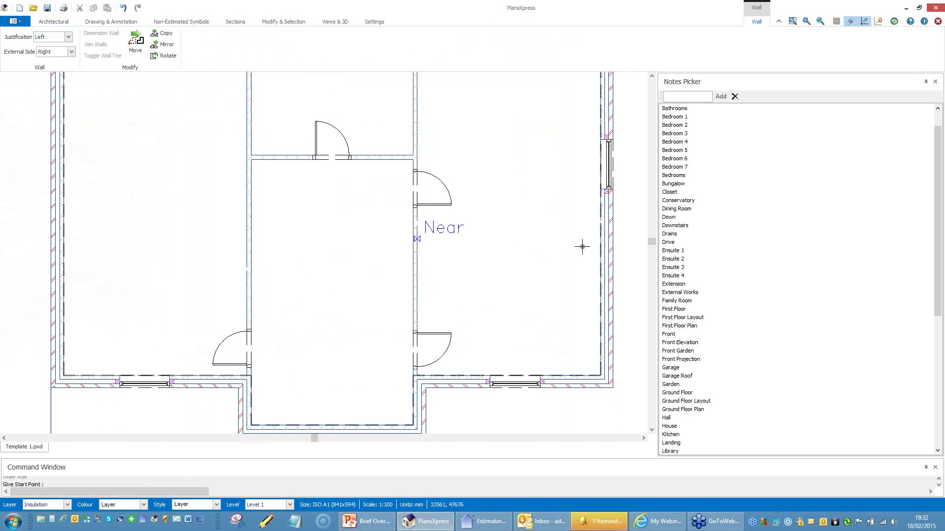
pyautogui.click(597, 240)
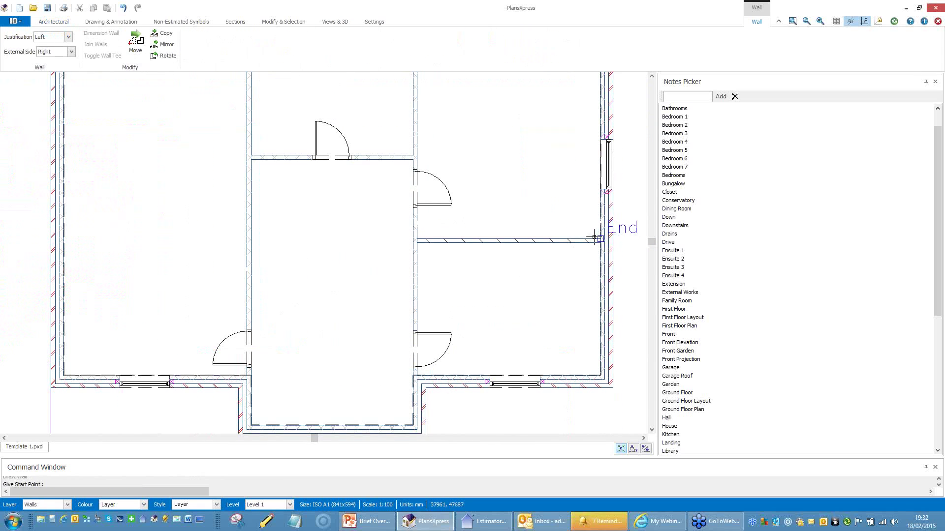
pyautogui.rightClick(530, 268)
pyautogui.scroll(-3, 530, 268)
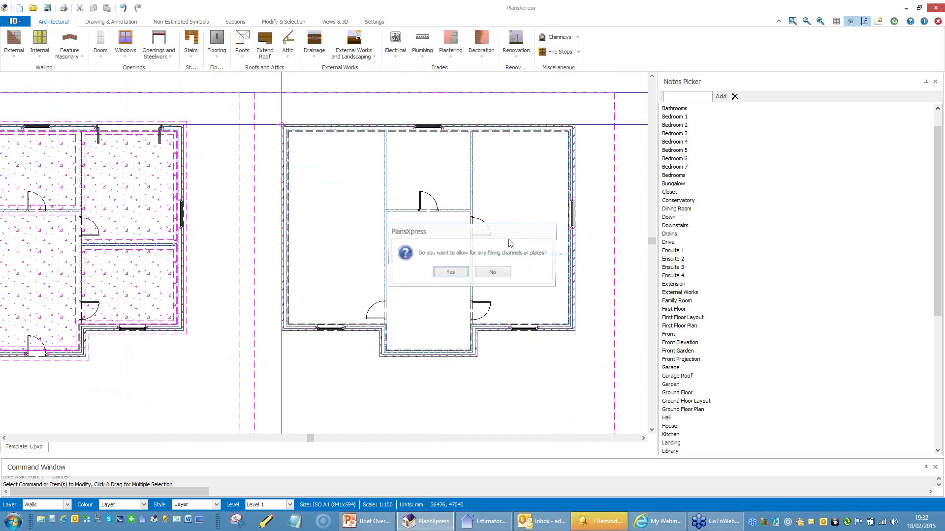
pyautogui.click(493, 273)
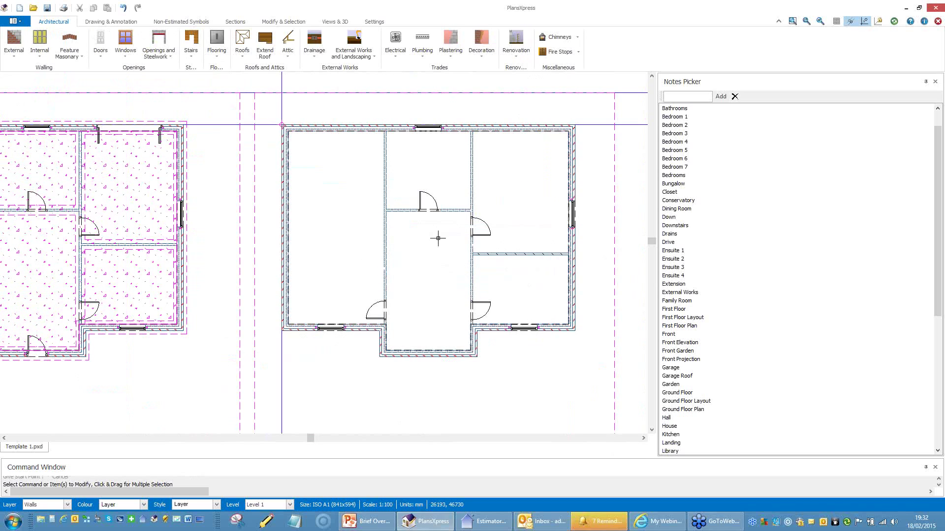
# - Insert windows in the first floor's upper external wall for both outer rooms and in the outer wall of the front projection
pyautogui.scroll(-2, 412, 210)
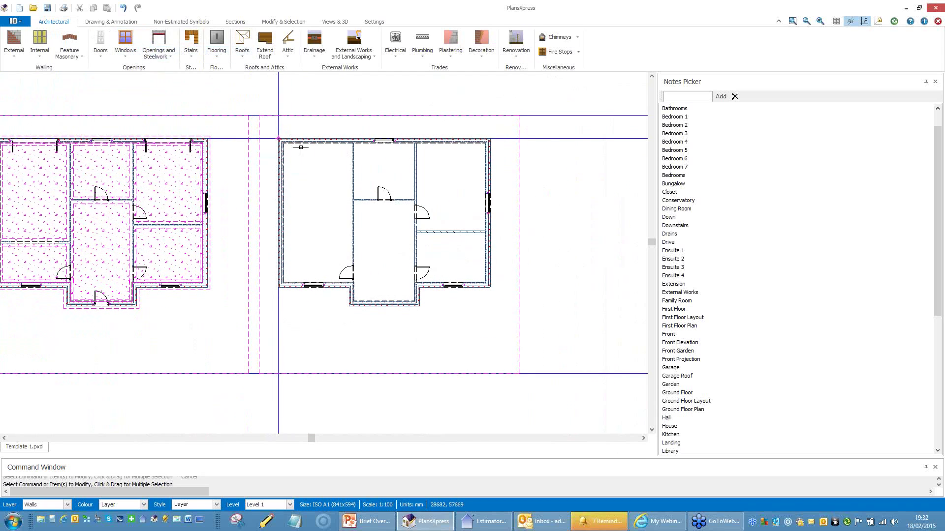
pyautogui.scroll(2, 316, 155)
pyautogui.scroll(2, 316, 154)
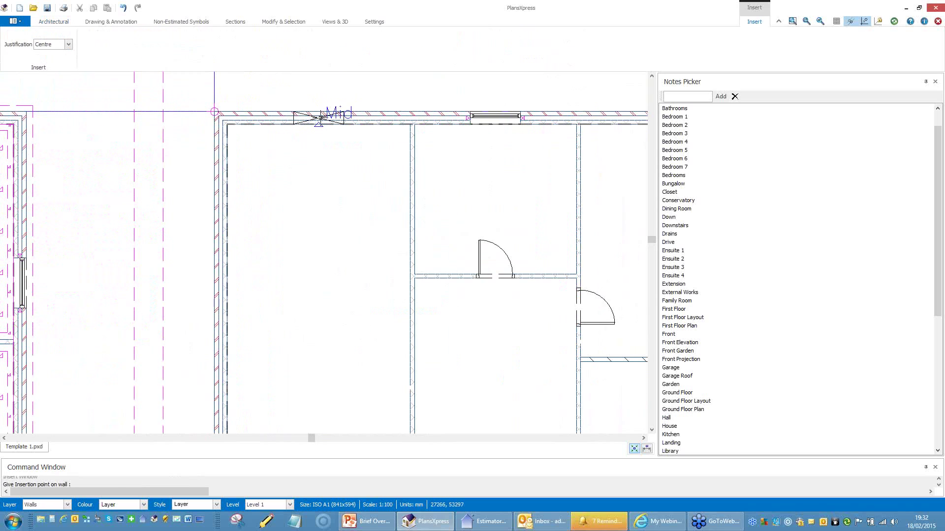
pyautogui.scroll(-3, 308, 174)
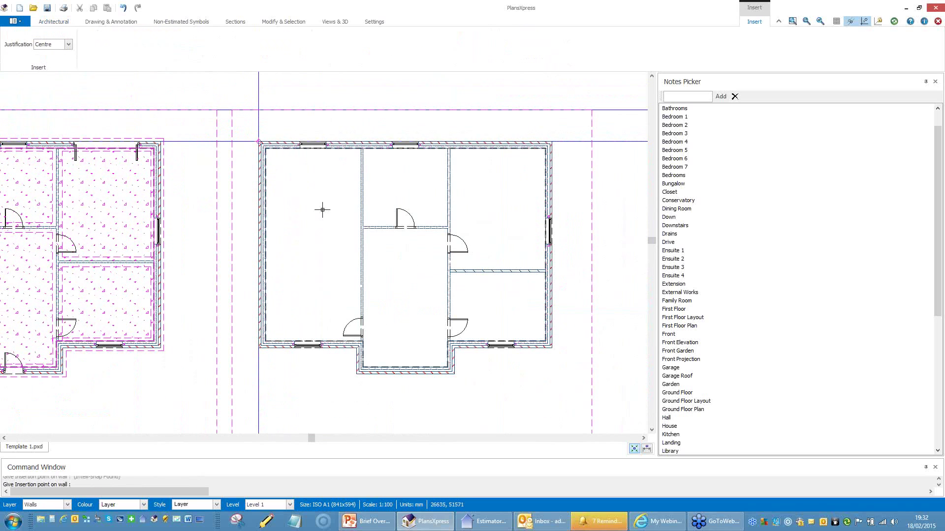
pyautogui.scroll(1, 498, 160)
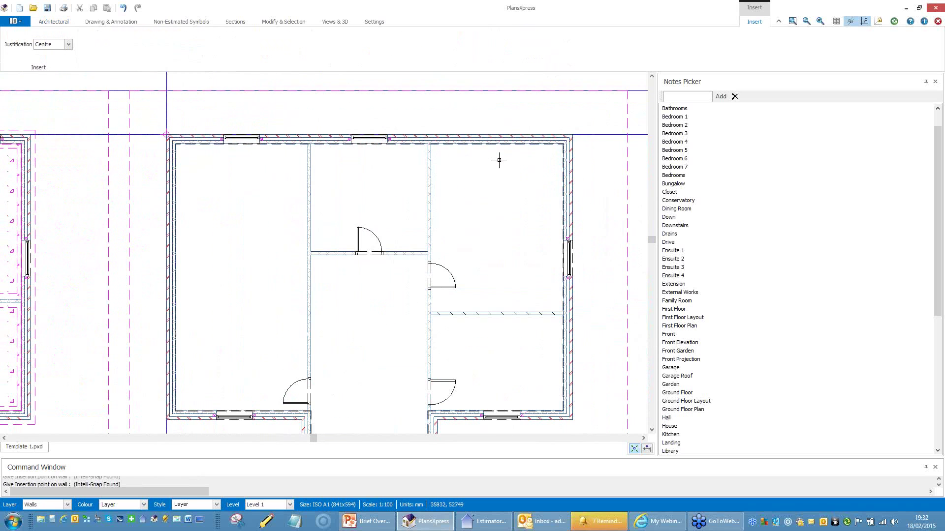
pyautogui.scroll(-2, 487, 135)
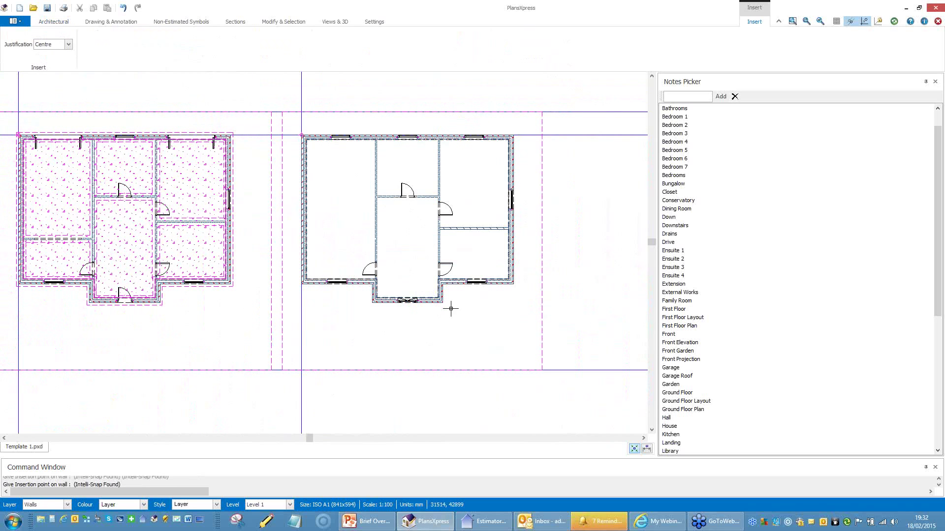
pyautogui.scroll(-1, 474, 302)
pyautogui.moveTo(463, 308); pyautogui.dragTo(433, 303, button='middle')
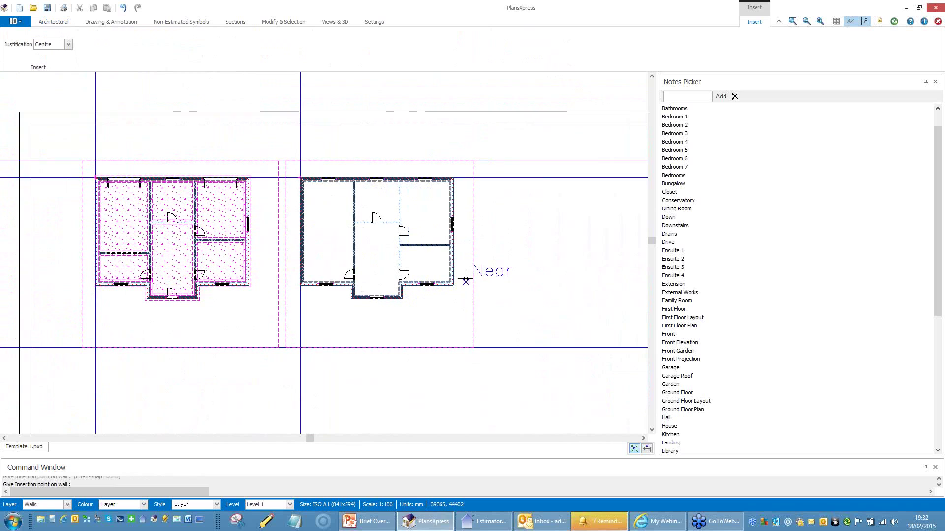
pyautogui.press('Escape')
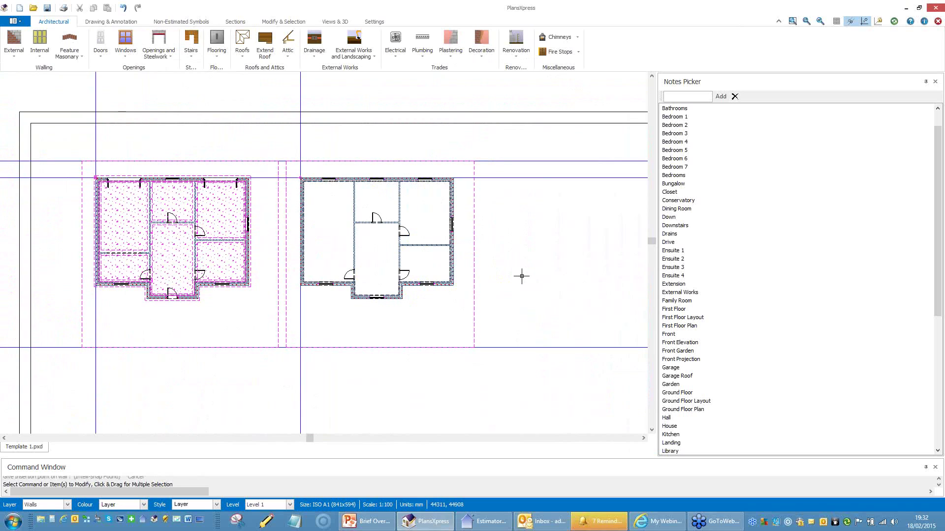
# - Start a Typical 40 Degree Truss Roof, keeping its default pitch and soffit values, and review the timber and roof strap details
pyautogui.scroll(-2, 500, 235)
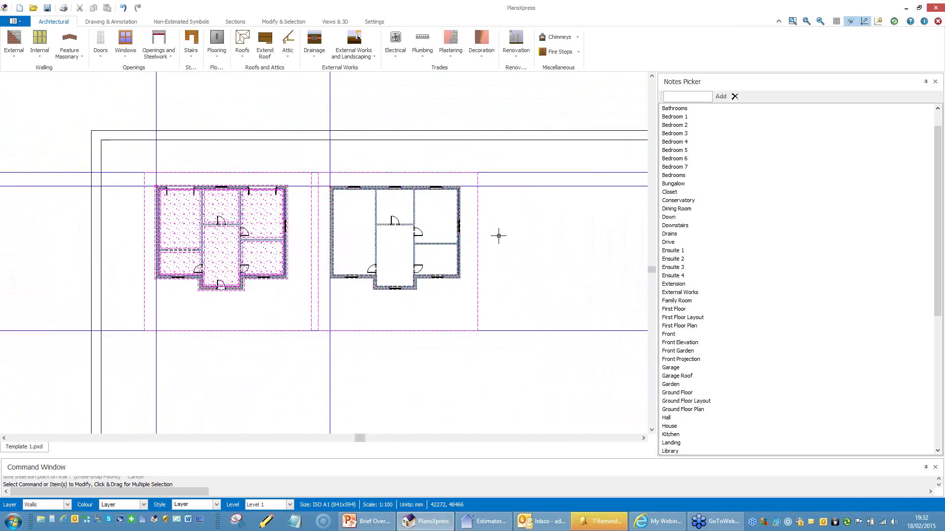
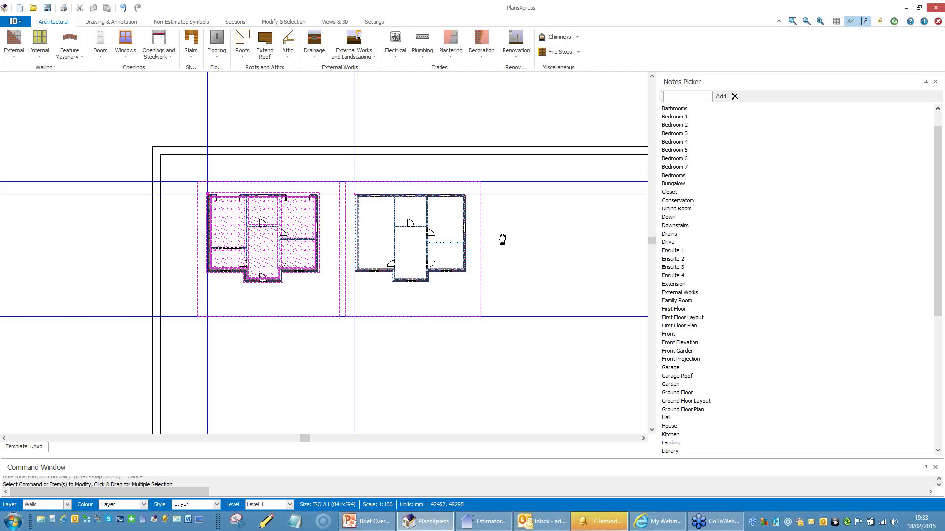
pyautogui.moveTo(502, 239); pyautogui.dragTo(401, 213, button='middle')
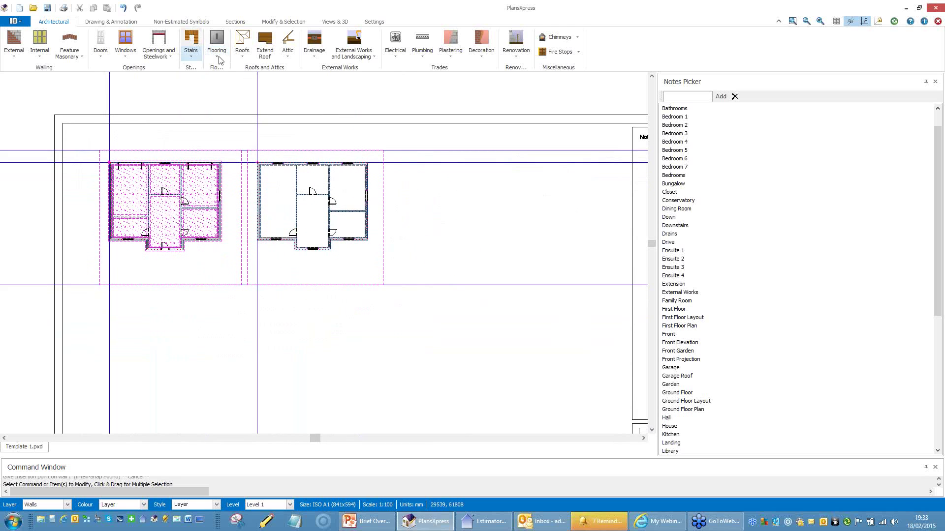
pyautogui.click(241, 54)
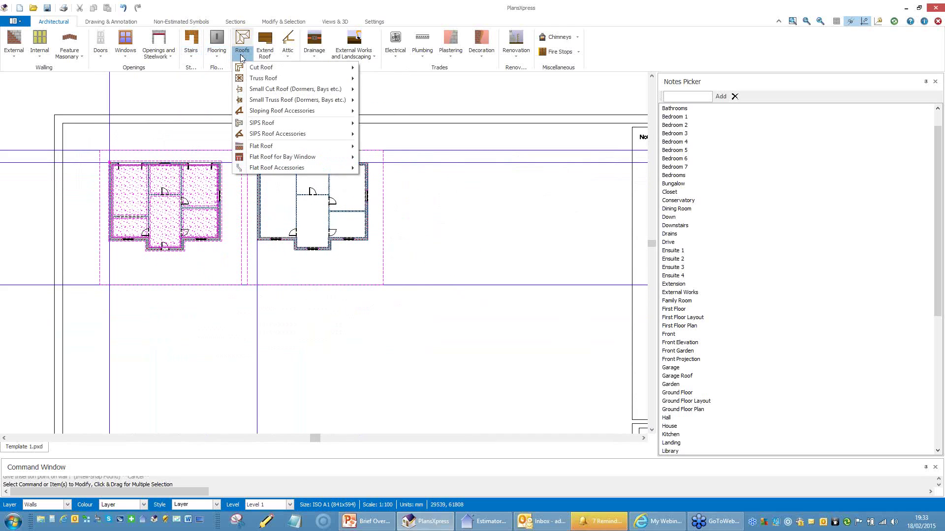
pyautogui.moveTo(255, 79)
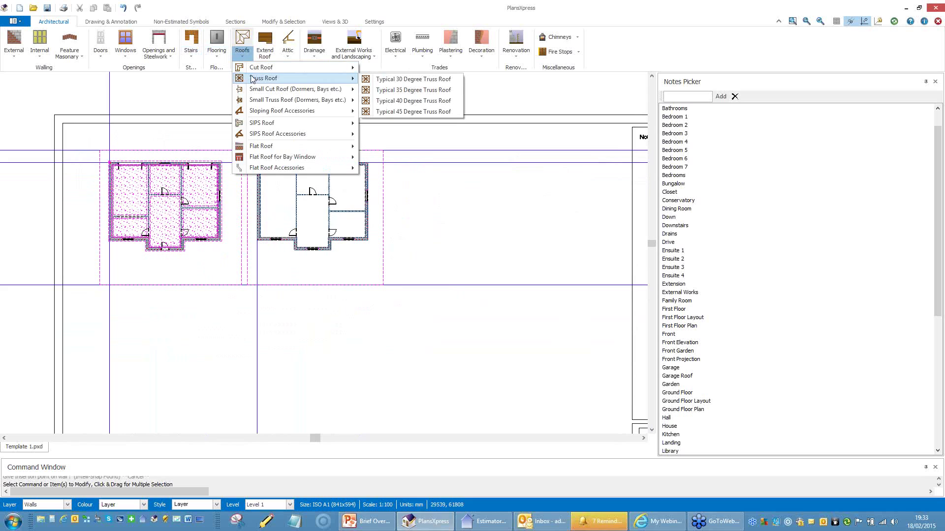
pyautogui.click(410, 100)
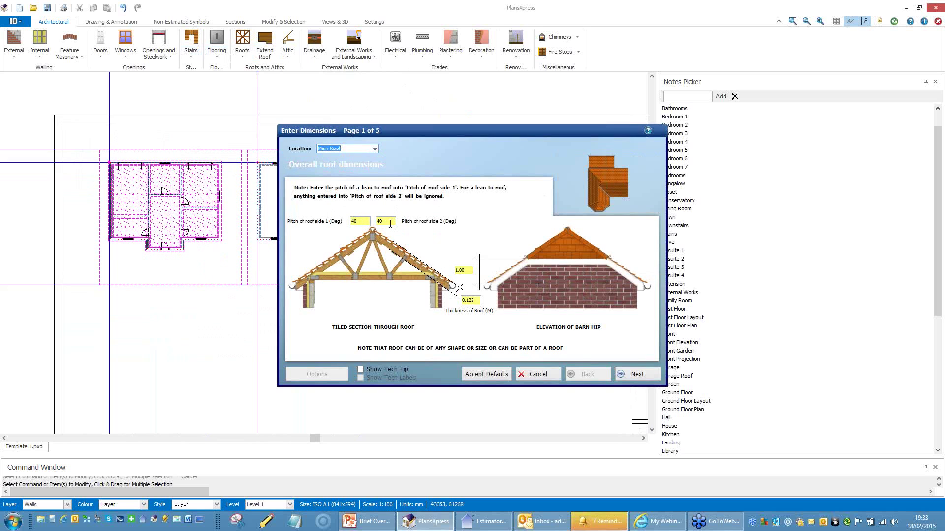
pyautogui.click(642, 376)
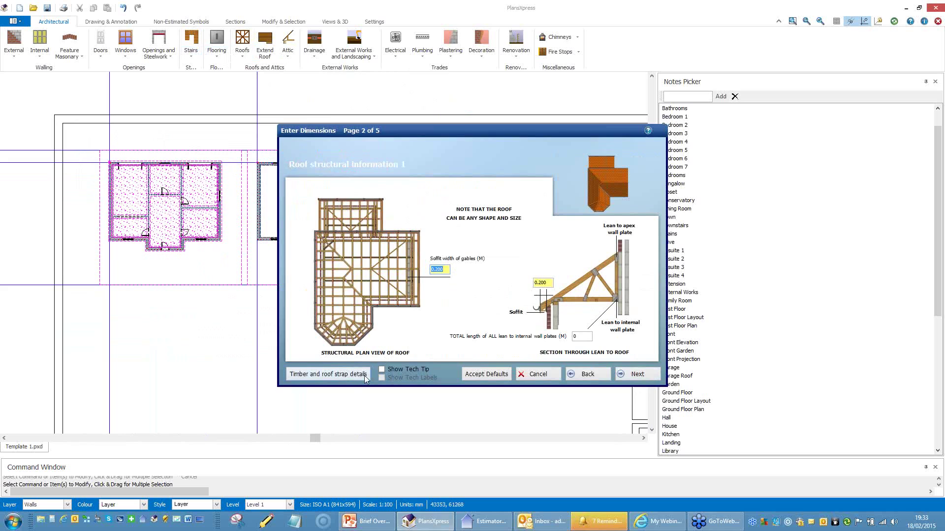
pyautogui.click(339, 378)
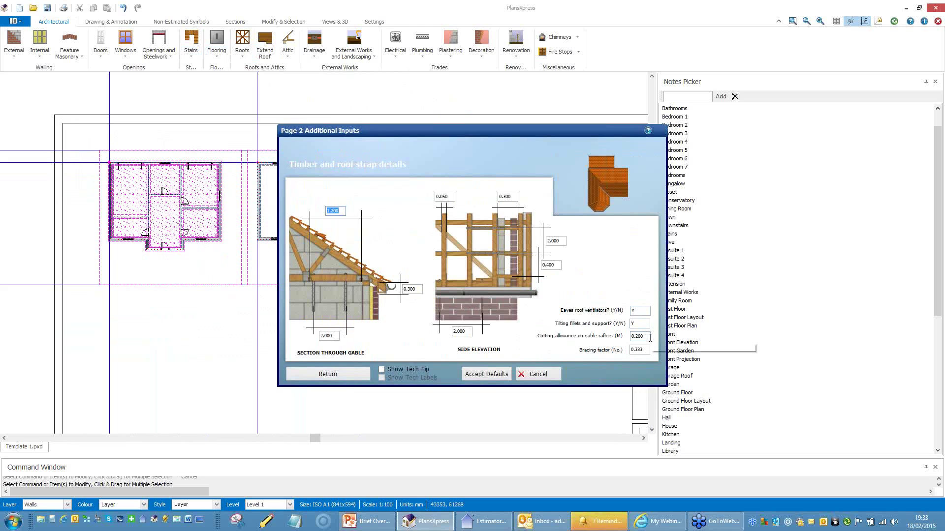
pyautogui.click(326, 373)
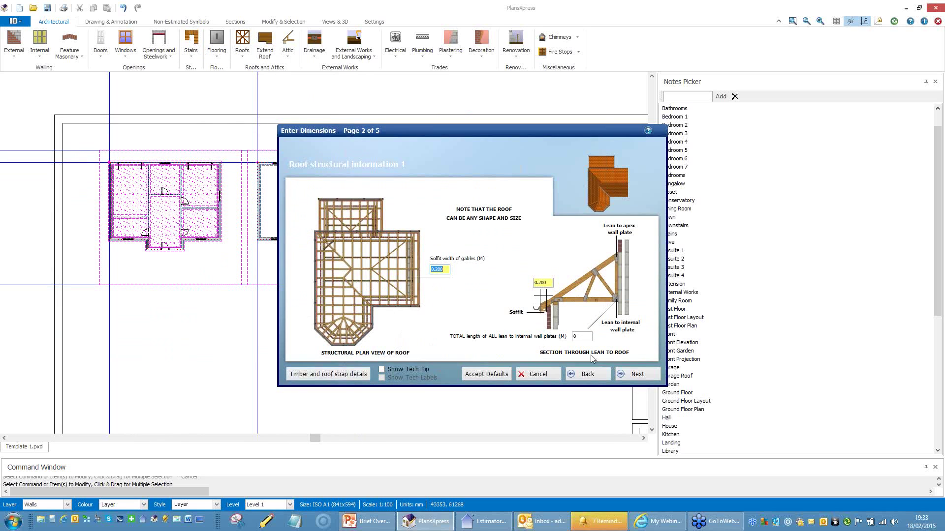
# - Keep the default soffit settings and set the gutter clip fixing centres to 1 m in the truss roof's gutter details
pyautogui.click(637, 374)
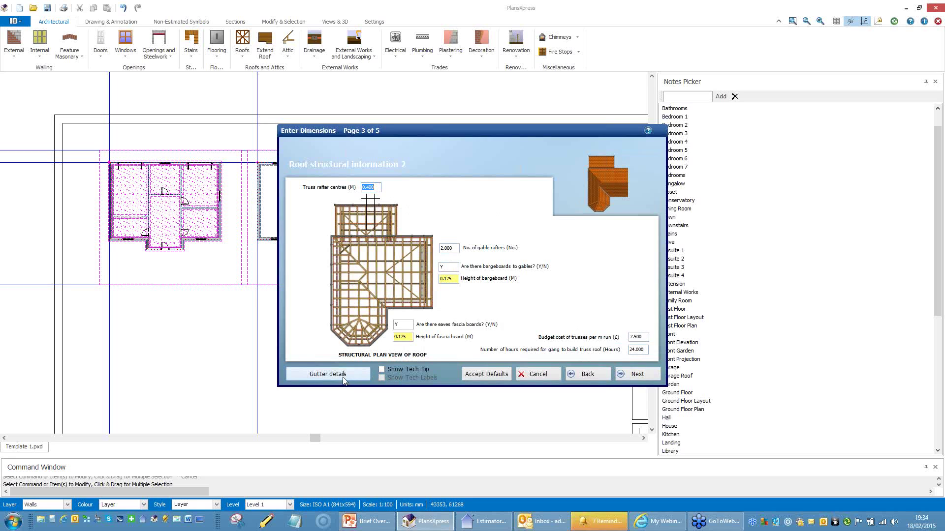
pyautogui.click(327, 374)
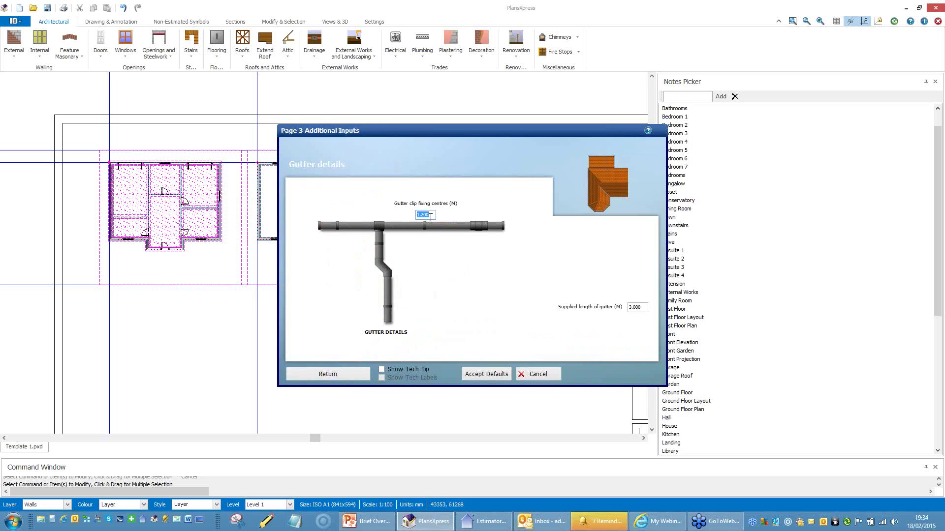
pyautogui.write('1')
pyautogui.click(345, 377)
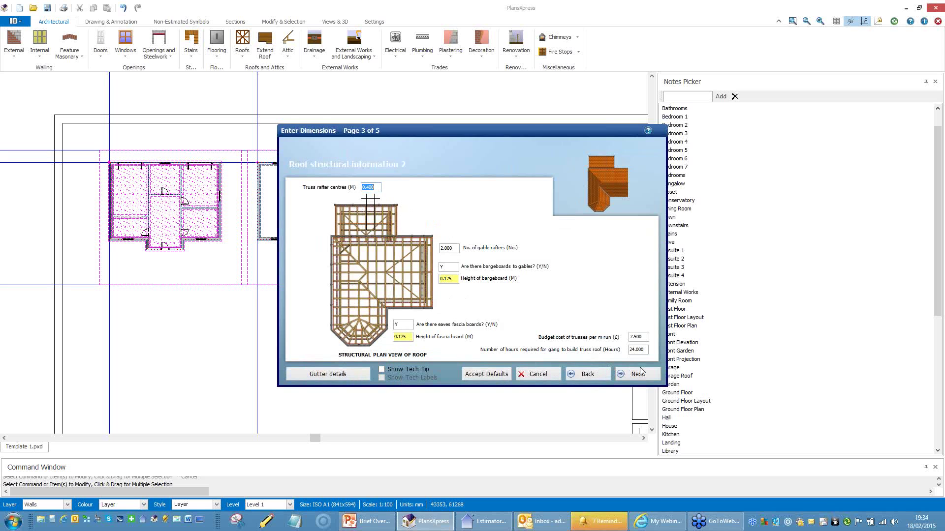
# - Advance the truss roof setup through tiling and insulation to the roof finishes, and close the Outlook inbox
pyautogui.click(640, 374)
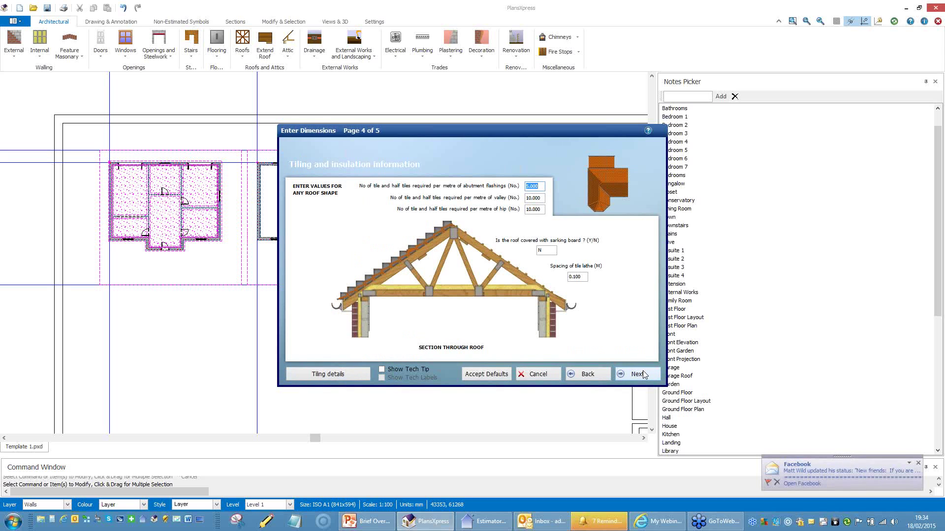
pyautogui.click(642, 374)
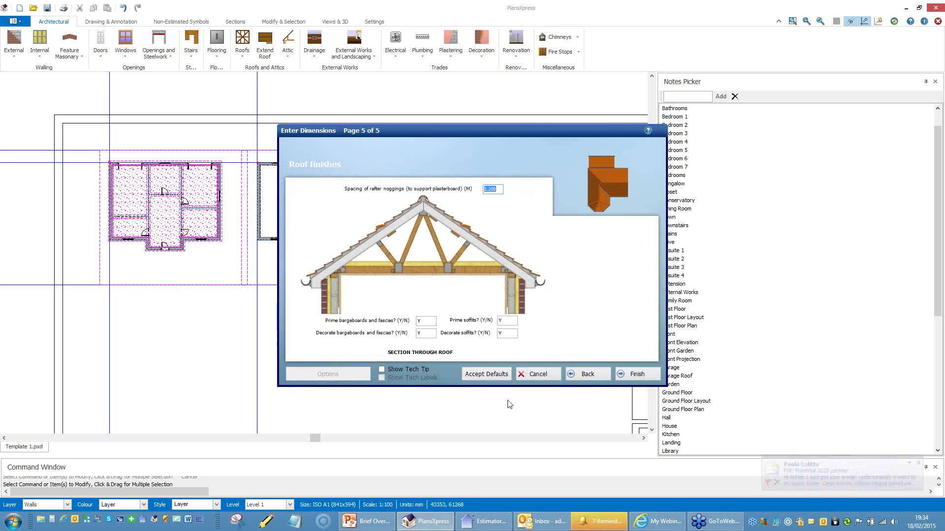
pyautogui.rightClick(551, 527)
pyautogui.click(523, 495)
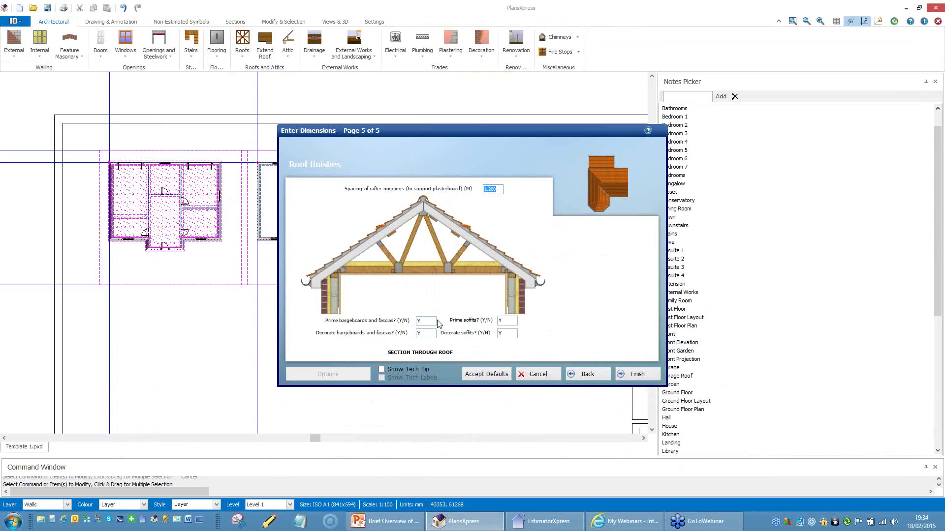
# - Finish the truss roof setup with the default roof finishes and choose the plain Apex Roof as the roof type
pyautogui.doubleClick(417, 320)
pyautogui.click(637, 375)
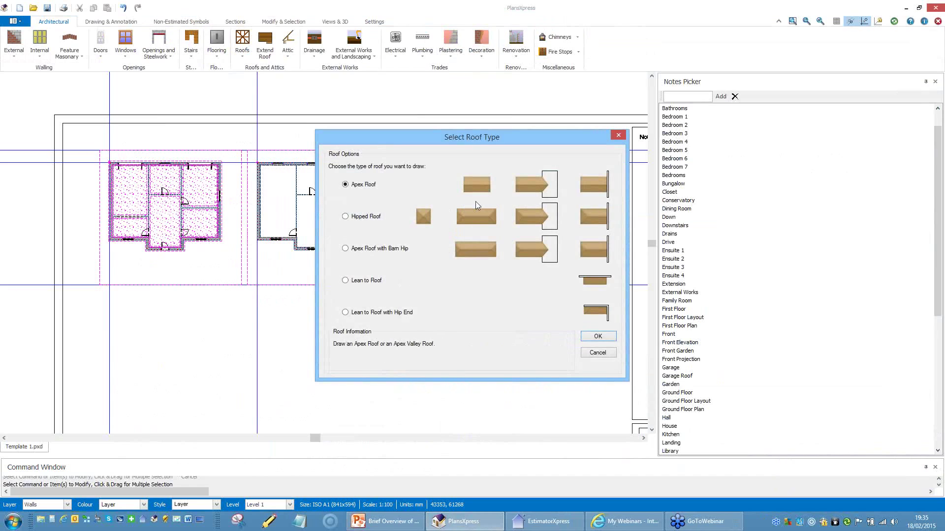
pyautogui.click(487, 190)
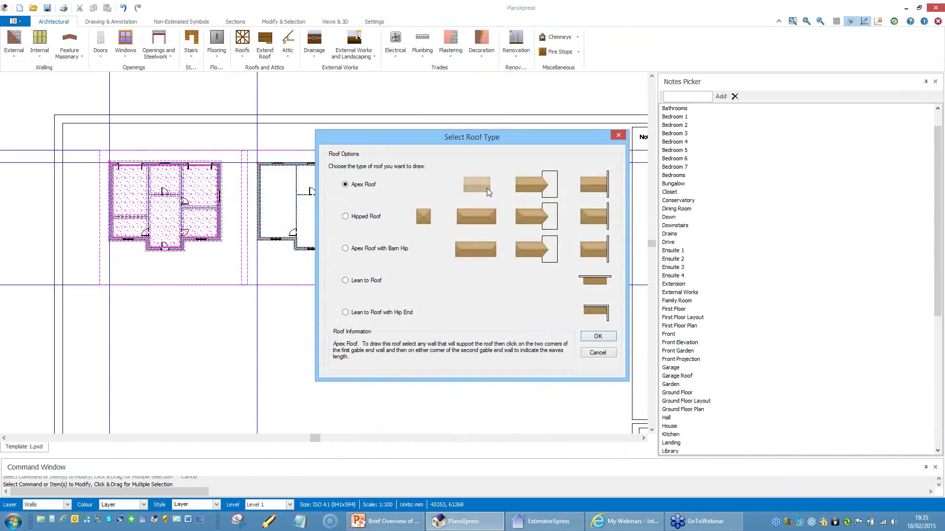
pyautogui.click(605, 338)
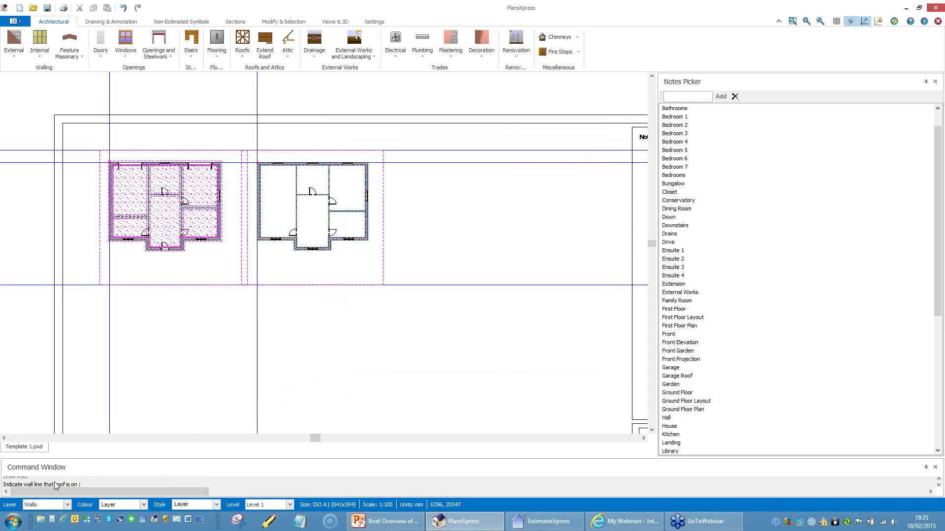
# - Draw the apex roof over the first floor's main rectangle from its left gable wall to the far upper-right corner, declining flat ceiling, bracing and rainwater pipes
pyautogui.scroll(4, 258, 227)
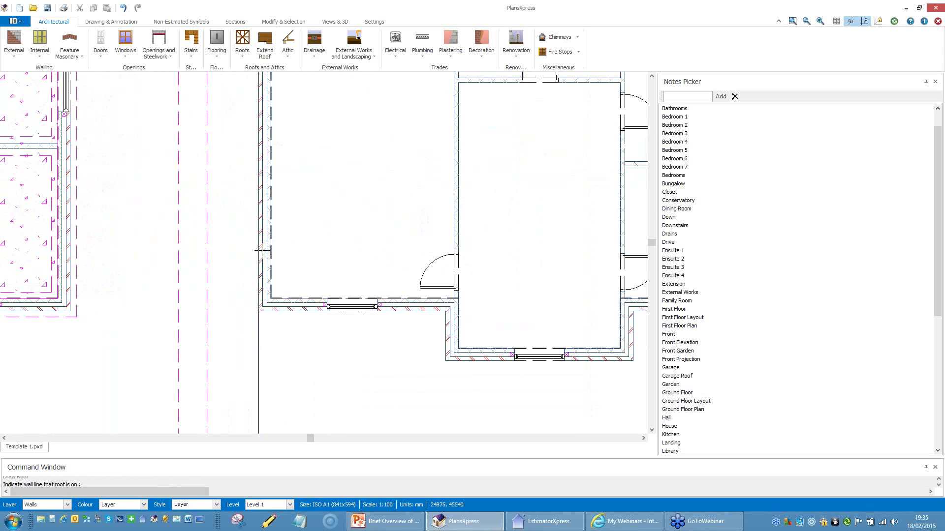
pyautogui.click(260, 290)
pyautogui.scroll(3, 247, 316)
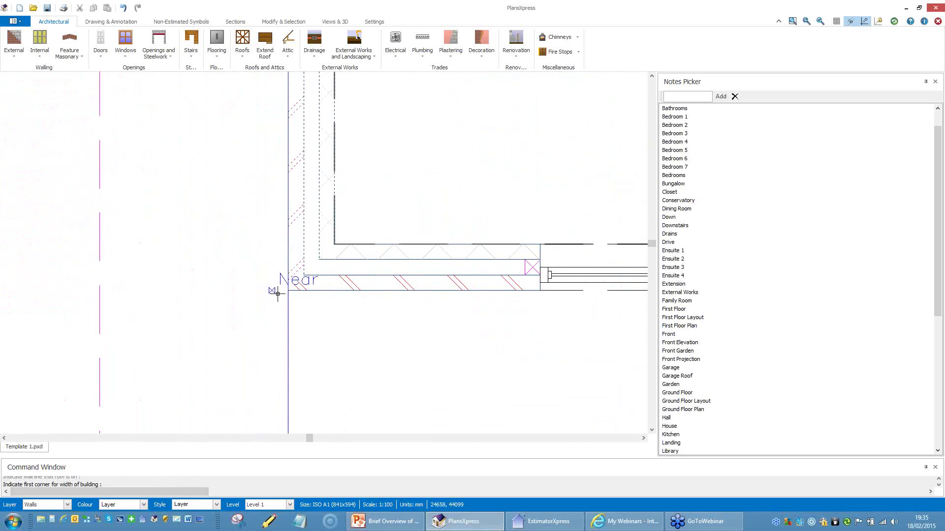
pyautogui.click(284, 293)
pyautogui.scroll(-3, 327, 338)
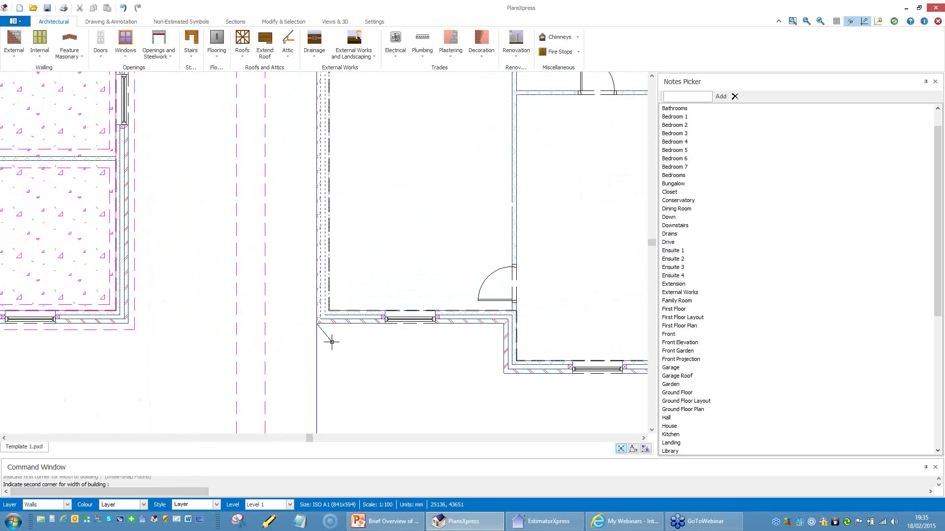
pyautogui.scroll(3, 323, 108)
pyautogui.click(327, 175)
pyautogui.scroll(-2, 310, 187)
pyautogui.scroll(-3, 271, 205)
pyautogui.scroll(4, 448, 196)
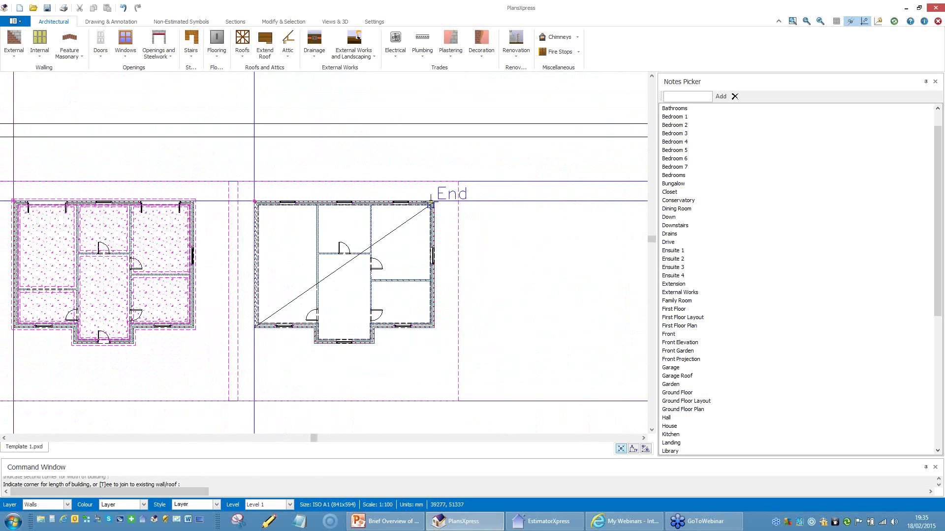
pyautogui.click(429, 187)
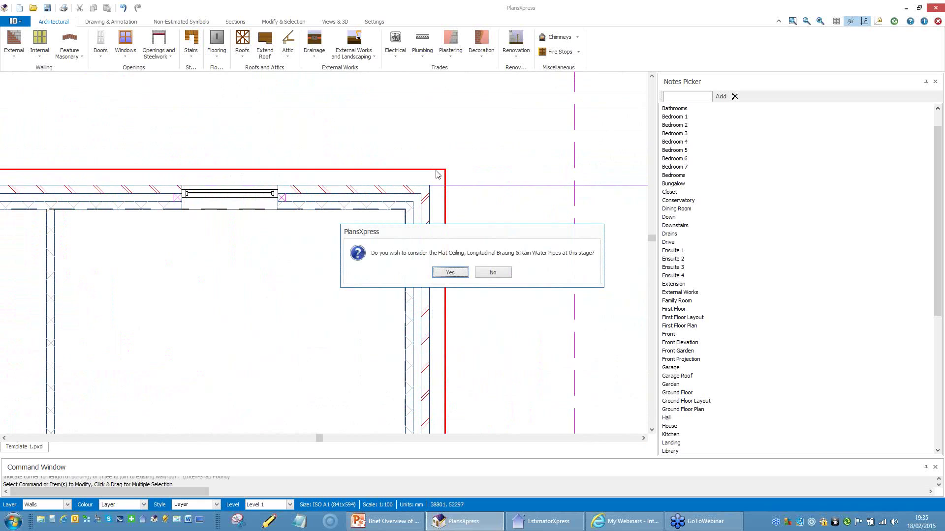
pyautogui.click(494, 273)
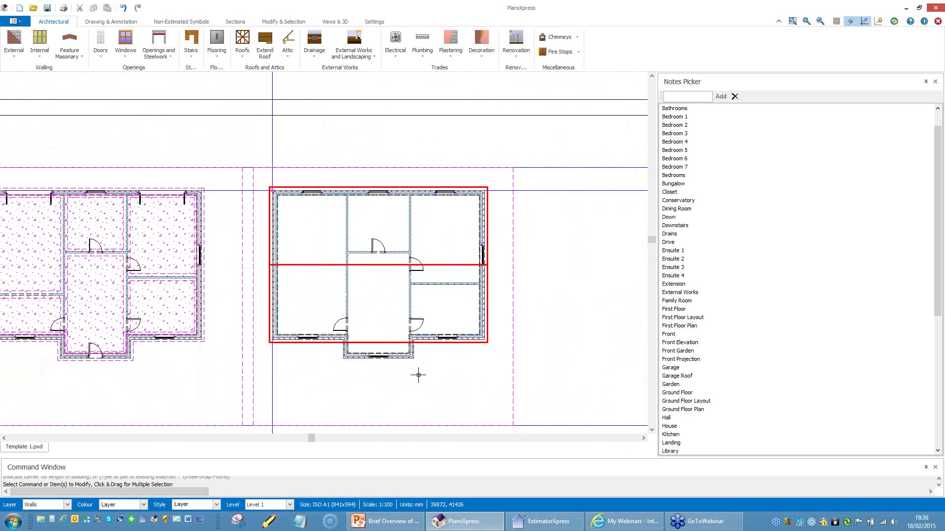
# - Start a second 40 degree truss roof with the default dimensions and the Apex Roof type
pyautogui.click(241, 41)
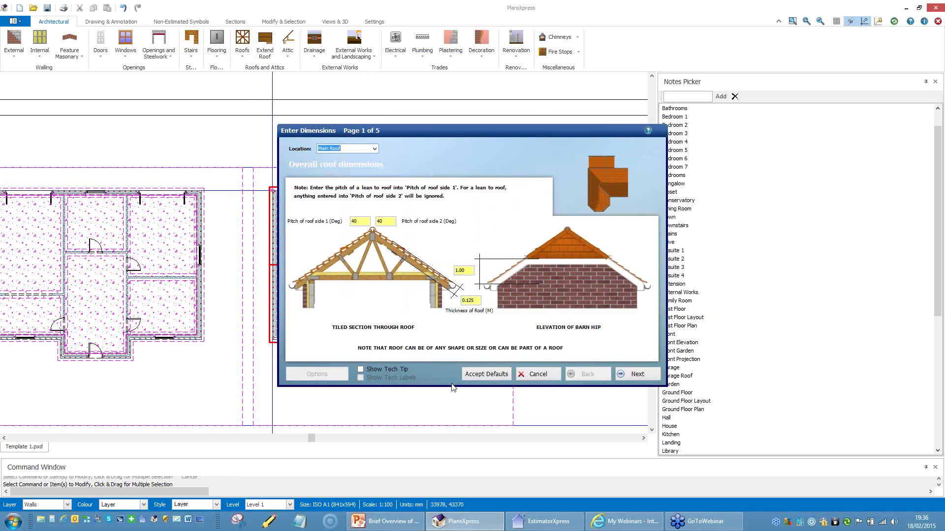
pyautogui.click(487, 374)
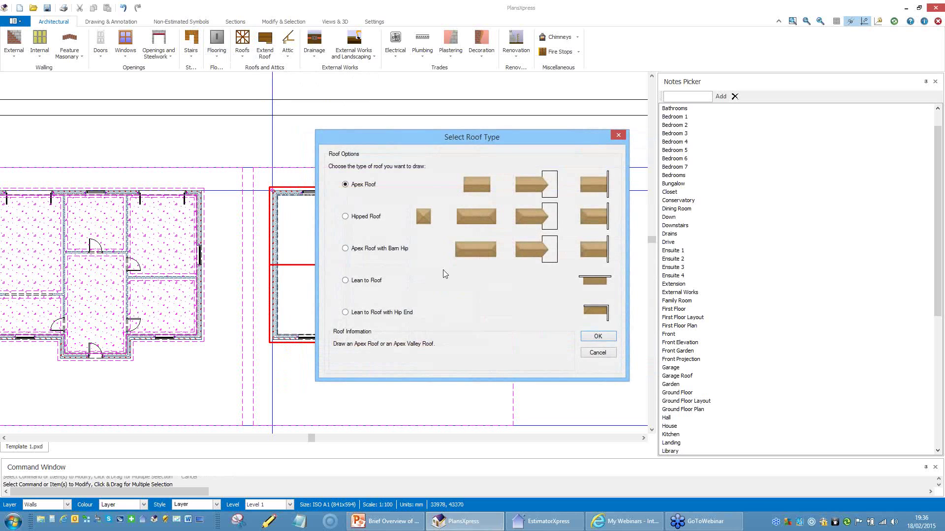
pyautogui.click(598, 336)
# - Draw the roof across the first floor's front projection and tee it into the main roof's front eaves line, declining ceiling, bracing and rainwater pipes
pyautogui.scroll(4, 321, 377)
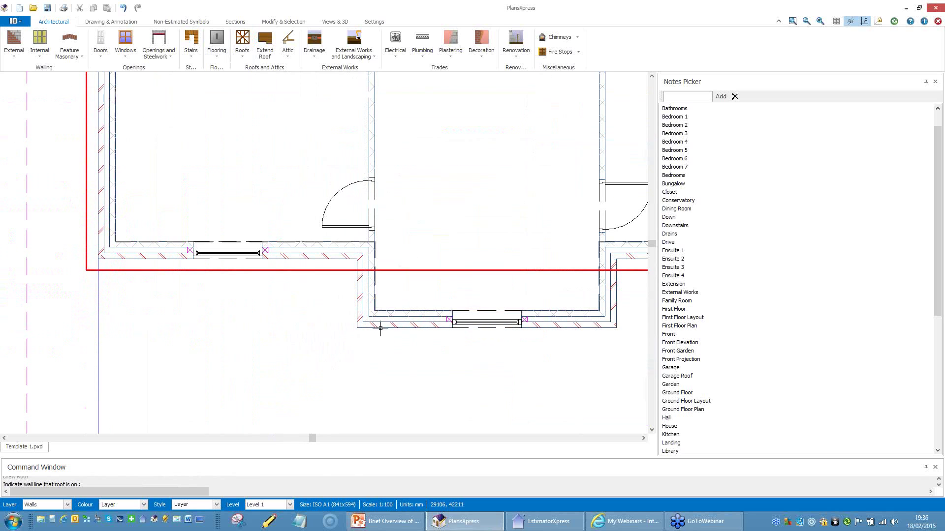
pyautogui.click(355, 328)
pyautogui.click(357, 328)
pyautogui.scroll(3, 624, 359)
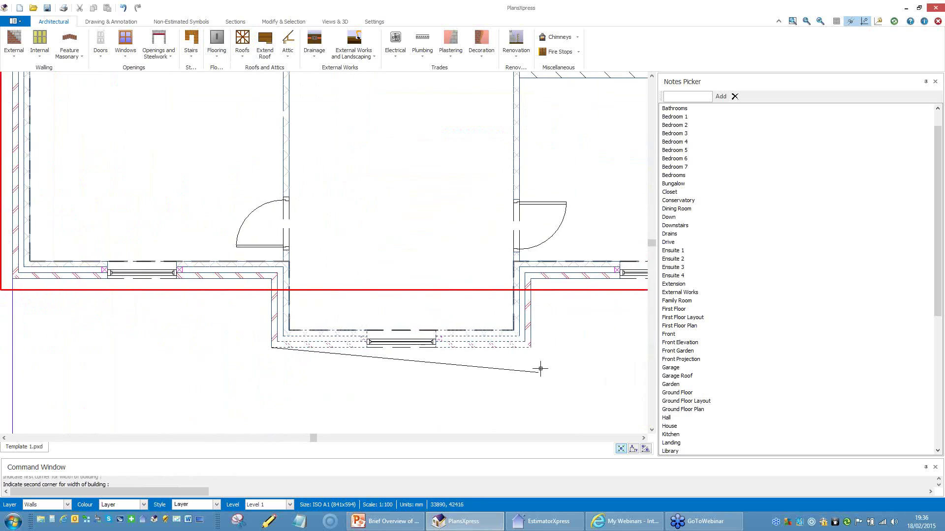
pyautogui.click(512, 316)
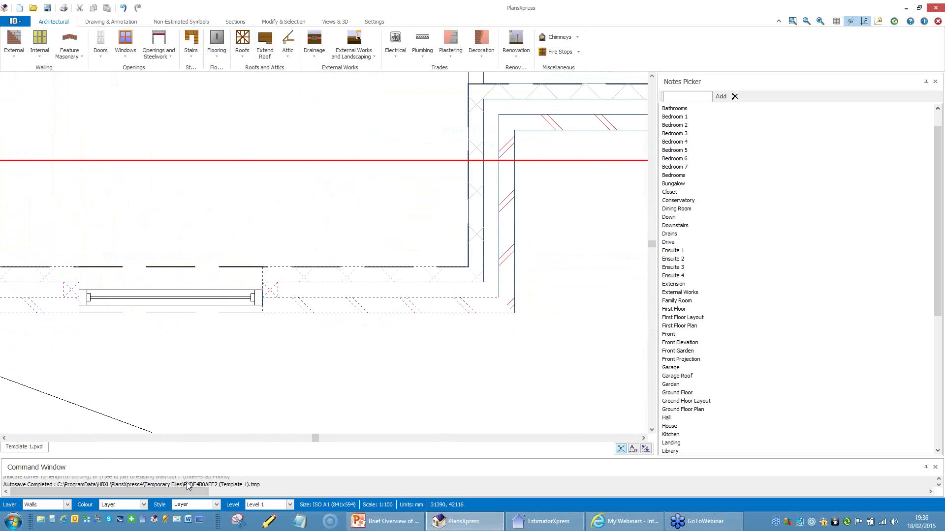
pyautogui.scroll(-1, 242, 371)
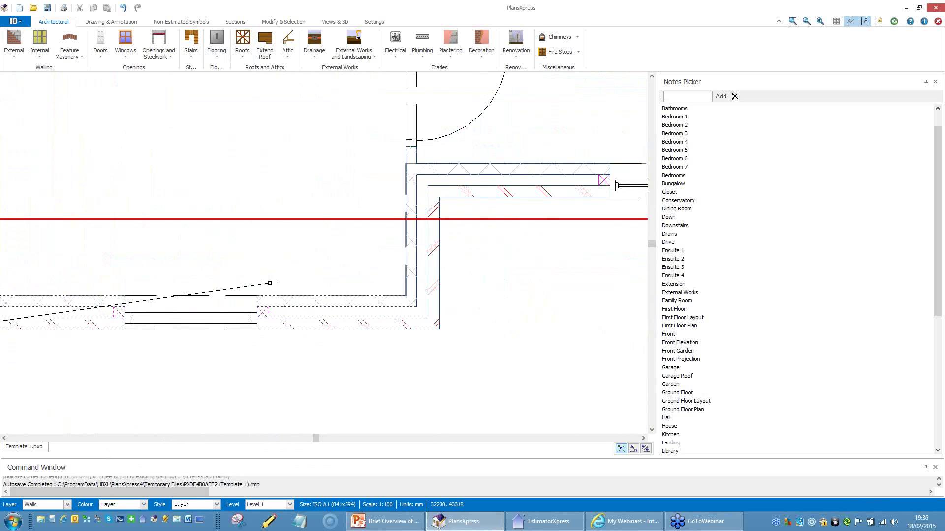
pyautogui.press('t')
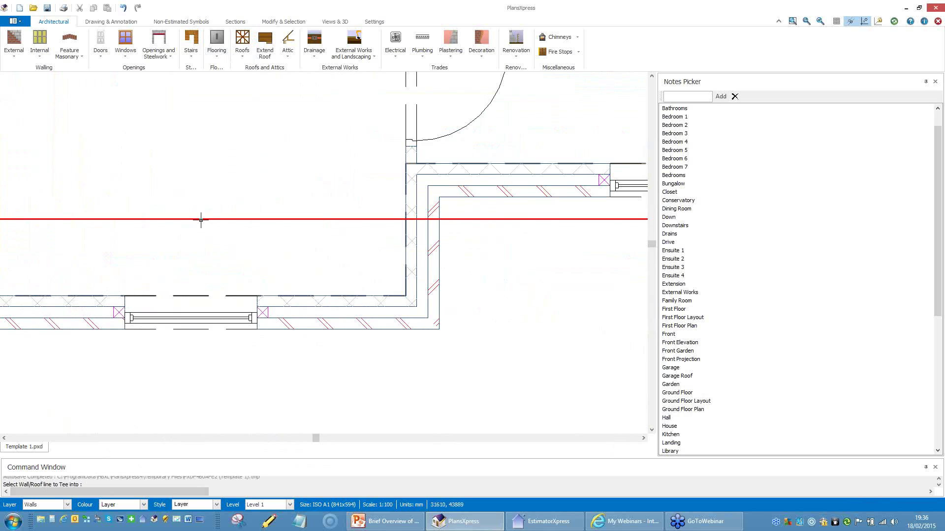
pyautogui.click(201, 218)
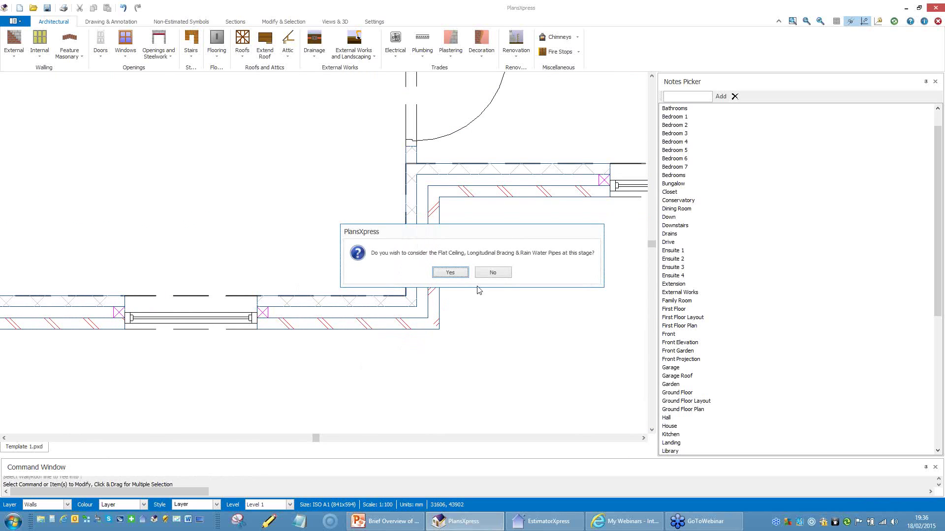
pyautogui.click(493, 272)
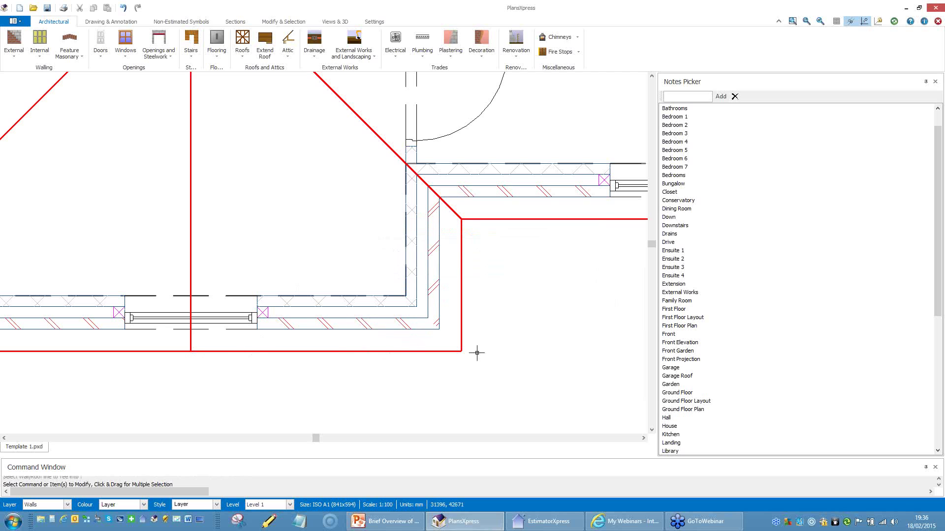
# - Save the drawing with both roofs in place
pyautogui.scroll(-3, 491, 300)
pyautogui.scroll(-4, 523, 324)
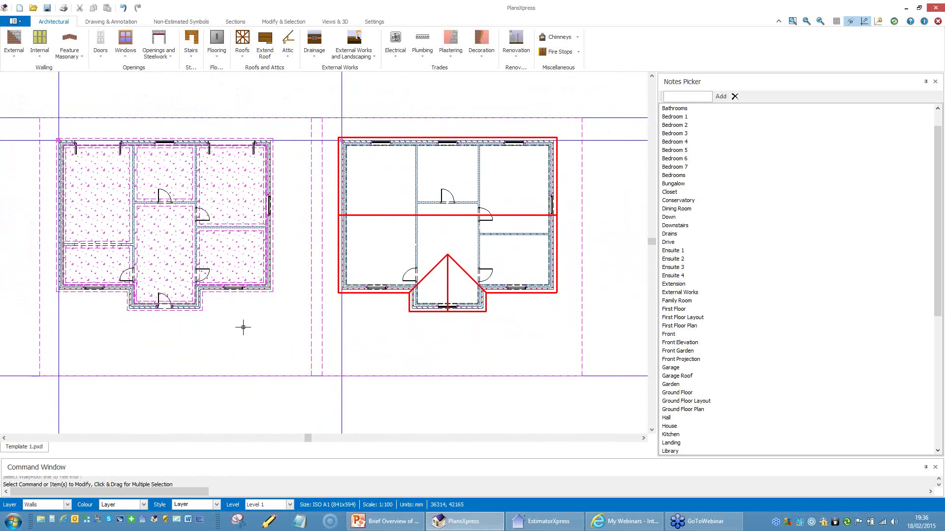
pyautogui.click(48, 8)
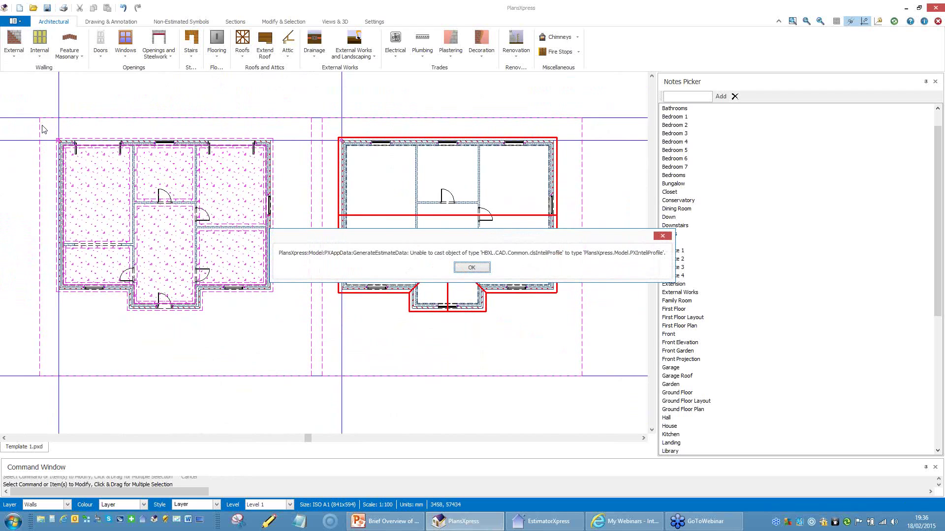
pyautogui.click(480, 268)
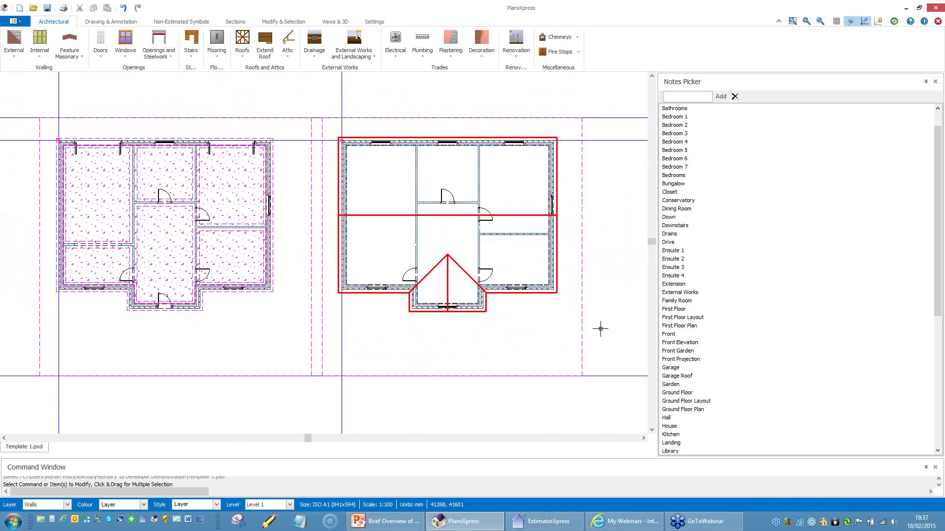
# - Examine the roofed house from the front in the textured 3D preview, and close the preview
pyautogui.scroll(-2, 610, 313)
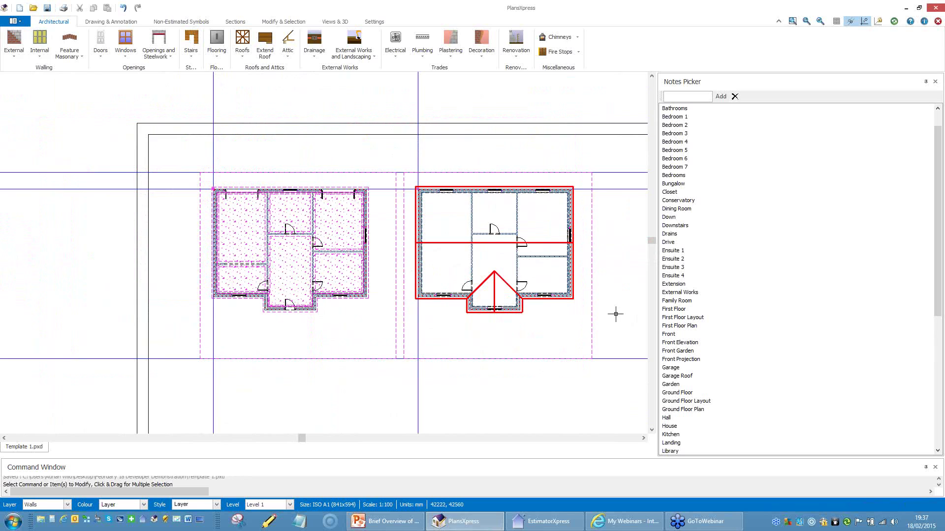
pyautogui.moveTo(607, 314); pyautogui.dragTo(443, 243, button='middle')
pyautogui.scroll(1, 437, 244)
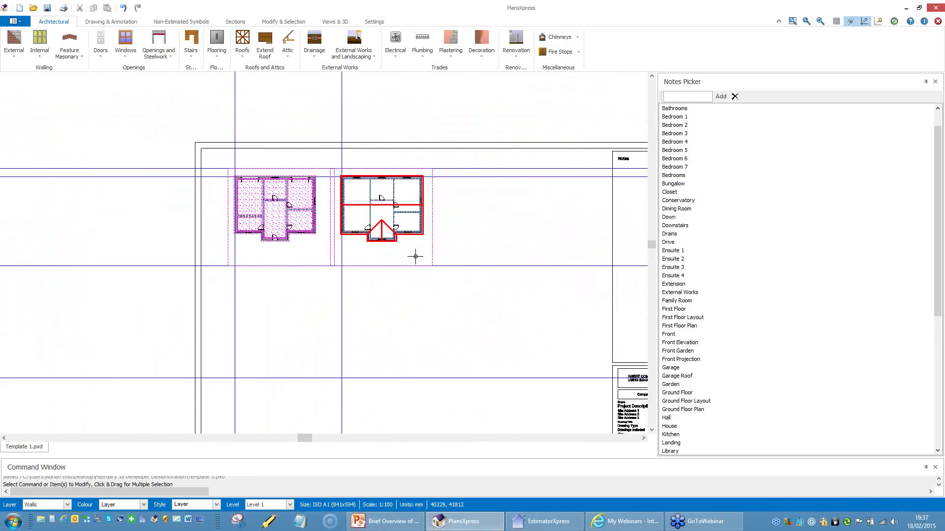
pyautogui.scroll(1, 413, 256)
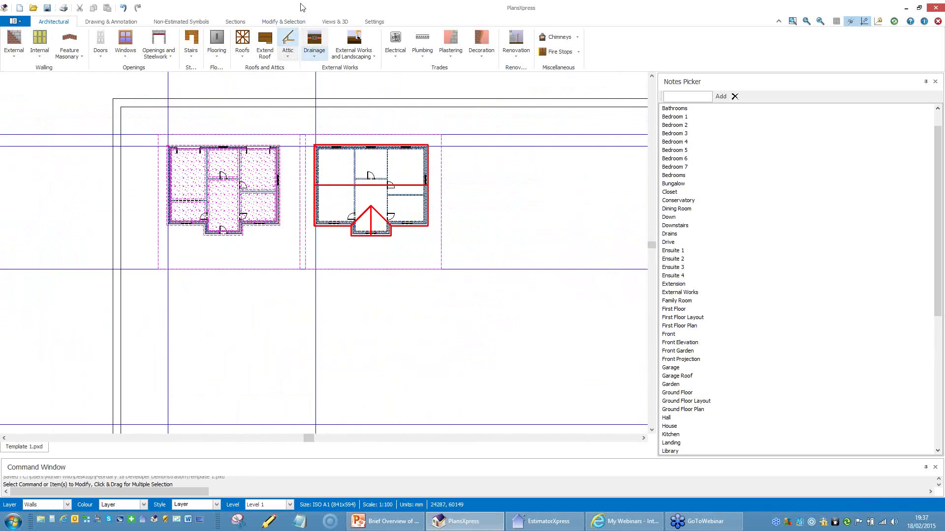
pyautogui.click(329, 23)
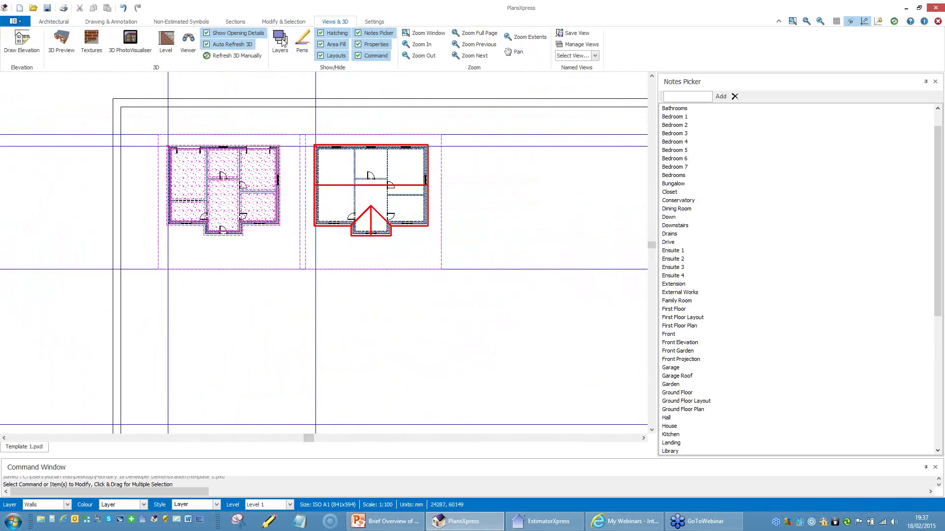
pyautogui.click(60, 39)
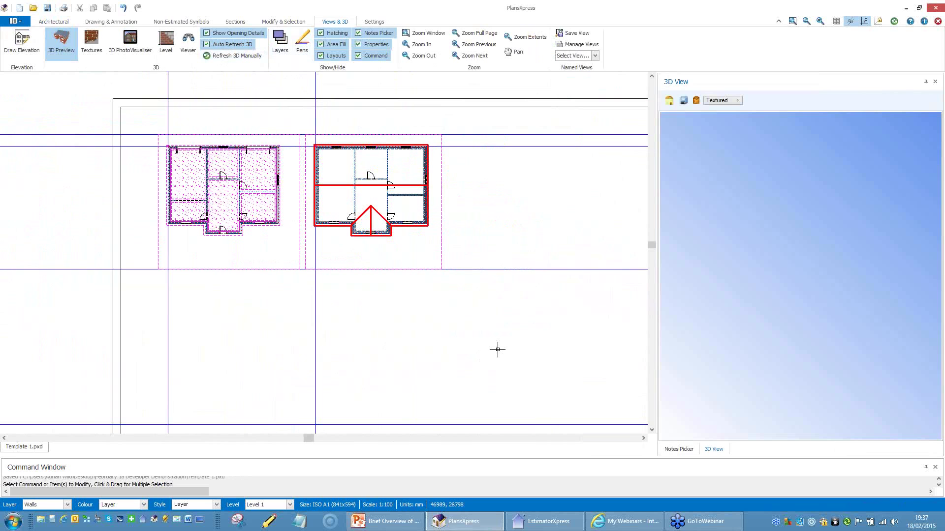
pyautogui.moveTo(864, 343); pyautogui.dragTo(789, 318)
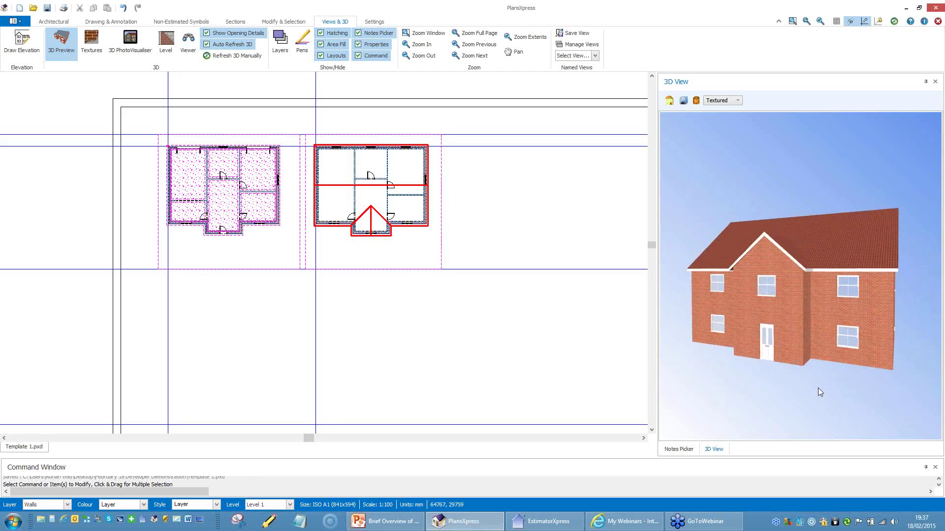
pyautogui.click(935, 82)
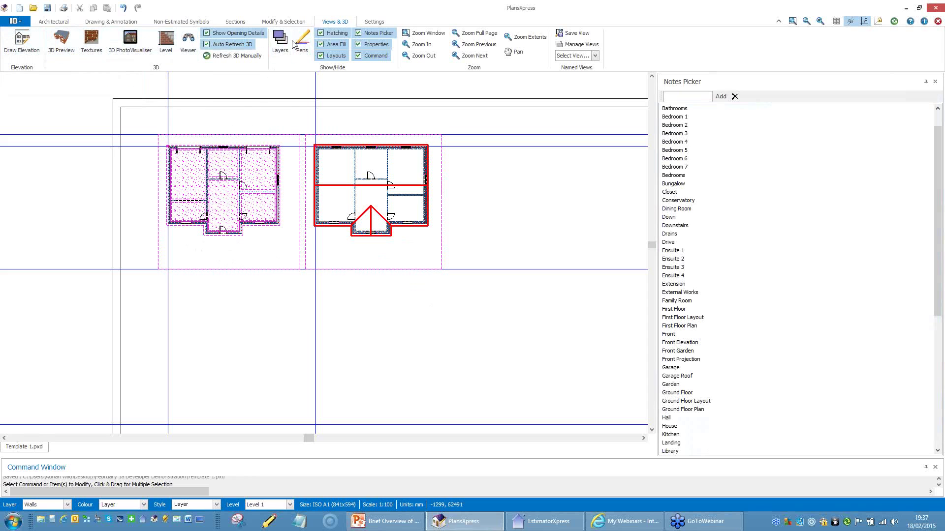
# - Start an elevation based on the outer wall of the ground floor's front projection, and enlarge the Command Window to show more prompt lines
pyautogui.click(22, 41)
pyautogui.scroll(4, 206, 241)
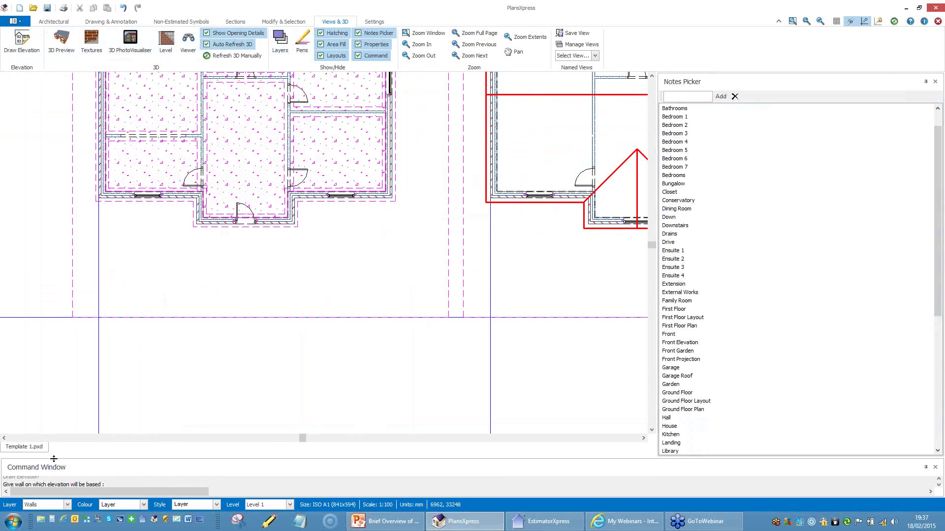
pyautogui.moveTo(55, 458); pyautogui.dragTo(59, 439)
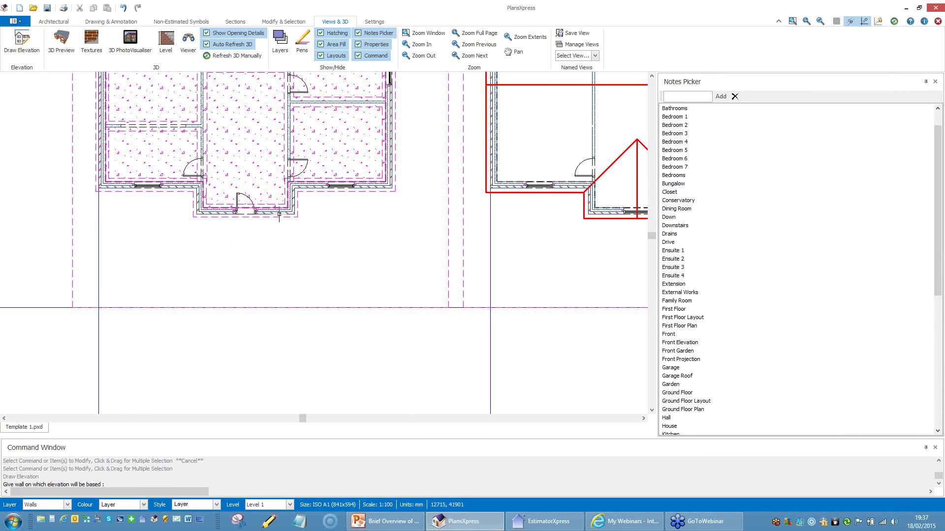
pyautogui.click(260, 260)
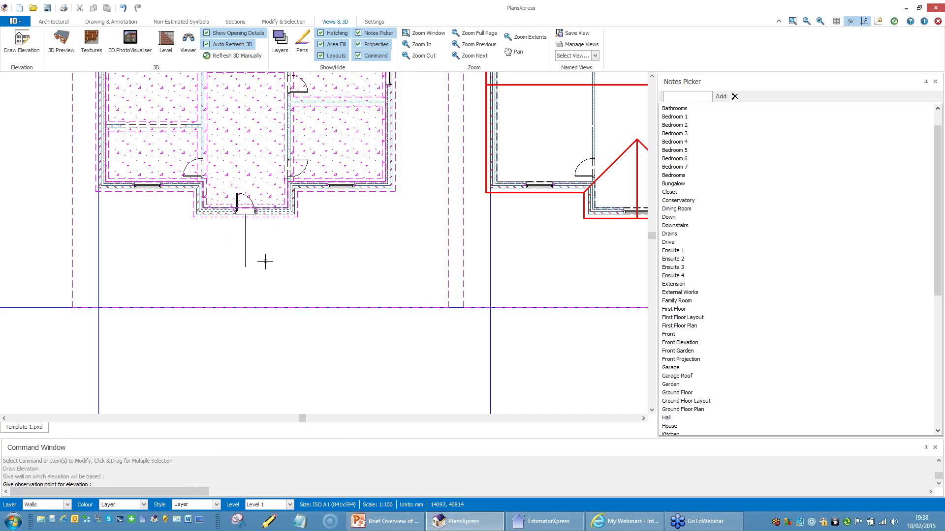
# - Set the front elevation's observation point in front of the entrance door and its view depth at the hall's rear wall
pyautogui.scroll(-3, 266, 262)
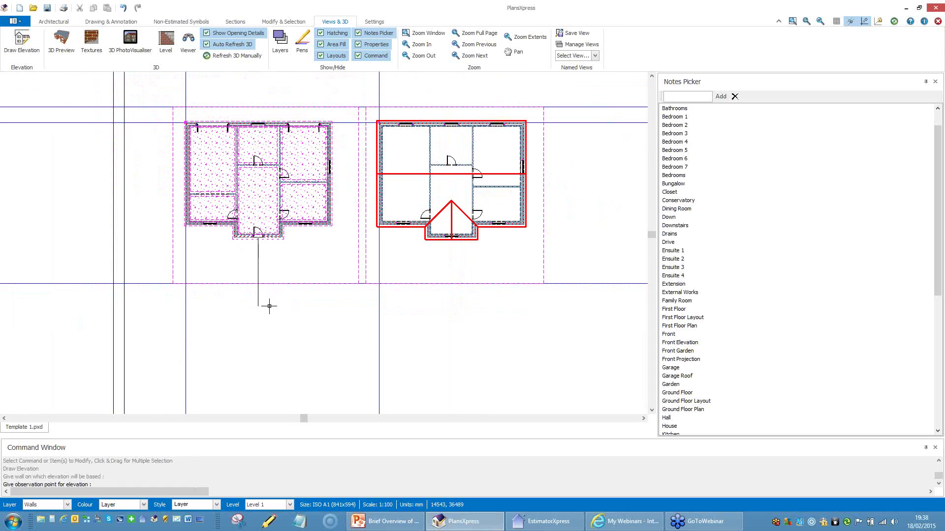
pyautogui.click(258, 165)
pyautogui.scroll(2, 259, 159)
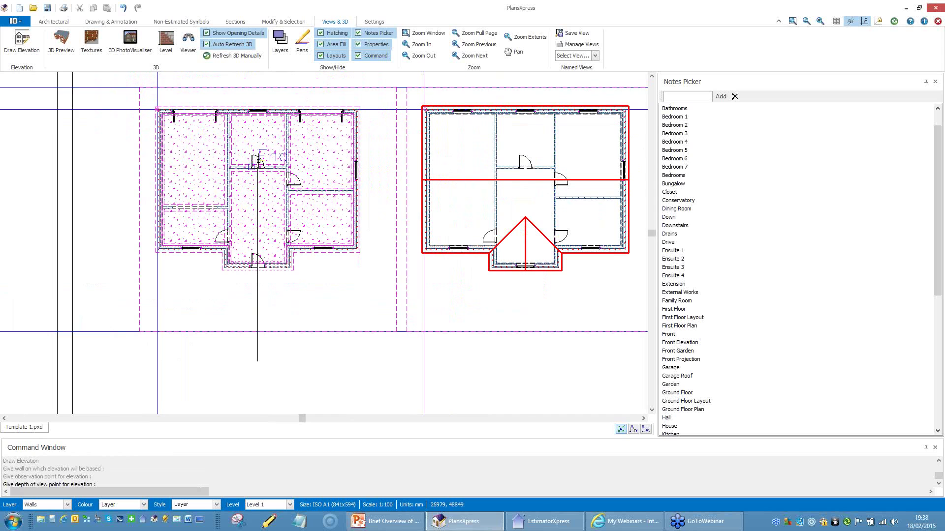
pyautogui.scroll(2, 257, 164)
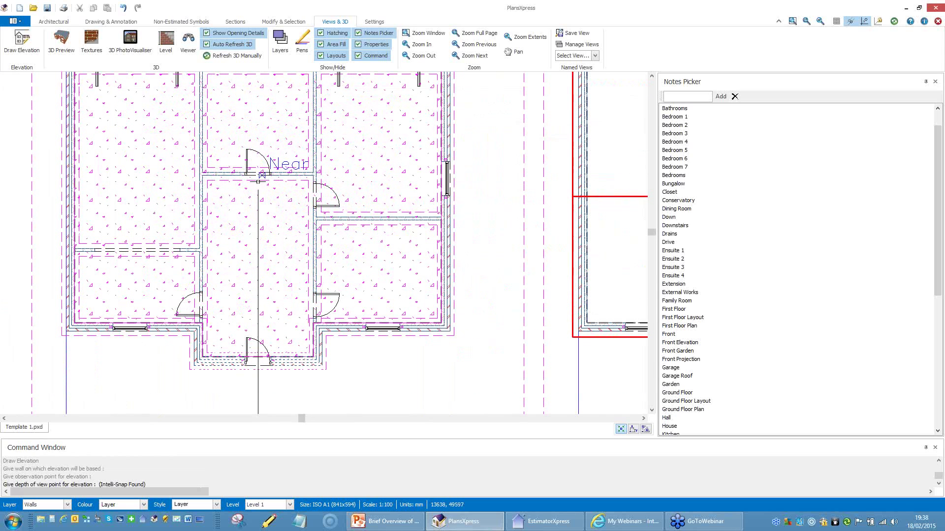
pyautogui.click(261, 175)
# - Set the front elevation's left and right extents just beyond the ground floor plan's side walls
pyautogui.scroll(-2, 260, 172)
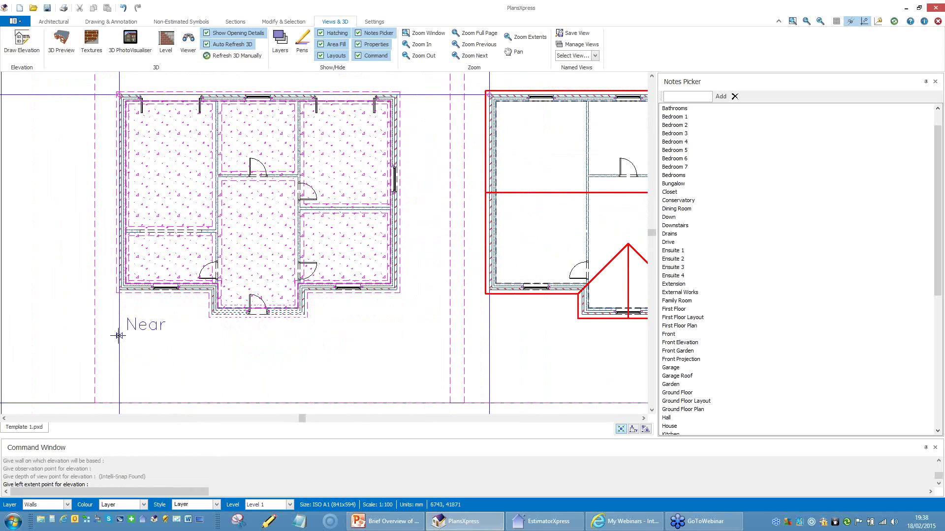
pyautogui.scroll(-2, 100, 334)
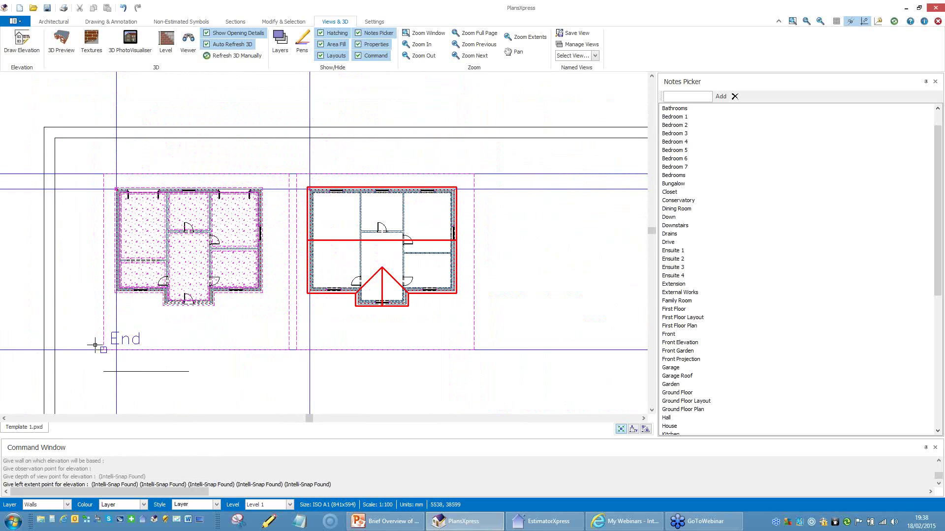
pyautogui.click(277, 371)
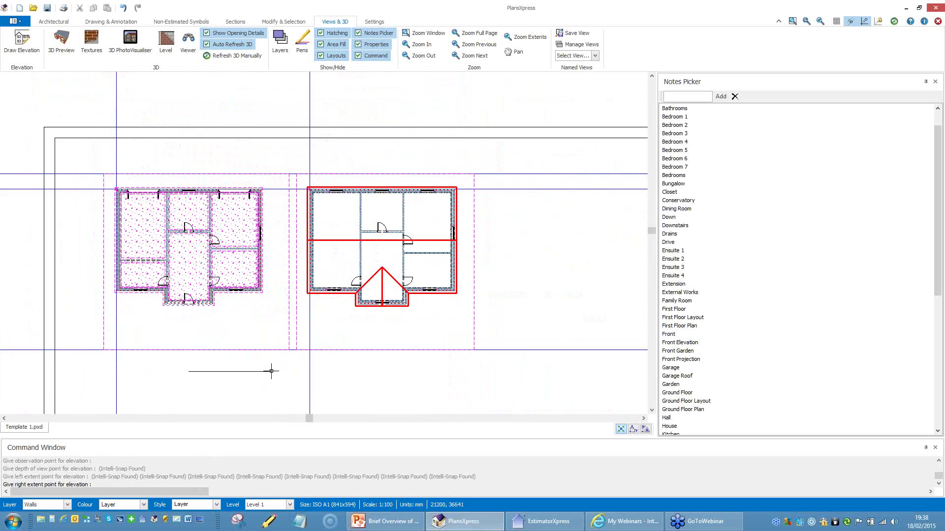
pyautogui.click(271, 372)
# - Place the front elevation for all levels, taking the ground floor's front-left outer corner to the guide line crossing below the plan
pyautogui.scroll(-3, 204, 348)
pyautogui.scroll(1, 211, 345)
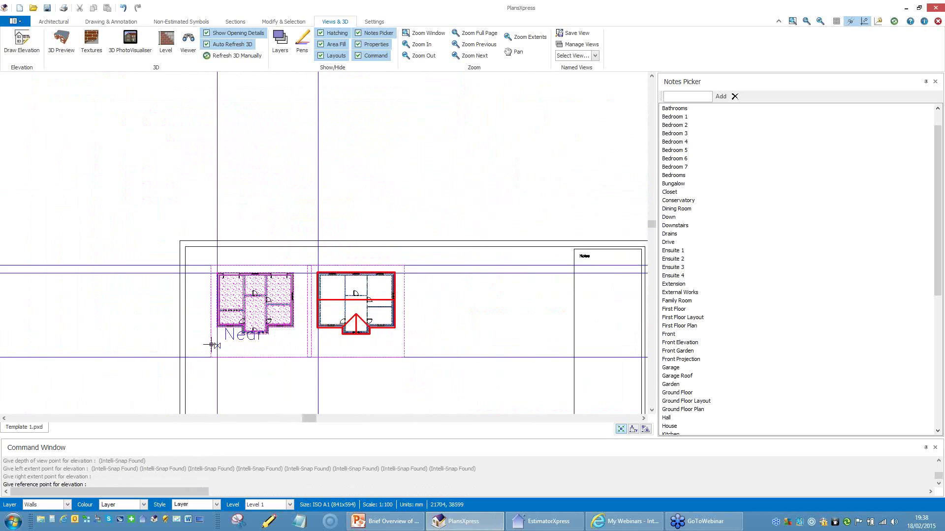
pyautogui.scroll(5, 212, 345)
pyautogui.click(251, 213)
pyautogui.scroll(-5, 260, 256)
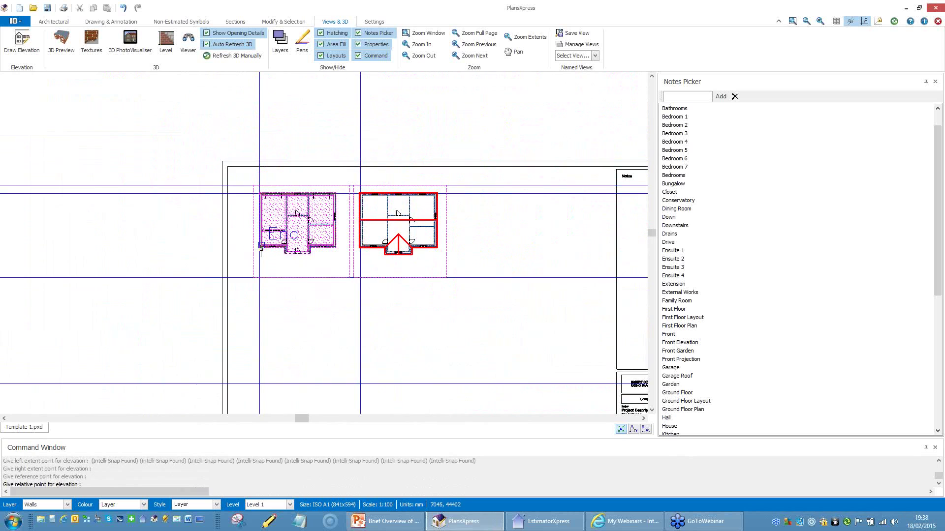
pyautogui.scroll(3, 303, 369)
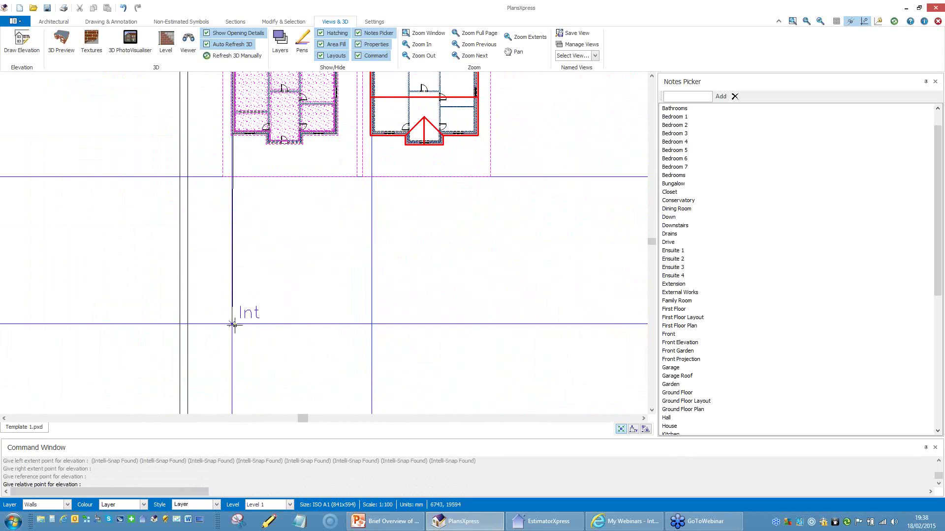
pyautogui.click(301, 364)
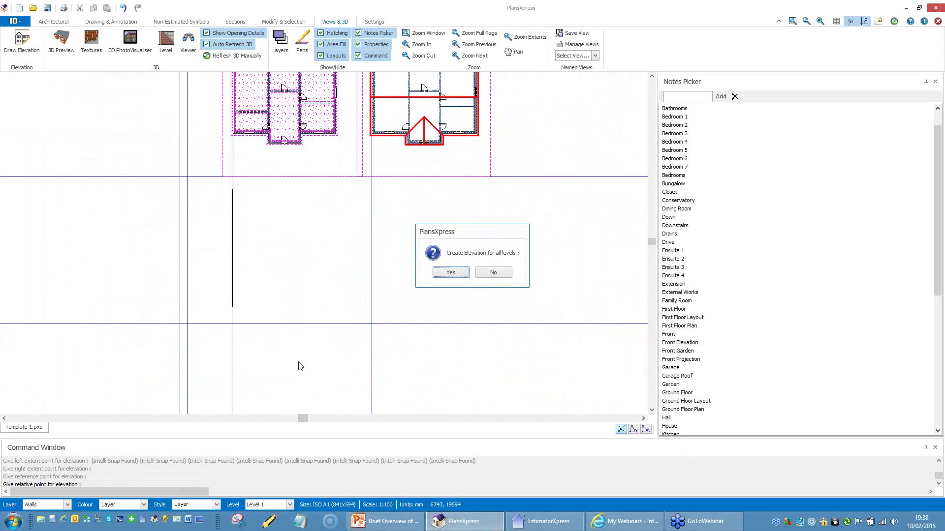
pyautogui.click(459, 278)
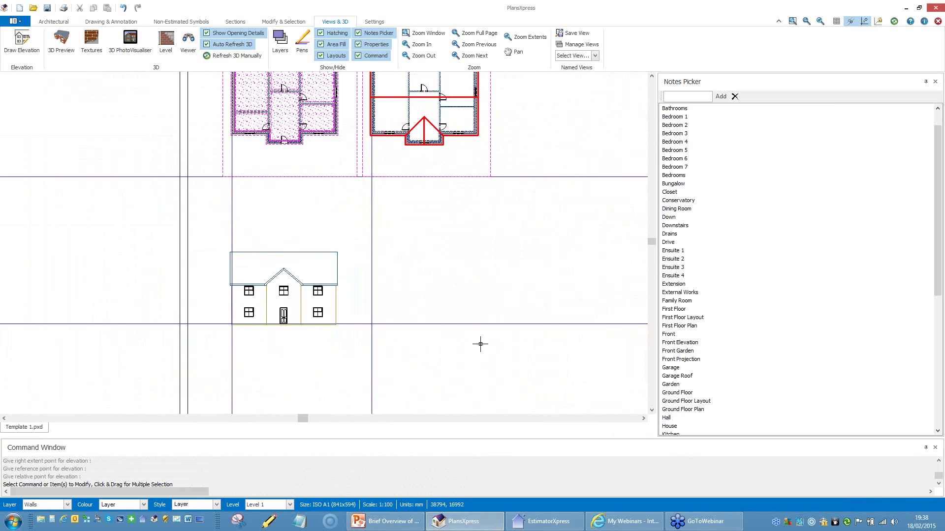
# - Start a second elevation based on the rear outer wall of the first floor plan
pyautogui.scroll(1, 303, 264)
pyautogui.scroll(-2, 302, 263)
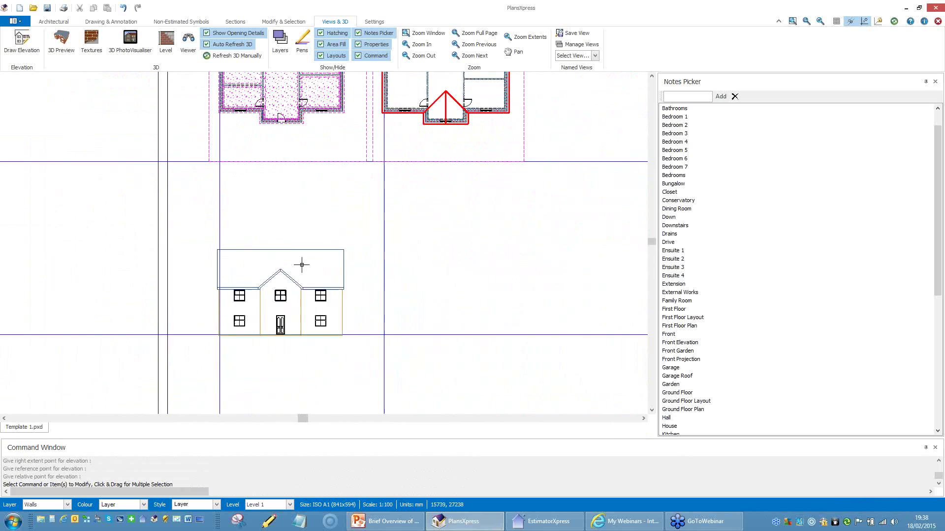
pyautogui.moveTo(394, 198); pyautogui.dragTo(374, 311, button='middle')
pyautogui.scroll(1, 373, 312)
pyautogui.scroll(1, 389, 228)
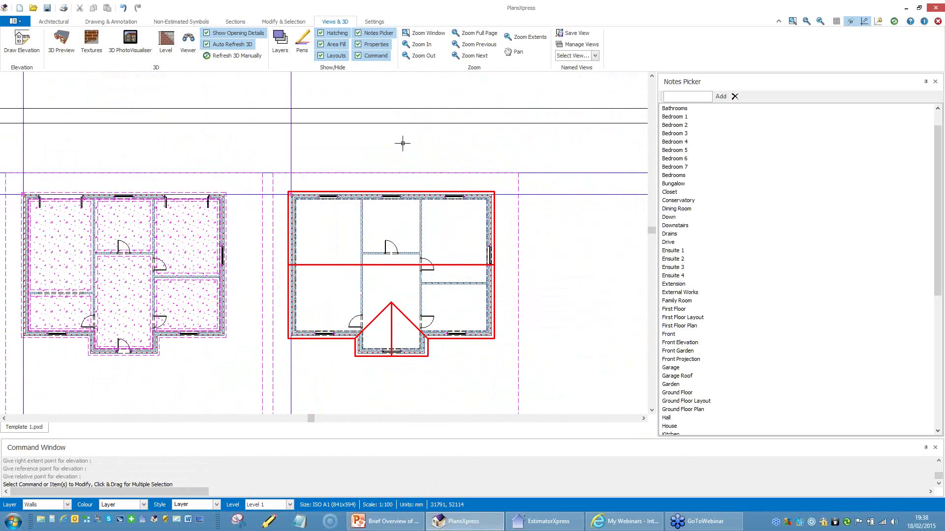
pyautogui.press('Return')
pyautogui.click(428, 172)
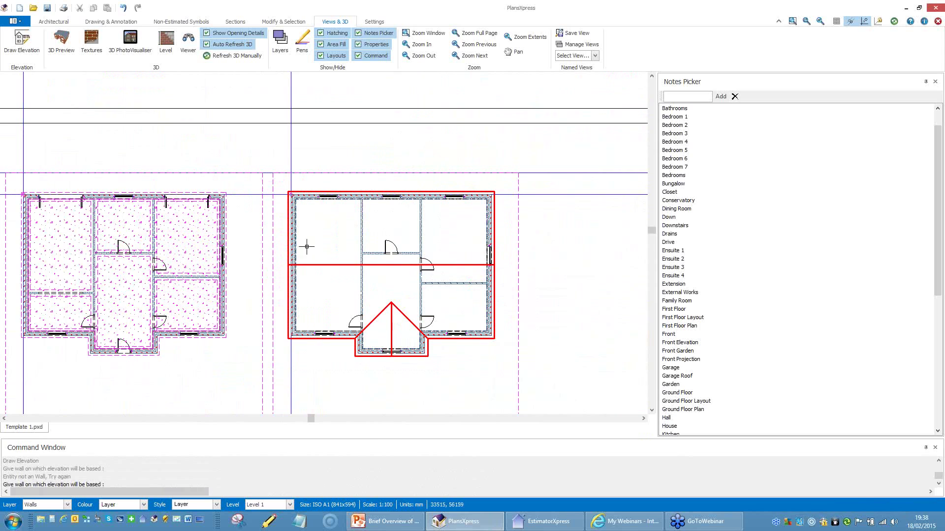
pyautogui.scroll(3, 415, 196)
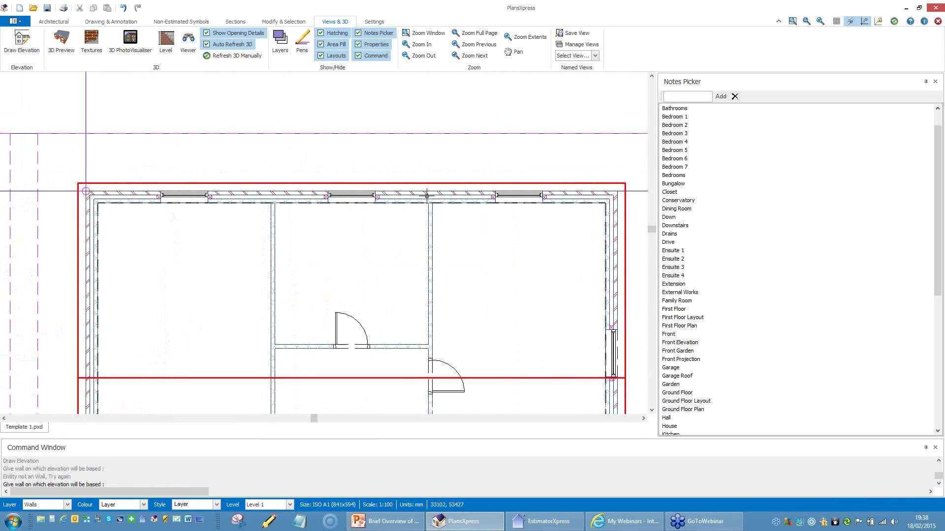
pyautogui.click(429, 195)
# - Set the rear elevation's observation point behind the house and its view depth inside the first floor landing, past the main ridge
pyautogui.scroll(-1, 436, 195)
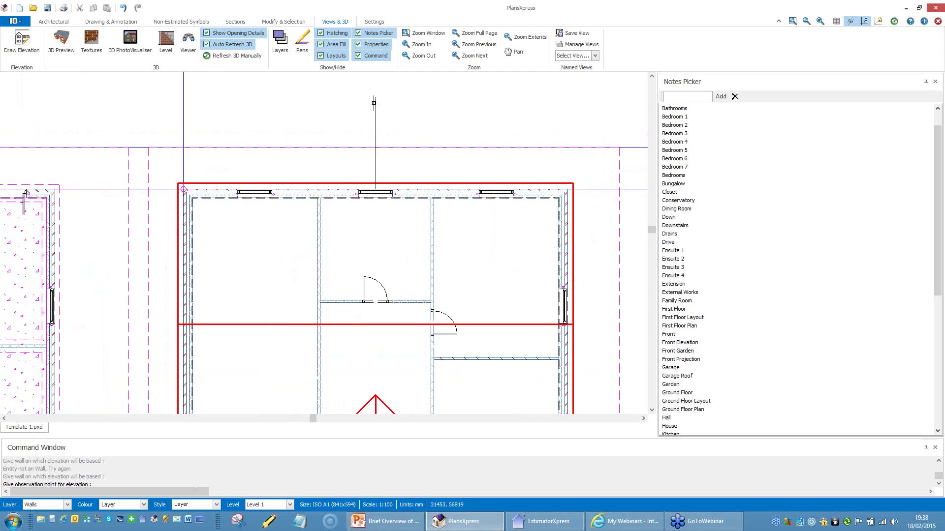
pyautogui.scroll(-2, 370, 290)
pyautogui.click(373, 286)
pyautogui.scroll(3, 373, 284)
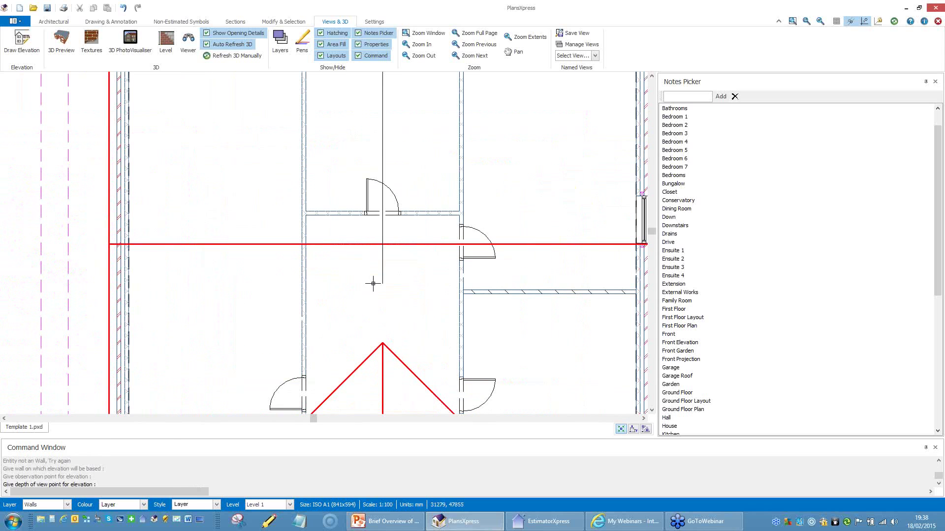
pyautogui.click(378, 283)
# - Set the rear elevation's left and right extents beyond the first floor plan's side walls
pyautogui.scroll(-4, 377, 283)
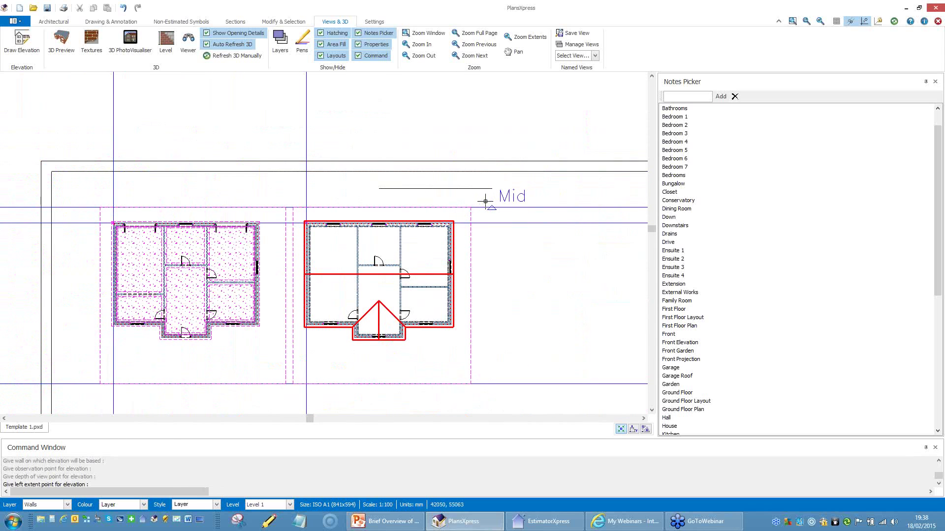
pyautogui.click(266, 193)
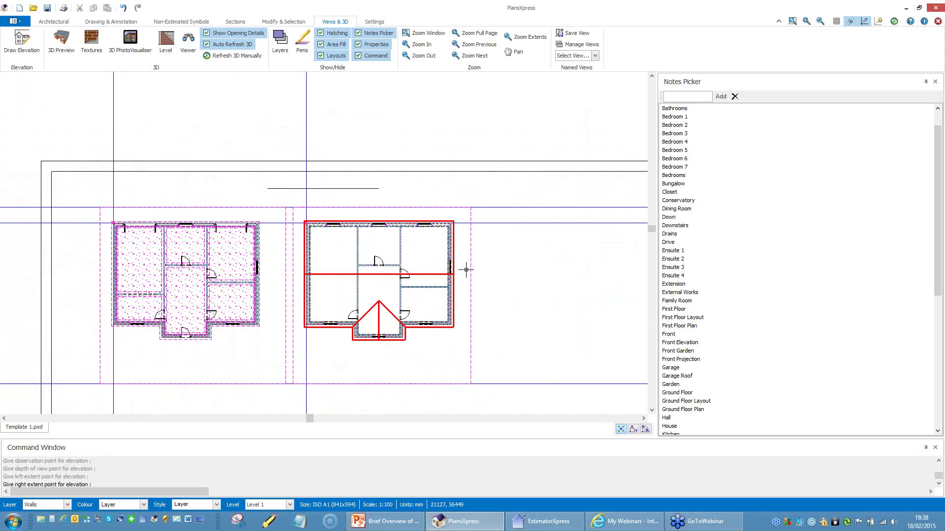
pyautogui.click(453, 224)
# - Place the rear elevation for all levels beside the front one, from the first floor's rear-right outer corner to the second guide line crossing
pyautogui.scroll(5, 453, 224)
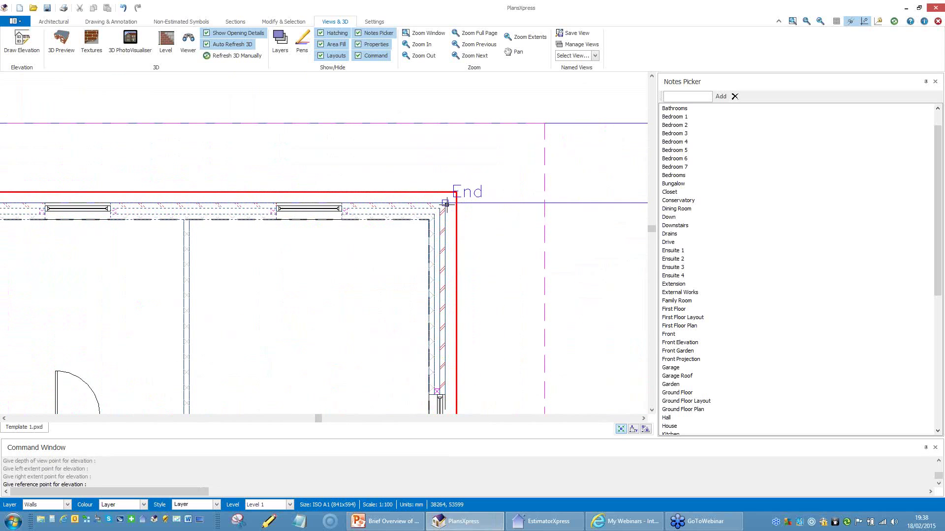
pyautogui.click(456, 219)
pyautogui.scroll(-5, 472, 236)
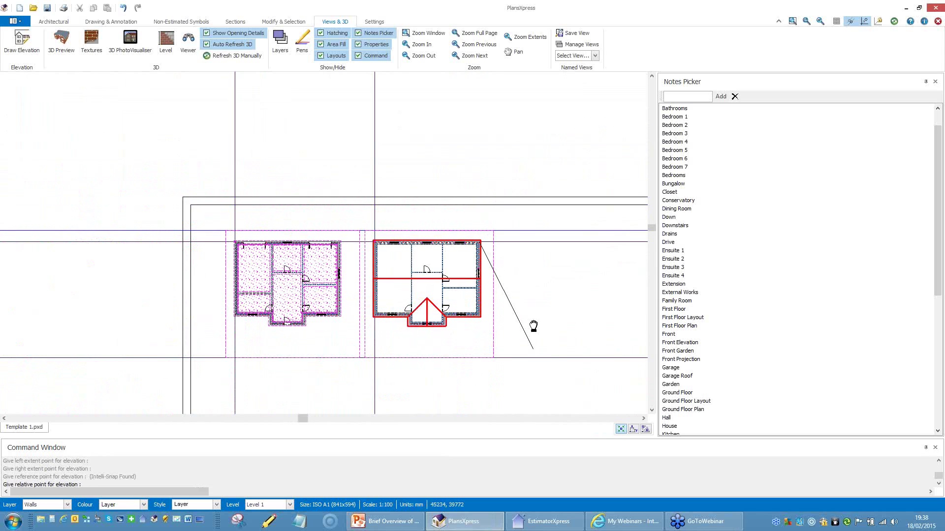
pyautogui.scroll(3, 405, 379)
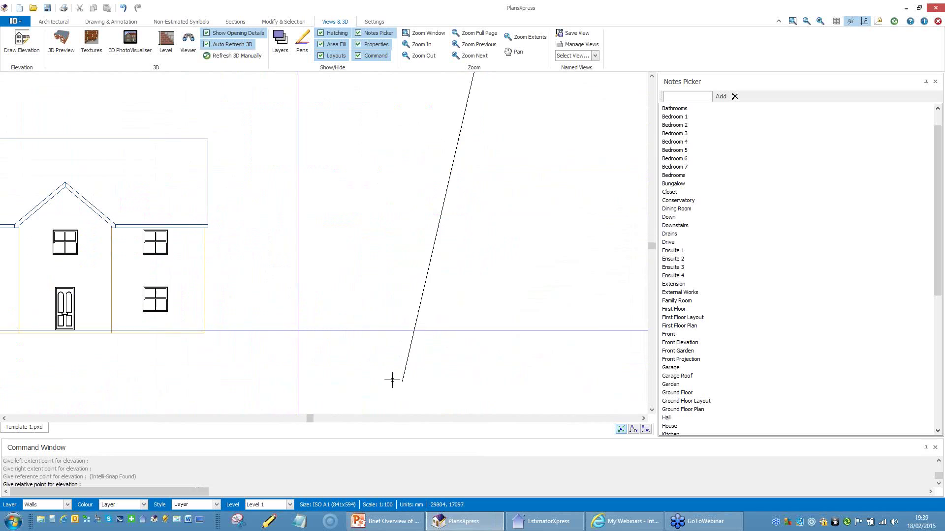
pyautogui.click(299, 330)
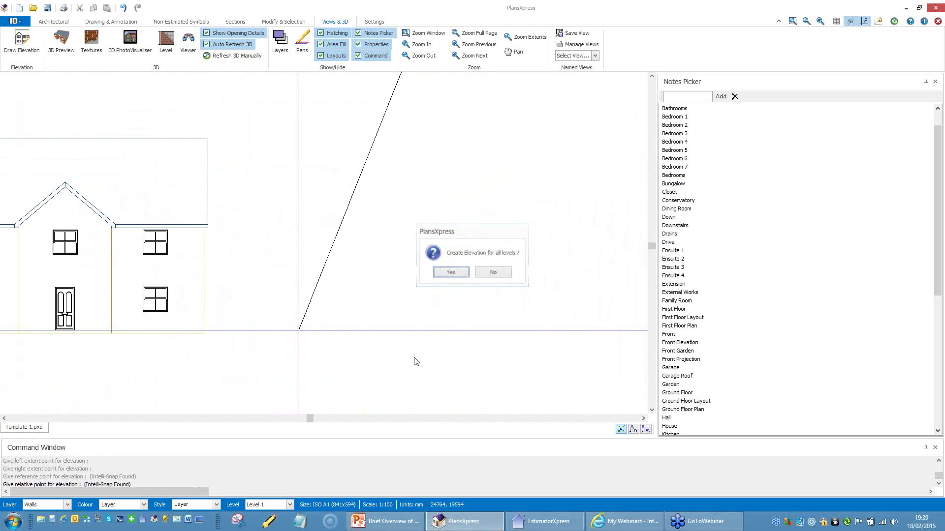
pyautogui.click(450, 273)
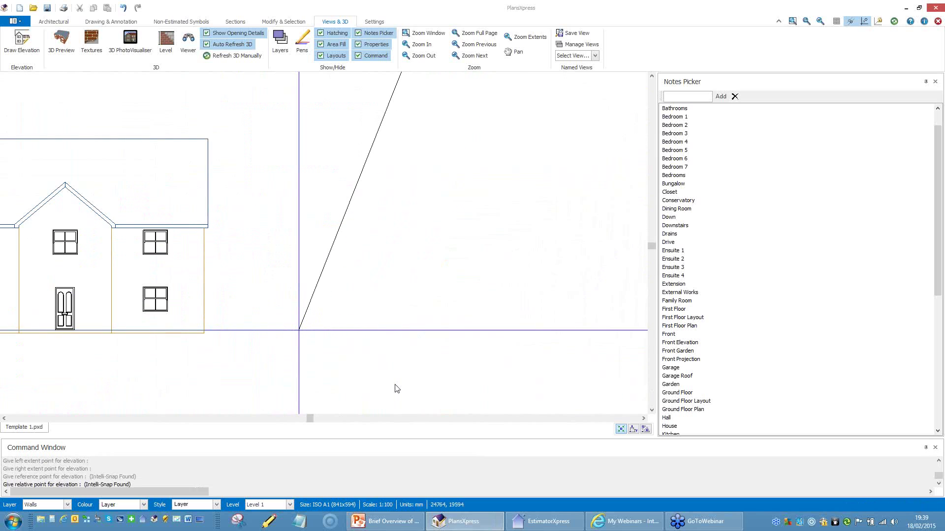
pyautogui.scroll(-4, 392, 344)
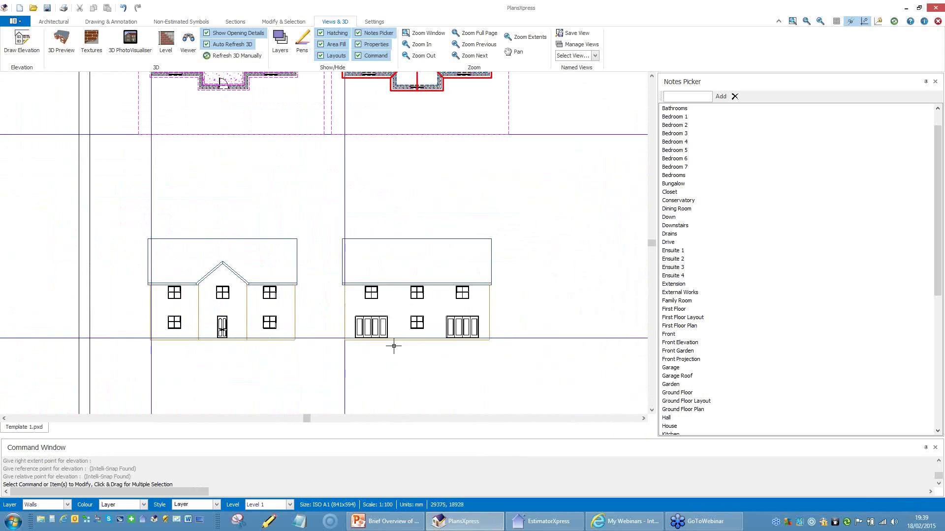
# - Insert a 150 mm deep, 1400 mm stone cill centred beneath the left first-floor window of the front elevation
pyautogui.scroll(-1, 391, 361)
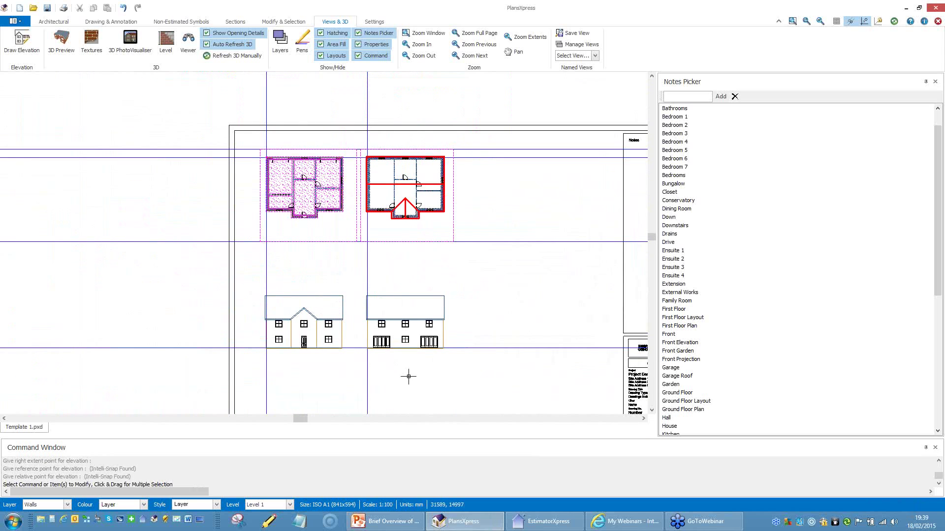
pyautogui.scroll(3, 305, 335)
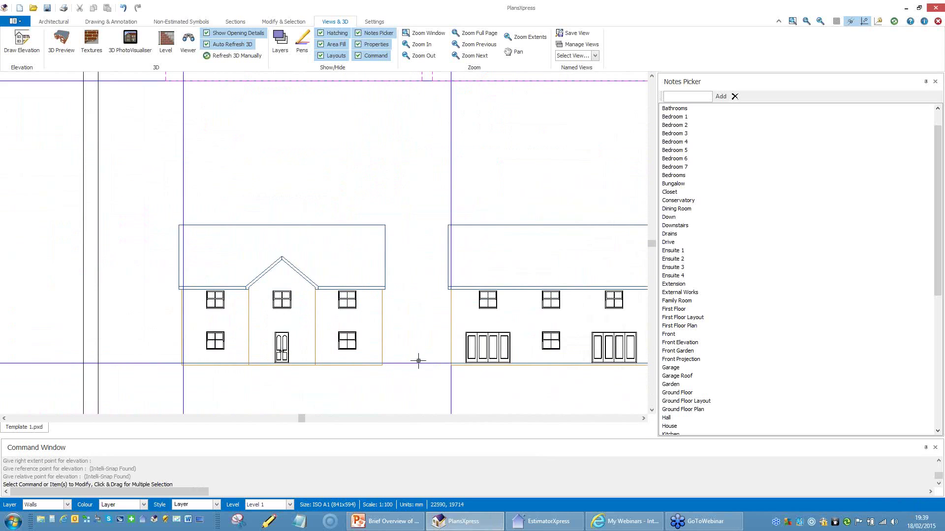
pyautogui.click(56, 23)
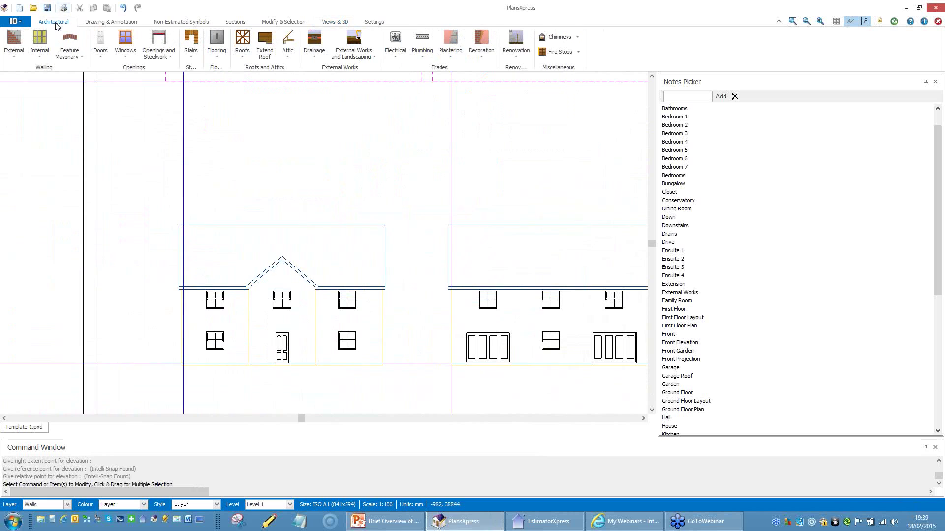
pyautogui.click(83, 56)
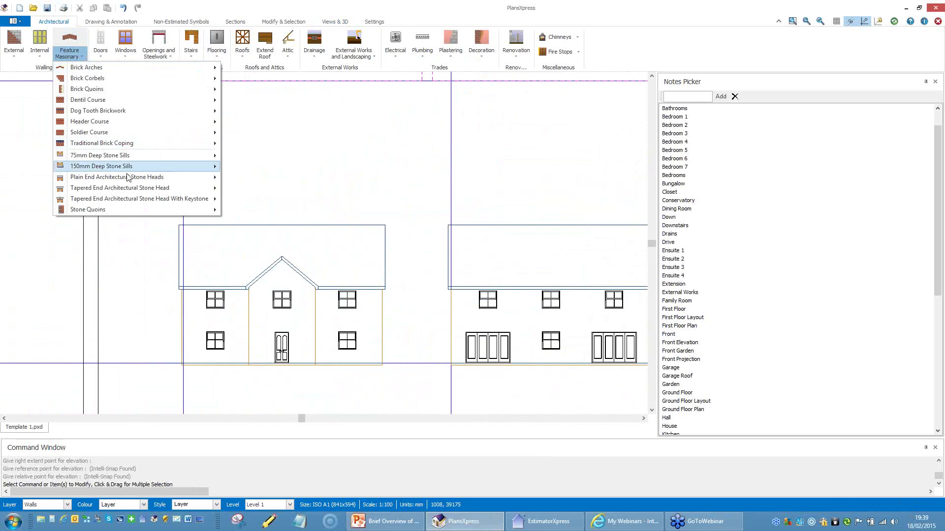
pyautogui.moveTo(127, 170)
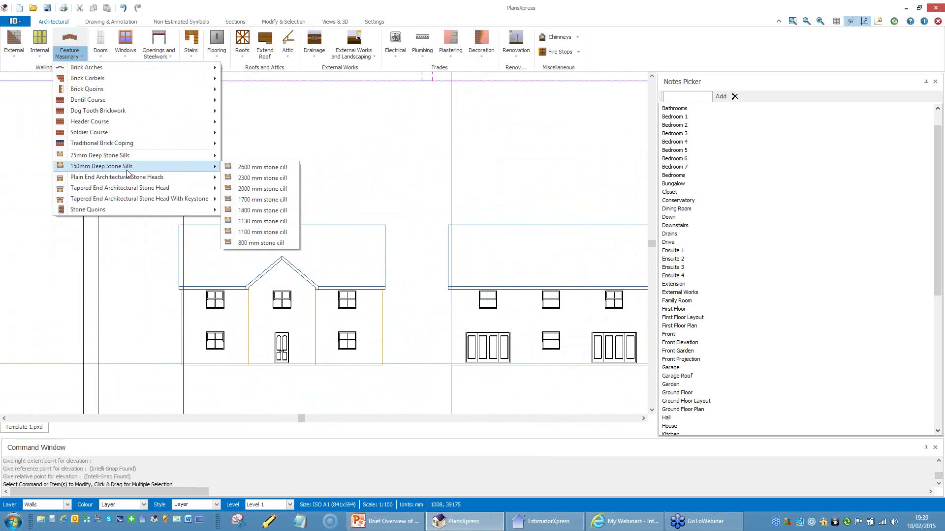
pyautogui.click(274, 210)
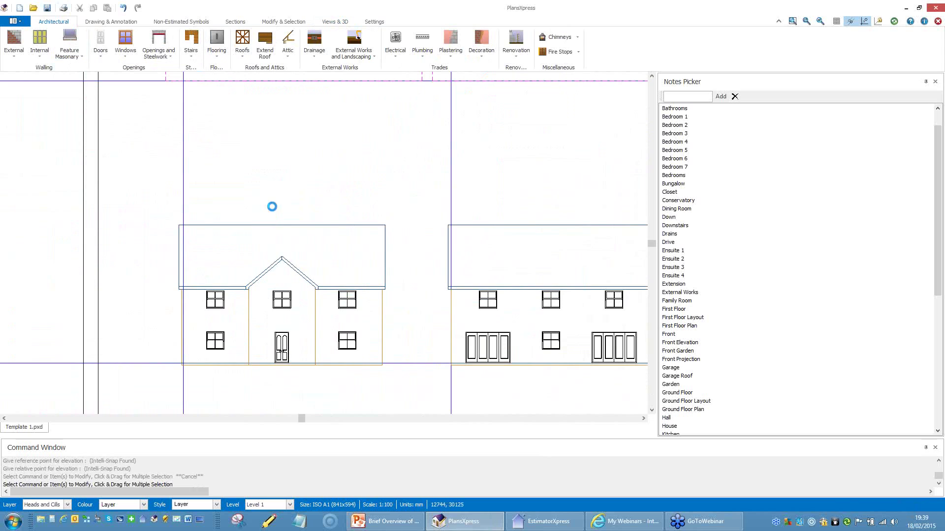
pyautogui.click(256, 249)
pyautogui.click(486, 375)
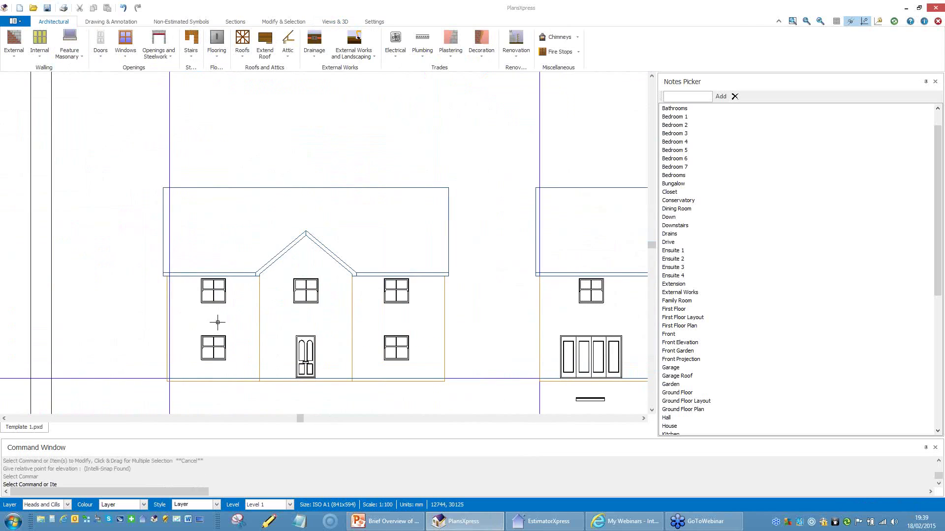
pyautogui.scroll(4, 215, 320)
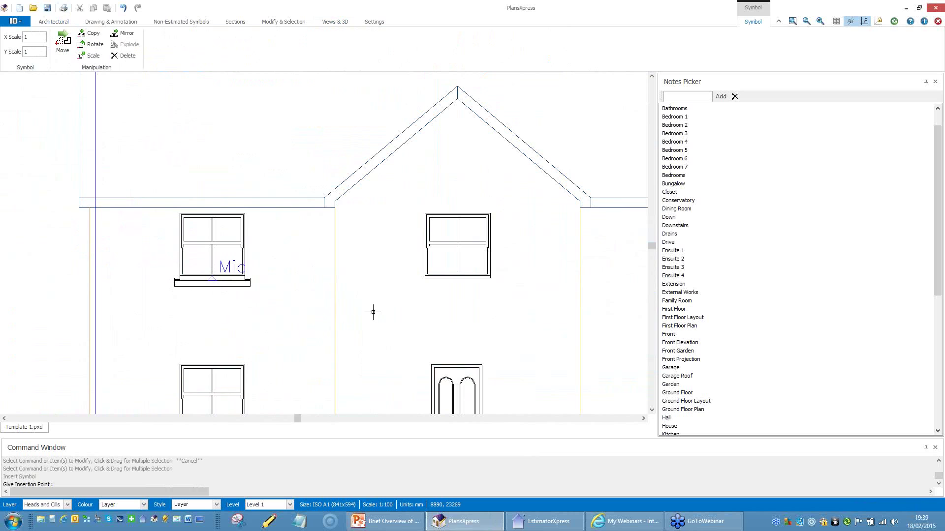
pyautogui.click(334, 304)
# - Insert the same stone cill centred beneath the first-floor window in the front gable projection
pyautogui.moveTo(556, 307); pyautogui.dragTo(406, 307, button='middle')
pyautogui.scroll(2, 341, 302)
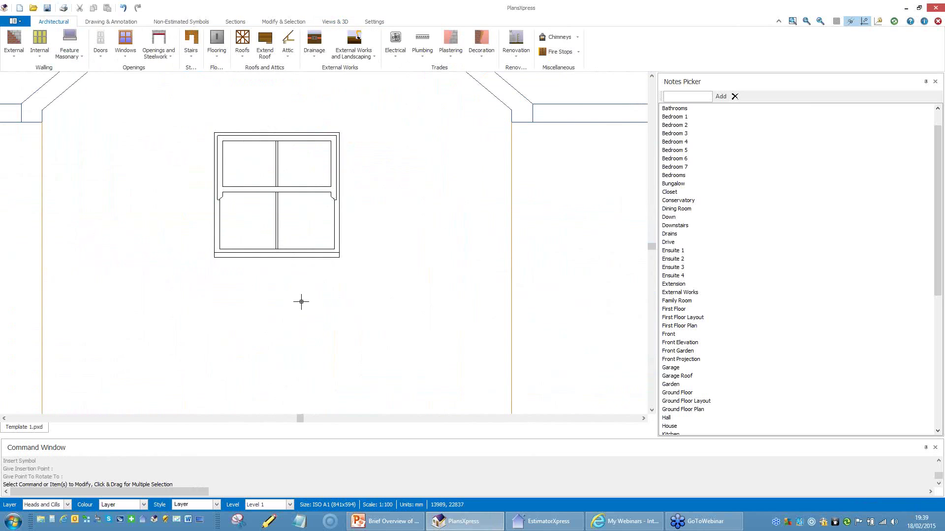
pyautogui.press('Escape')
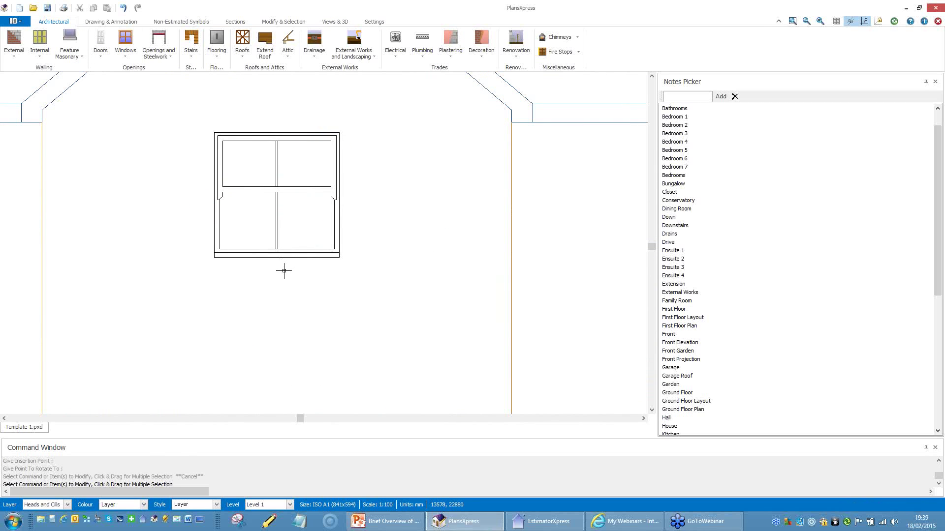
pyautogui.press('Return')
pyautogui.click(267, 272)
pyautogui.click(277, 313)
# - Insert the same stone cill centred beneath the right first-floor window of the front elevation
pyautogui.scroll(-3, 276, 308)
pyautogui.scroll(4, 453, 308)
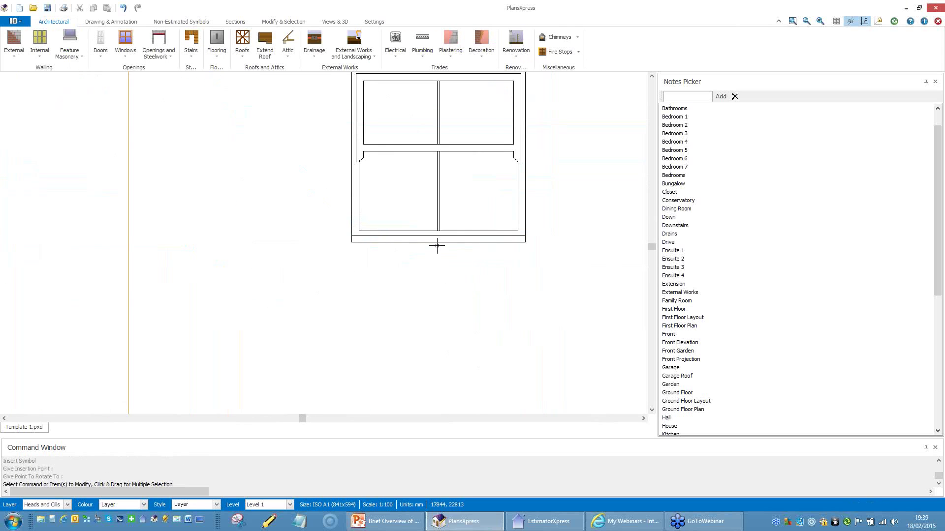
pyautogui.press('Escape')
pyautogui.press('Return')
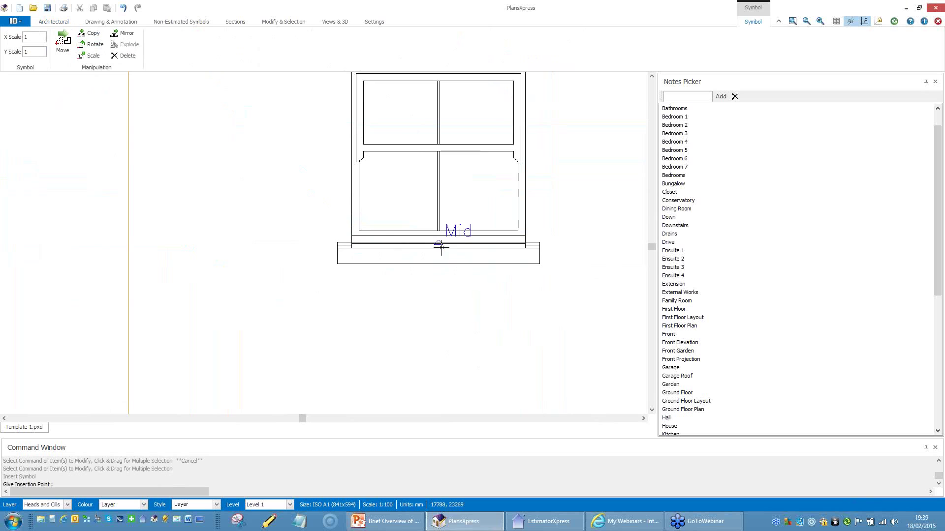
pyautogui.click(416, 262)
# - Insert the same stone cill centred beneath the right ground-floor window of the front elevation
pyautogui.scroll(-3, 448, 305)
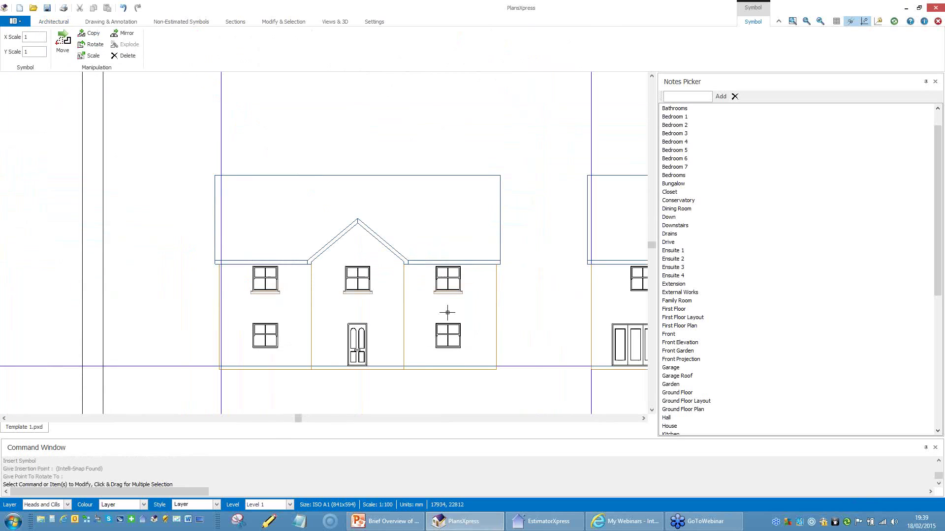
pyautogui.click(451, 361)
pyautogui.scroll(4, 439, 341)
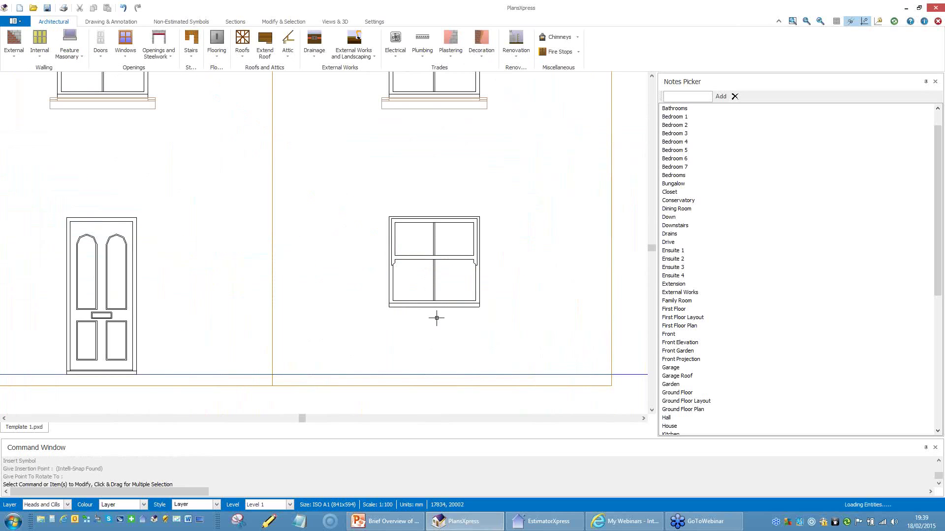
pyautogui.press('Escape')
pyautogui.press('Return')
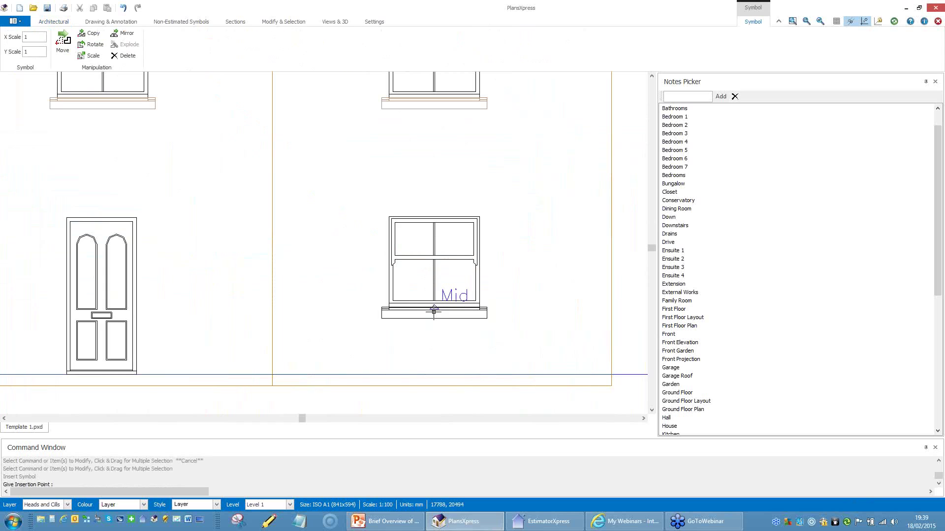
# - Place the window sill symbol at the midpoint of the bottom edge of the ground-floor right window on the front elevation
pyautogui.click(411, 307)
pyautogui.click(487, 352)
pyautogui.scroll(-5, 487, 352)
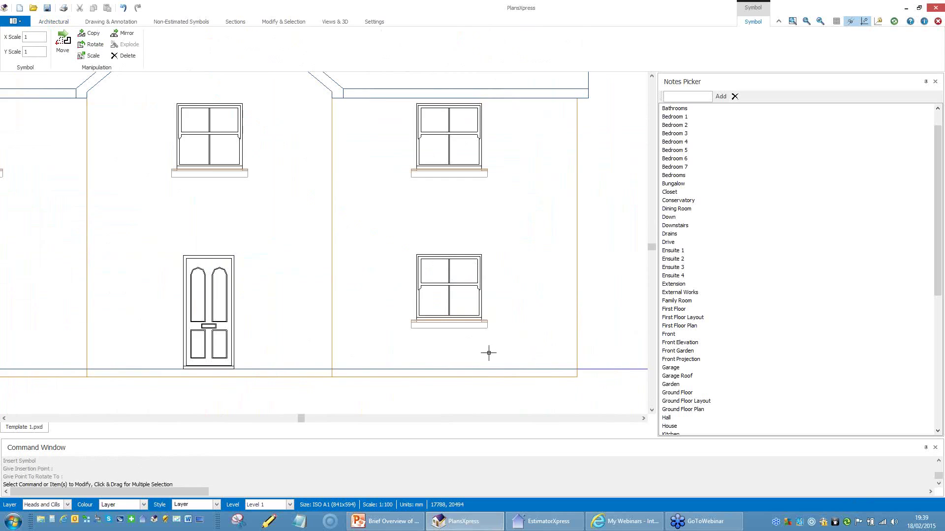
# - Insert the same sill beneath the ground-floor left window on the front elevation
pyautogui.scroll(6, 344, 354)
pyautogui.press('Escape')
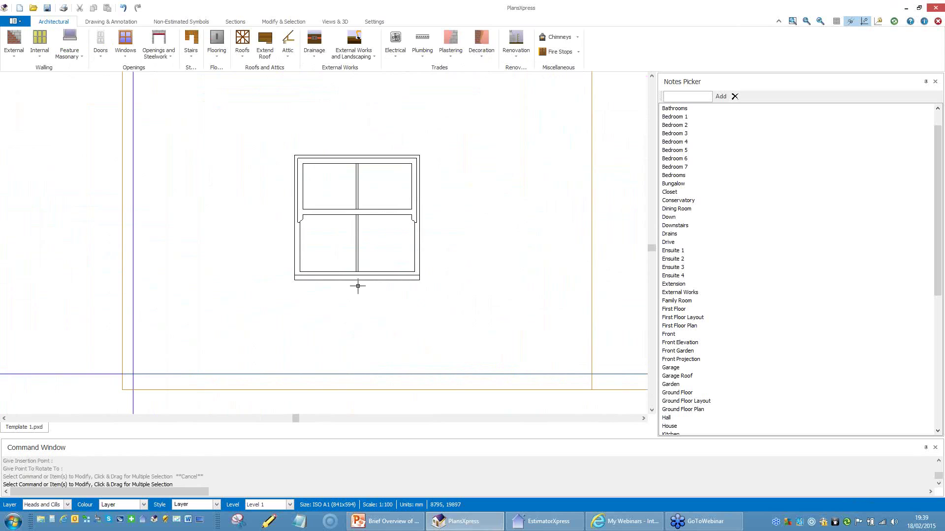
pyautogui.press('Return')
pyautogui.press('Return')
pyautogui.scroll(-11, 337, 349)
pyautogui.scroll(4, 386, 326)
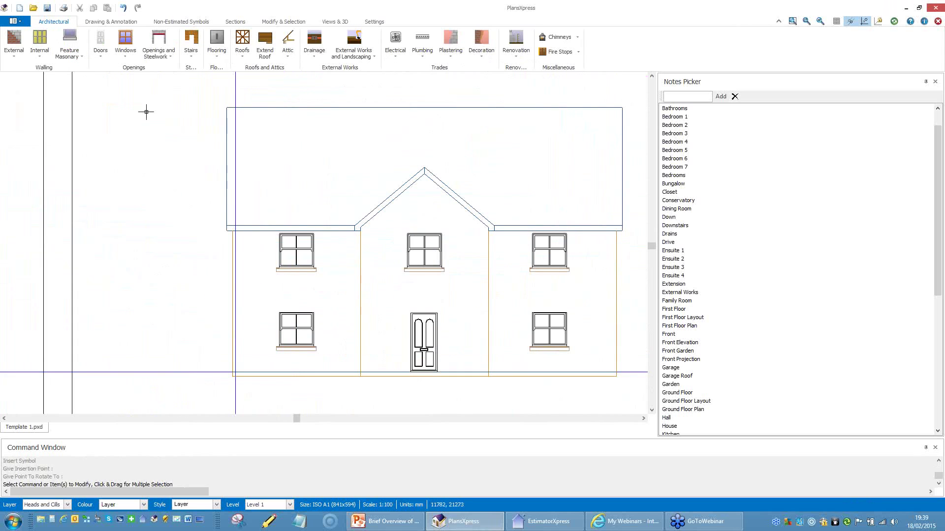
# - Insert a 1400 mm tapered end architectural stone head centred above the ground-floor left window
pyautogui.click(69, 47)
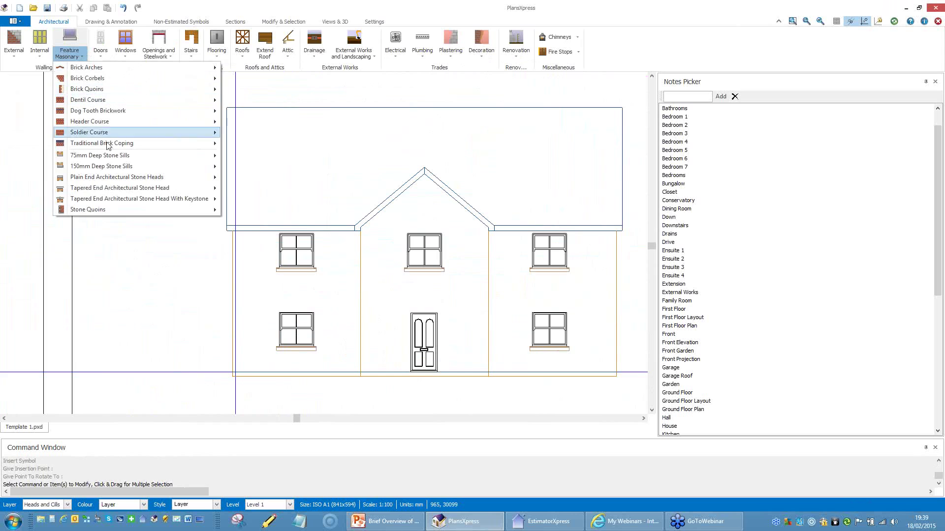
pyautogui.moveTo(118, 177)
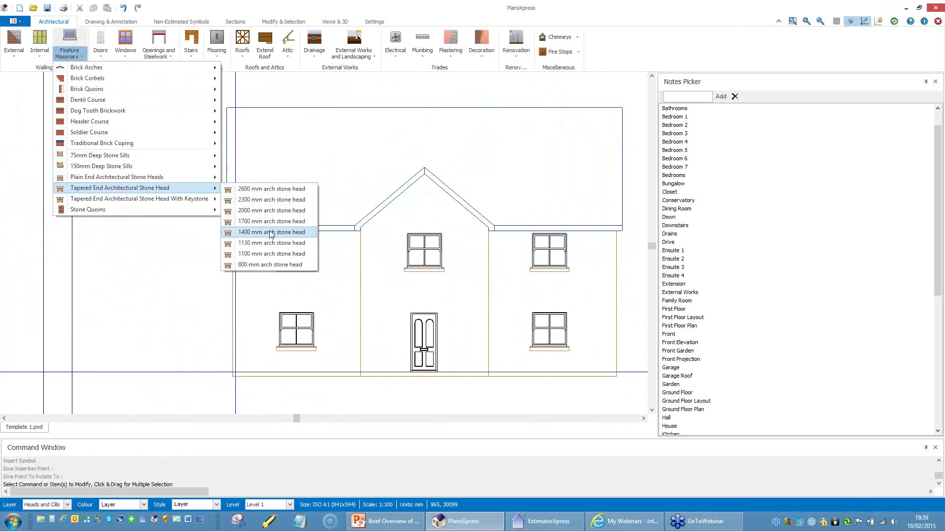
pyautogui.press('Escape')
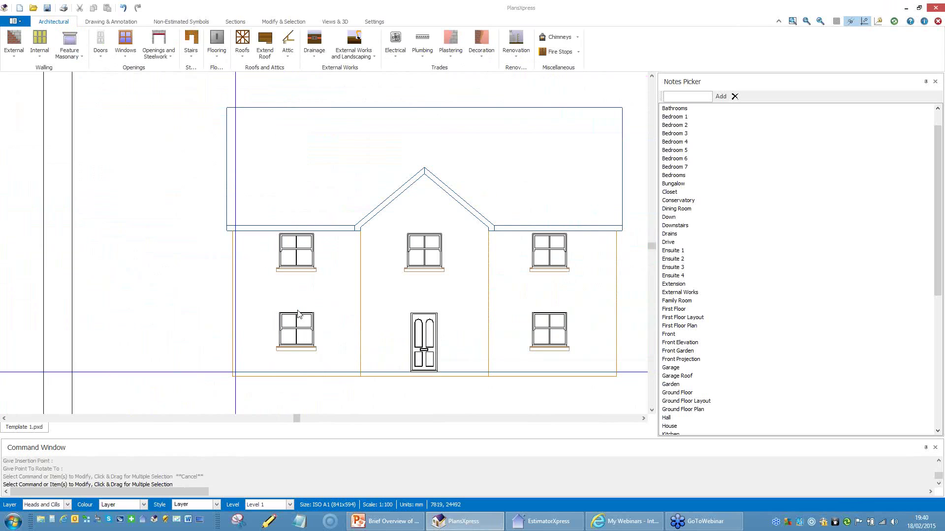
pyautogui.scroll(5, 297, 315)
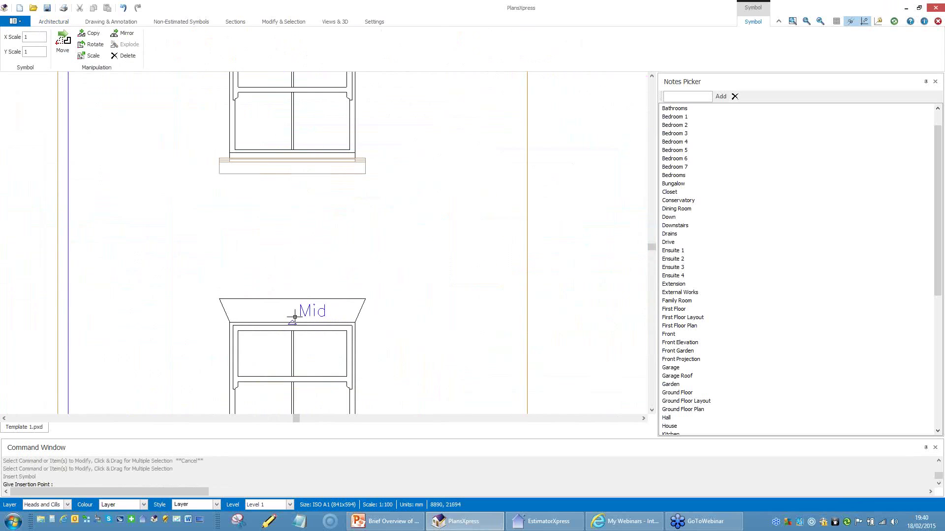
pyautogui.scroll(-4, 214, 261)
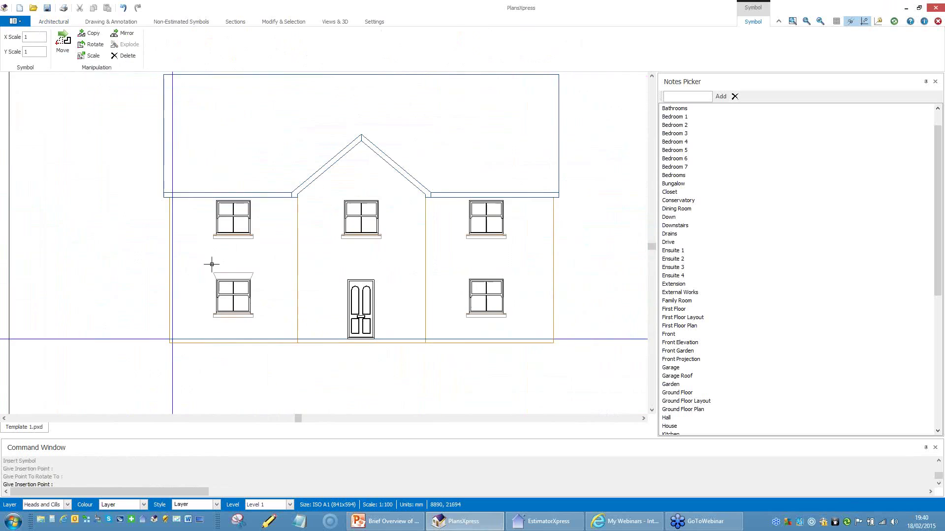
pyautogui.rightClick(211, 264)
# - Insert the same tapered stone head centred above the ground-floor right window
pyautogui.scroll(3, 483, 269)
pyautogui.press('Escape')
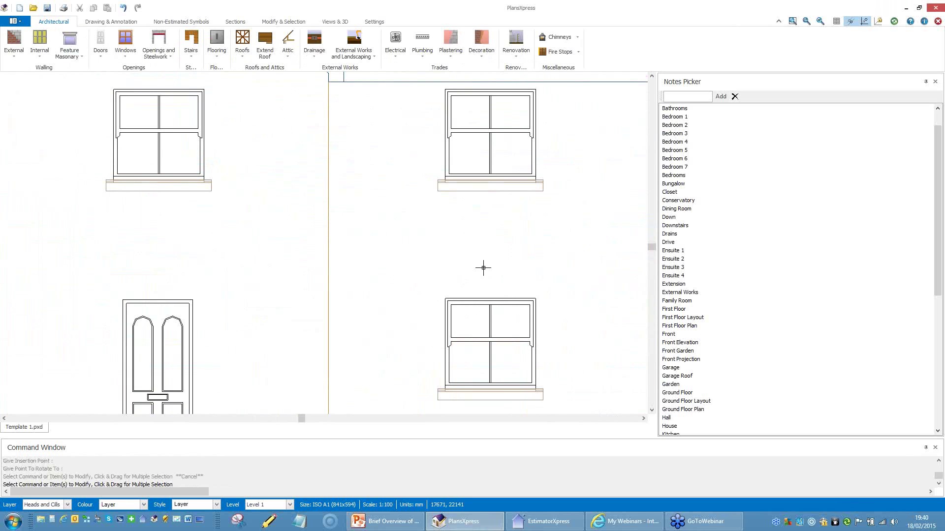
pyautogui.rightClick(483, 268)
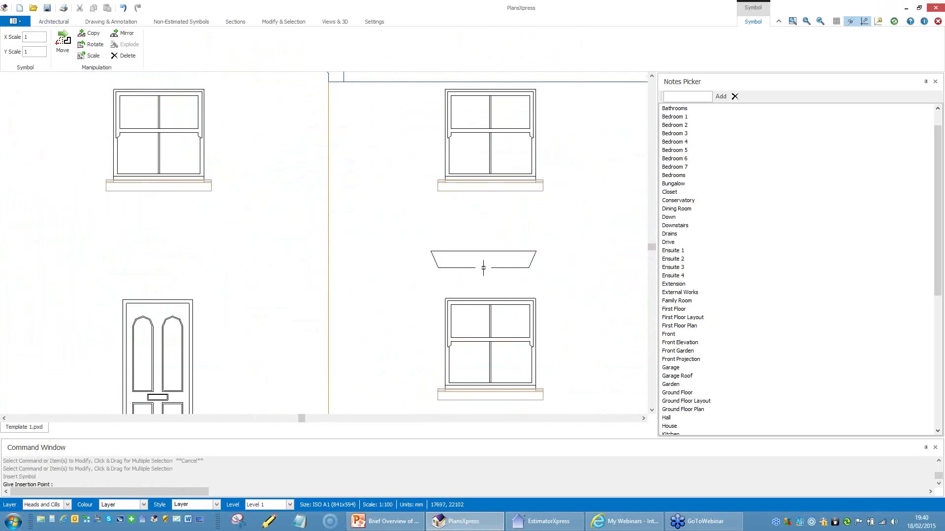
pyautogui.click(485, 292)
pyautogui.scroll(-5, 399, 282)
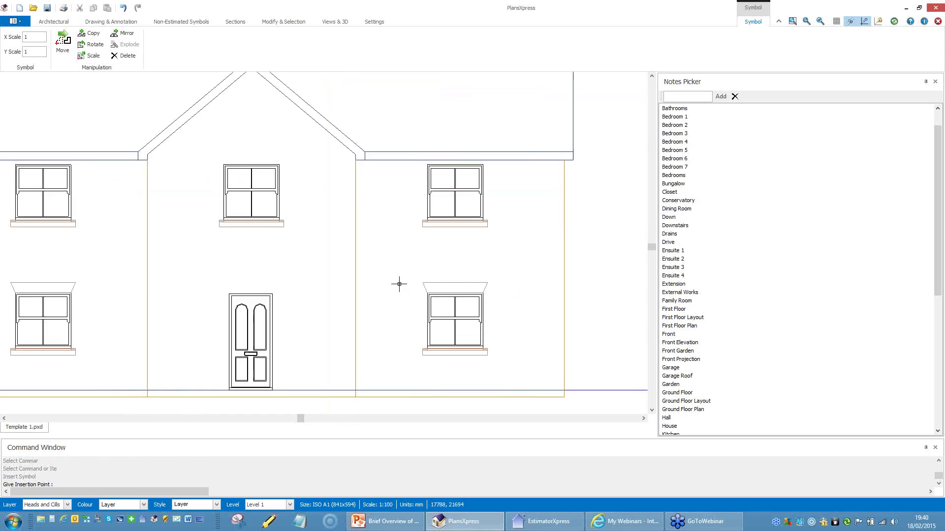
# - Add the same tapered stone head above the central first-floor window under the gable
pyautogui.scroll(5, 333, 215)
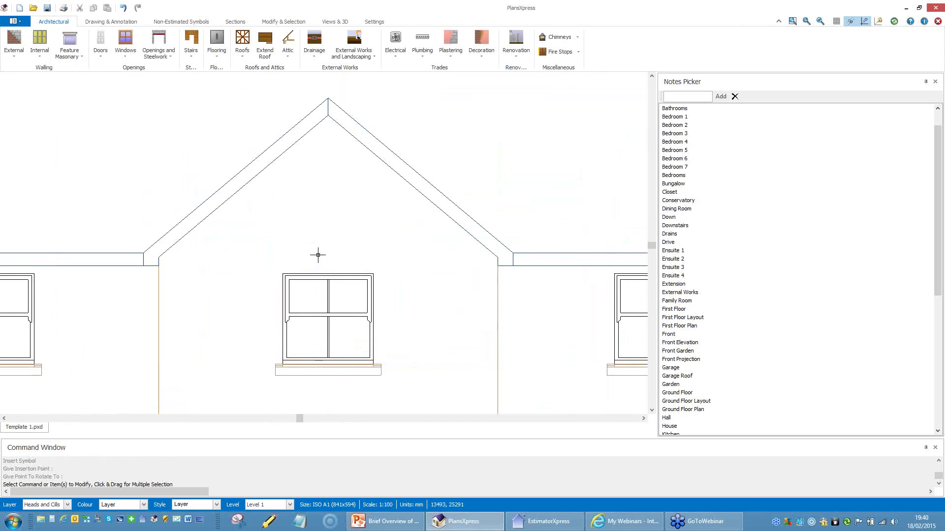
pyautogui.rightClick(322, 261)
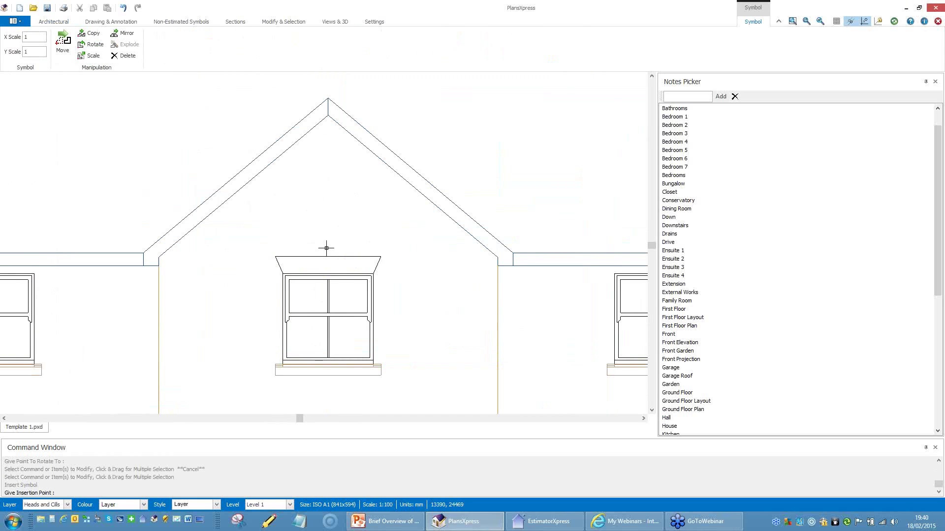
pyautogui.scroll(-5, 339, 224)
pyautogui.rightClick(342, 220)
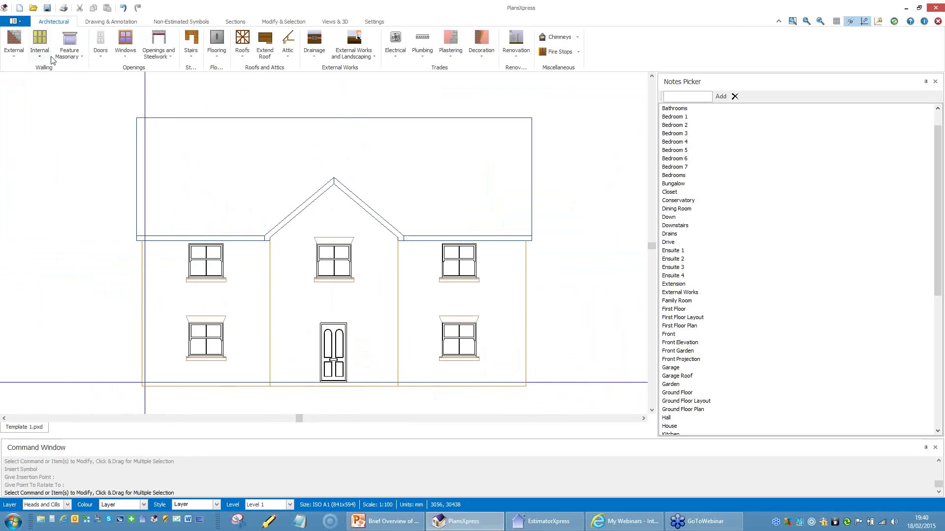
# - Start a soldier course feature brickwork item for the external wall, accepting its default dimensions
pyautogui.click(81, 56)
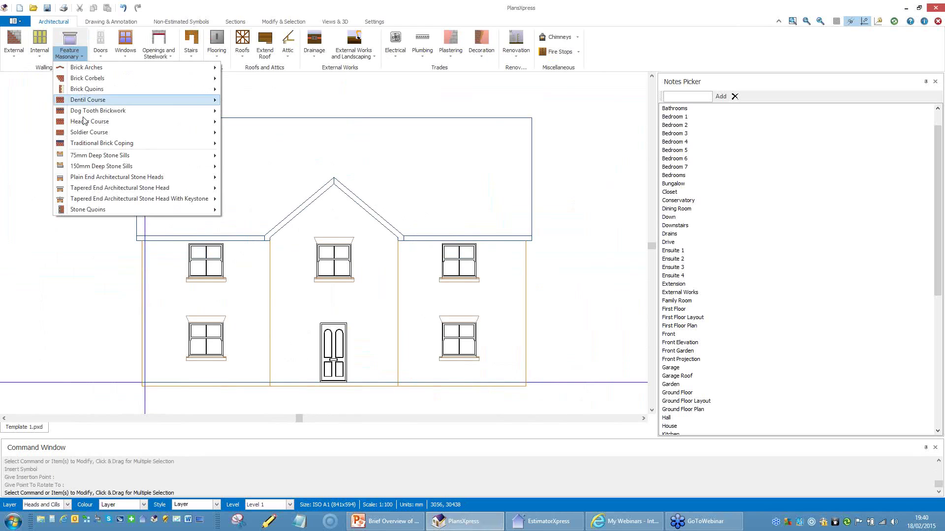
pyautogui.moveTo(191, 134)
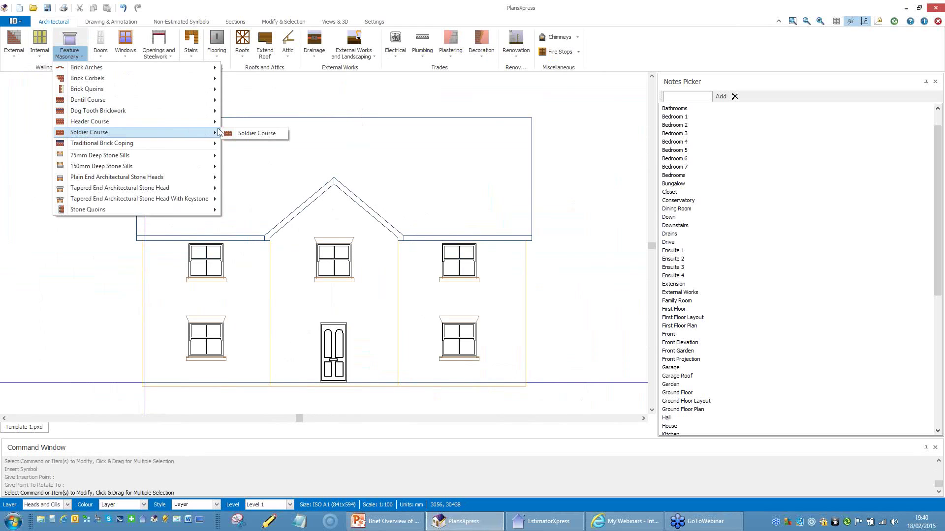
pyautogui.click(241, 136)
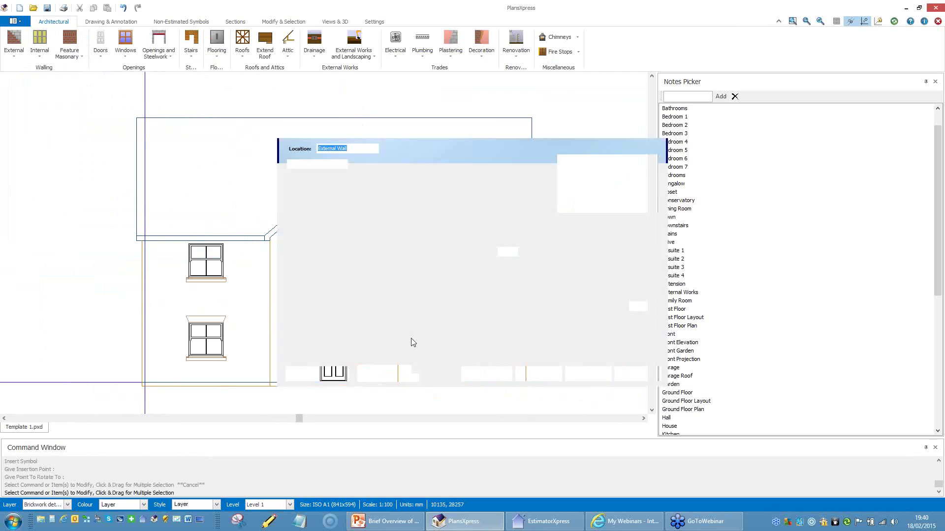
pyautogui.click(487, 375)
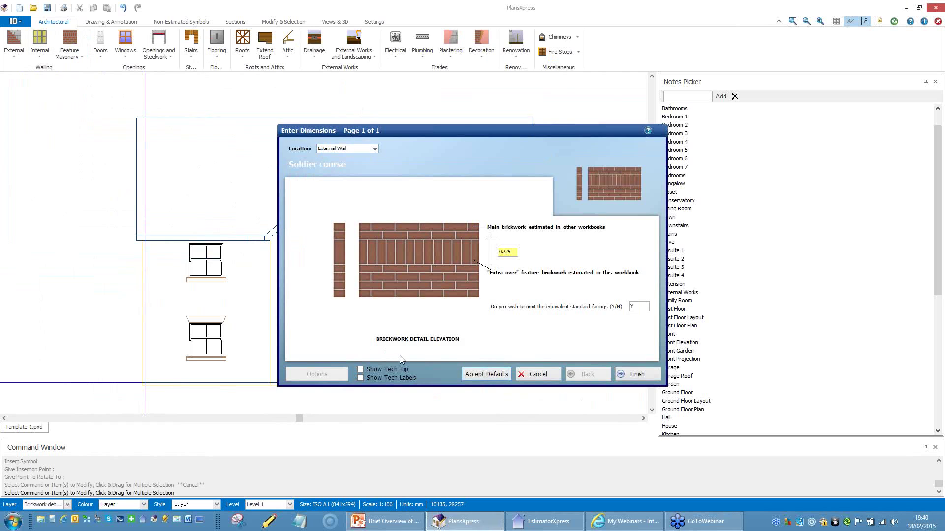
pyautogui.click(483, 375)
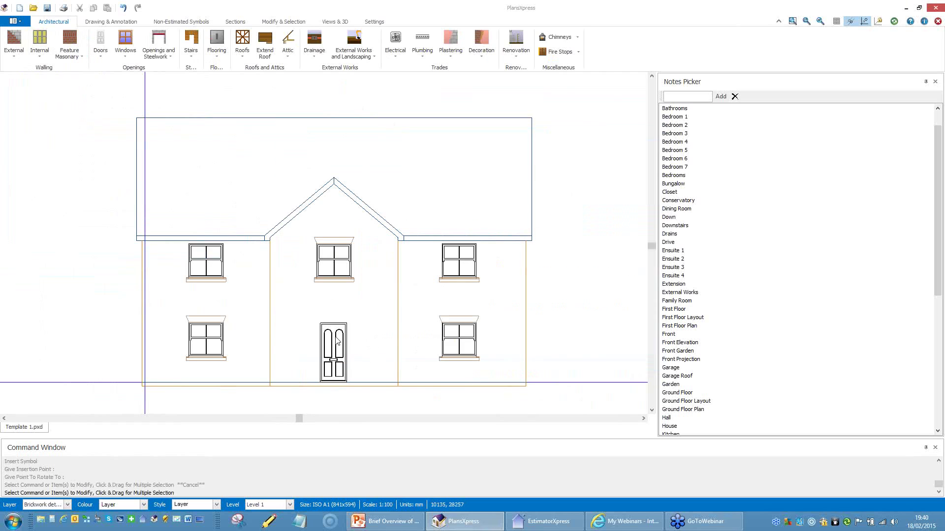
# - Draw the soldier course directly above the front door, spanning from one top corner of its frame to the other
pyautogui.scroll(13, 315, 326)
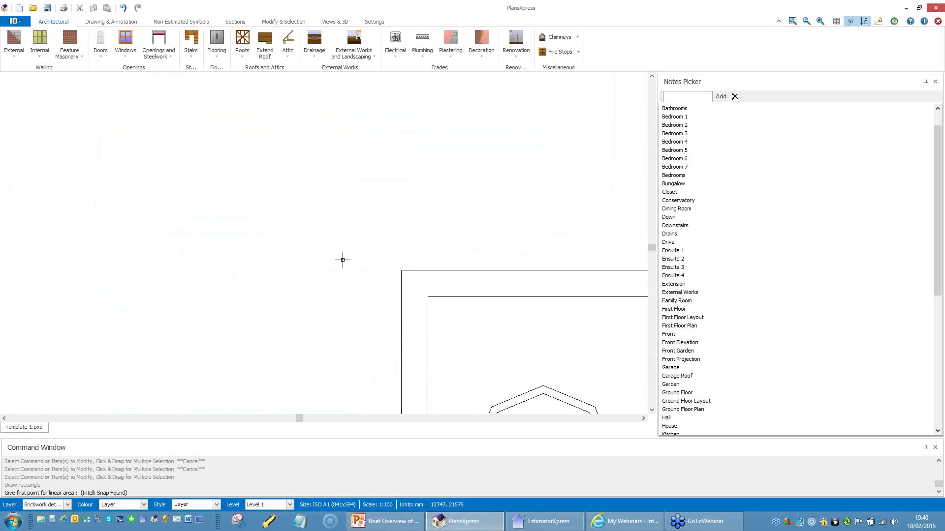
pyautogui.click(401, 270)
pyautogui.scroll(-4, 362, 239)
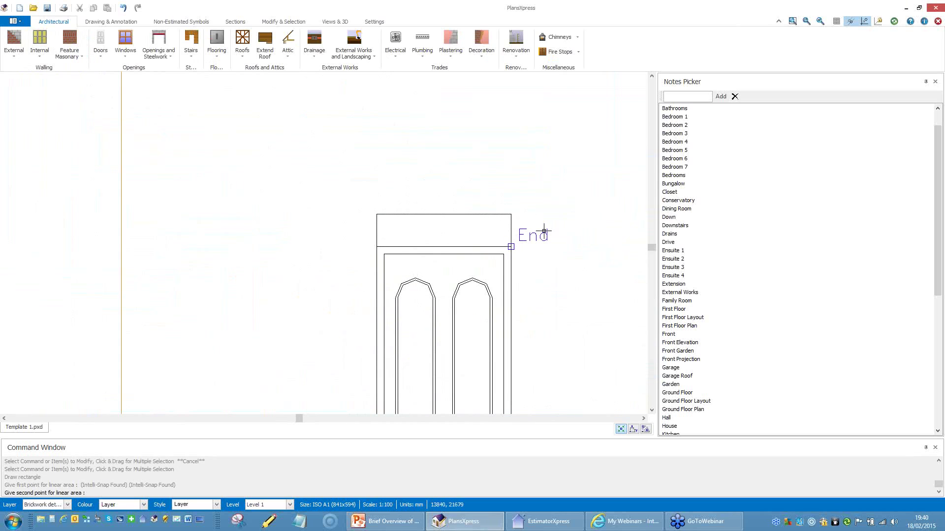
pyautogui.click(534, 219)
pyautogui.scroll(-6, 518, 208)
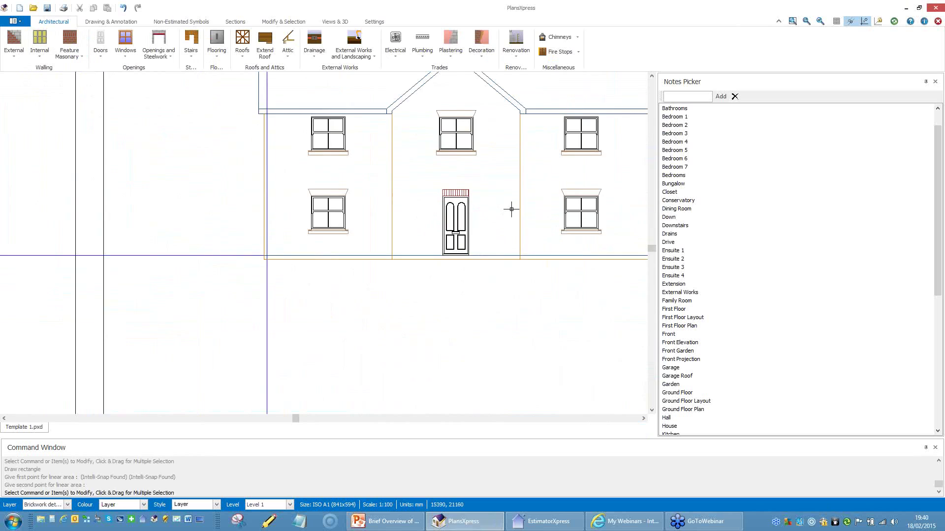
# - Hide the construction lines around the front and rear elevations
pyautogui.moveTo(445, 248); pyautogui.dragTo(329, 302, button='middle')
pyautogui.scroll(1, 351, 272)
pyautogui.scroll(-3, 352, 272)
pyautogui.moveTo(416, 278); pyautogui.dragTo(302, 313, button='middle')
pyautogui.scroll(-2, 314, 286)
pyautogui.scroll(2, 400, 265)
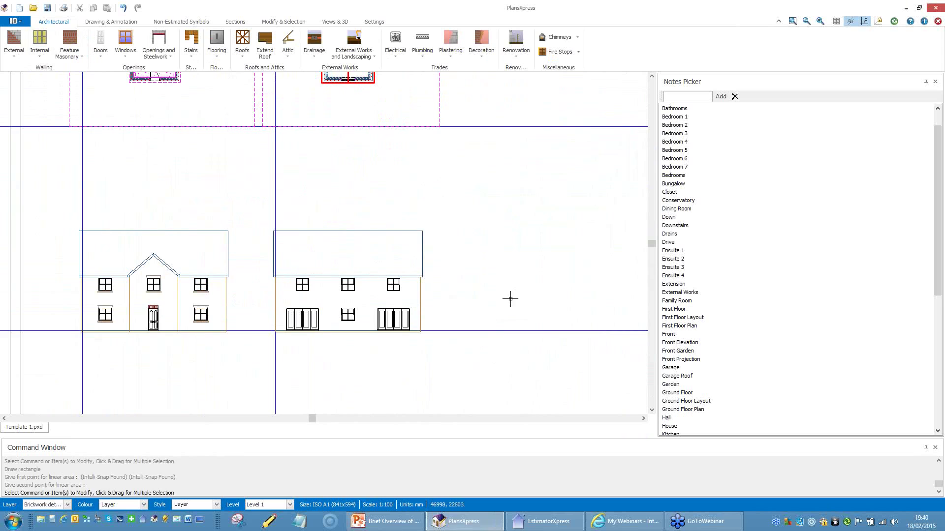
pyautogui.scroll(1, 362, 195)
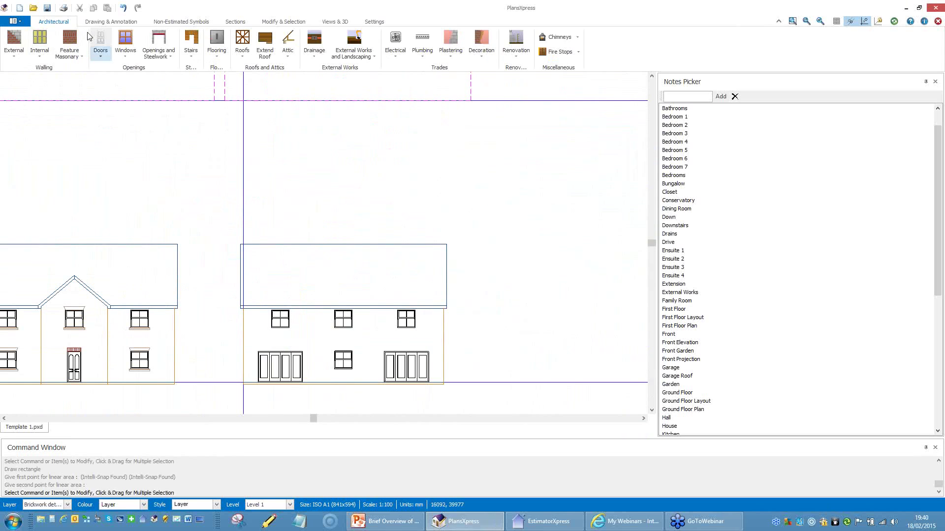
pyautogui.click(106, 22)
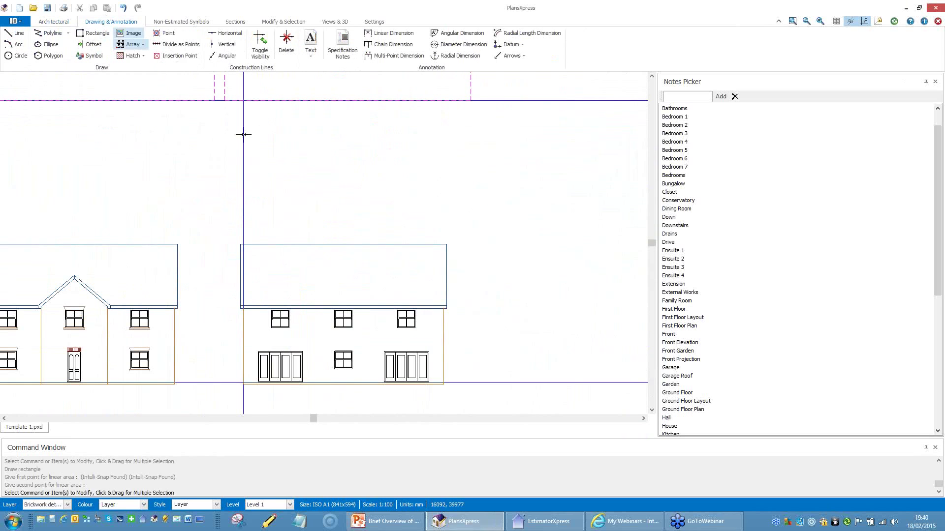
pyautogui.click(262, 42)
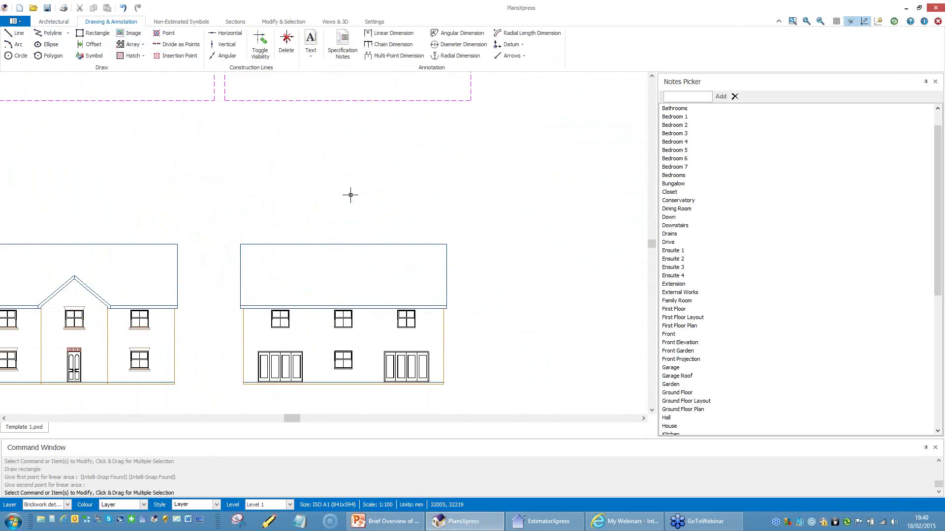
# - Dimension the projecting front wall containing the entrance door on the ground-floor plan, placing the dimensions outside the wall
pyautogui.scroll(-3, 349, 193)
pyautogui.moveTo(262, 282); pyautogui.dragTo(204, 284, button='middle')
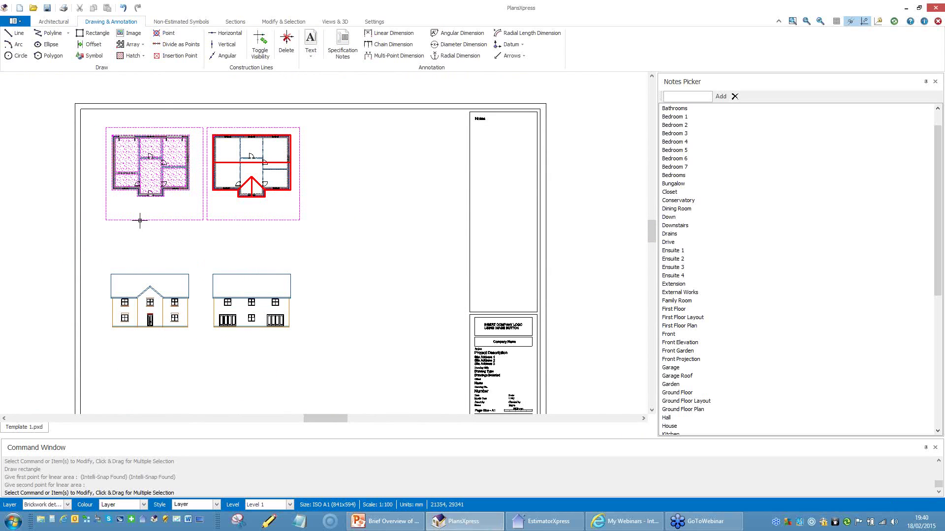
pyautogui.scroll(5, 163, 195)
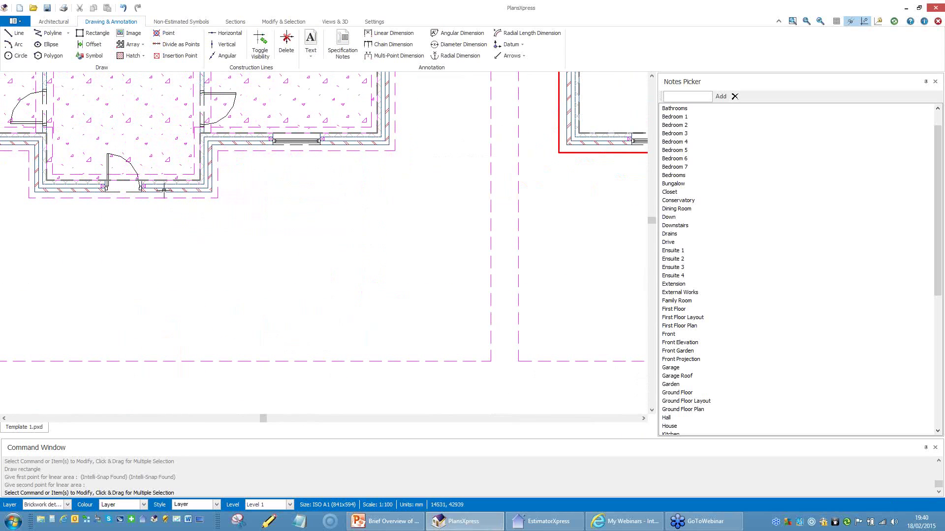
pyautogui.click(163, 191)
pyautogui.rightClick(163, 192)
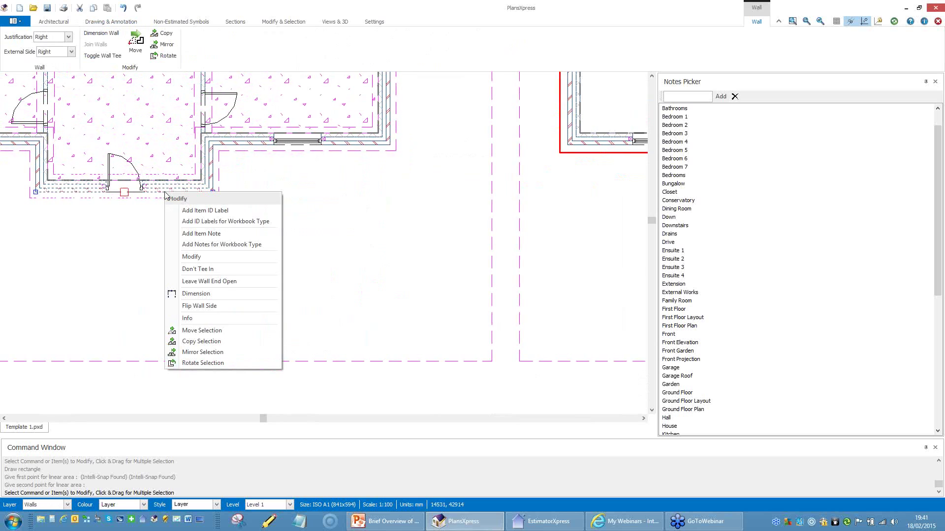
pyautogui.press('Escape')
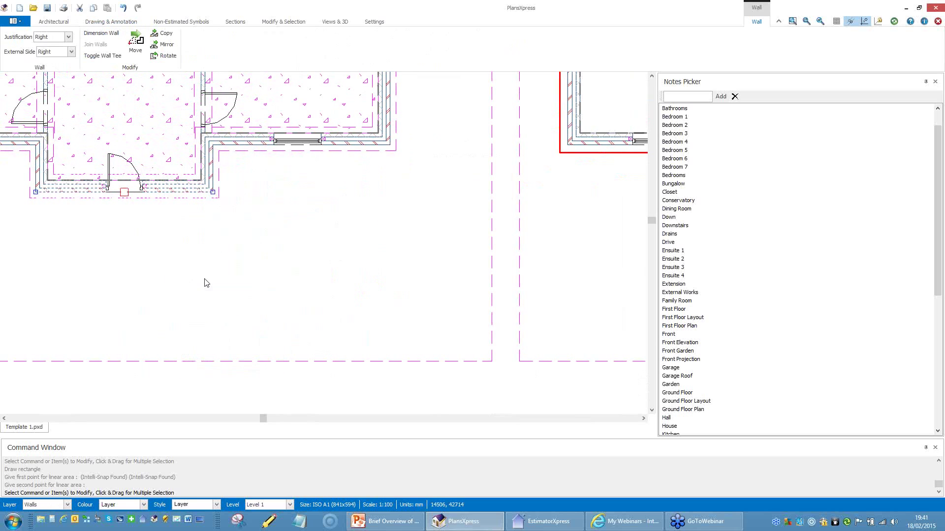
pyautogui.click(159, 281)
pyautogui.press('Escape')
pyautogui.click(361, 145)
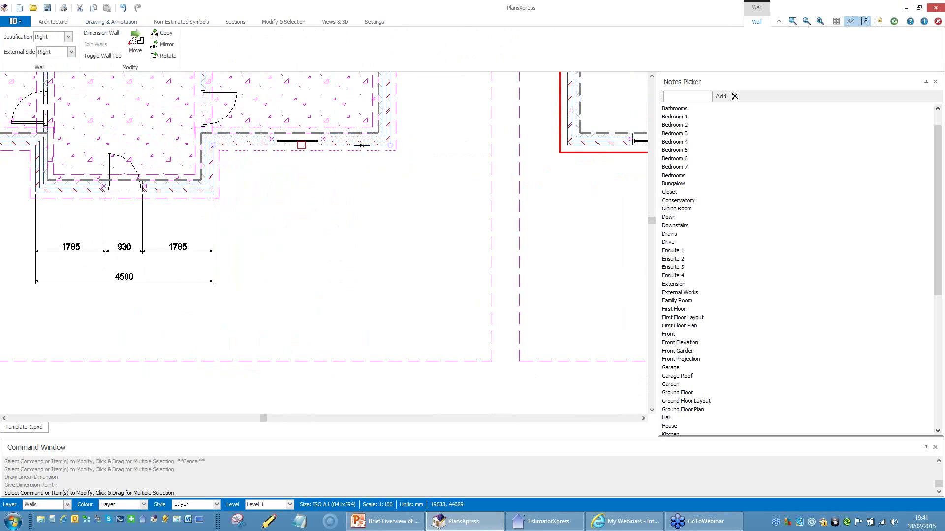
pyautogui.rightClick(362, 146)
pyautogui.click(396, 247)
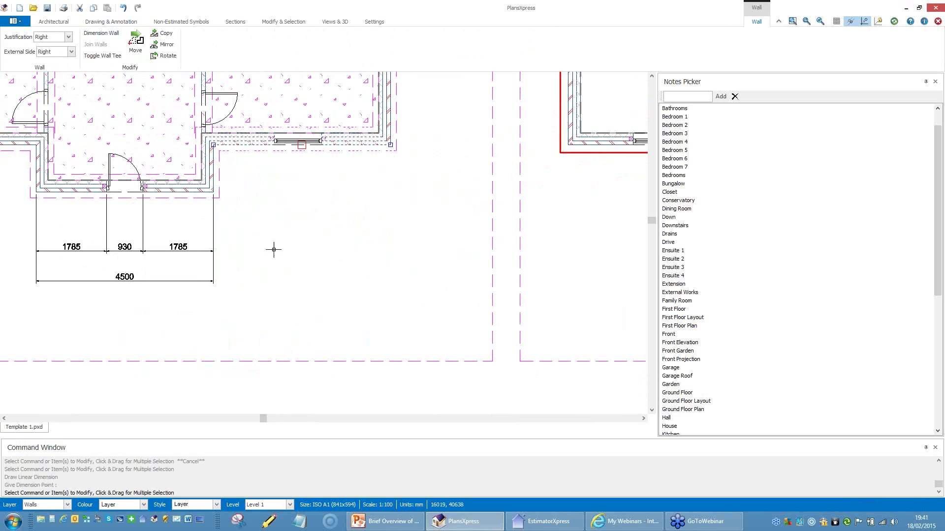
pyautogui.click(289, 259)
# - Dimension the front wall to the right of the entrance projection on the ground-floor plan, aligning its overall dimension with the projection's overall dimension
pyautogui.scroll(5, 308, 215)
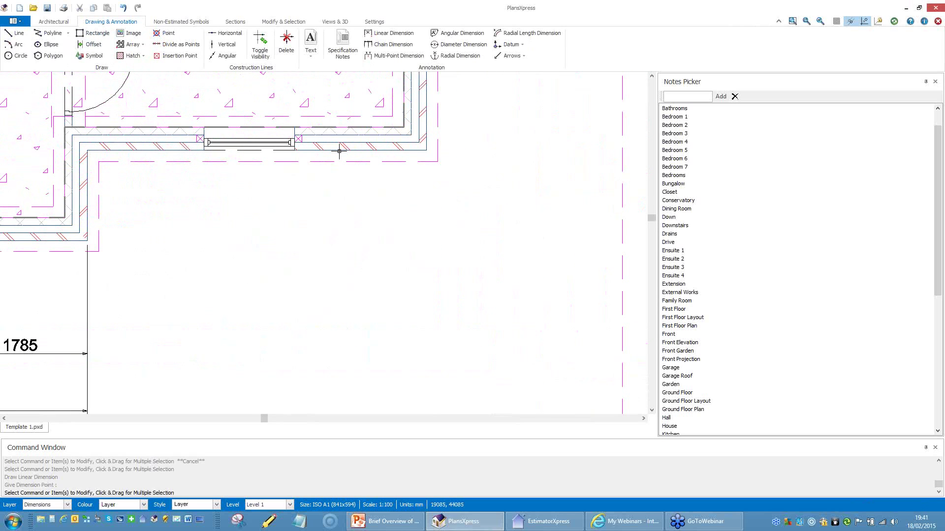
pyautogui.click(339, 148)
pyautogui.rightClick(341, 147)
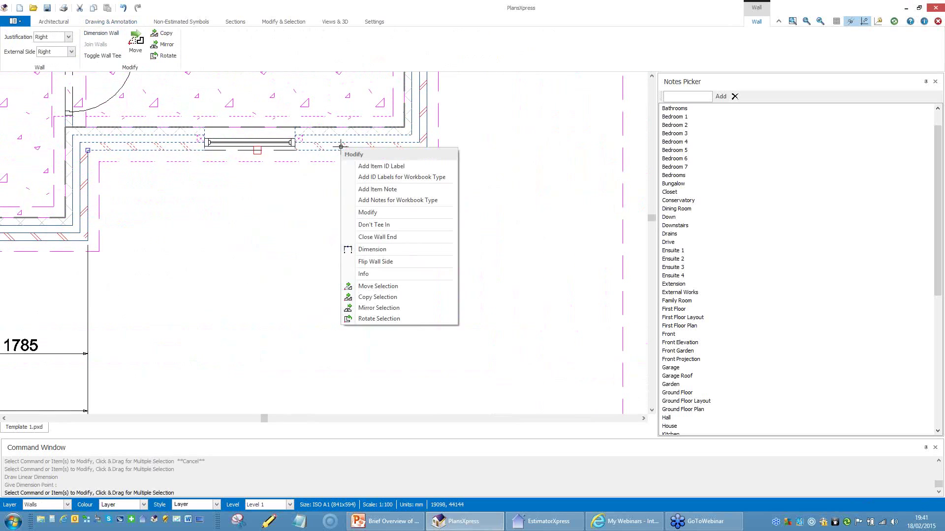
pyautogui.click(389, 249)
pyautogui.scroll(-5, 308, 233)
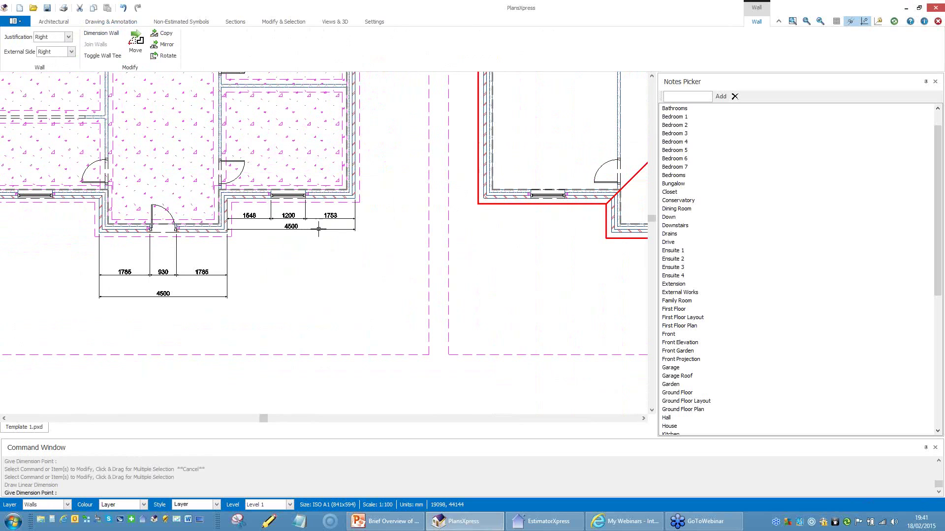
pyautogui.click(234, 298)
pyautogui.scroll(3, 233, 296)
pyautogui.click(244, 297)
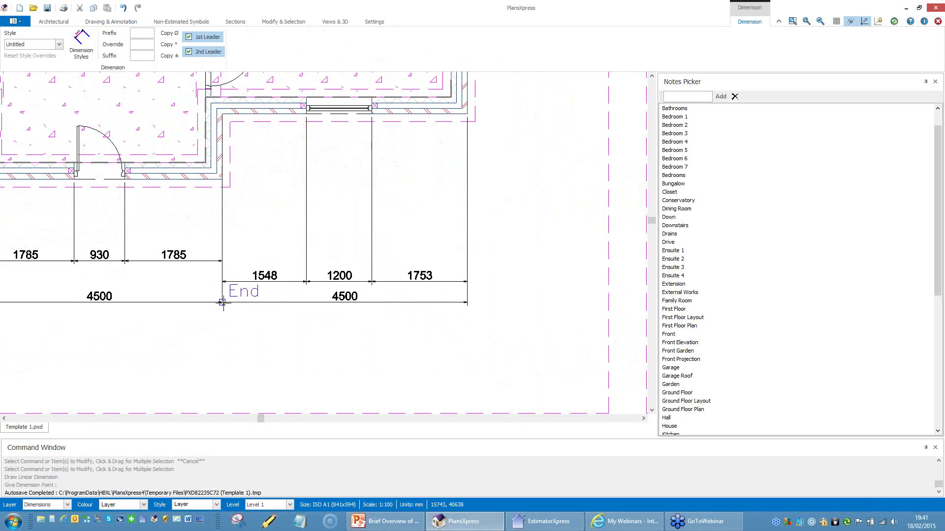
# - Choose the symbol of an adult with children from the Family Group of the non-estimated landscape symbols
pyautogui.scroll(-5, 527, 291)
pyautogui.moveTo(525, 287); pyautogui.dragTo(340, 329, button='middle')
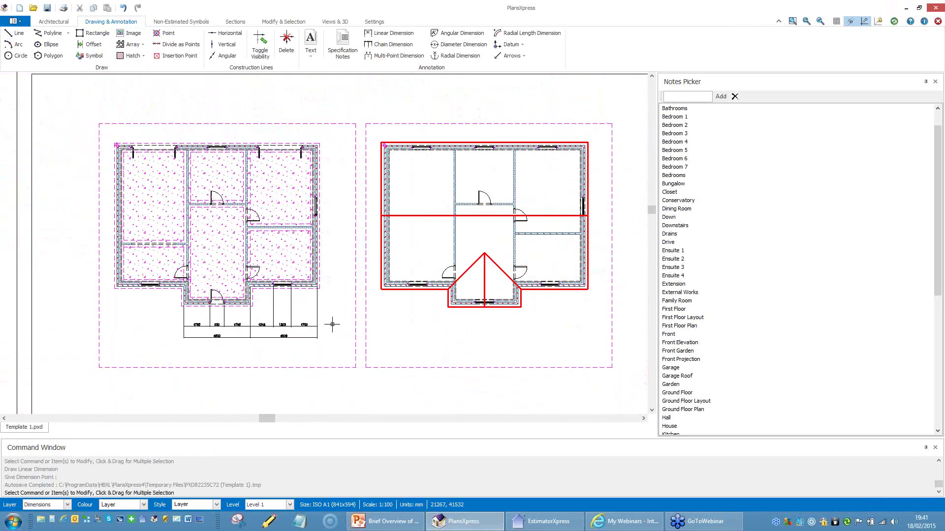
pyautogui.click(189, 23)
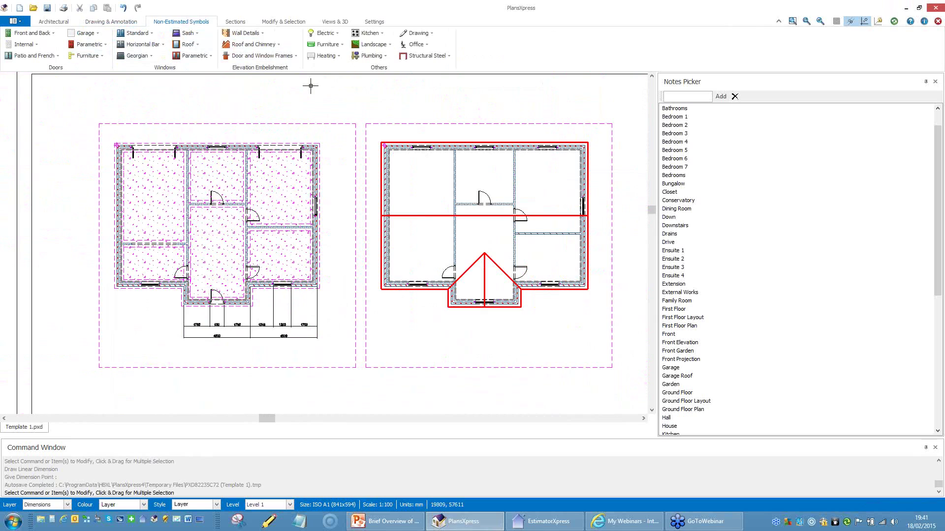
pyautogui.click(391, 46)
pyautogui.click(390, 44)
pyautogui.scroll(-2, 390, 98)
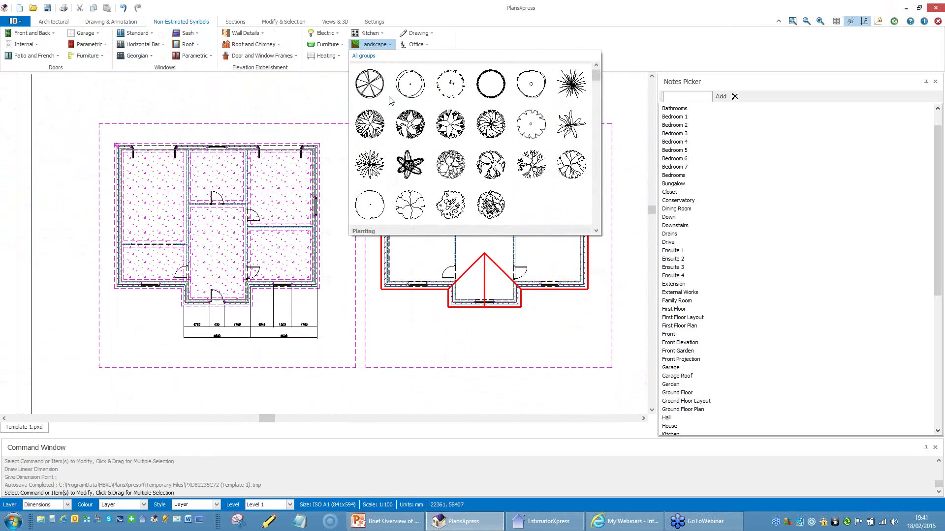
pyautogui.moveTo(597, 77); pyautogui.dragTo(598, 139)
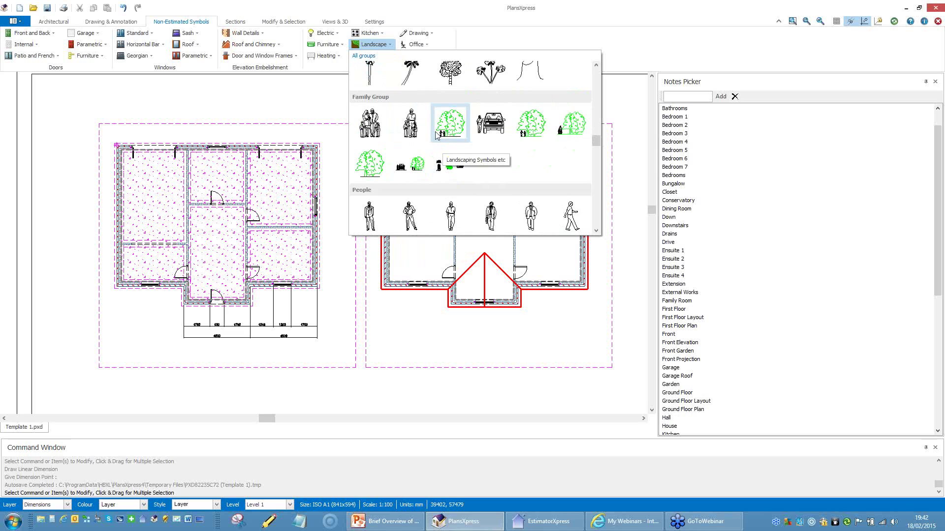
pyautogui.click(412, 128)
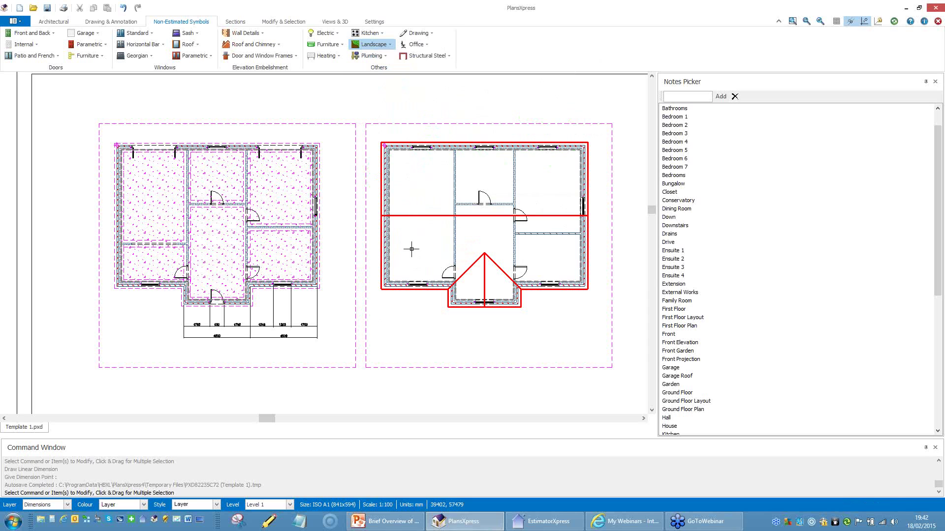
# - Place the family symbol and move it onto the ground line beside the front door on the front elevation
pyautogui.scroll(-3, 402, 159)
pyautogui.scroll(3, 422, 158)
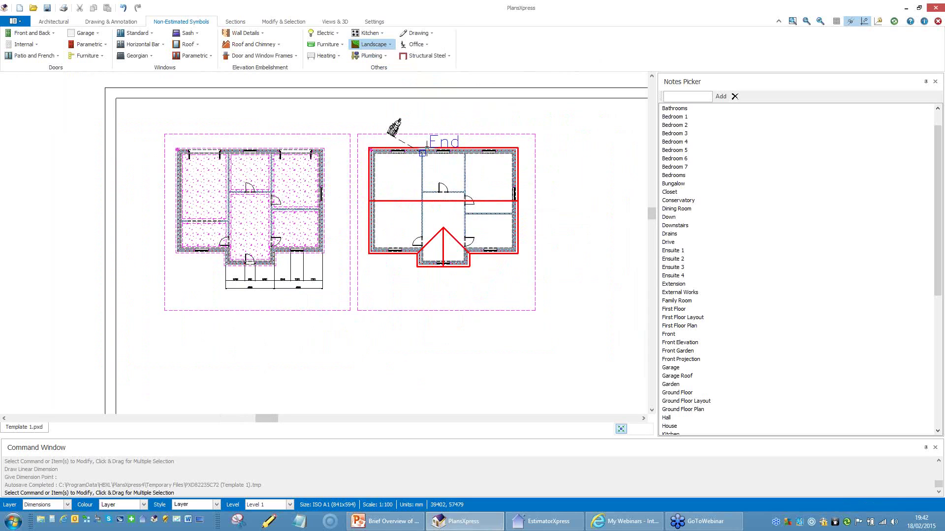
pyautogui.click(422, 115)
pyautogui.scroll(-3, 382, 137)
pyautogui.scroll(5, 348, 361)
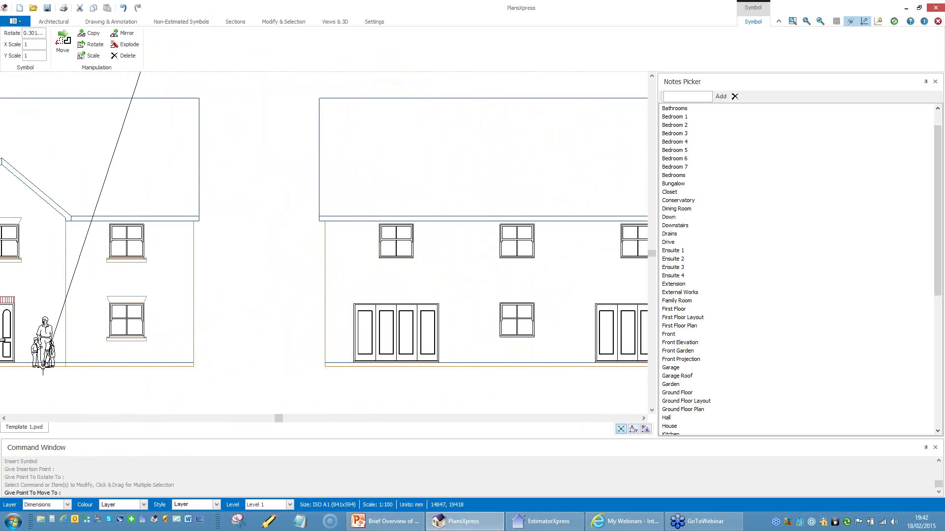
pyautogui.click(43, 367)
pyautogui.scroll(-1, 219, 371)
pyautogui.scroll(1, 327, 320)
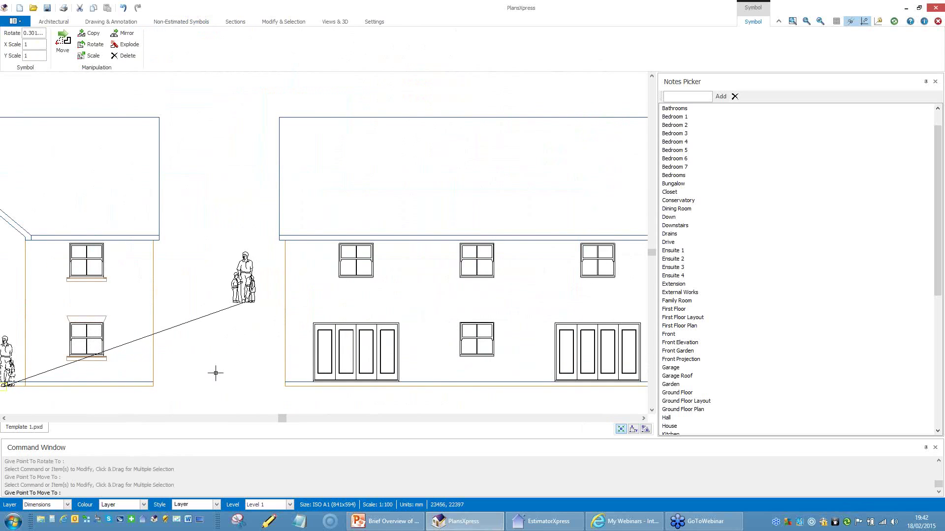
pyautogui.press('Escape')
# - Save the drawing, dismissing the estimate data error and repeating the save
pyautogui.scroll(-2, 196, 365)
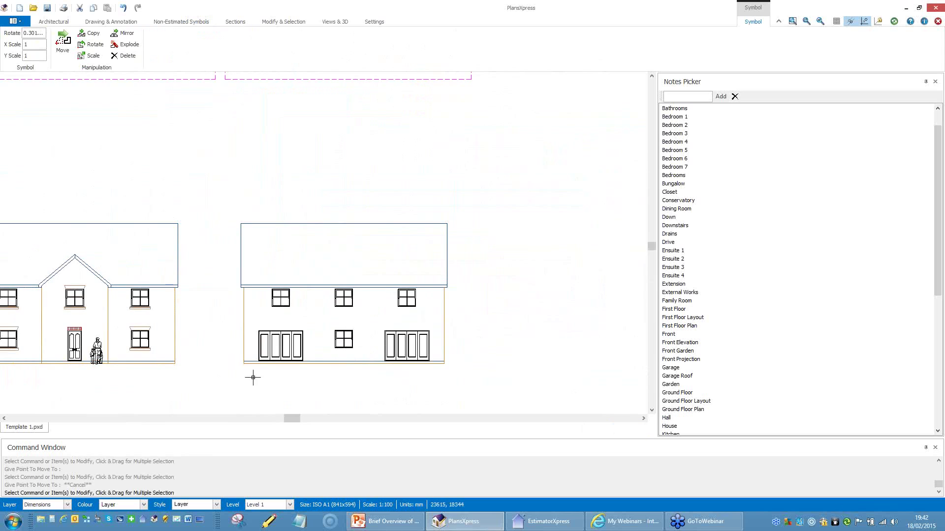
pyautogui.scroll(-2, 261, 374)
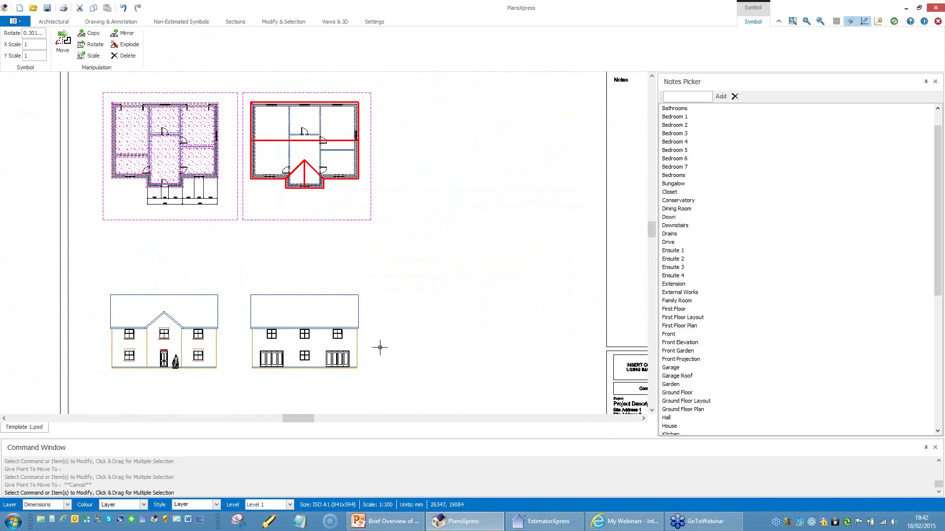
pyautogui.click(48, 9)
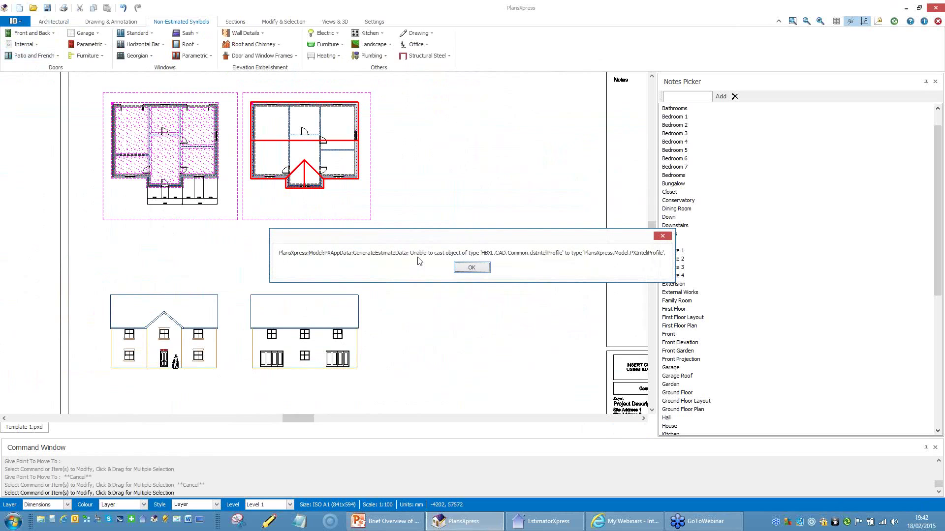
pyautogui.click(471, 267)
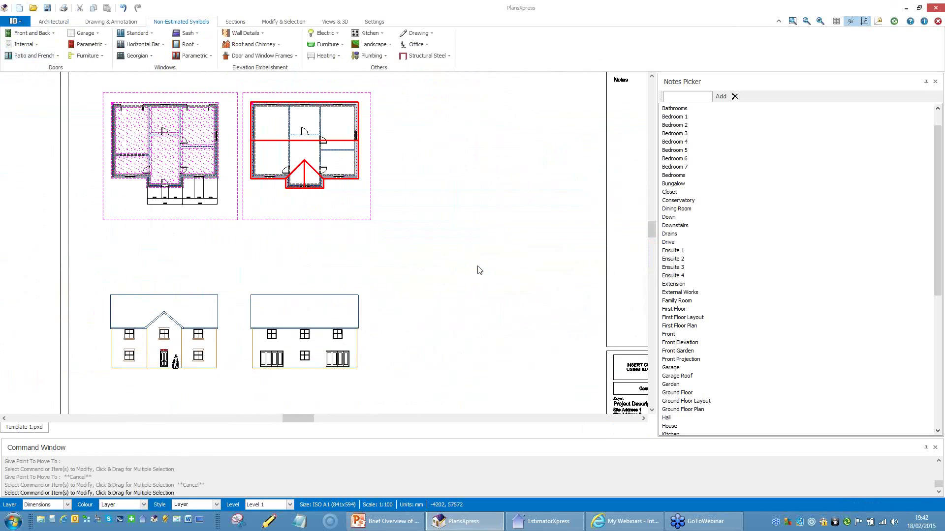
pyautogui.hotkey('ctrl', 's')
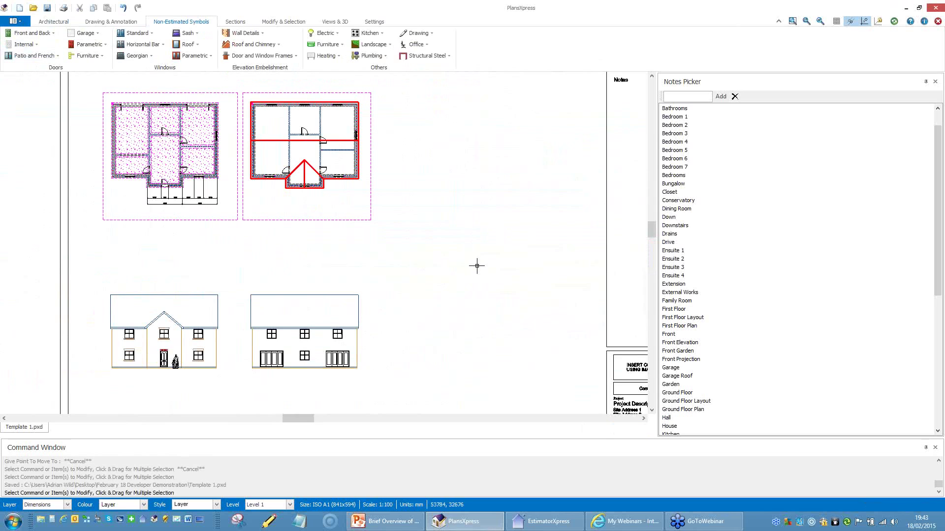
# - Switch to EstimatorXpress and start a new estimate with the job name Plot 1 and the job description House
pyautogui.click(551, 526)
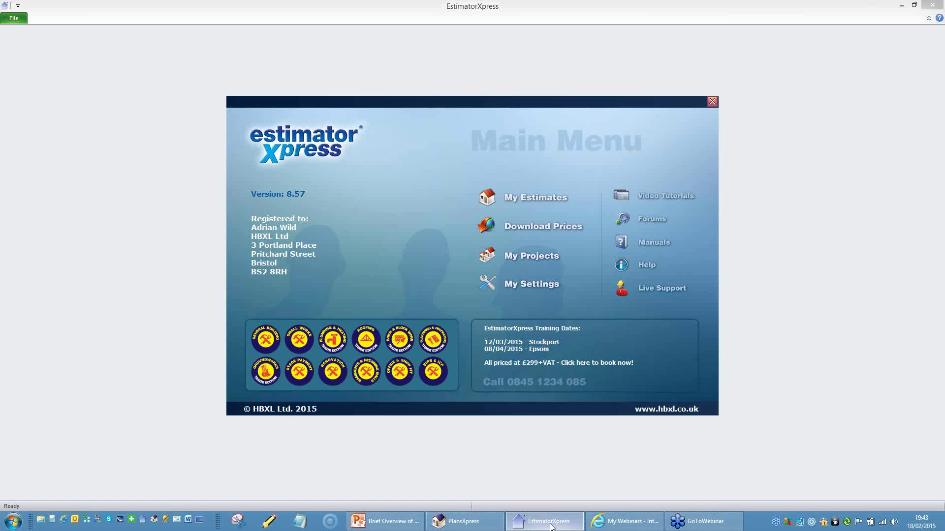
pyautogui.click(526, 202)
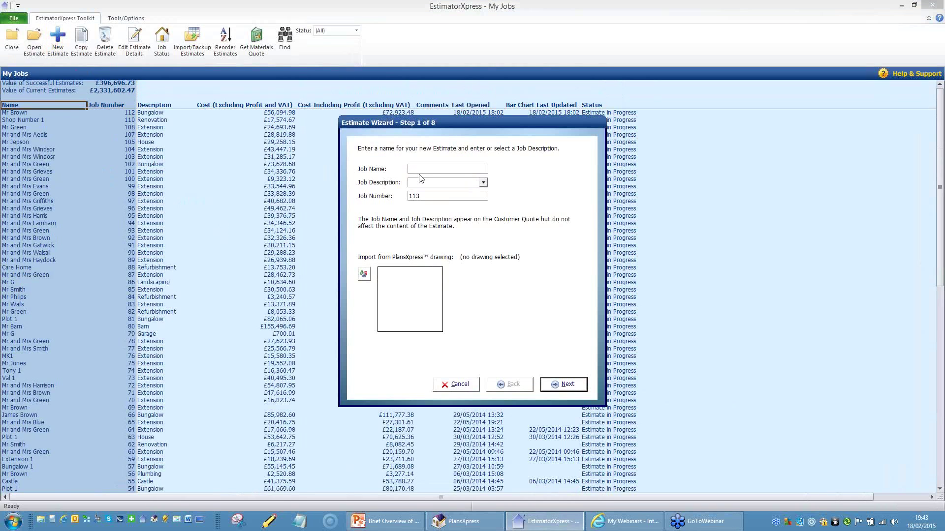
pyautogui.write('P')
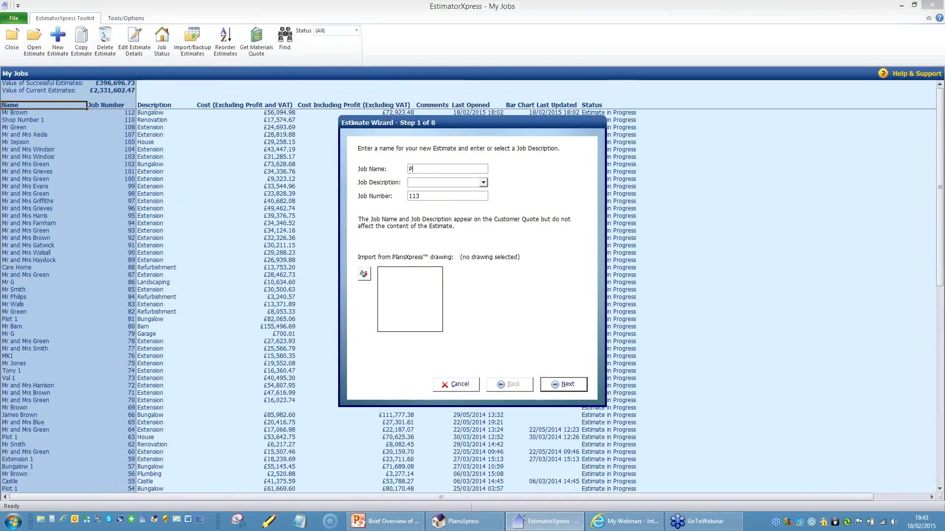
pyautogui.write('lot')
pyautogui.write('House')
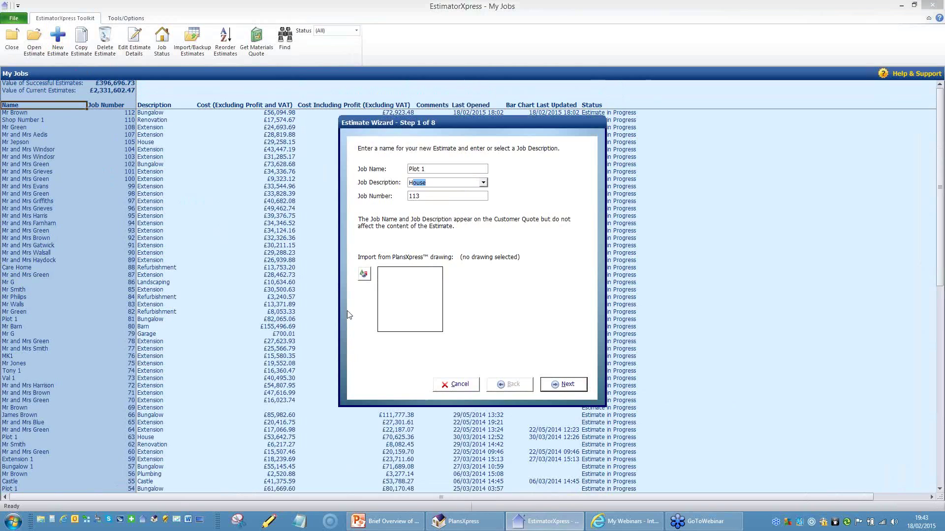
# - Attach the PlansXpress drawing Template 1 from the February 18 Developer Demonstration folder to the estimate and proceed to the price book choice
pyautogui.click(364, 274)
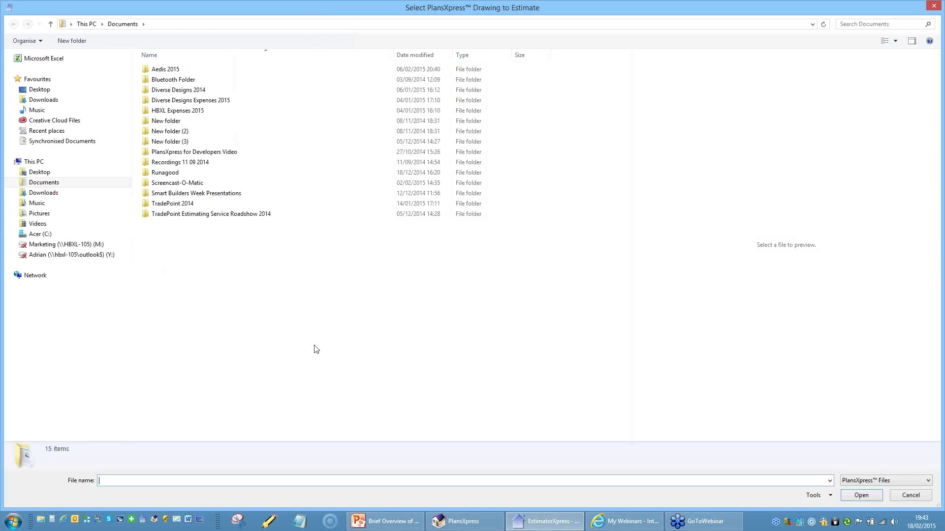
pyautogui.click(66, 131)
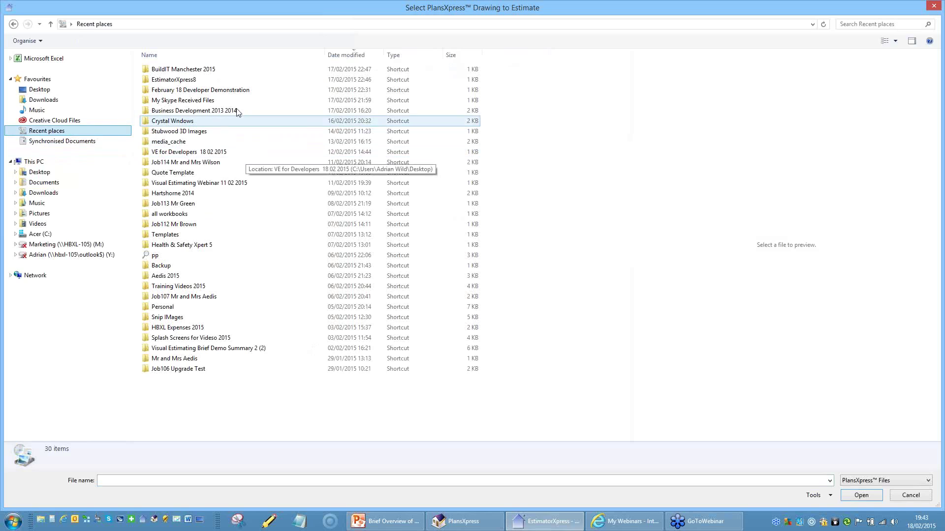
pyautogui.doubleClick(226, 91)
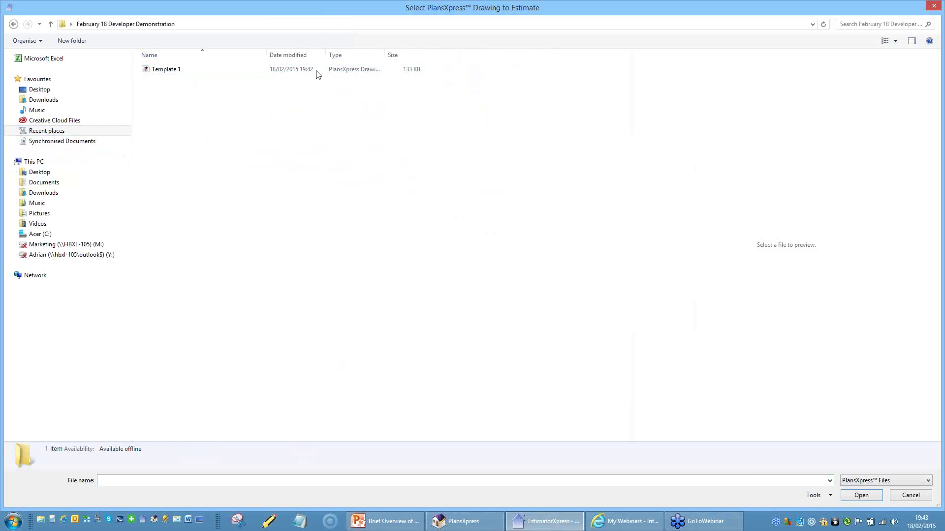
pyautogui.doubleClick(166, 69)
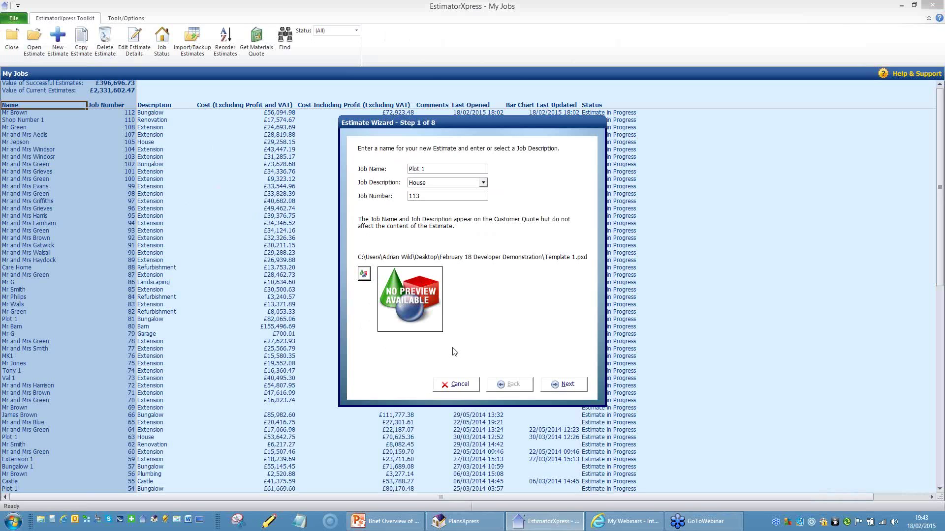
pyautogui.click(570, 388)
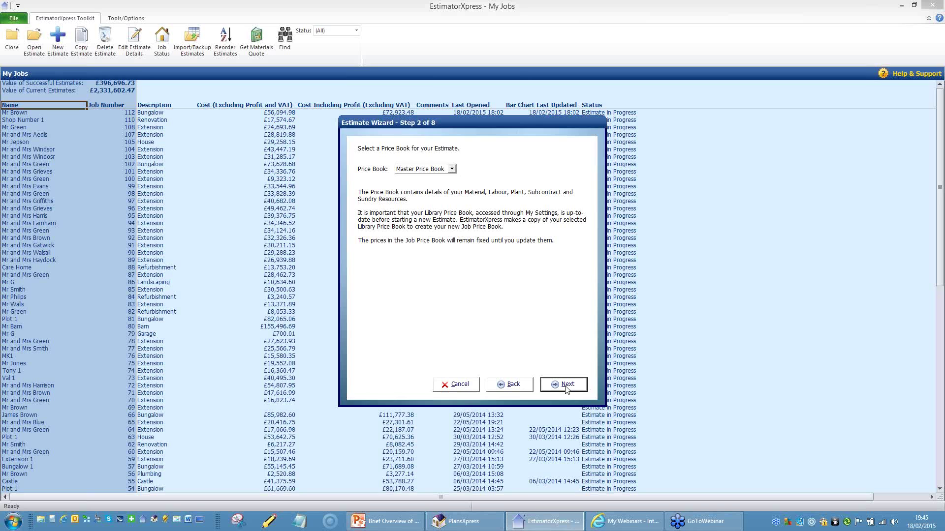
# - Accept the Master Price Book and set the estimate's specification to New Build Part L Spec
pyautogui.click(566, 389)
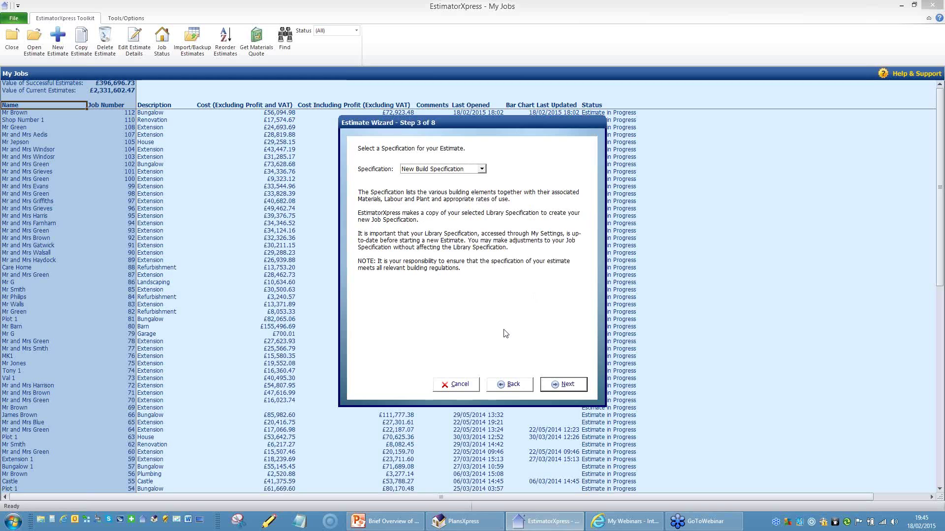
pyautogui.click(482, 169)
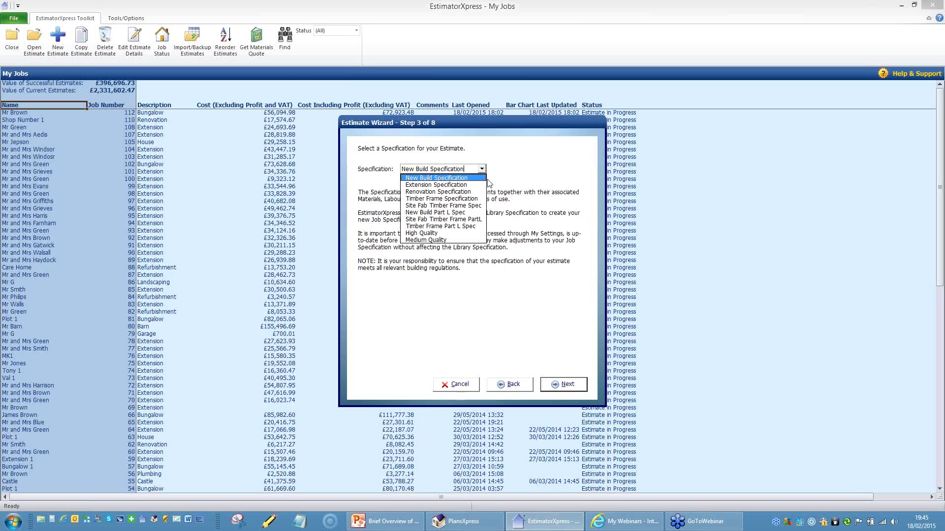
pyautogui.click(469, 213)
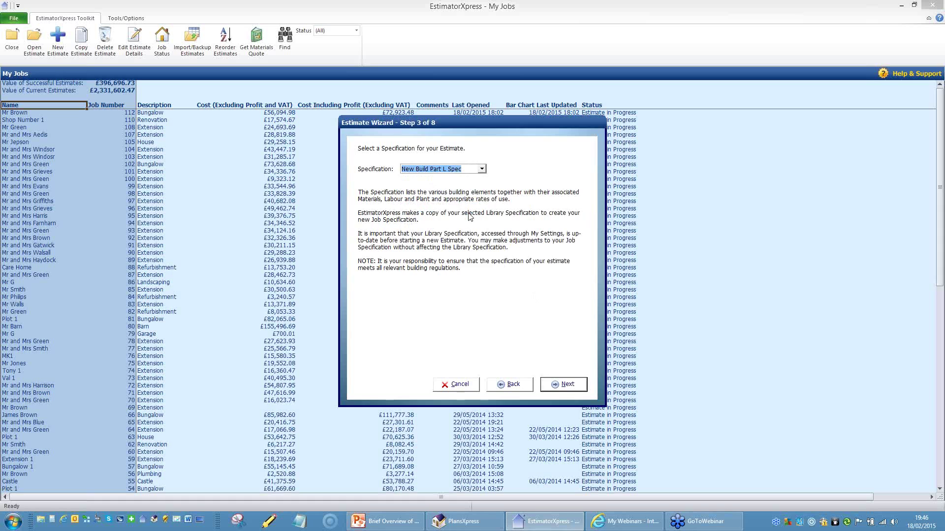
pyautogui.click(560, 388)
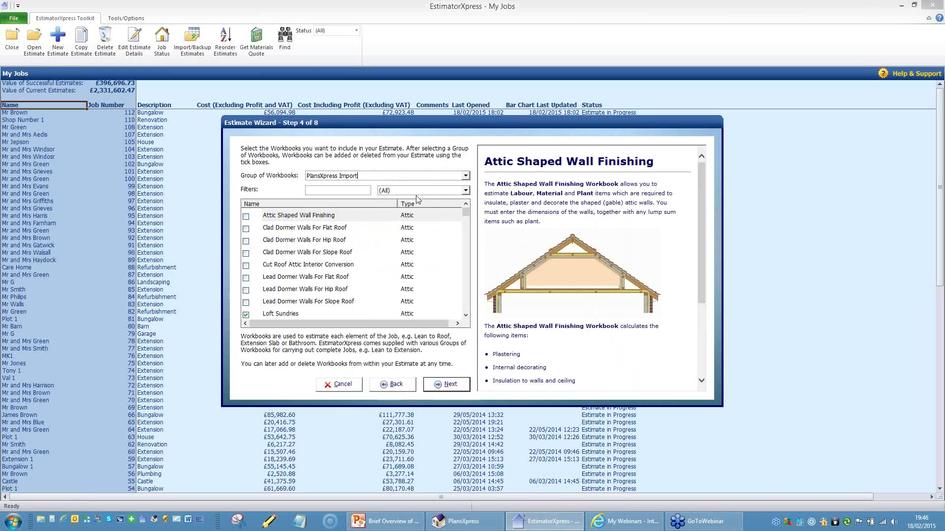
# - Accept the PlansXpress Import group of workbooks and set the bar chart type to Large House
pyautogui.click(455, 387)
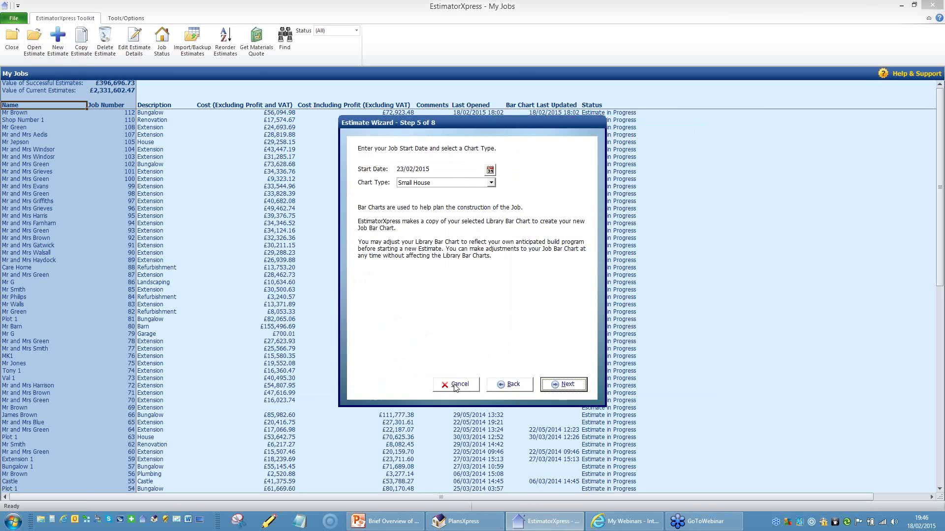
pyautogui.click(491, 184)
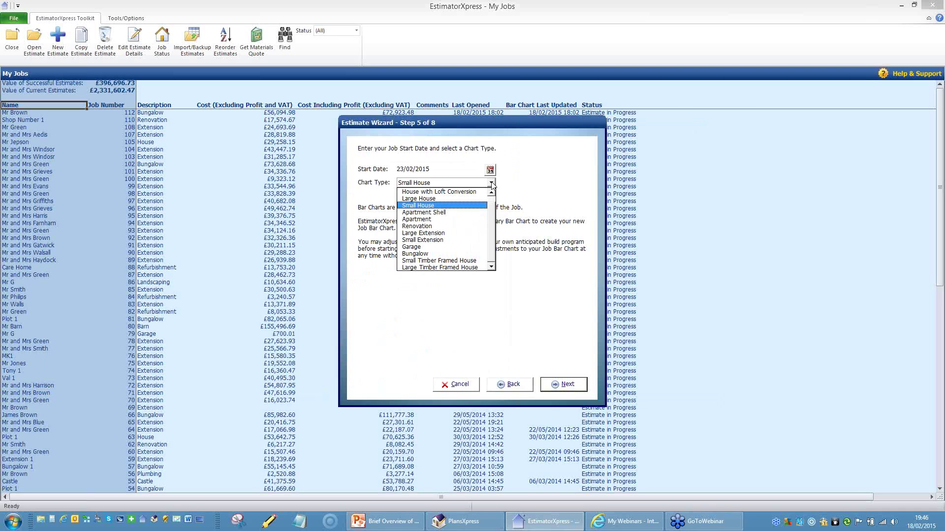
pyautogui.click(466, 199)
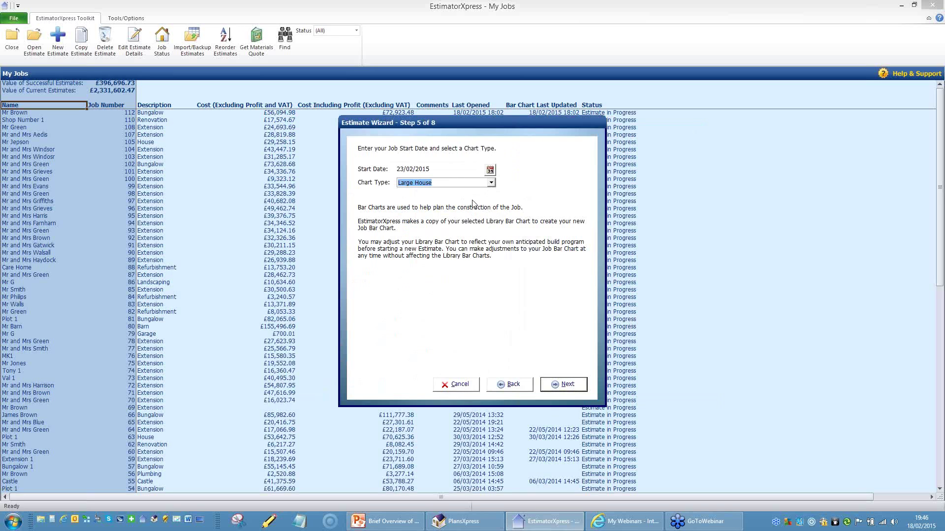
# - Set the job start date to 2 March 2015 and proceed to the customer address details
pyautogui.click(490, 169)
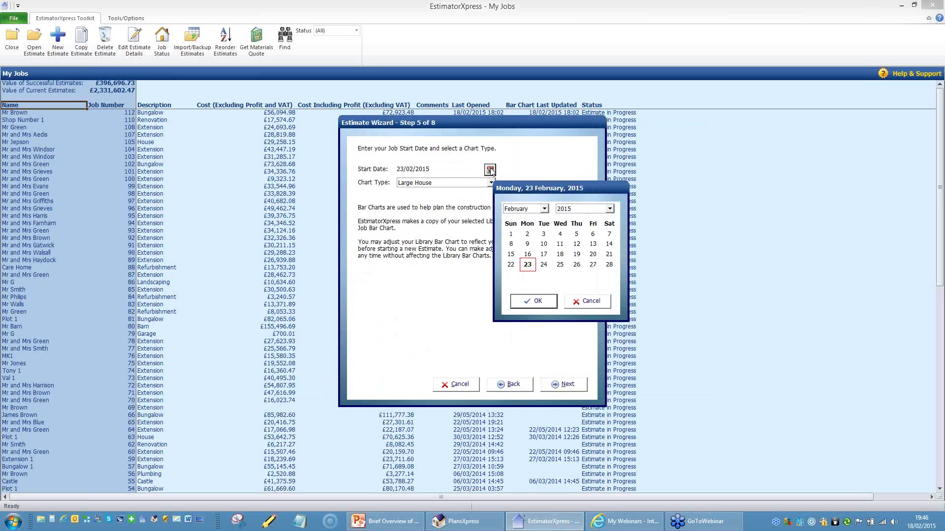
pyautogui.click(544, 208)
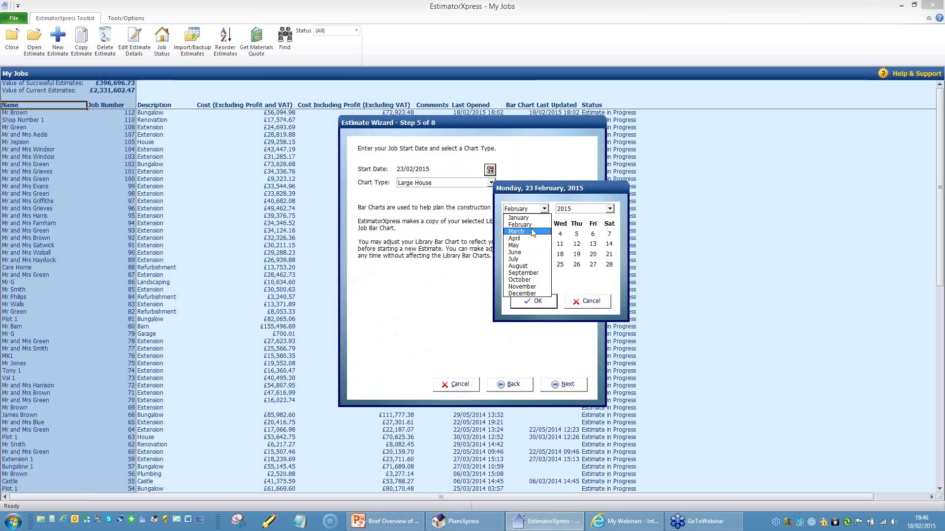
pyautogui.click(533, 231)
pyautogui.click(527, 235)
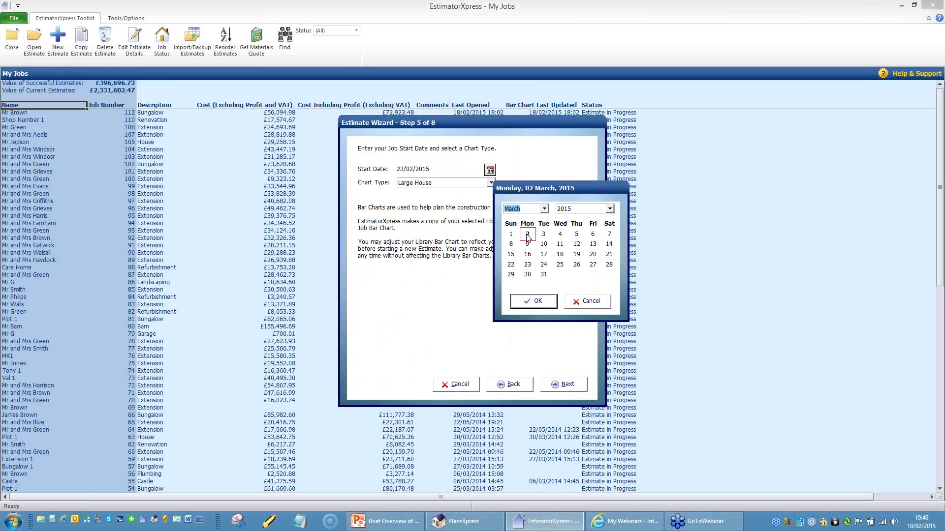
pyautogui.click(538, 302)
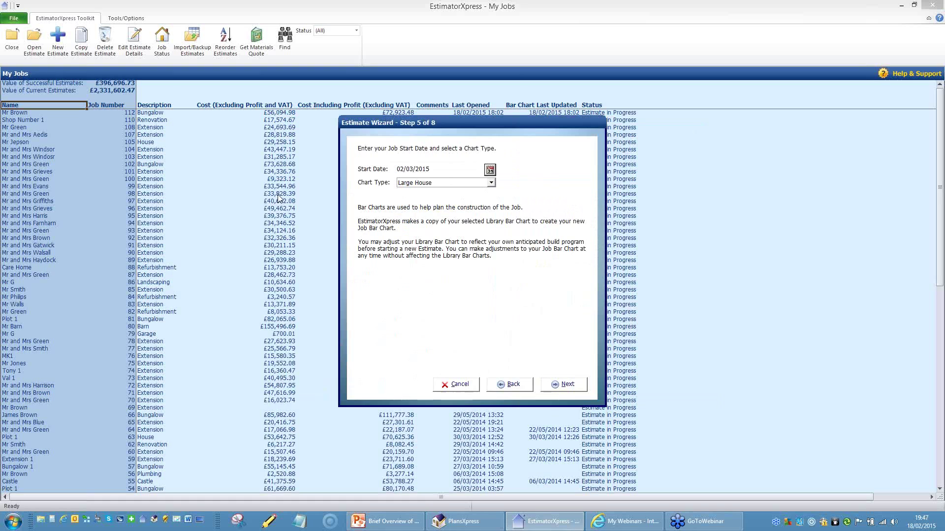
pyautogui.click(555, 385)
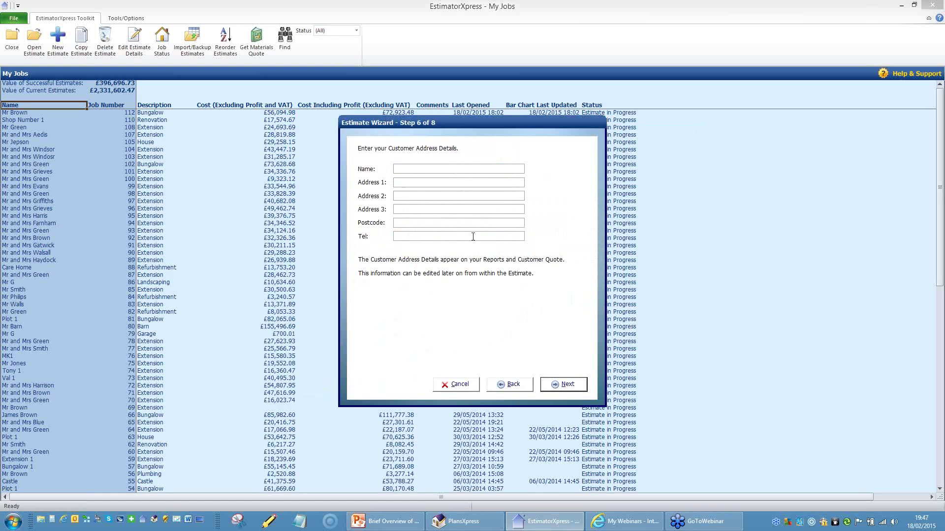
# - Enter Plot 1 as the customer name, fill in the first address line, and proceed to the profit margins
pyautogui.write('PLo')
pyautogui.press('BackSpace')
pyautogui.press('BackSpace')
pyautogui.write('lot 1')
pyautogui.press('Tab')
pyautogui.write('The Maltings')
pyautogui.click(564, 386)
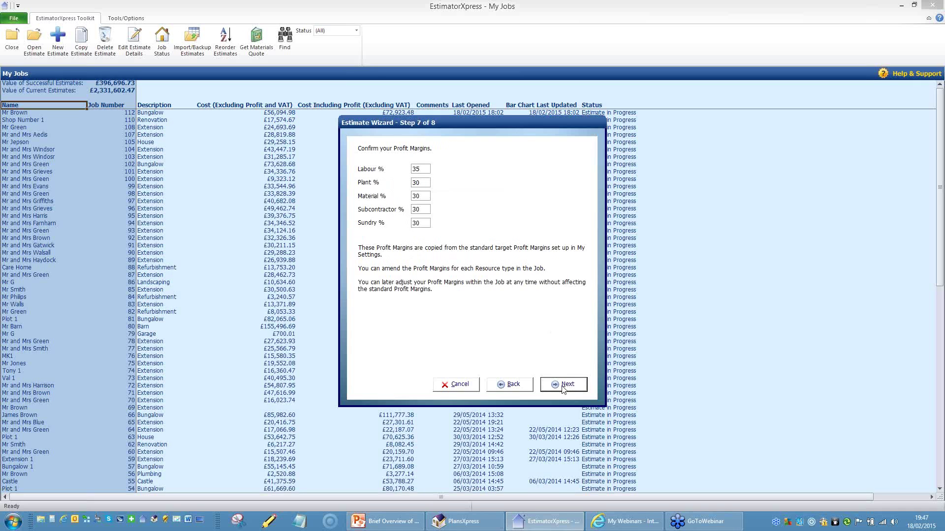
# - Set the labour profit margin to 30%, accept the inflation rates, and complete the wizard with the drawing import
pyautogui.doubleClick(417, 168)
pyautogui.write('30')
pyautogui.click(565, 387)
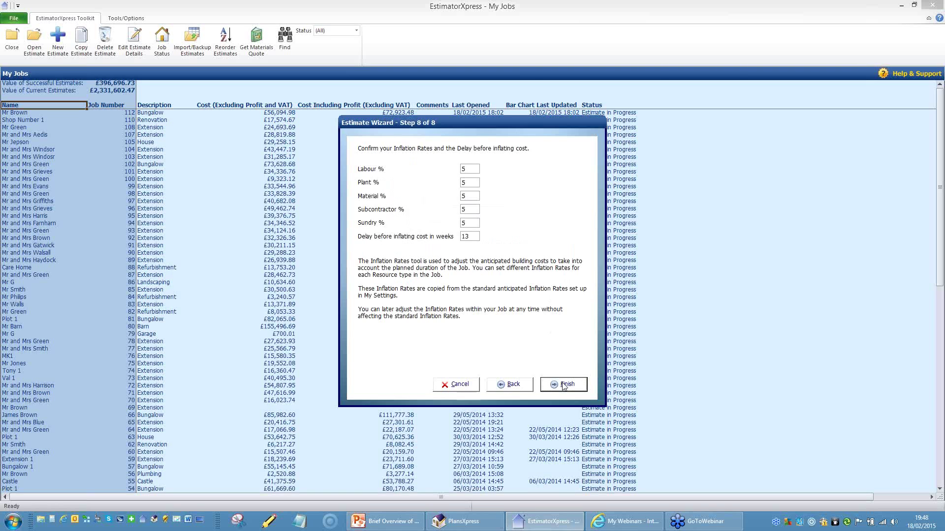
pyautogui.click(564, 386)
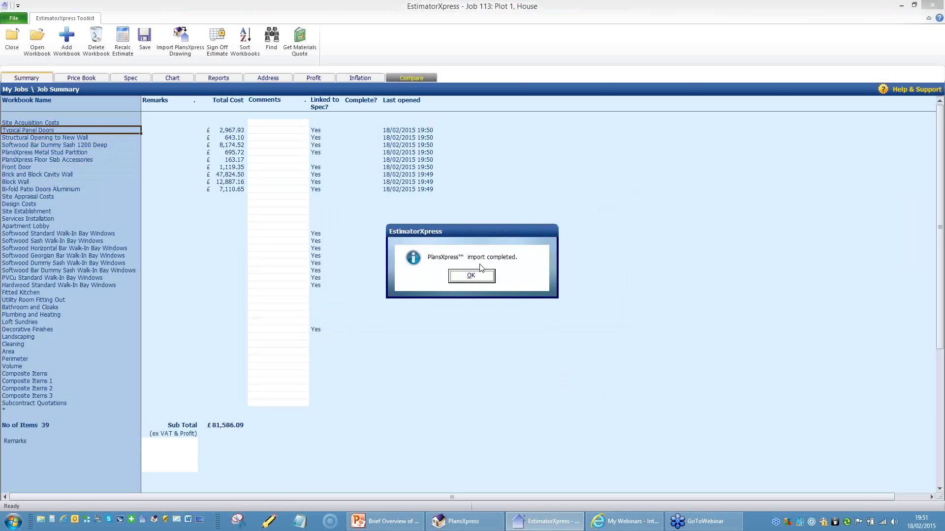
pyautogui.click(471, 276)
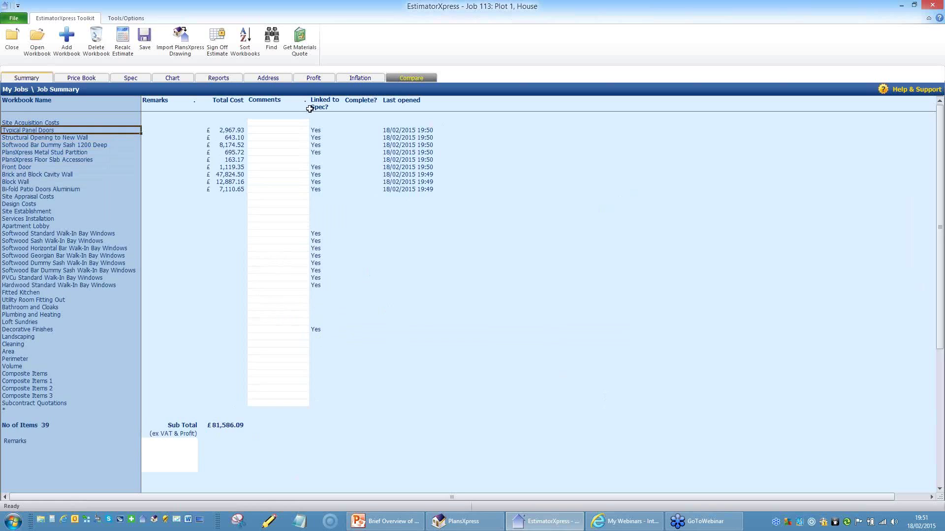
# - Open the 1-External Walls worksheet in the Brick and Block Cavity Wall workbook
pyautogui.click(51, 174)
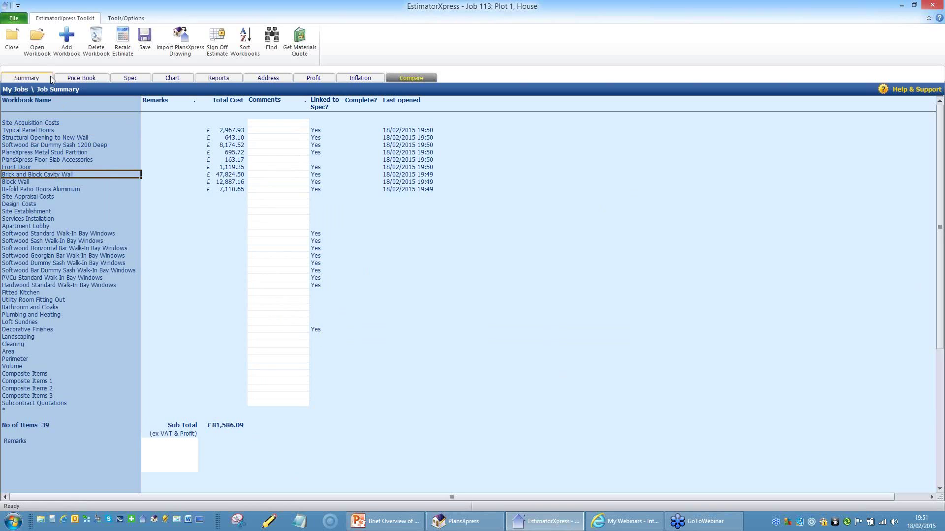
pyautogui.click(38, 40)
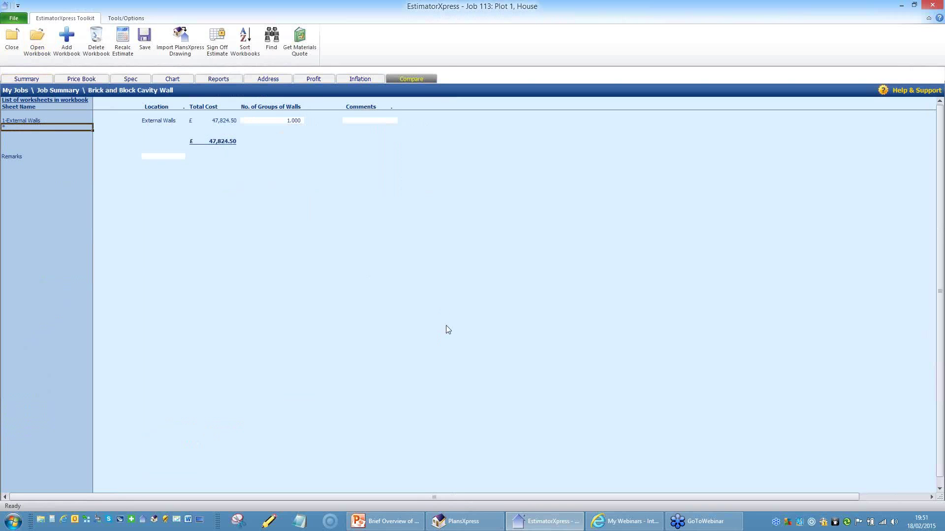
pyautogui.click(176, 122)
pyautogui.doubleClick(176, 122)
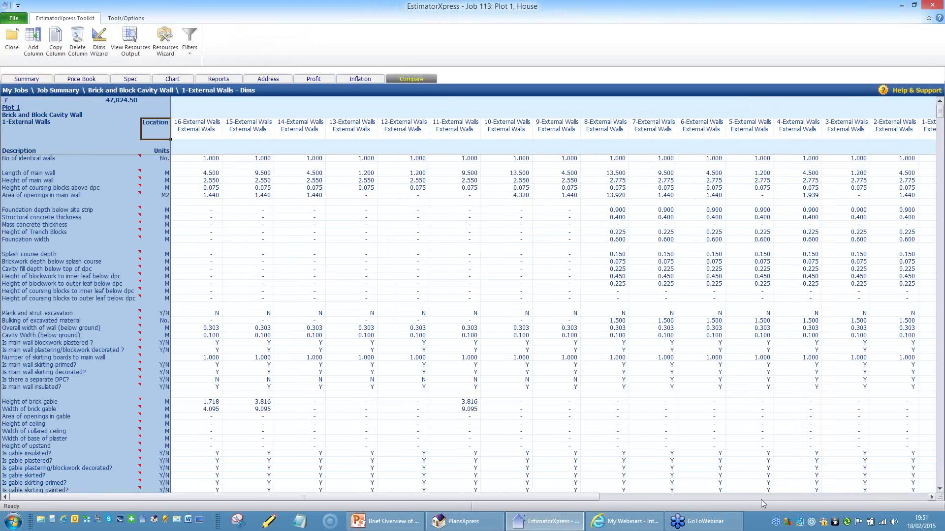
# - Examine the imported dimensions and dimension calculations for the external walls, starting with walls 1 to 8
pyautogui.moveTo(585, 498); pyautogui.dragTo(650, 497)
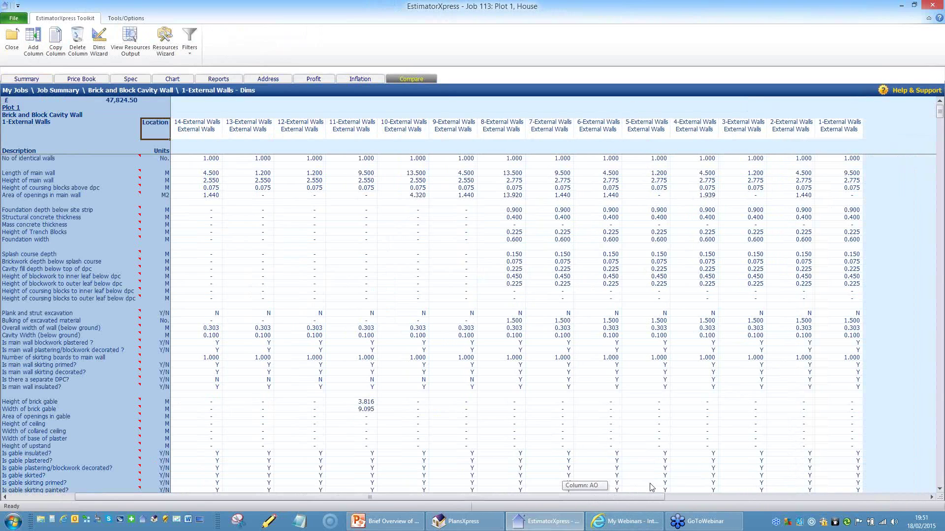
pyautogui.moveTo(851, 158); pyautogui.dragTo(510, 167)
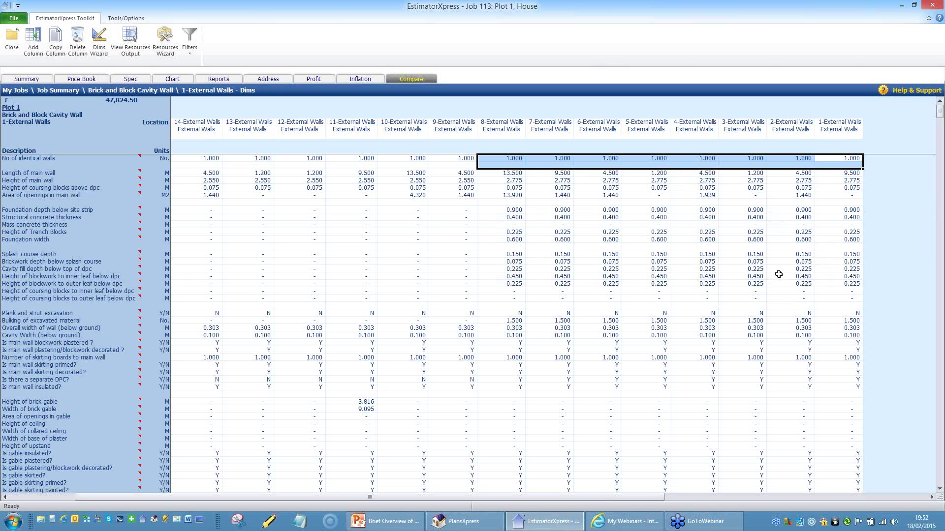
pyautogui.scroll(-2, 752, 300)
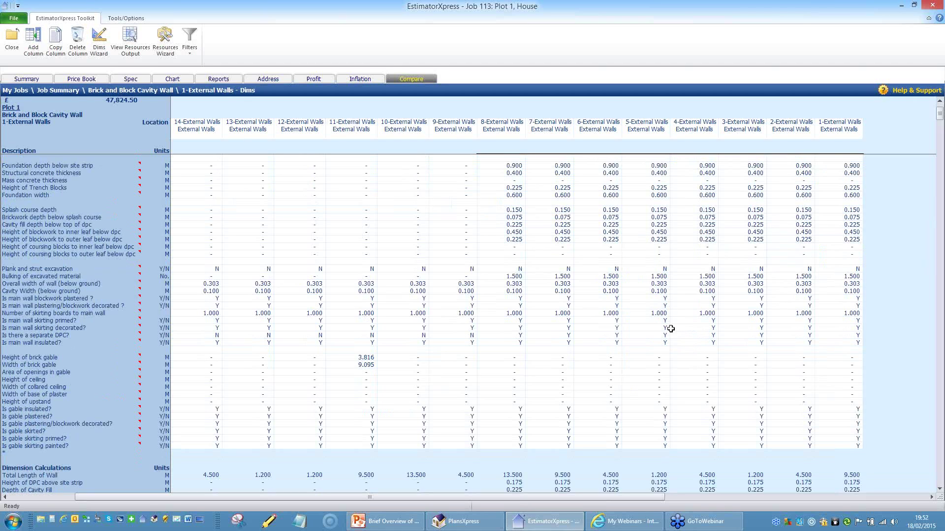
pyautogui.scroll(-1, 672, 327)
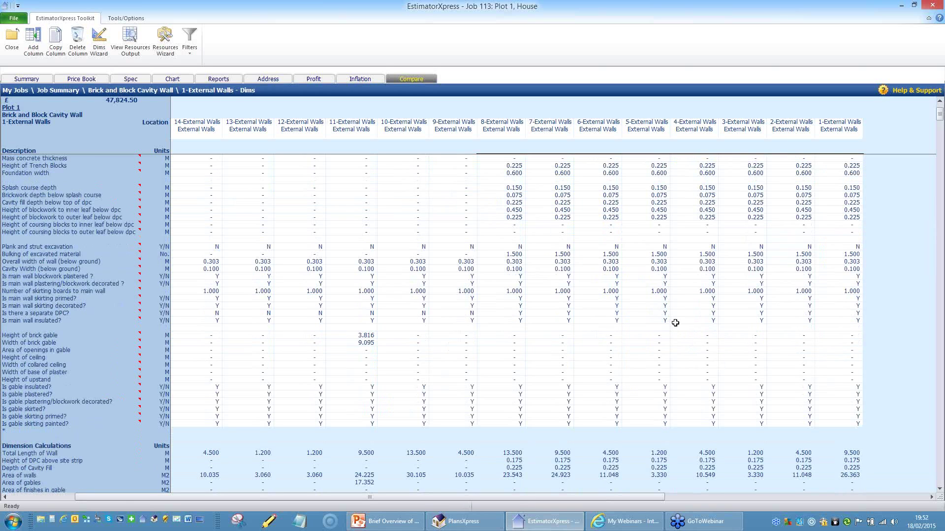
pyautogui.scroll(-8, 675, 323)
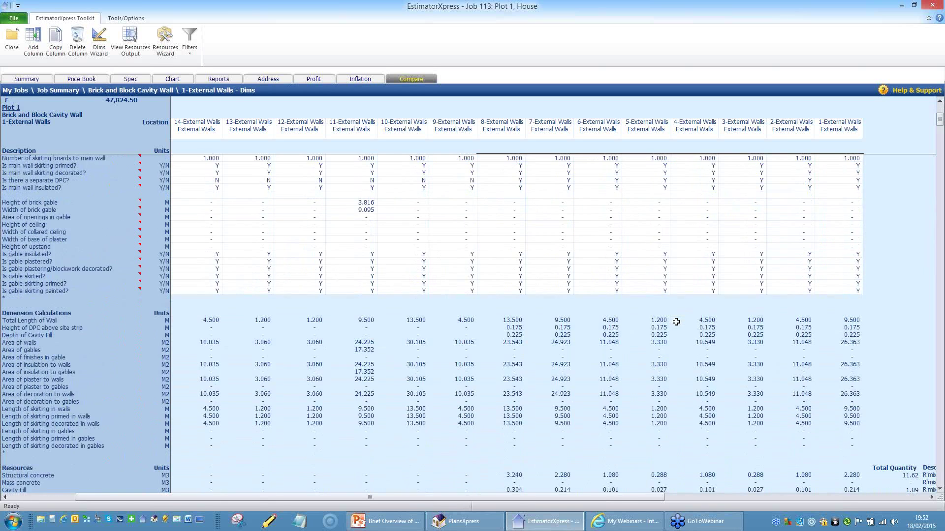
pyautogui.scroll(-1, 676, 322)
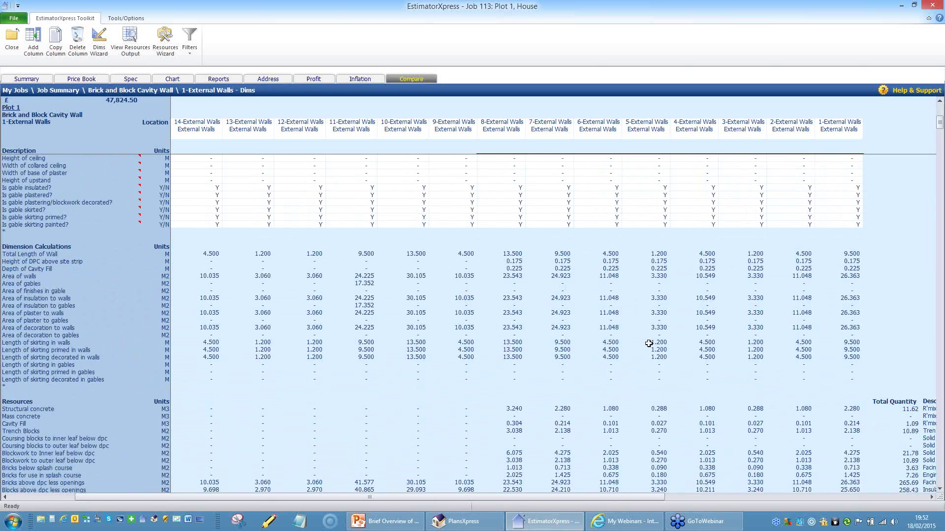
pyautogui.scroll(-7, 649, 344)
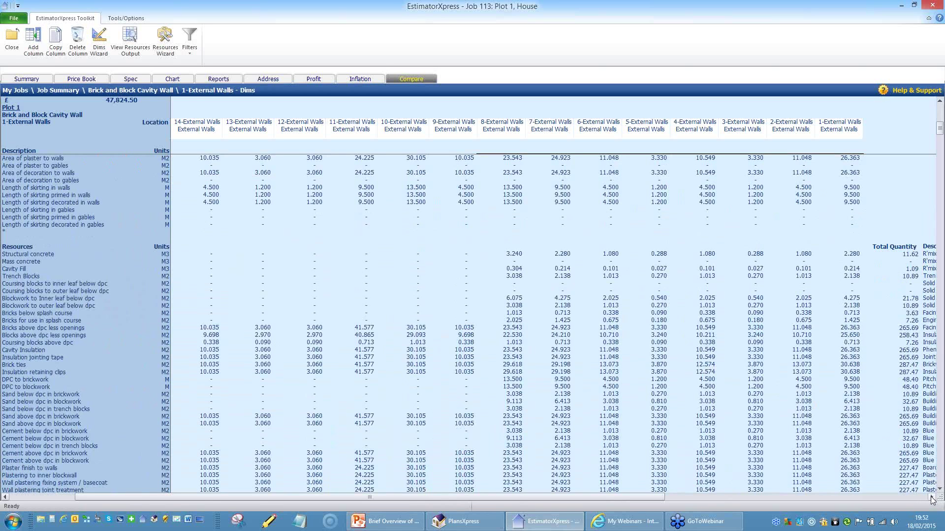
# - Examine the resources' total quantities and descriptions, focusing on the bricks above dpc less openings
pyautogui.click(932, 497)
pyautogui.click(932, 497)
pyautogui.click(931, 497)
pyautogui.click(931, 497)
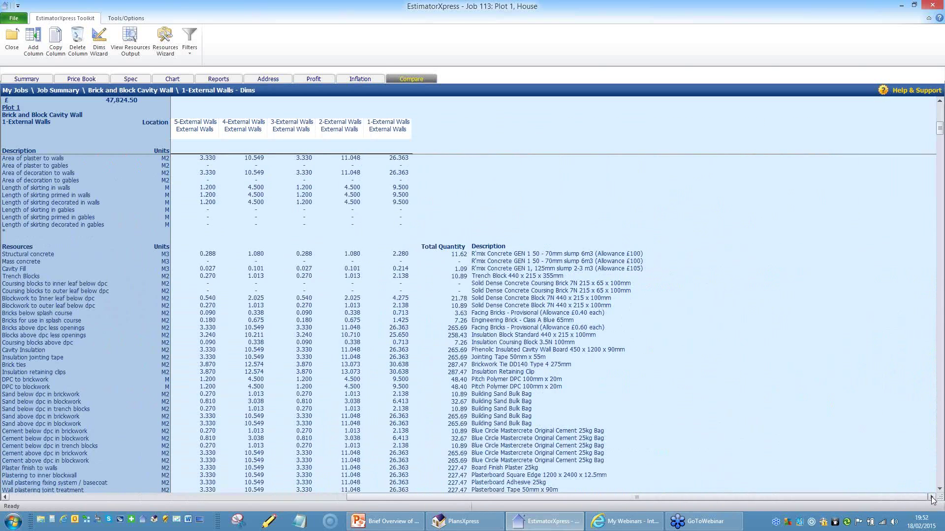
pyautogui.click(931, 497)
pyautogui.click(932, 497)
pyautogui.click(932, 497)
pyautogui.click(932, 498)
pyautogui.click(932, 498)
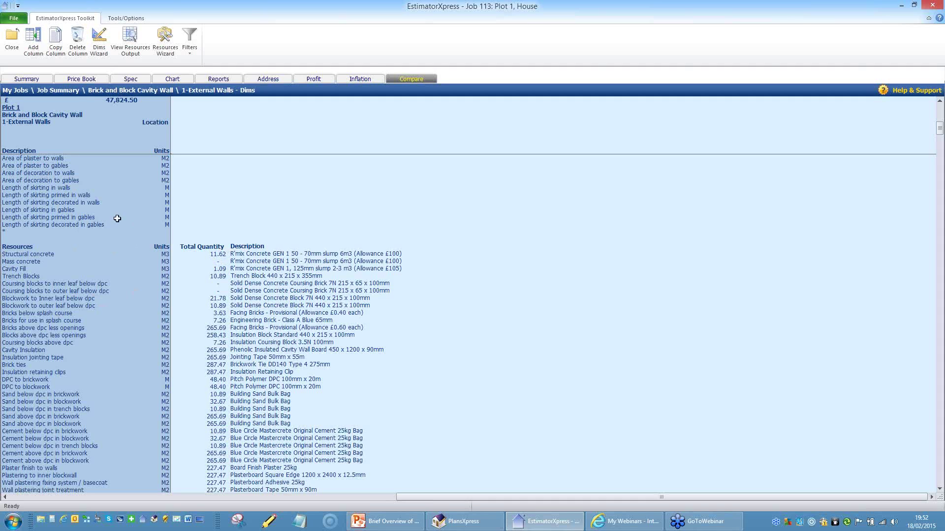
pyautogui.click(36, 328)
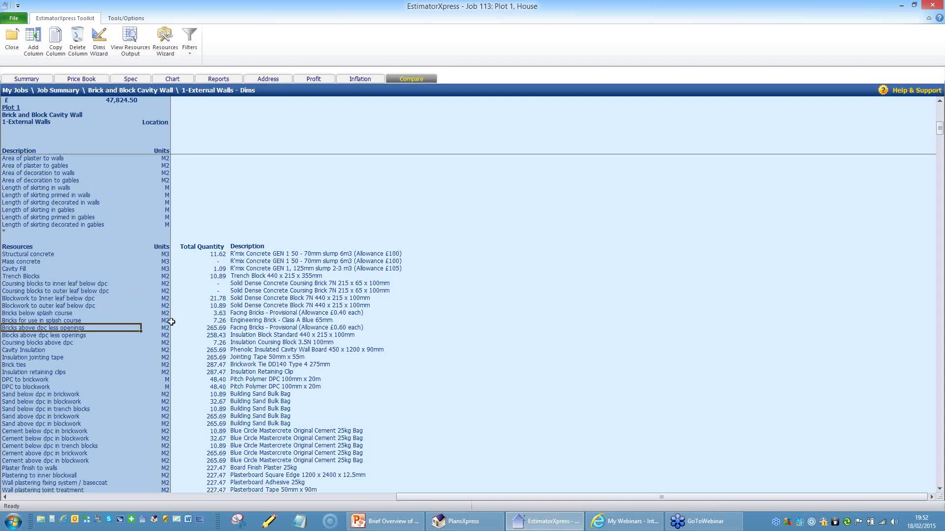
pyautogui.click(206, 327)
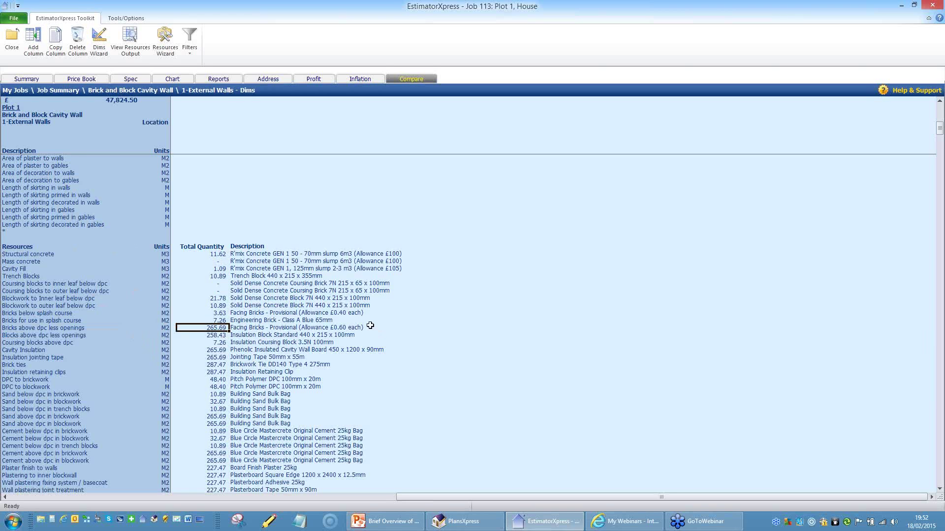
# - Review the rest of the external walls' resource list, covering materials, labour and plant
pyautogui.scroll(-1, 359, 320)
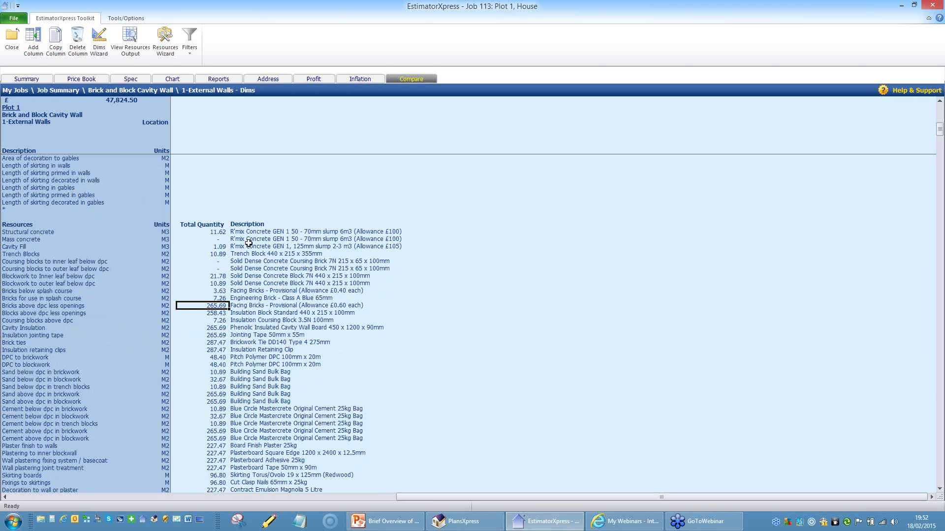
pyautogui.scroll(-2, 248, 243)
pyautogui.scroll(-1, 250, 239)
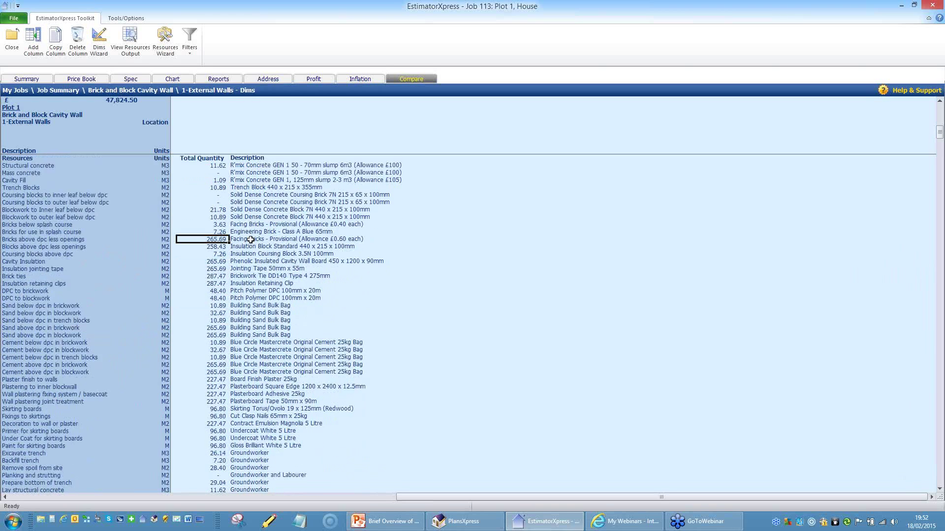
pyautogui.scroll(-3, 250, 240)
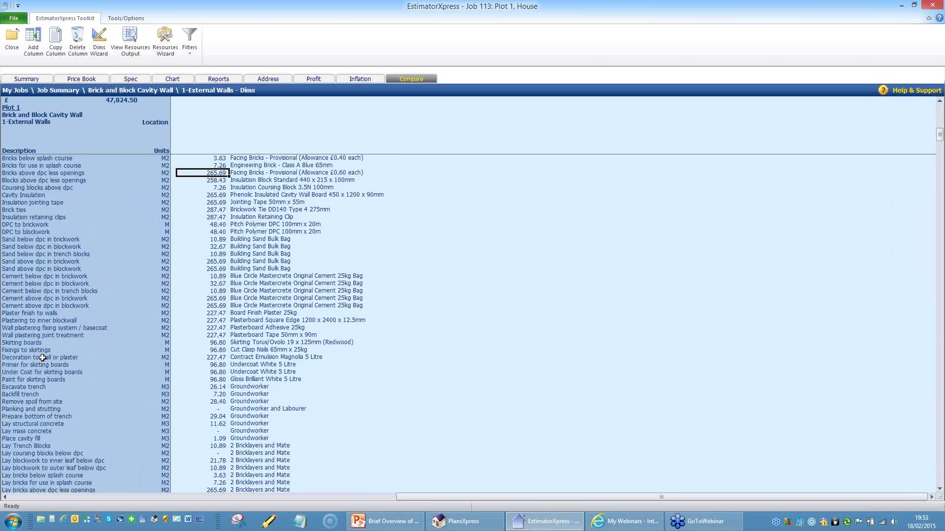
pyautogui.scroll(-1, 49, 371)
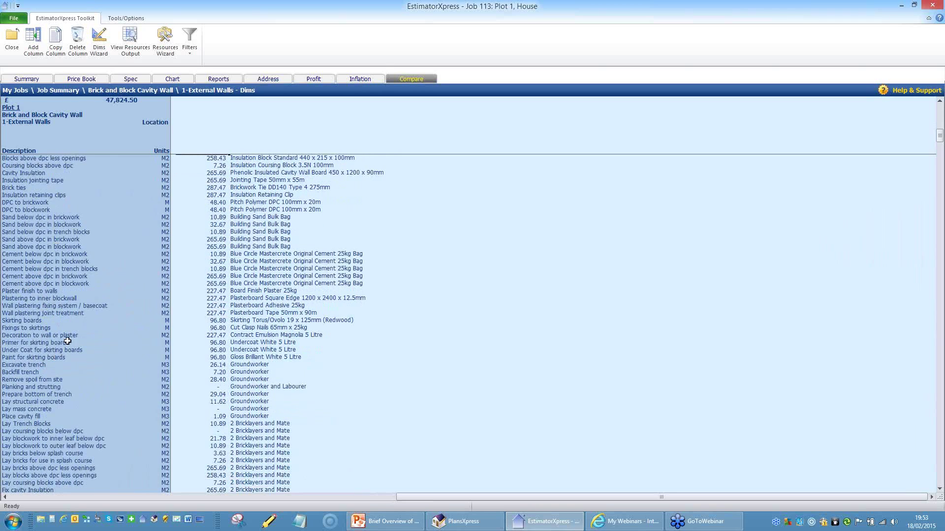
pyautogui.scroll(-2, 56, 364)
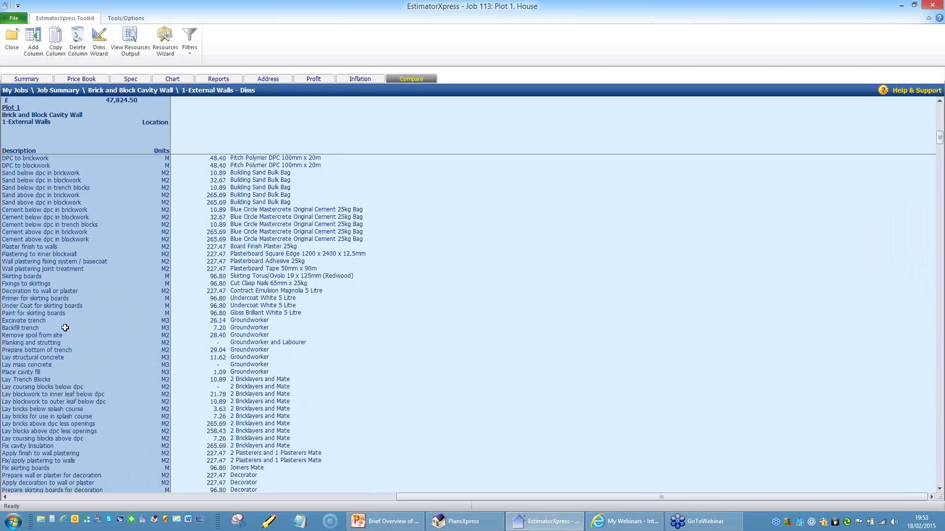
pyautogui.scroll(-1, 65, 327)
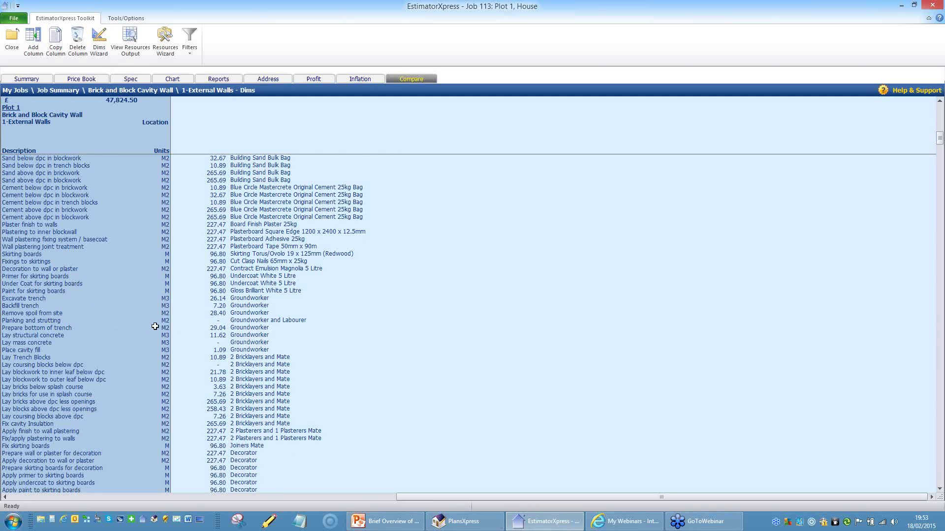
pyautogui.scroll(-4, 154, 327)
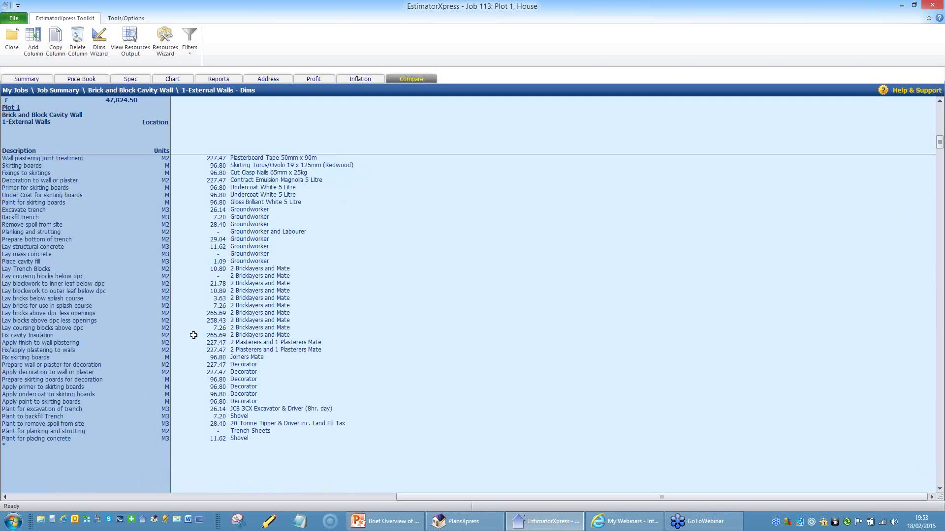
pyautogui.scroll(-4, 194, 335)
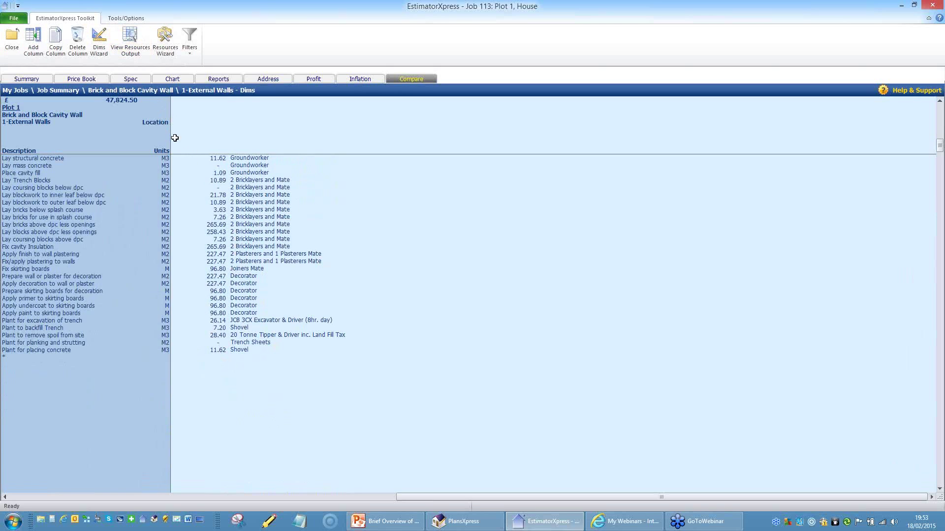
# - Open the external walls' resources output with selected-line highlighting enabled and select the bricks above dpc less openings line
pyautogui.click(128, 39)
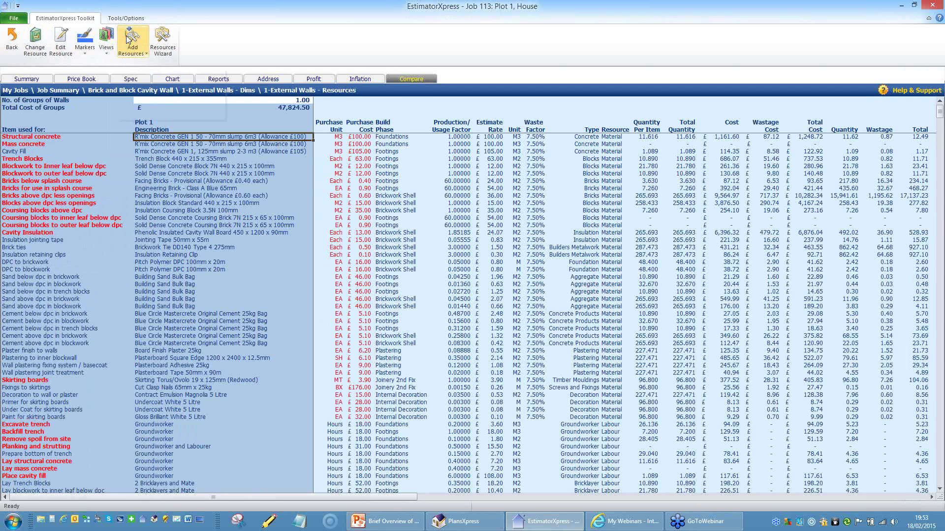
pyautogui.click(105, 51)
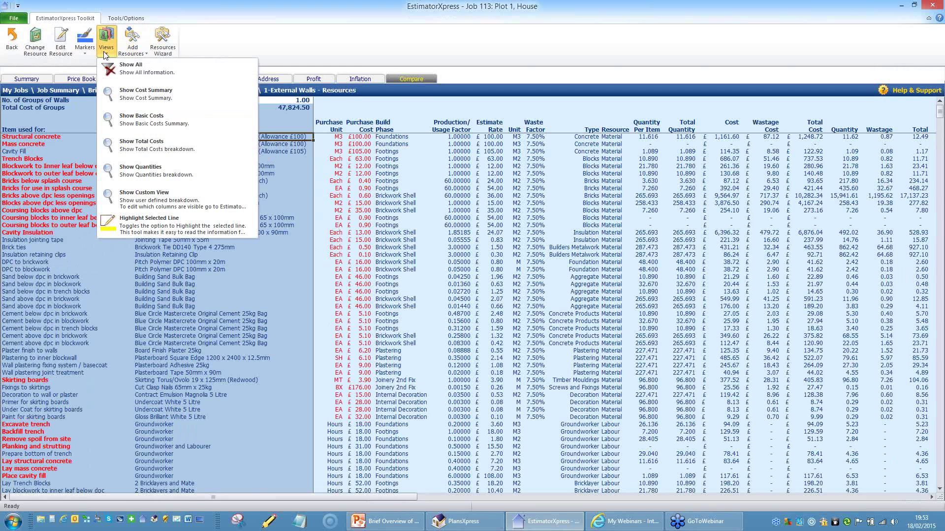
pyautogui.click(127, 229)
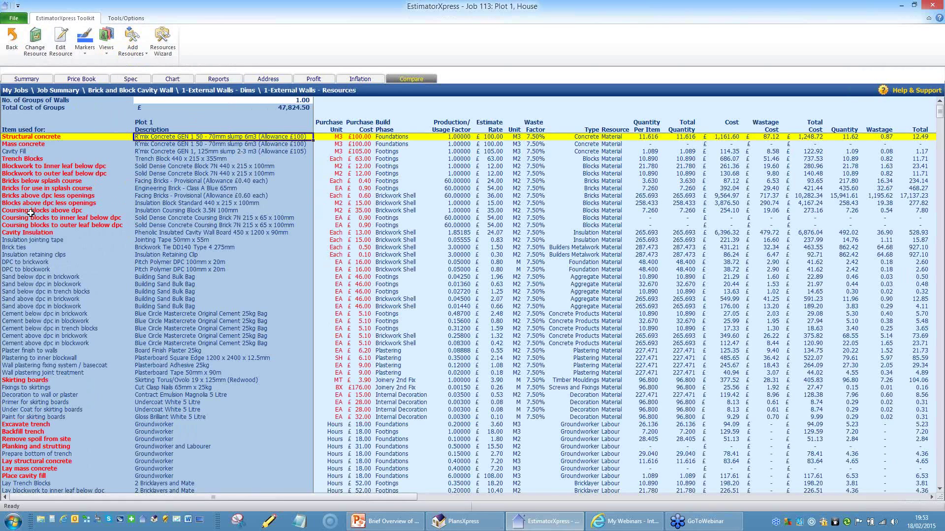
pyautogui.click(16, 195)
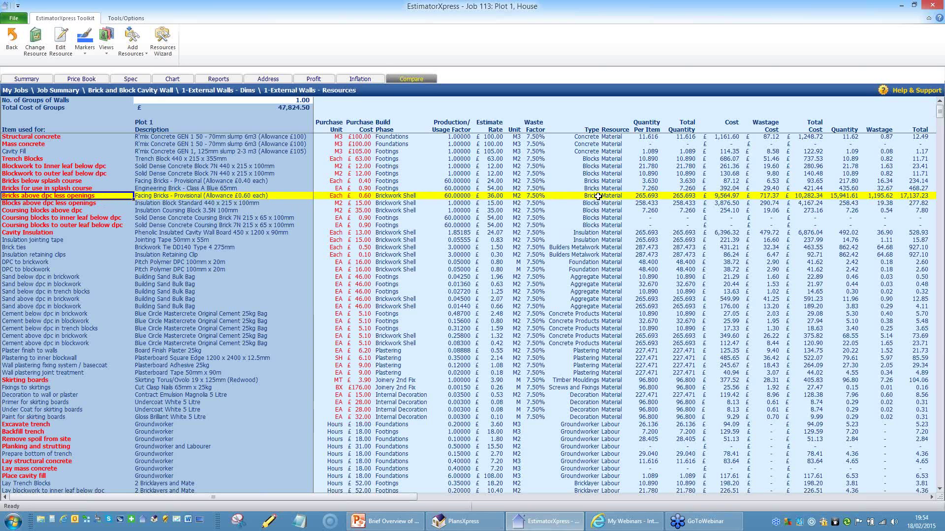
# - Examine the lay bricks above dpc less openings labour line, covering its production factor, hourly purchase cost, total cost and quantity
pyautogui.click(931, 497)
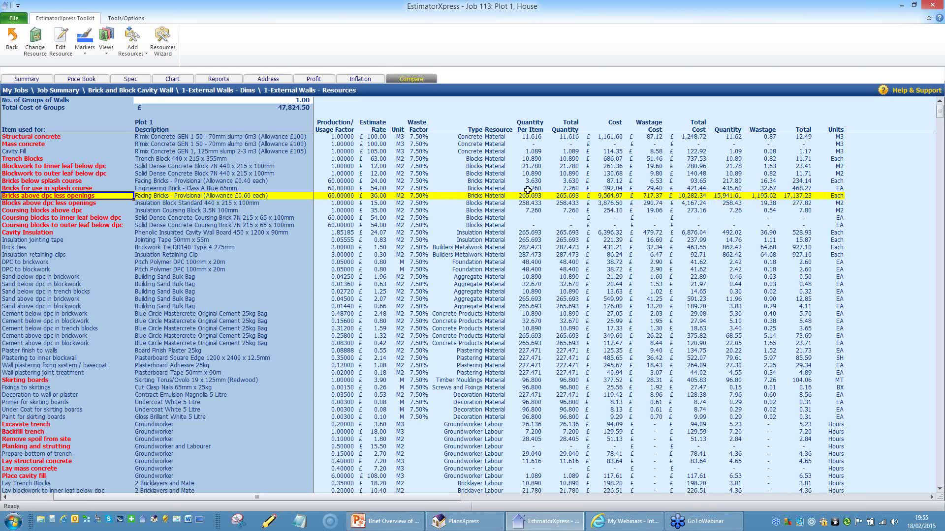
pyautogui.scroll(-3, 342, 263)
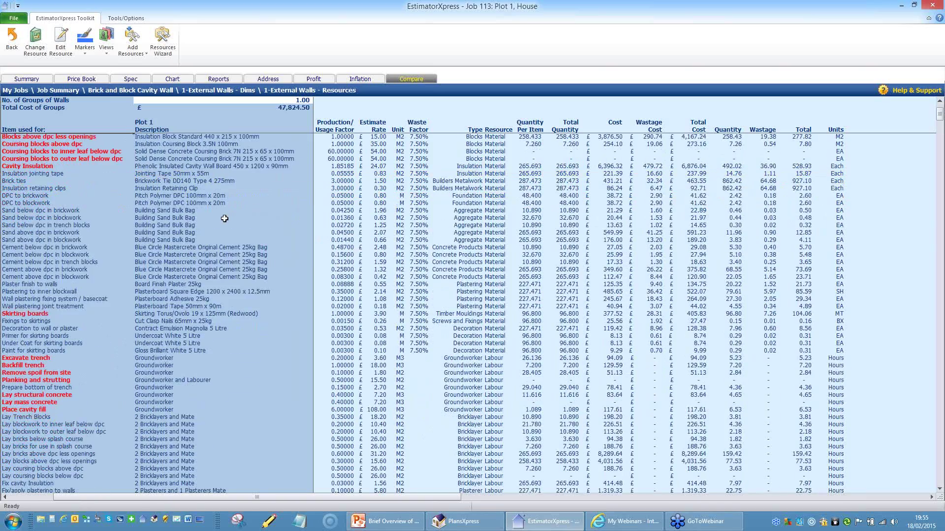
pyautogui.scroll(-5, 224, 219)
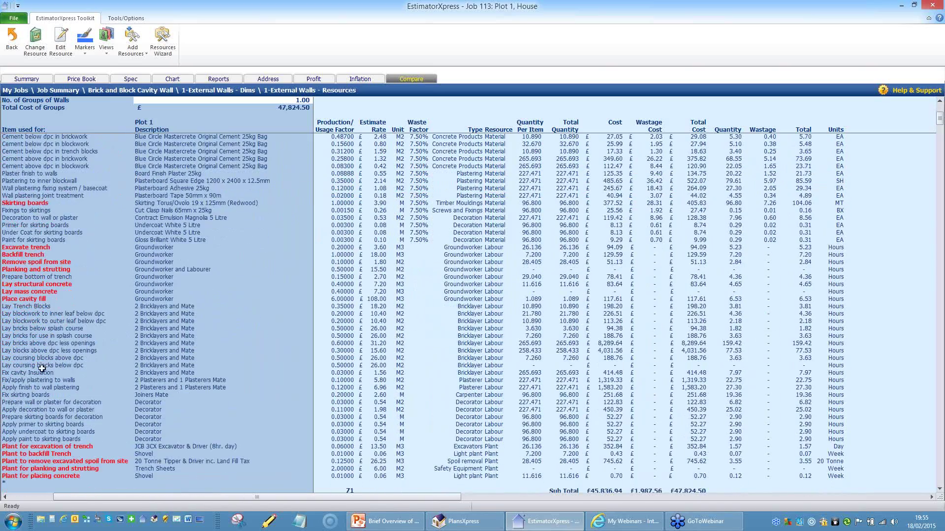
pyautogui.click(4, 343)
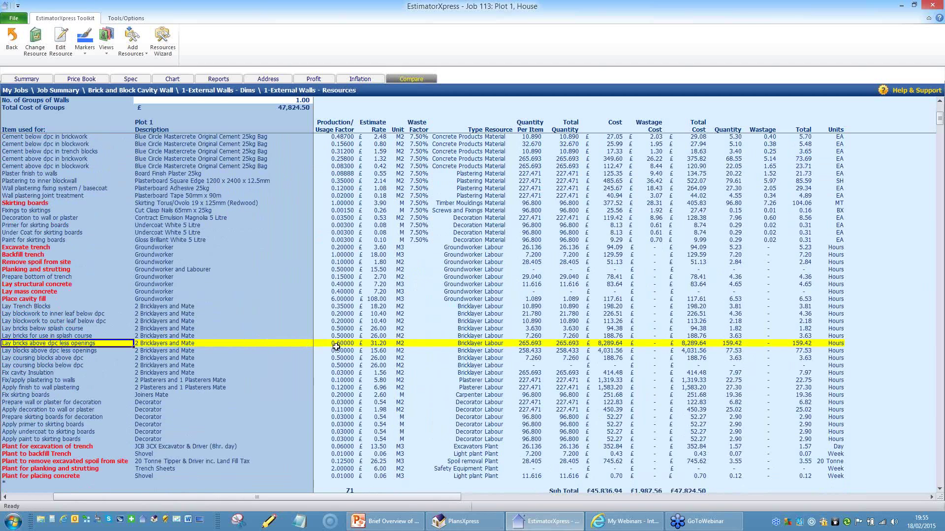
pyautogui.click(354, 343)
pyautogui.click(269, 343)
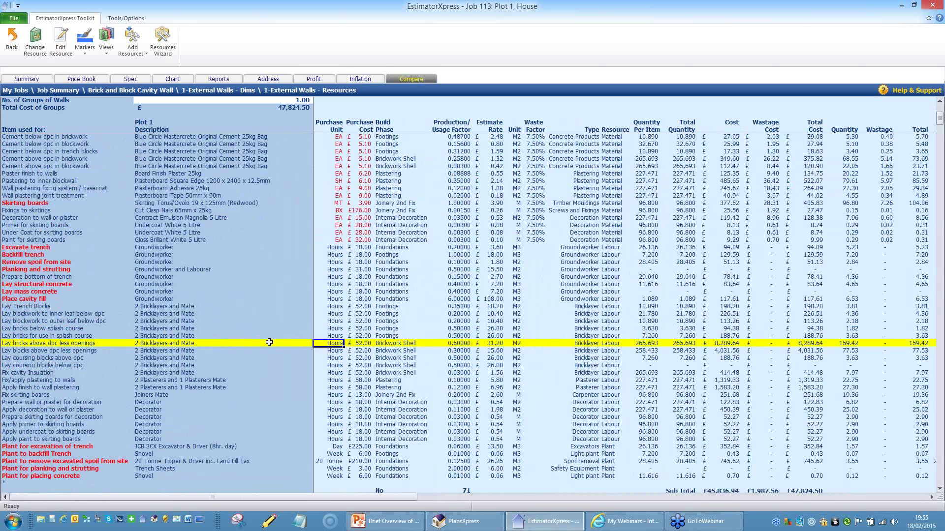
pyautogui.press('Right')
pyautogui.click(653, 347)
pyautogui.click(853, 343)
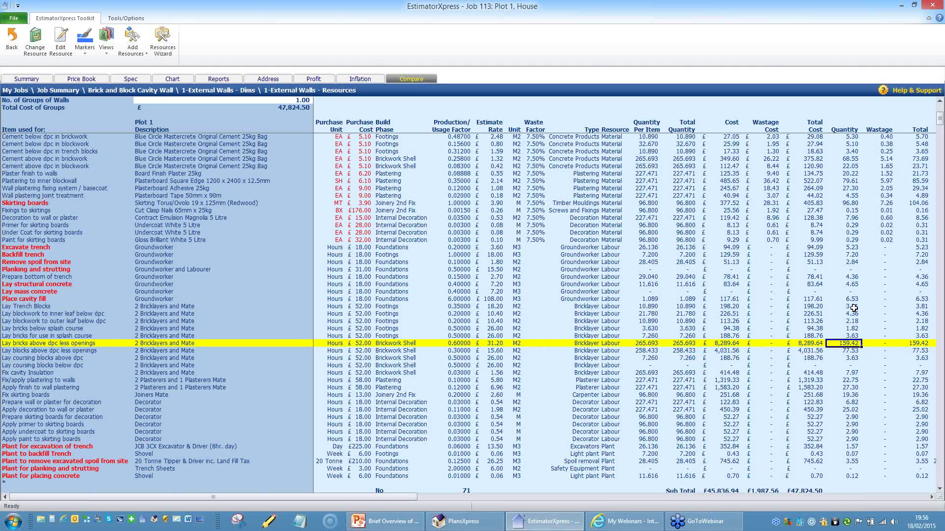
# - Select the bricklayers' labour quantities from Lay Trench Blocks through Fix cavity Insulation to examine their hours
pyautogui.moveTo(847, 343); pyautogui.dragTo(852, 387)
pyautogui.moveTo(175, 305); pyautogui.dragTo(841, 374)
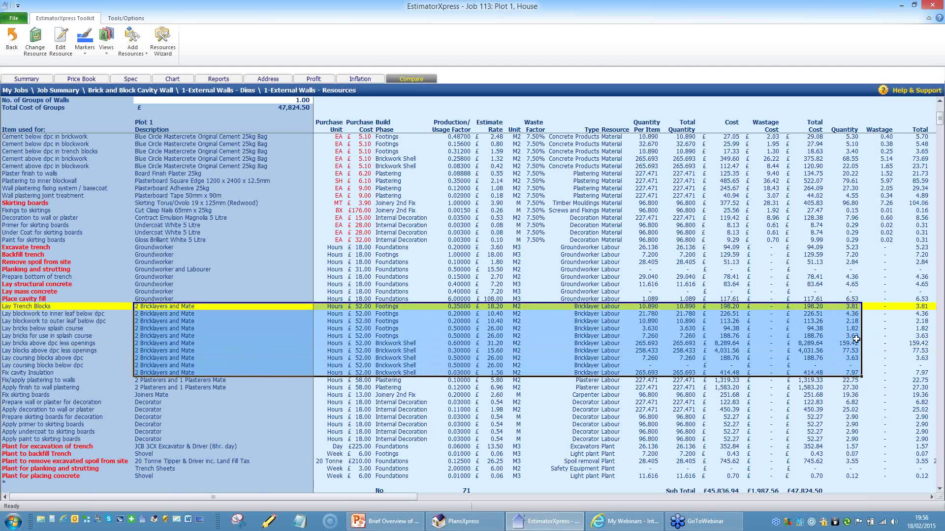
pyautogui.moveTo(847, 308); pyautogui.dragTo(853, 375)
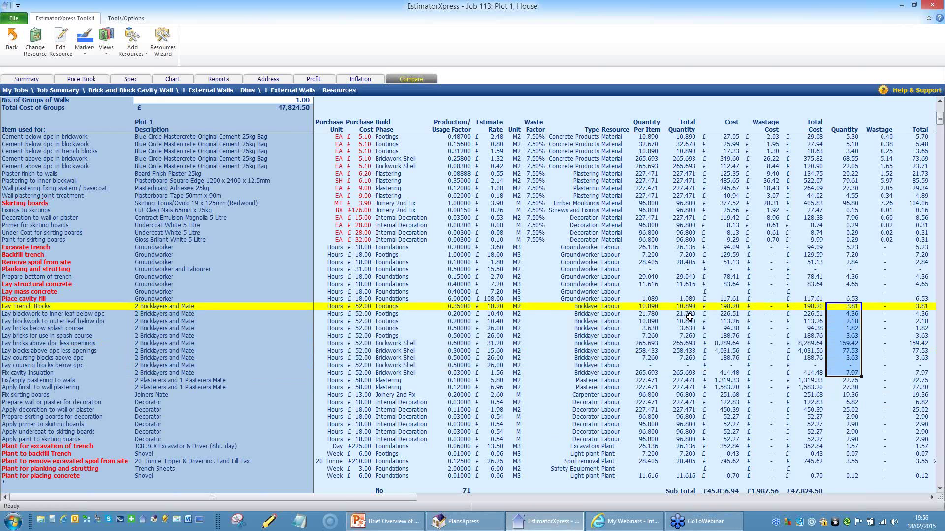
# - Return to the job summary and open the job's Costs report
pyautogui.click(26, 79)
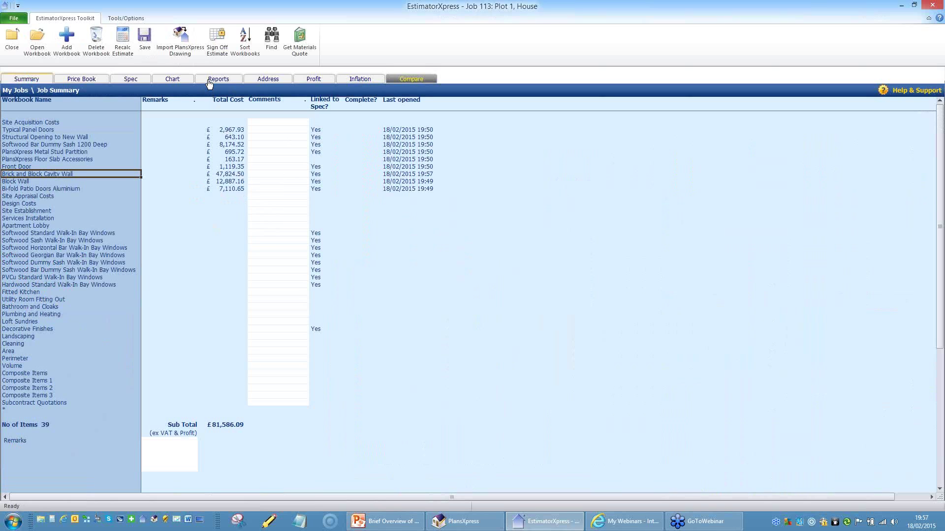
pyautogui.click(208, 80)
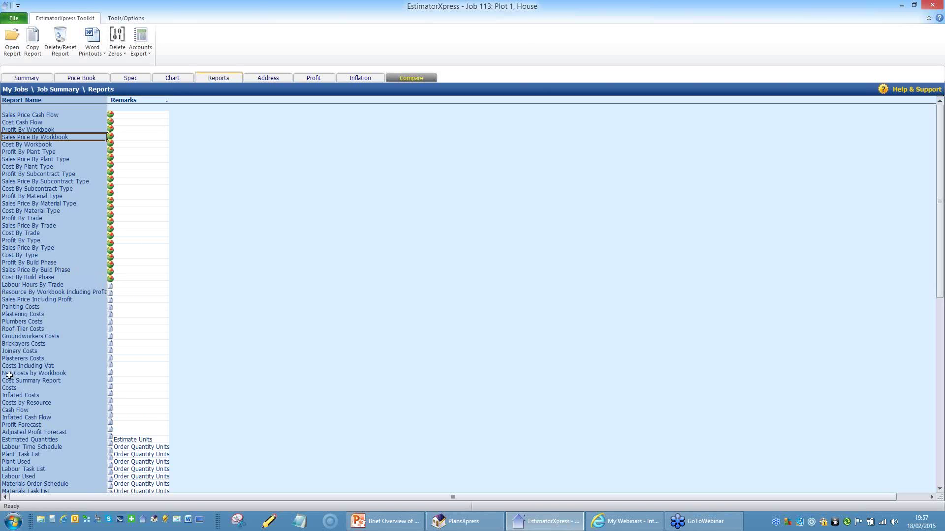
pyautogui.click(25, 388)
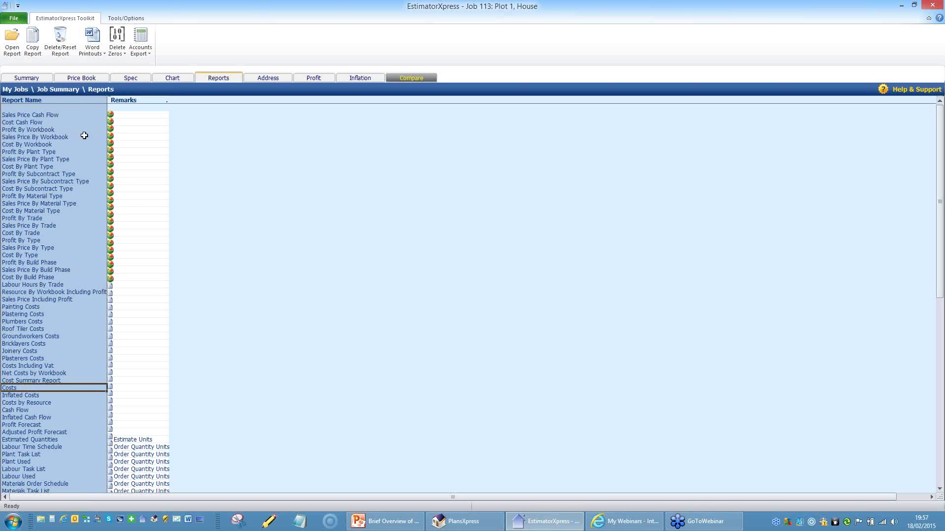
pyautogui.click(12, 36)
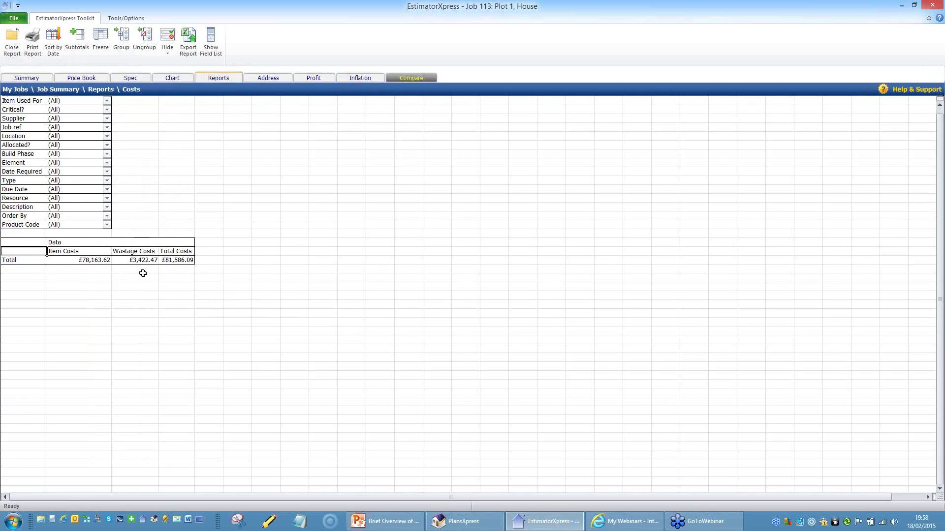
# - Break down the Costs report rows by Resource, Type, Description and Item Used For, in that order
pyautogui.click(24, 199)
pyautogui.moveTo(26, 201)
pyautogui.mouseDown()
pyautogui.moveTo(38, 215)
pyautogui.moveTo(43, 259)
pyautogui.mouseUp()
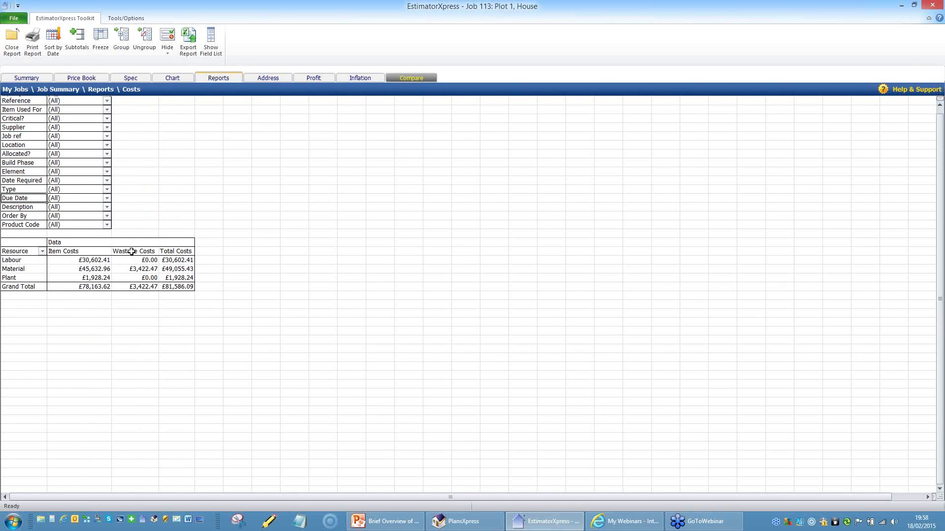
pyautogui.moveTo(40, 191); pyautogui.dragTo(46, 254)
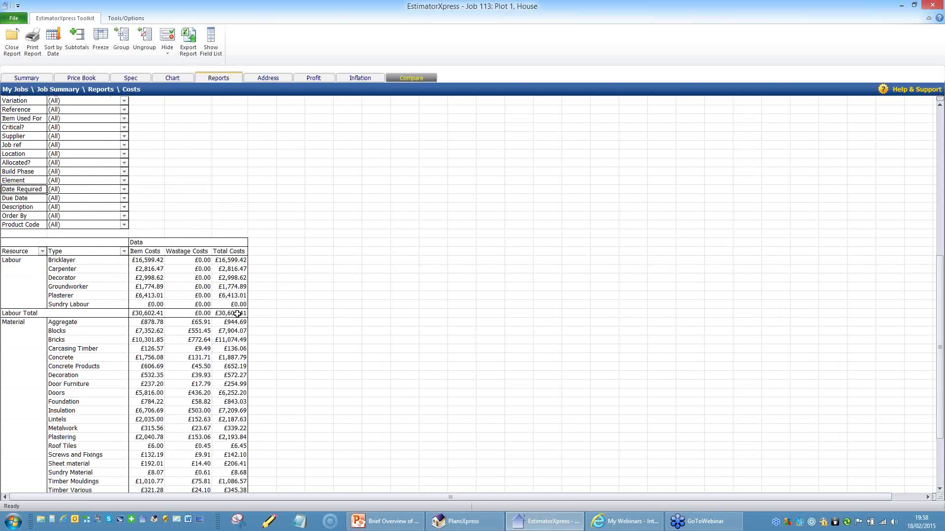
pyautogui.moveTo(238, 266)
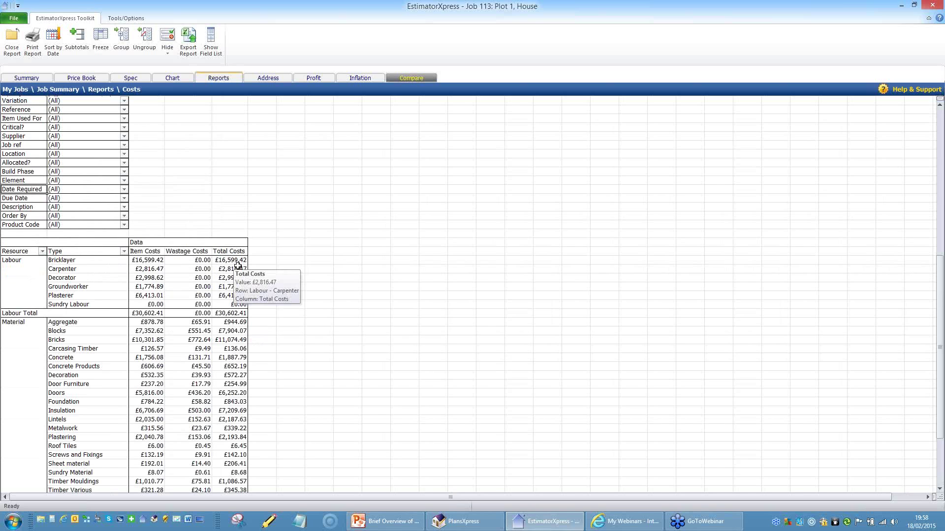
pyautogui.moveTo(30, 207); pyautogui.dragTo(126, 256)
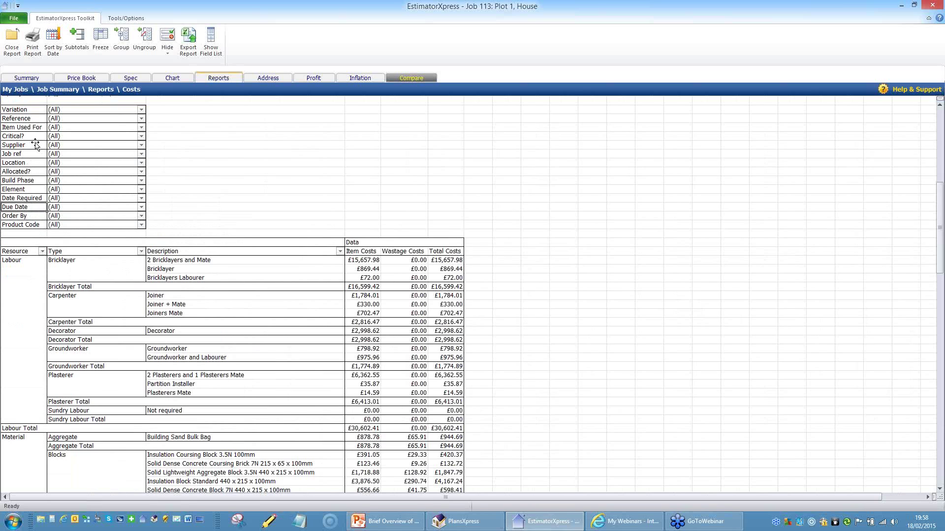
pyautogui.moveTo(25, 129); pyautogui.dragTo(343, 263)
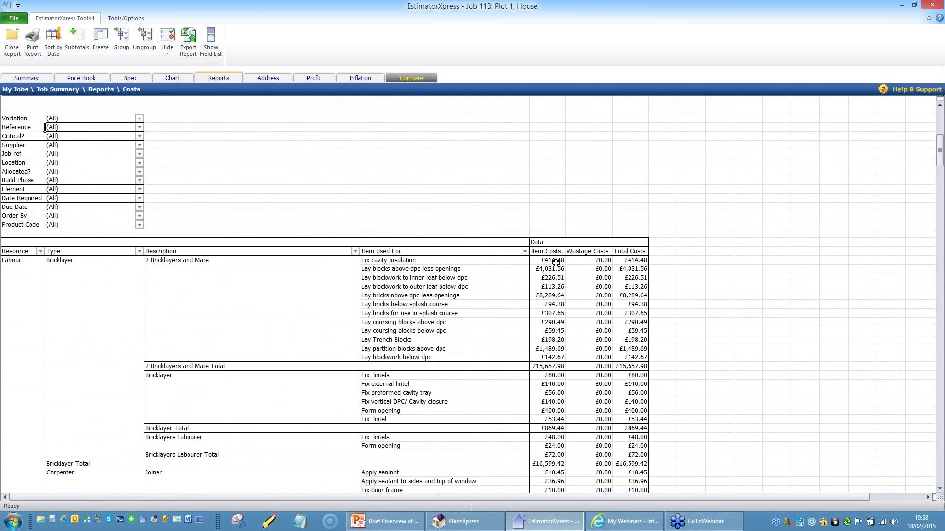
# - Examine the itemised costs in the report, covering labour trades and materials such as blocks, bricks, concrete and decoration
pyautogui.moveTo(608, 325)
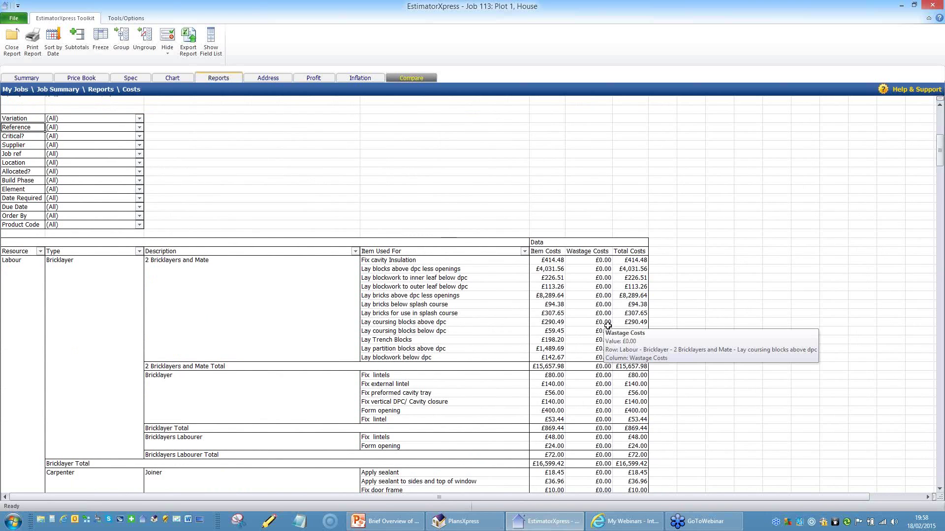
pyautogui.scroll(-10, 608, 325)
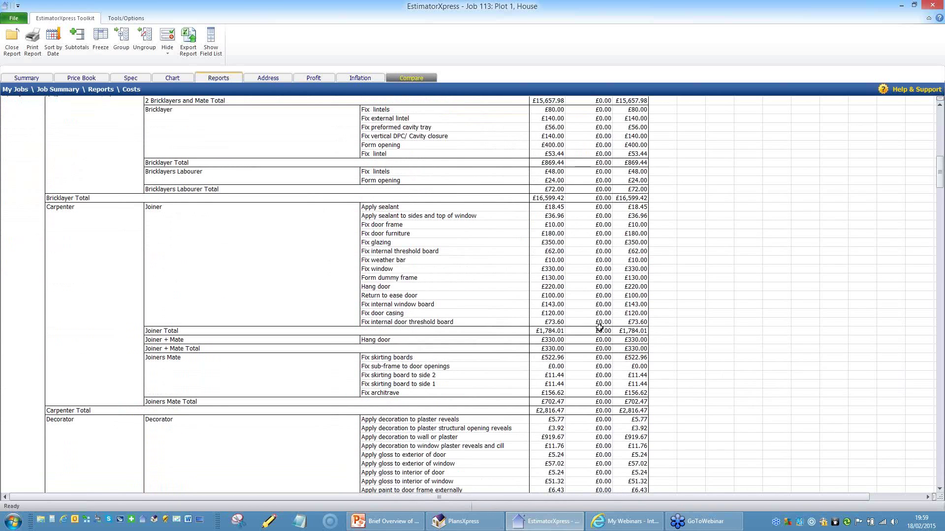
pyautogui.scroll(-20, 131, 276)
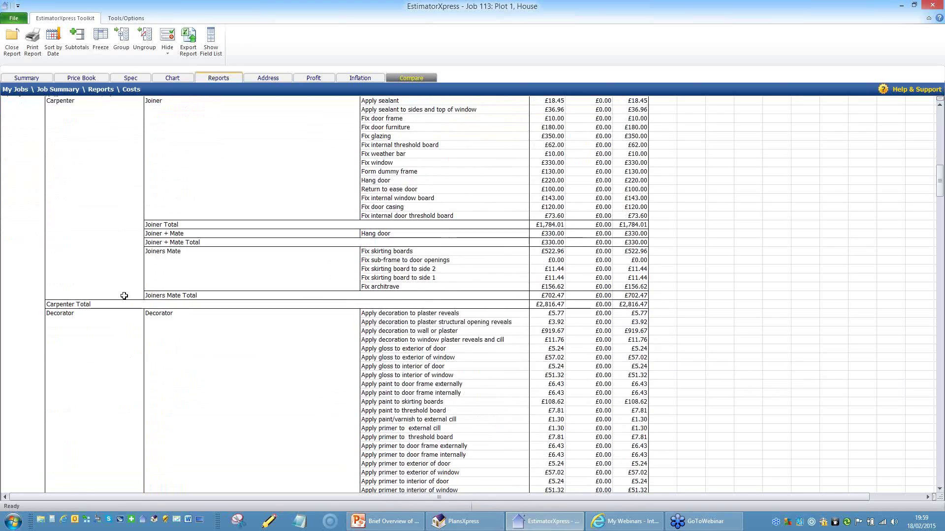
pyautogui.moveTo(939, 217); pyautogui.dragTo(935, 284)
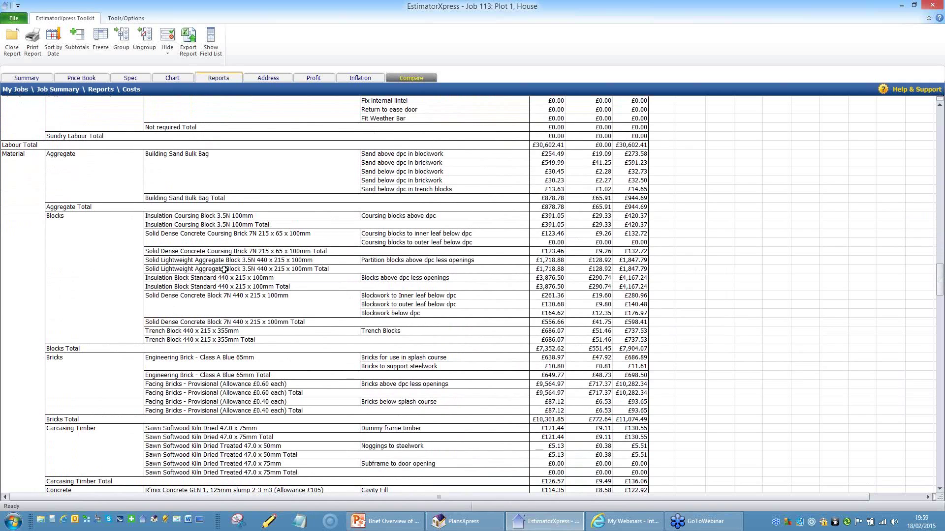
pyautogui.scroll(-3, 104, 251)
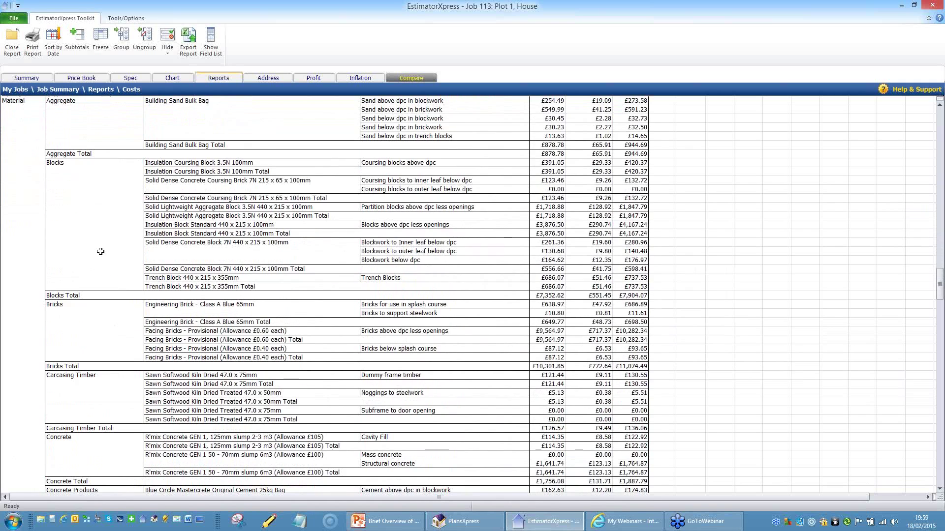
pyautogui.scroll(-6, 354, 272)
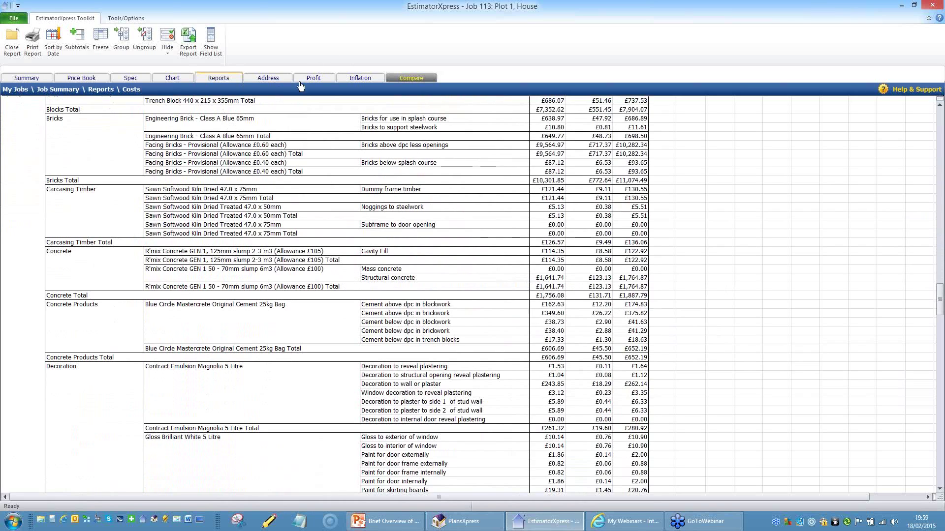
# - In the job's planning bar chart, set the Planning Application duration to 16 weeks and cascade the change to the following phases
pyautogui.click(175, 80)
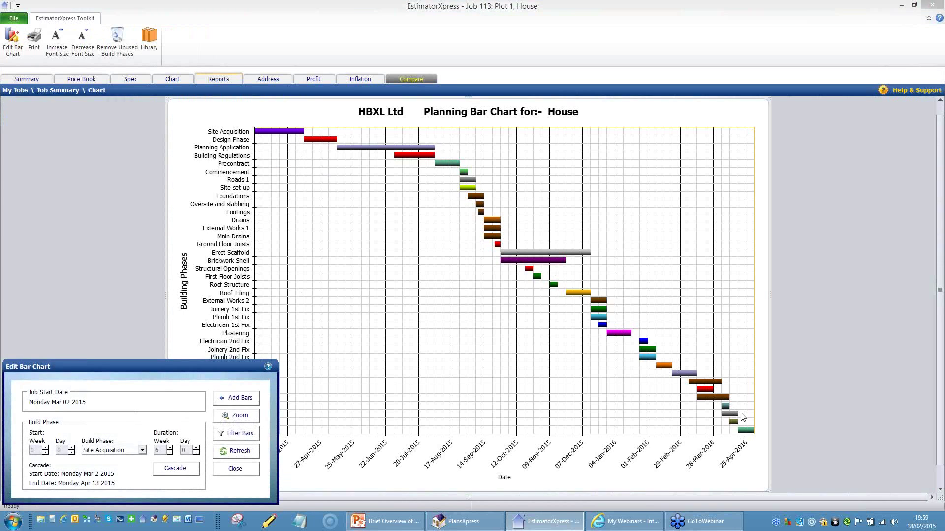
pyautogui.moveTo(118, 376); pyautogui.dragTo(222, 273)
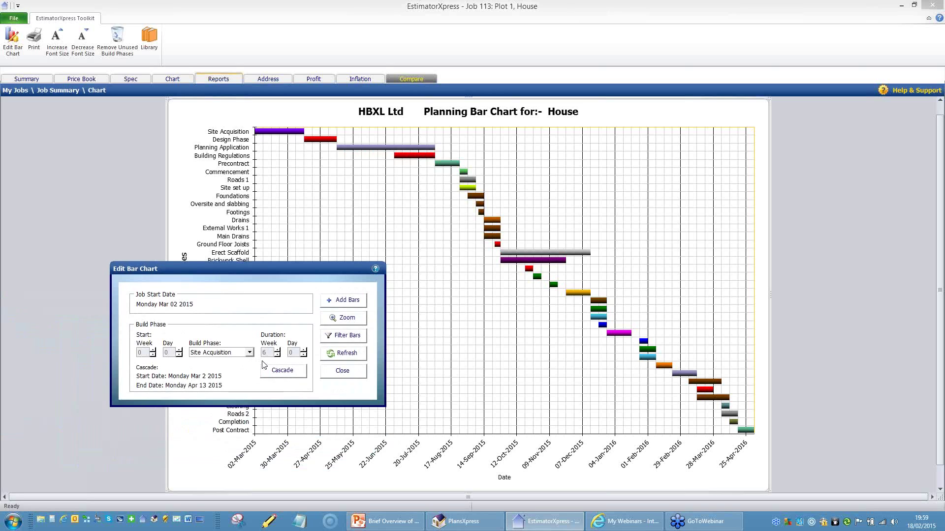
pyautogui.click(250, 352)
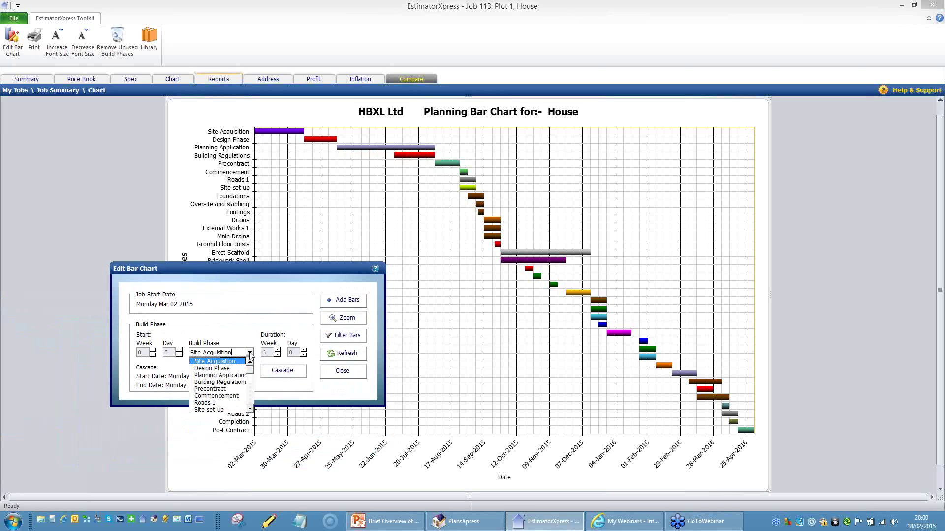
pyautogui.click(237, 376)
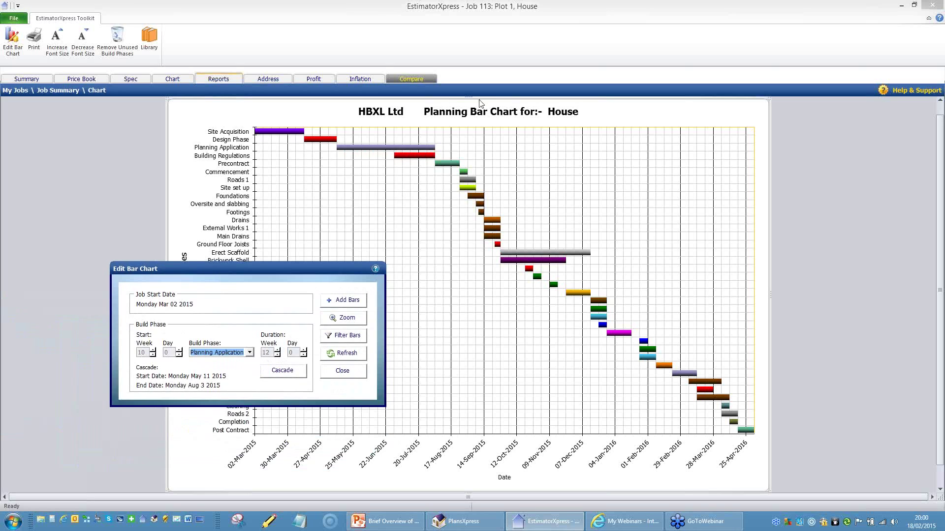
pyautogui.click(277, 350)
pyautogui.click(277, 350)
pyautogui.click(277, 349)
pyautogui.click(277, 349)
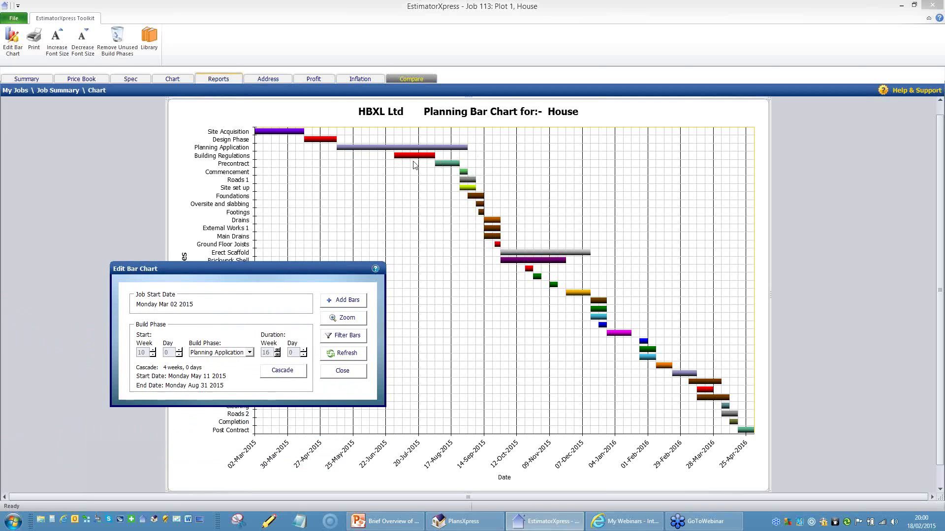
pyautogui.click(281, 371)
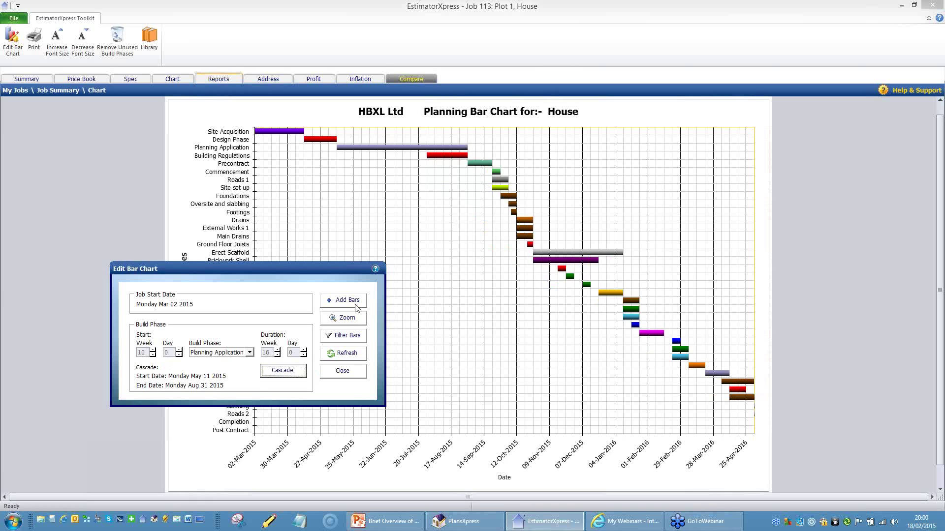
# - Set the Building Regulations phase to start in week 26, cascade the following phases, and refresh the bar chart before closing its editor
pyautogui.click(251, 352)
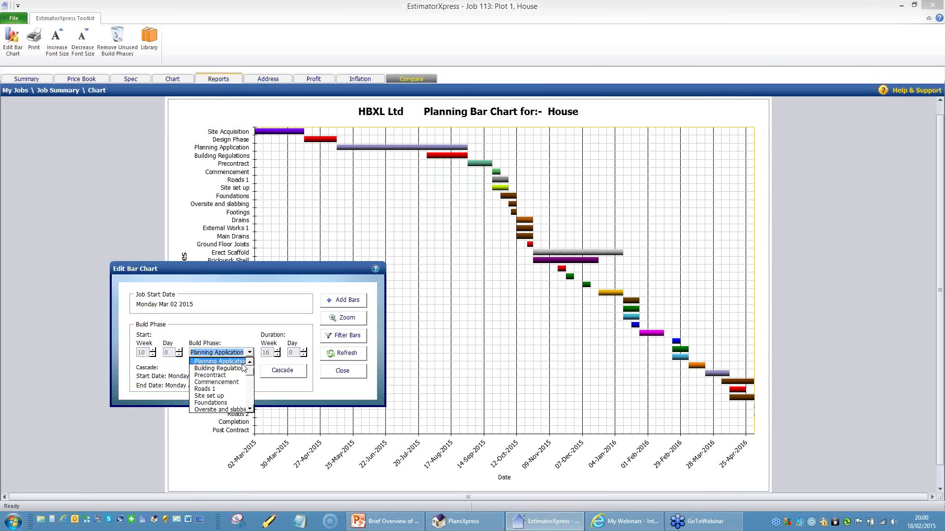
pyautogui.click(242, 369)
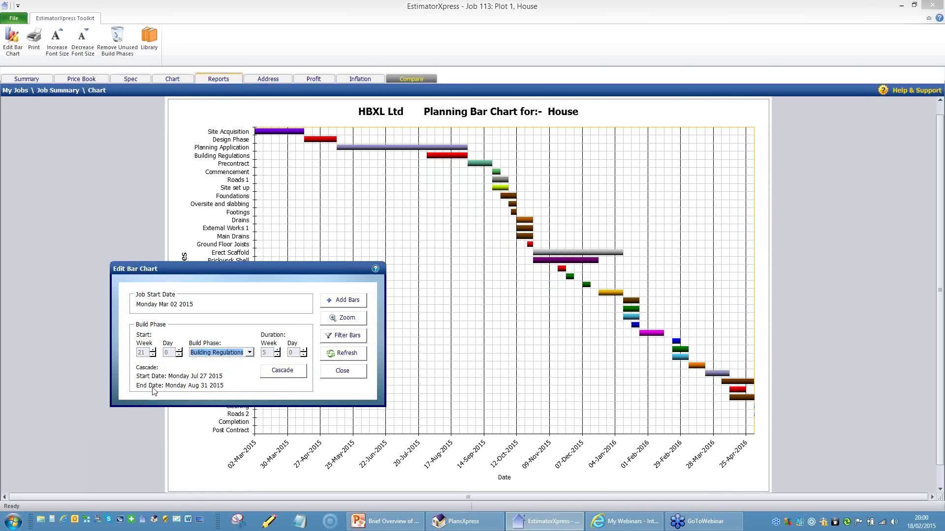
pyautogui.click(153, 350)
pyautogui.click(153, 351)
pyautogui.click(153, 350)
pyautogui.click(153, 351)
pyautogui.click(153, 351)
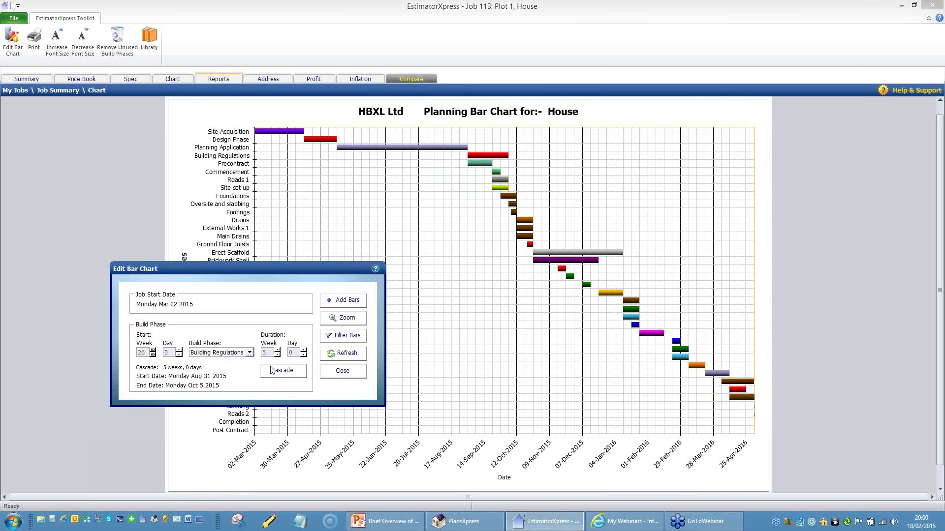
pyautogui.click(283, 371)
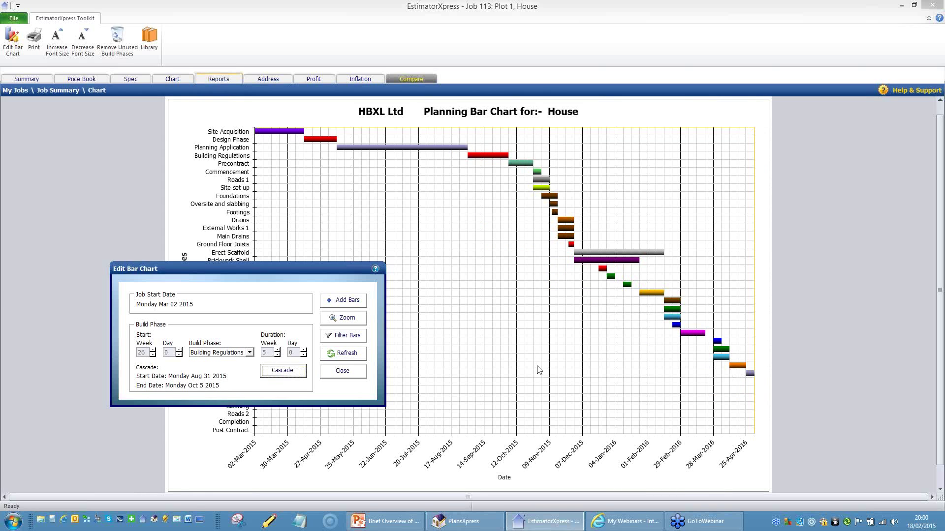
pyautogui.click(351, 354)
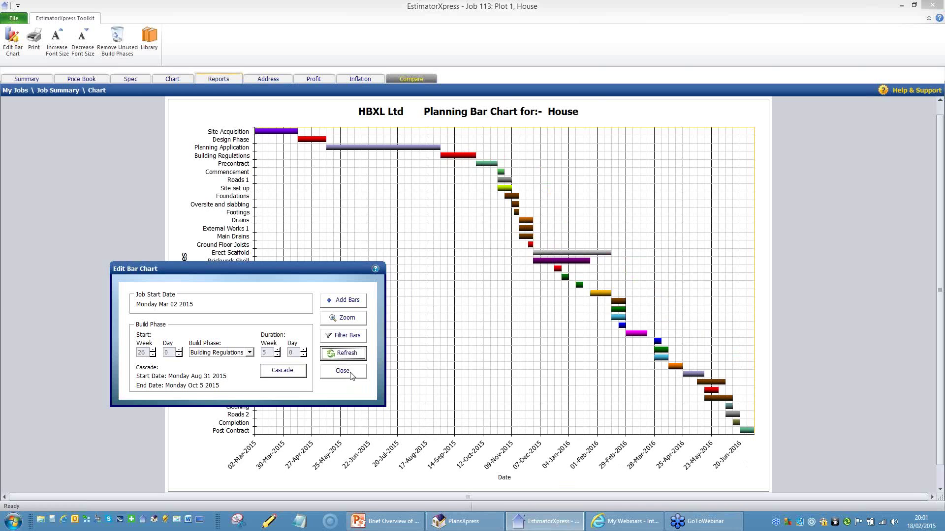
pyautogui.click(343, 370)
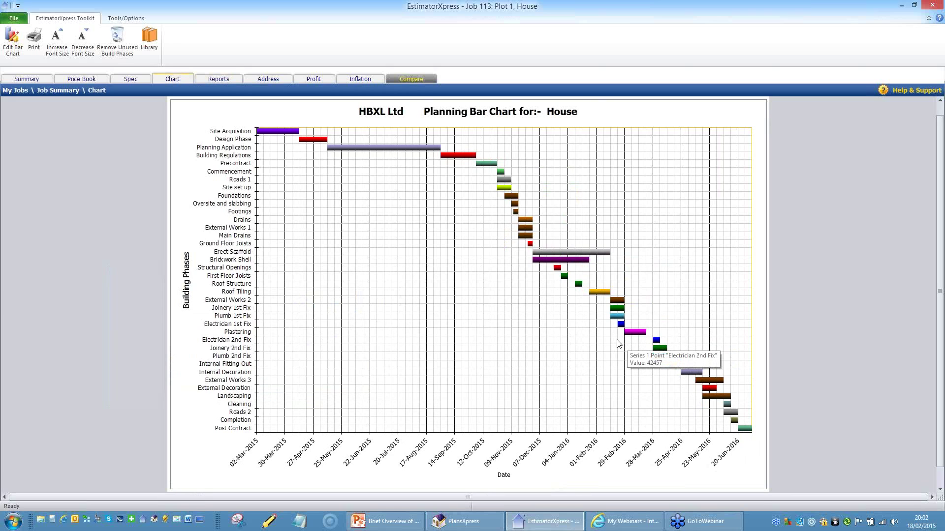
# - Open the job's Cost Cash Flow report, examine its chart, and close the report
pyautogui.click(214, 77)
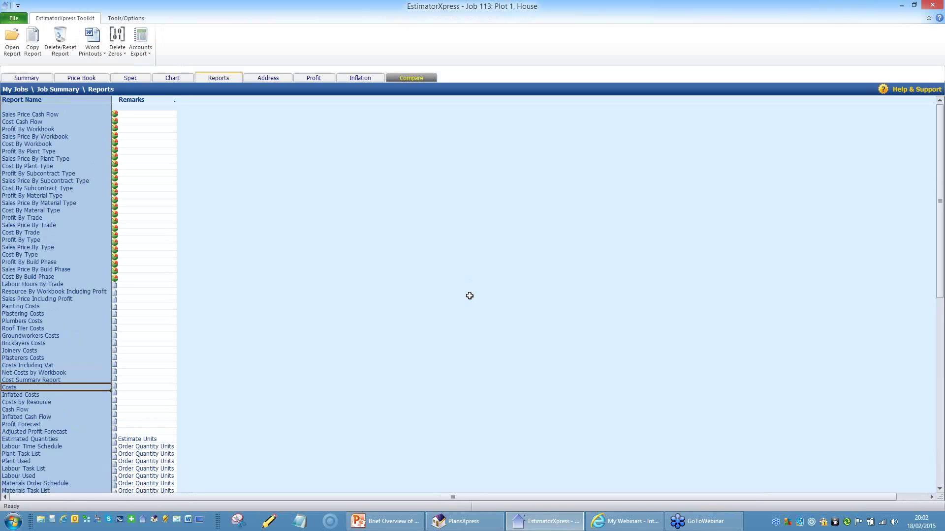
pyautogui.click(39, 122)
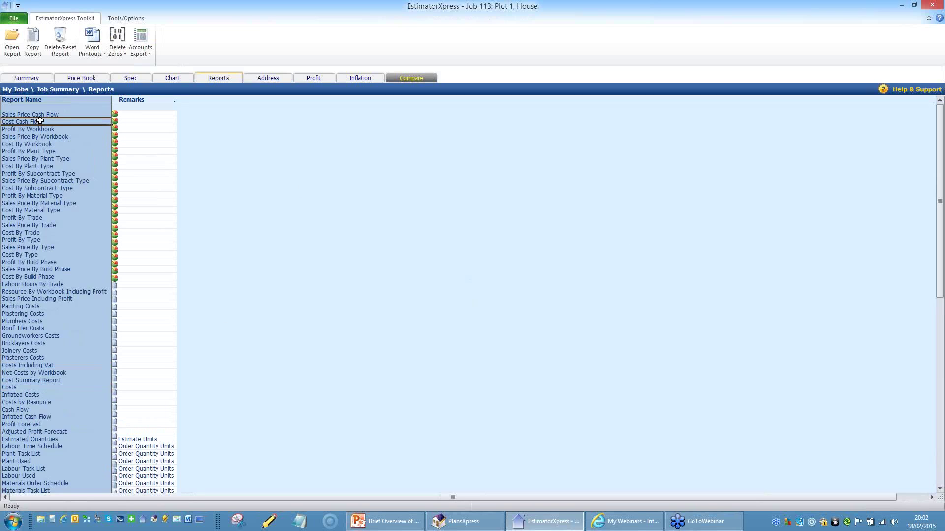
pyautogui.click(11, 50)
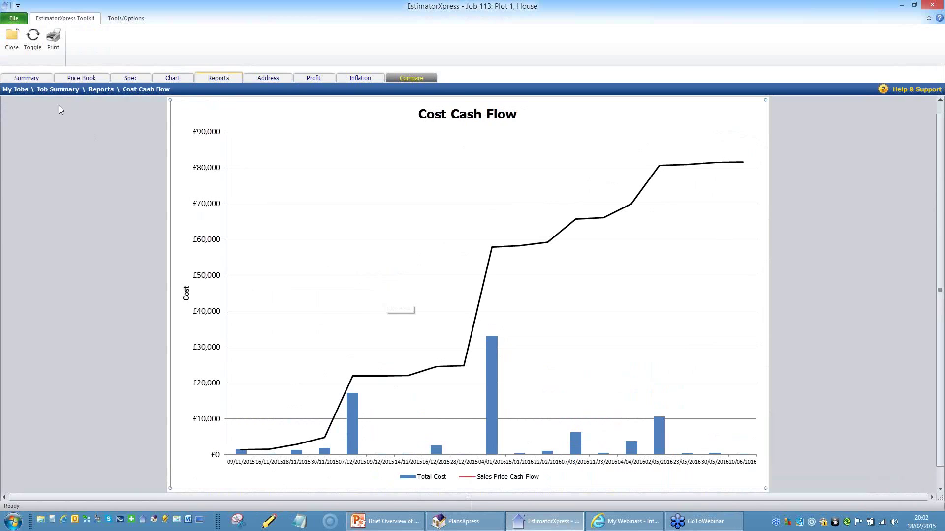
pyautogui.click(10, 41)
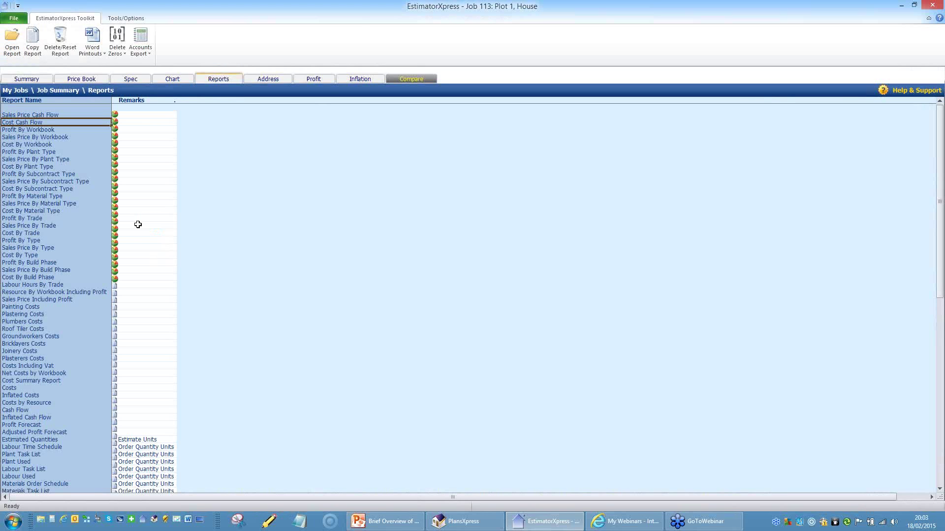
# - Open the Materials Task List report, examine its order-by dates, quantities and costs, and return to the job summary
pyautogui.scroll(-3, 79, 312)
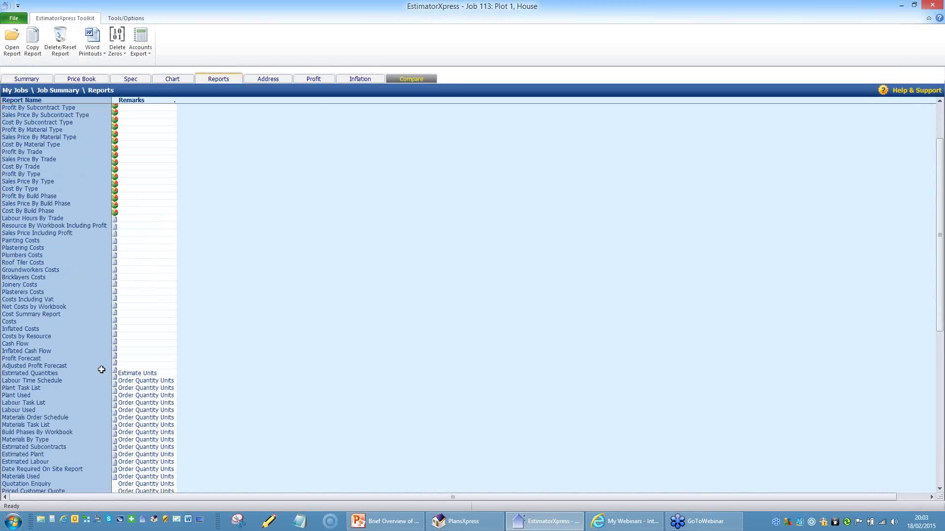
pyautogui.scroll(-2, 102, 369)
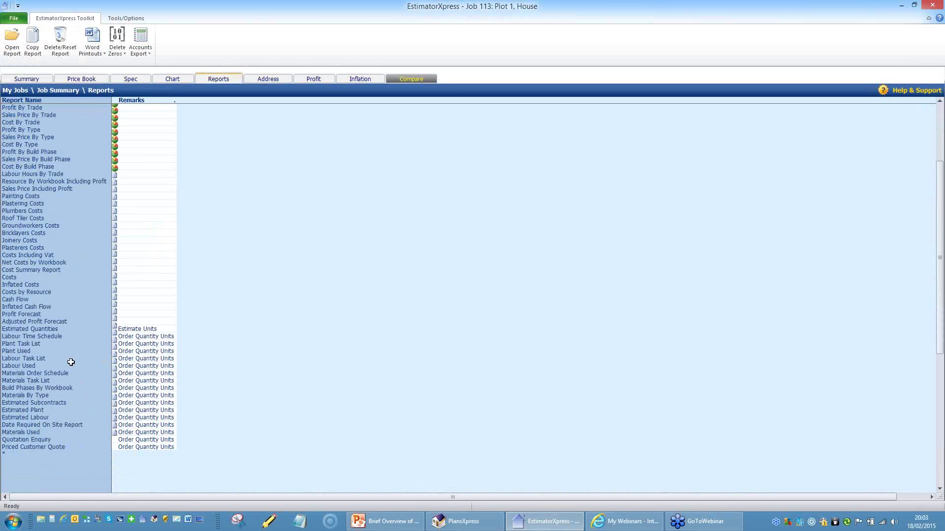
pyautogui.click(20, 382)
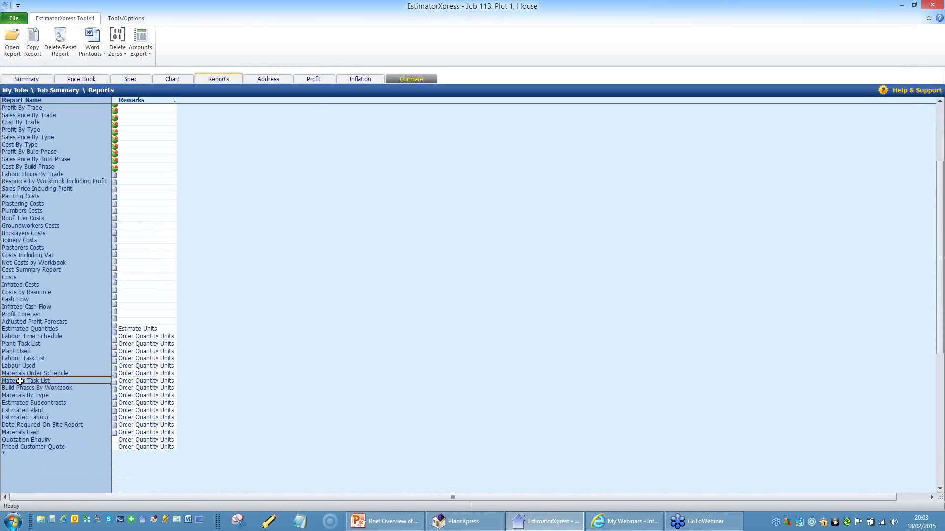
pyautogui.click(12, 43)
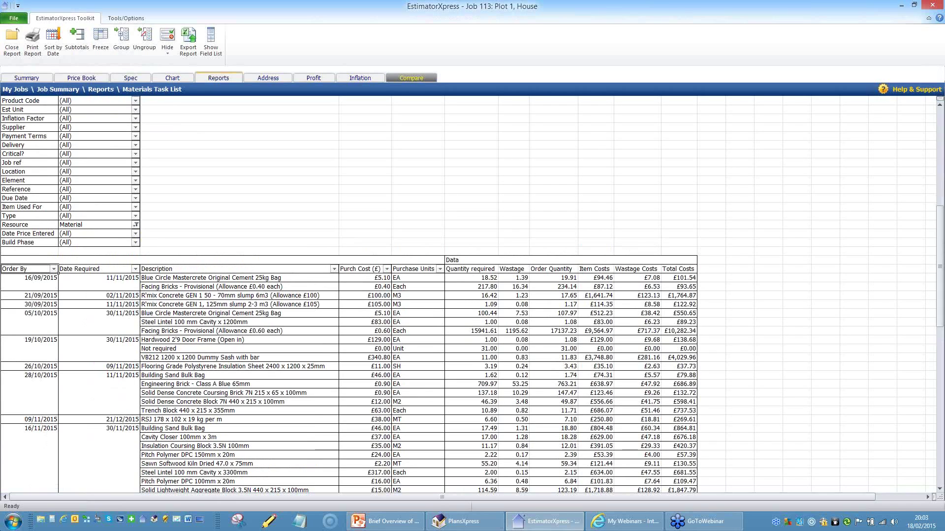
pyautogui.click(24, 78)
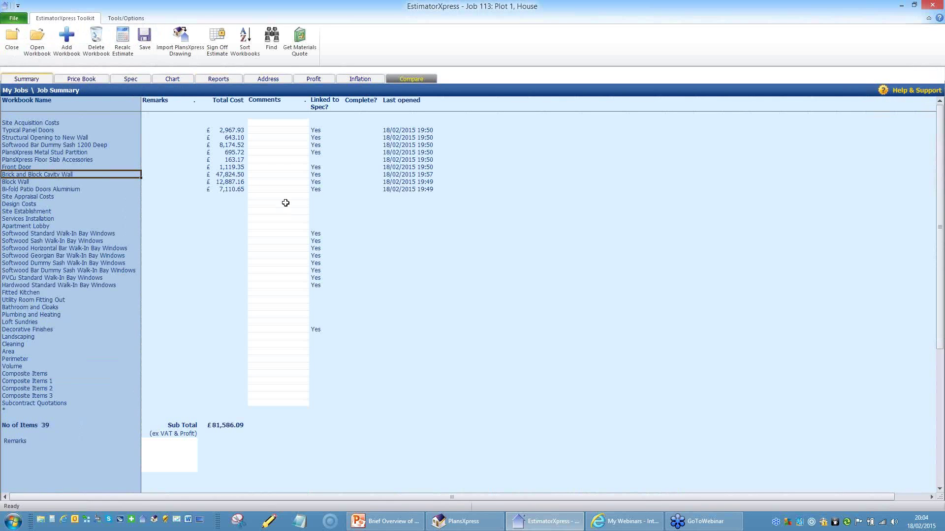
# - Start a Word quote printout for the job from its reports
pyautogui.click(212, 78)
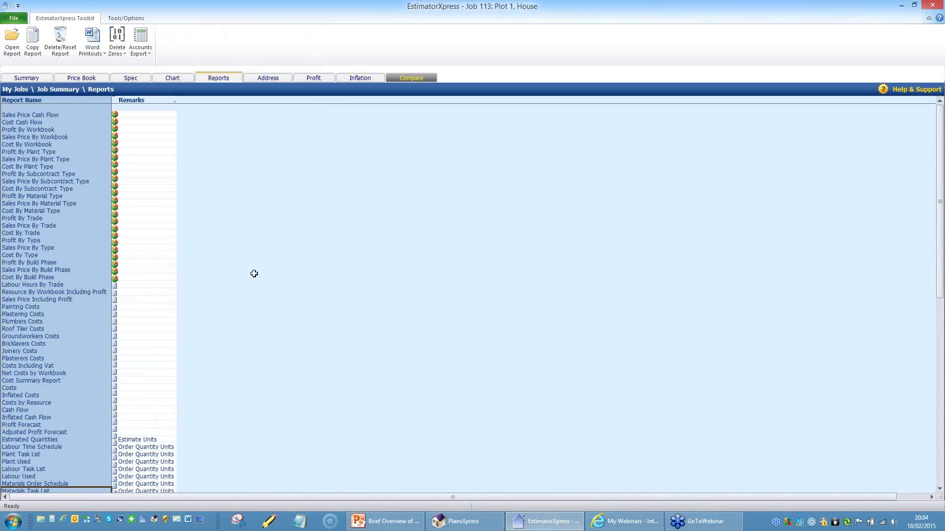
pyautogui.click(102, 49)
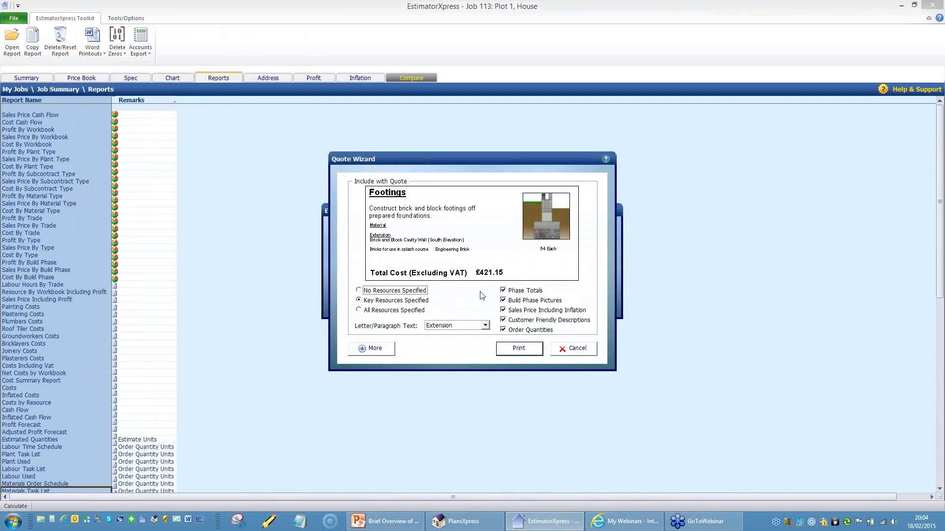
# - Try the quote without phase totals, build phase pictures, inflated sales prices, customer friendly descriptions and order quantities in turn, restoring each option
pyautogui.click(503, 291)
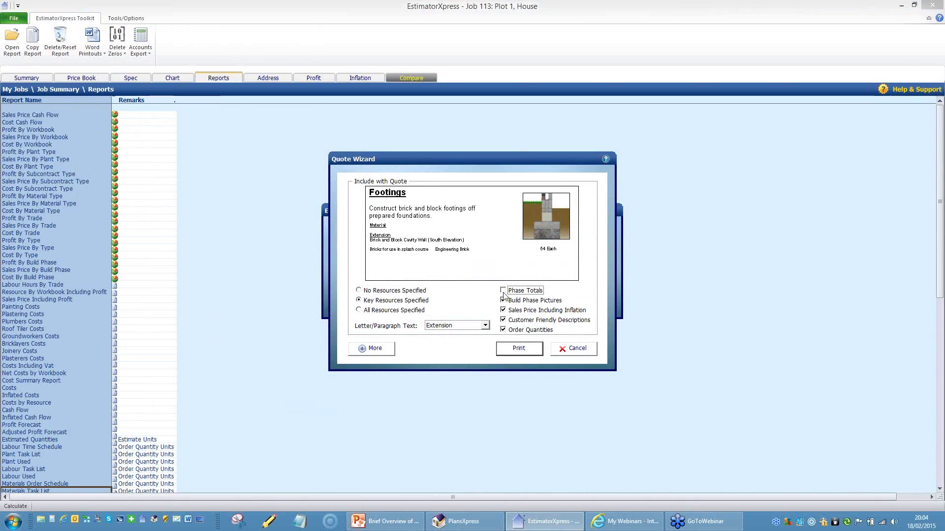
pyautogui.click(502, 291)
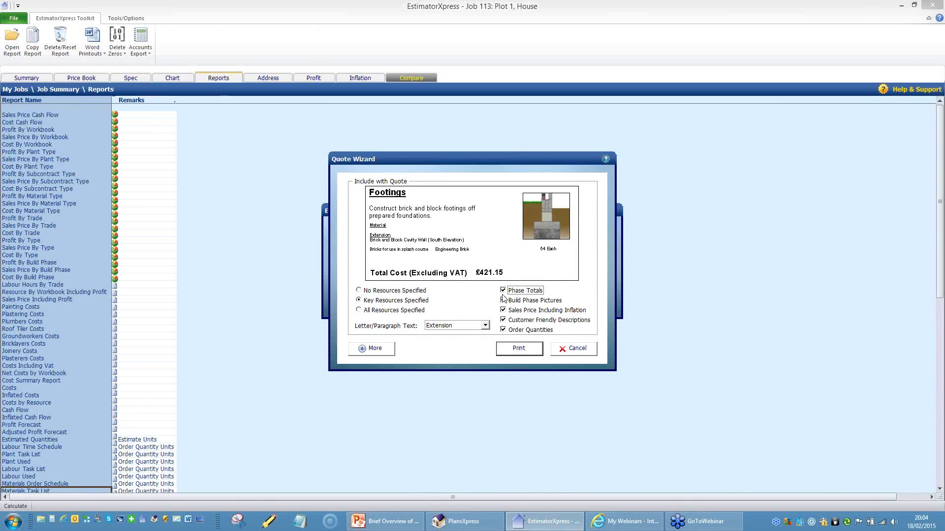
pyautogui.click(502, 301)
pyautogui.click(503, 300)
pyautogui.click(503, 310)
pyautogui.click(502, 311)
pyautogui.click(503, 320)
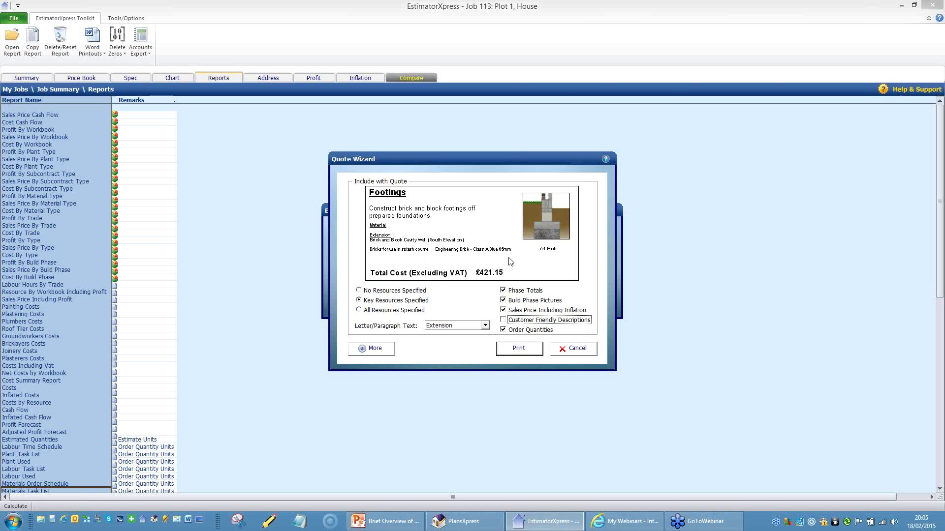
pyautogui.click(504, 320)
pyautogui.click(503, 330)
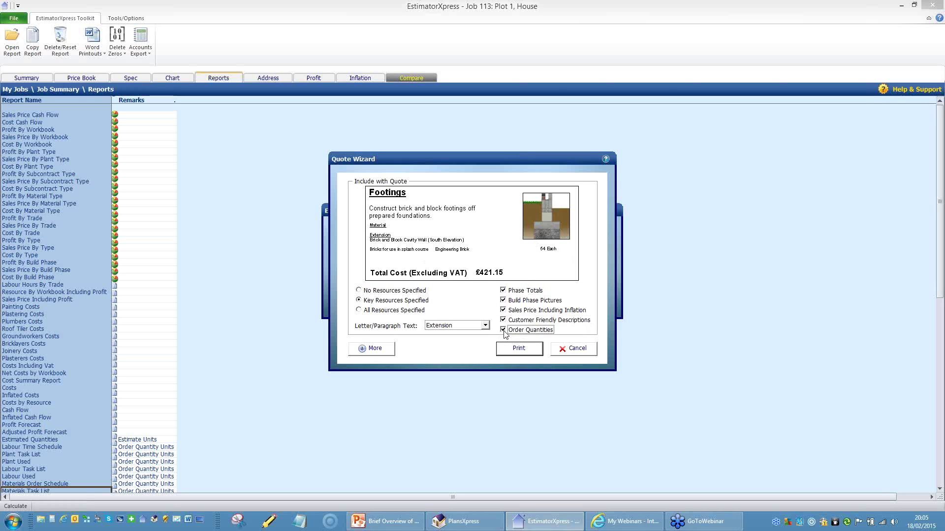
pyautogui.click(503, 330)
# - Print the quote to Word with VAT charged at a set rate of 0% over the price including profit
pyautogui.click(519, 349)
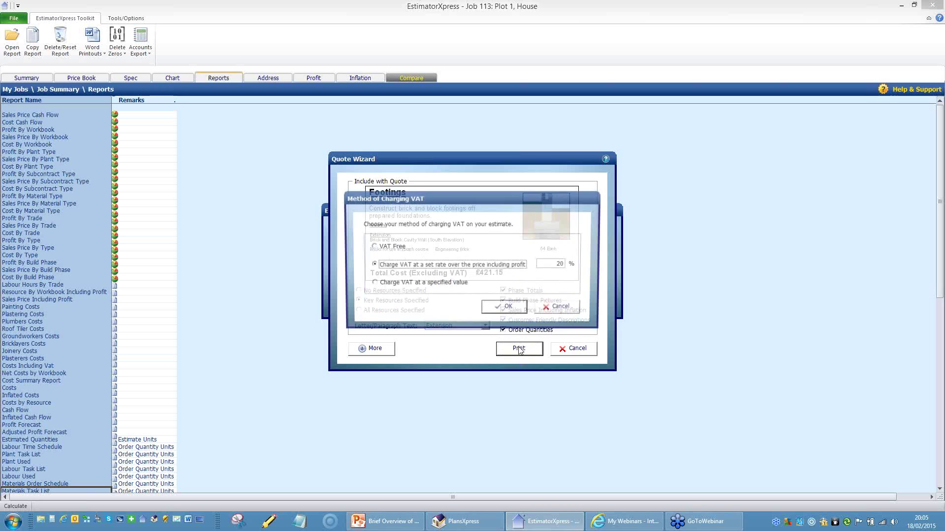
pyautogui.click(560, 265)
pyautogui.doubleClick(560, 265)
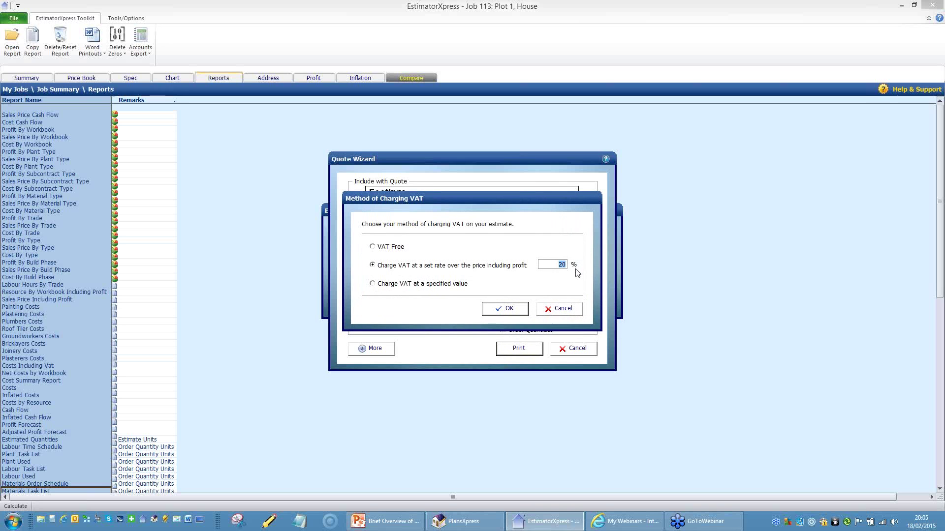
pyautogui.write('0')
pyautogui.click(502, 309)
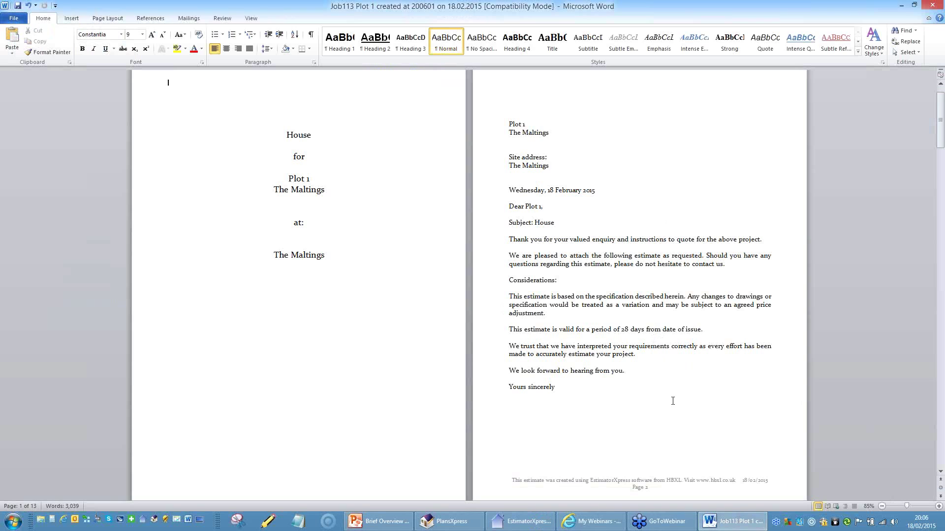
# - Examine the generated quote from its cover page and letter through the Foundations, Oversite and slabbing, and Footings sections
pyautogui.keyDown('ctrl'); pyautogui.scroll(5, 627, 354); pyautogui.keyUp('ctrl')
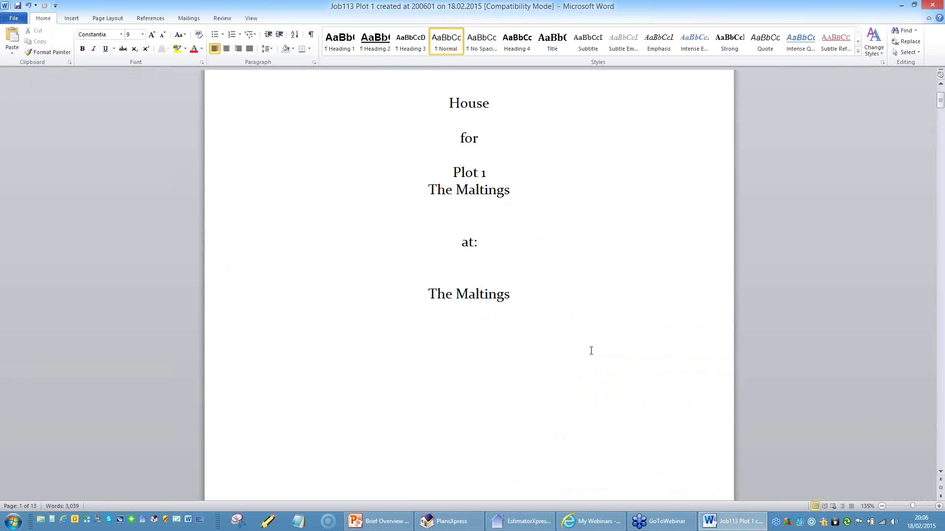
pyautogui.scroll(-15, 543, 189)
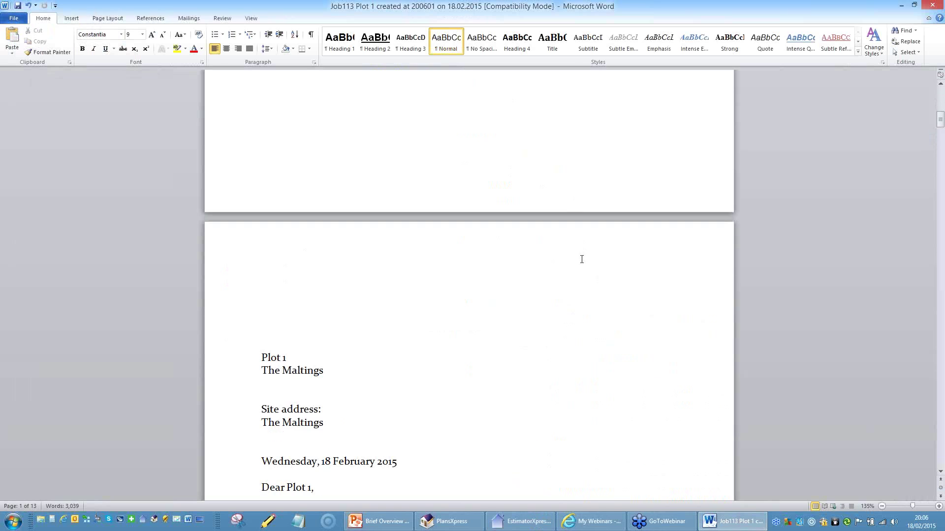
pyautogui.scroll(-15, 582, 260)
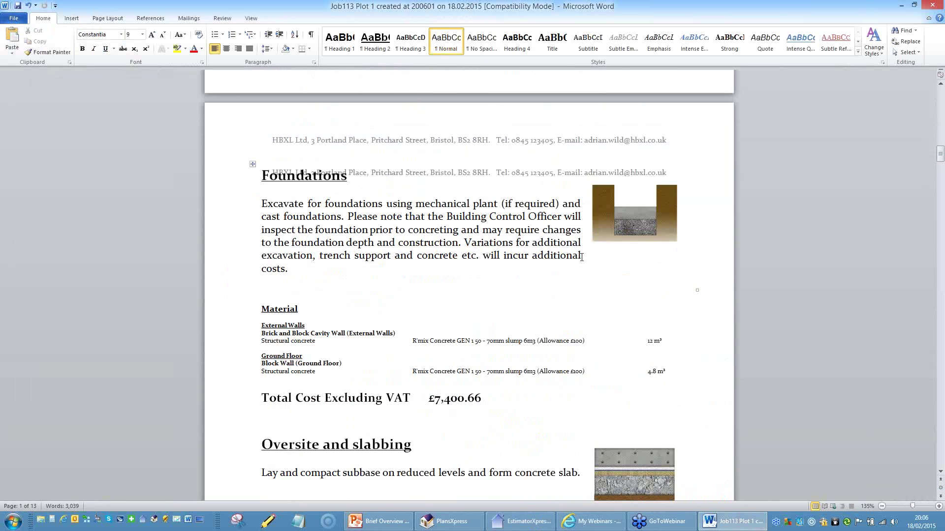
pyautogui.scroll(-2, 581, 259)
pyautogui.scroll(5, 581, 259)
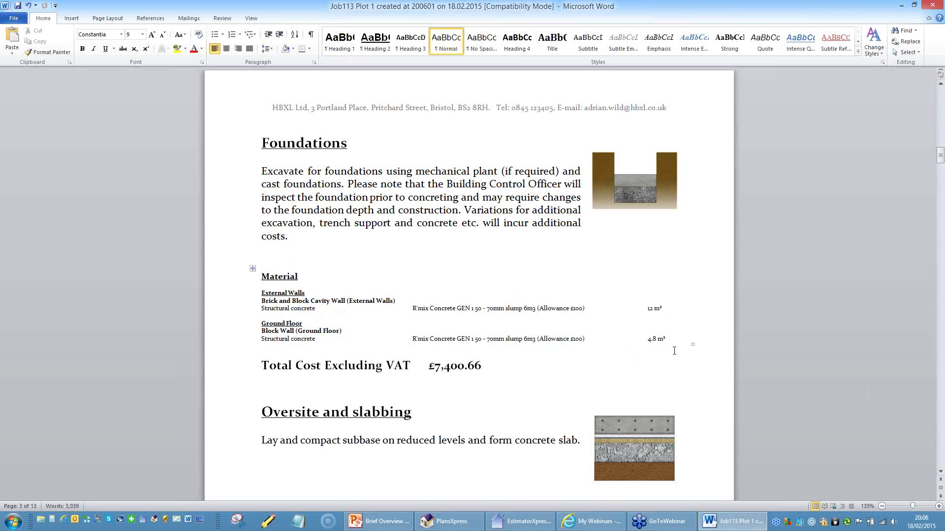
pyautogui.scroll(-6, 625, 327)
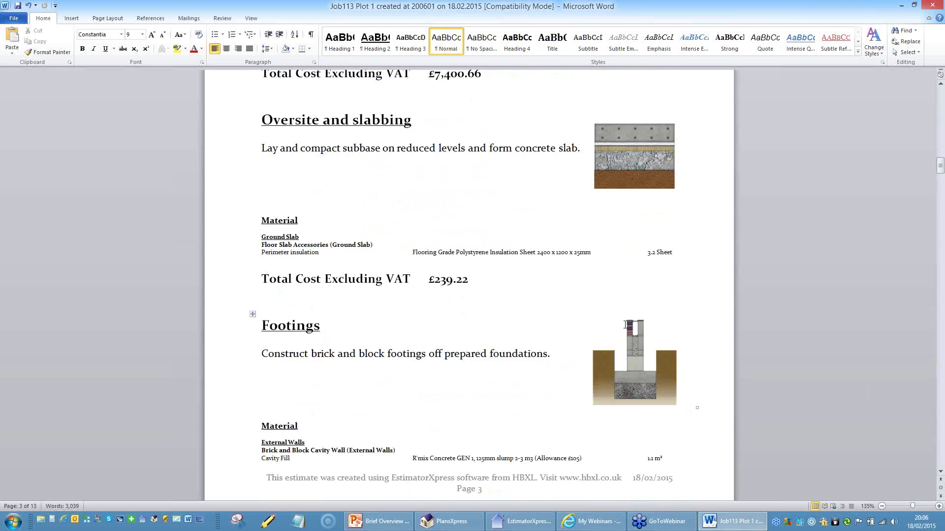
pyautogui.scroll(-1, 625, 324)
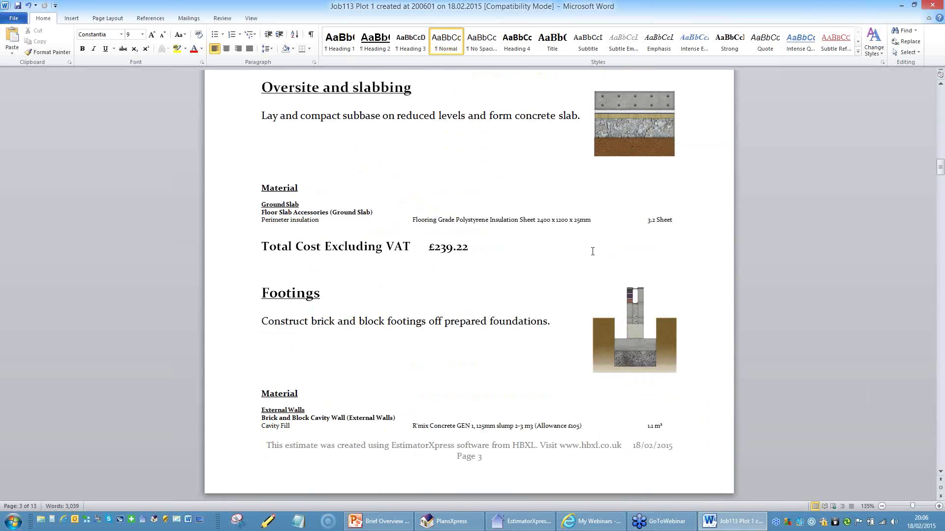
pyautogui.scroll(-4, 576, 239)
pyautogui.scroll(-8, 575, 239)
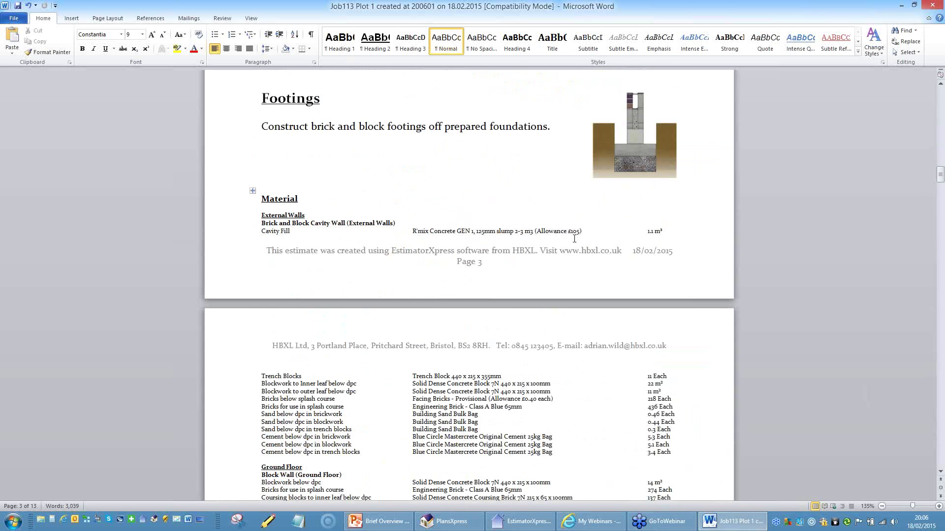
# - Select the facing bricks row under External Walls in the quote's Brickwork Shell materials
pyautogui.scroll(-10, 574, 238)
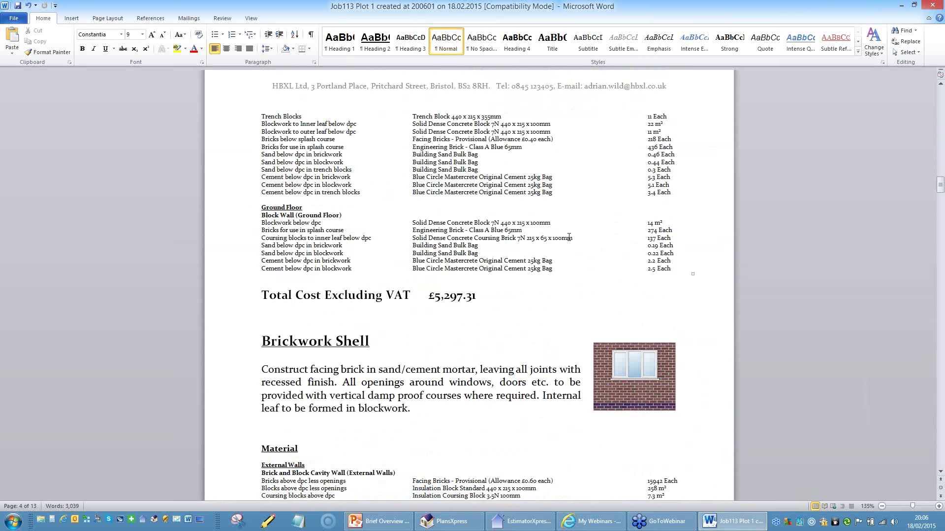
pyautogui.scroll(-1, 570, 235)
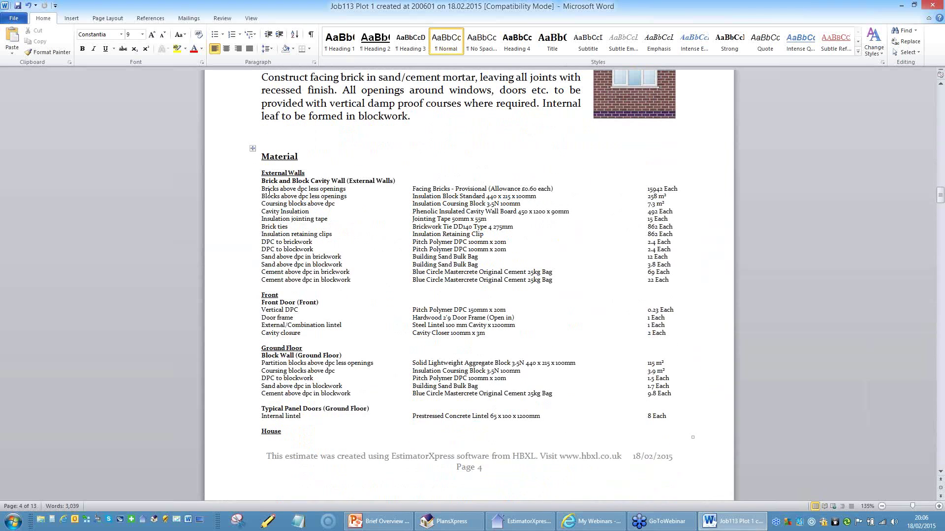
pyautogui.moveTo(263, 188); pyautogui.dragTo(683, 188)
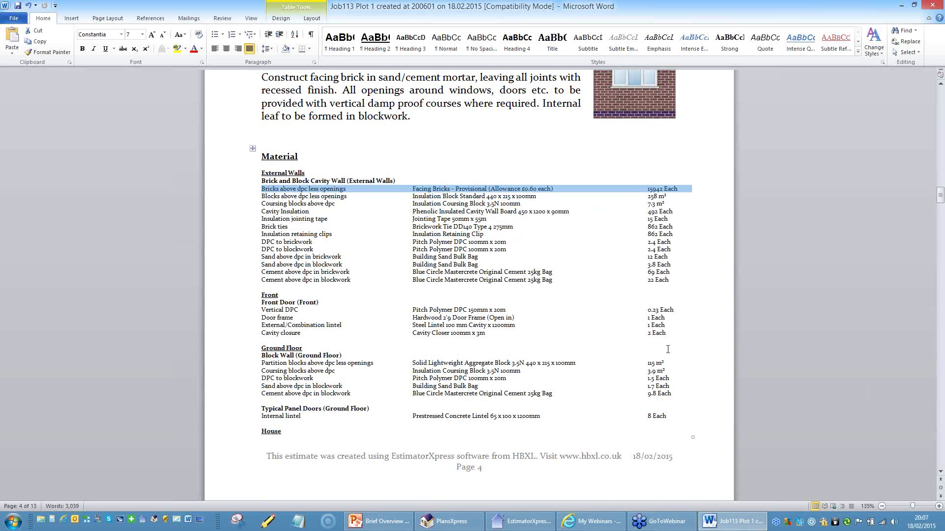
# - Examine the quote's Structural Openings, Joinery 1st Fix and Plastering sections with their material quantities and phase costs
pyautogui.scroll(-6, 553, 339)
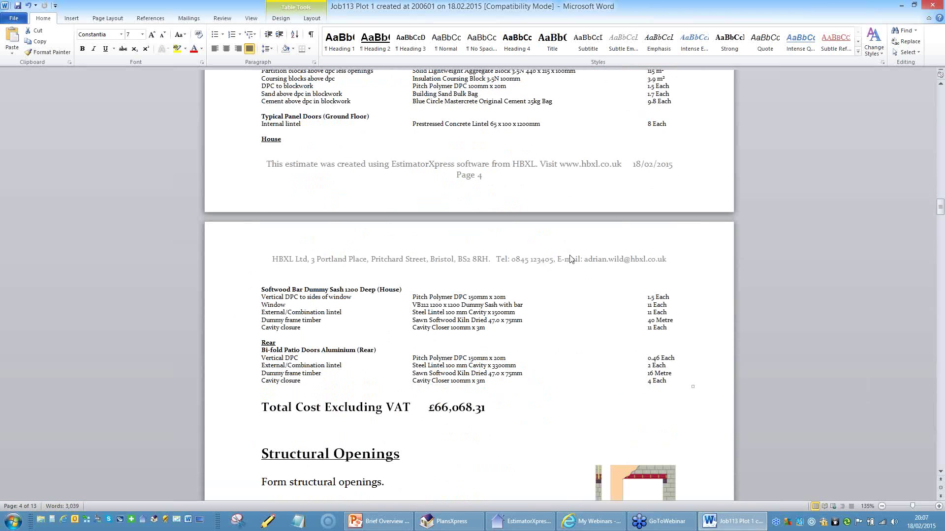
pyautogui.scroll(-7, 595, 292)
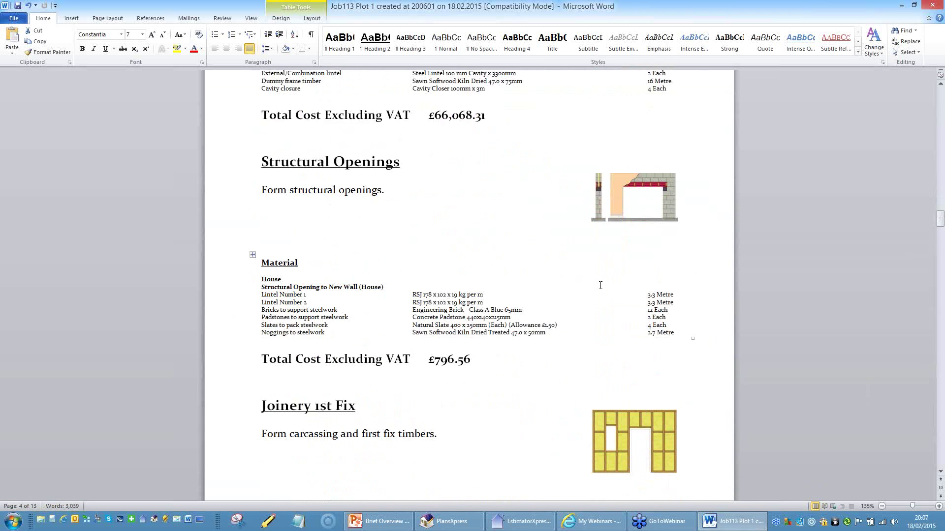
pyautogui.scroll(-5, 603, 286)
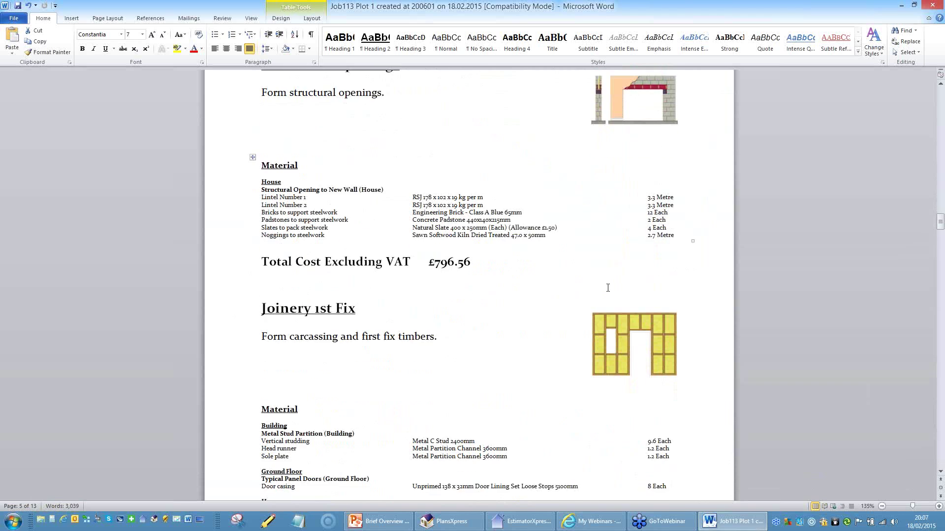
pyautogui.scroll(-2, 613, 282)
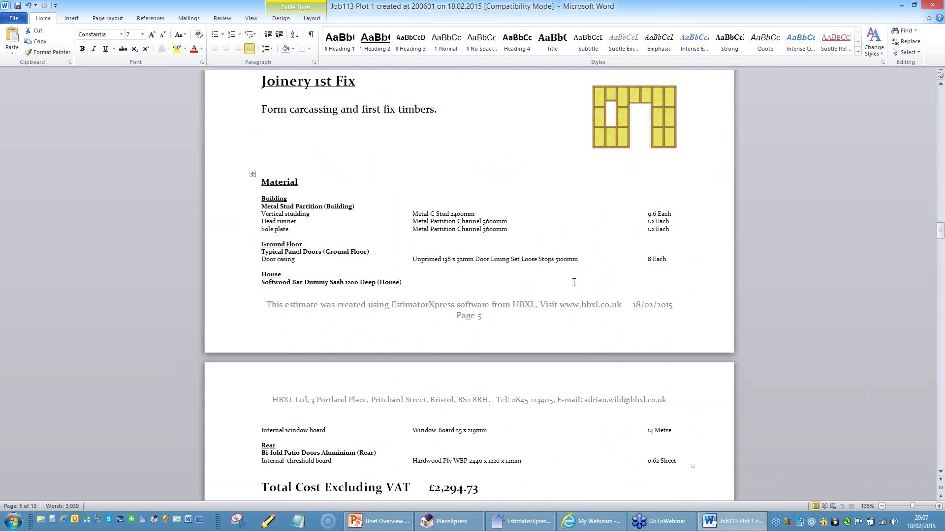
pyautogui.scroll(-3, 574, 282)
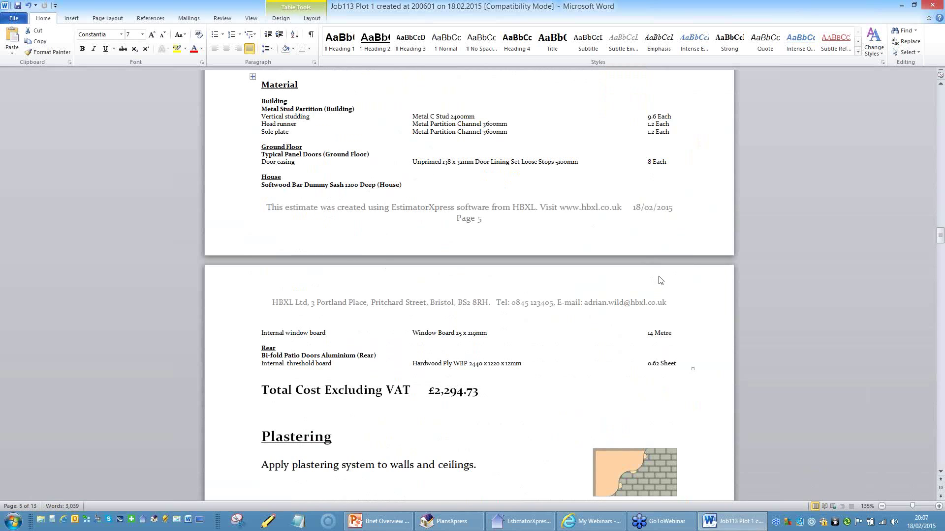
pyautogui.scroll(-1, 662, 281)
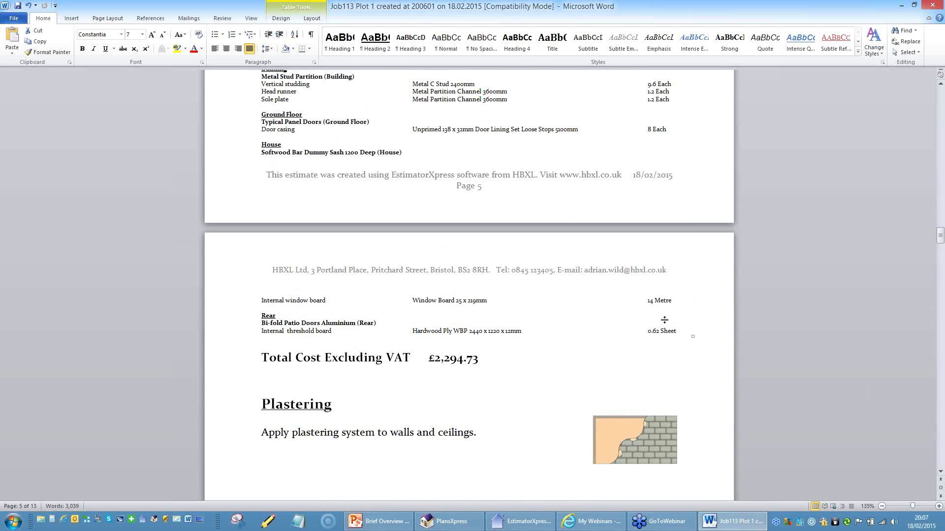
pyautogui.scroll(-2, 666, 317)
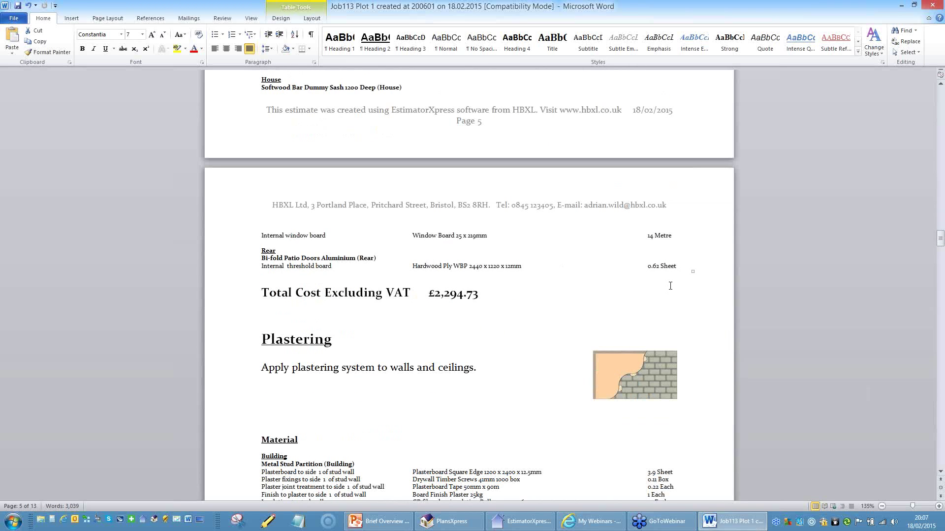
# - Compare the quote's Joinery 1st Fix materials and total excluding VAT with the Plastering section that follows
pyautogui.scroll(-1, 670, 286)
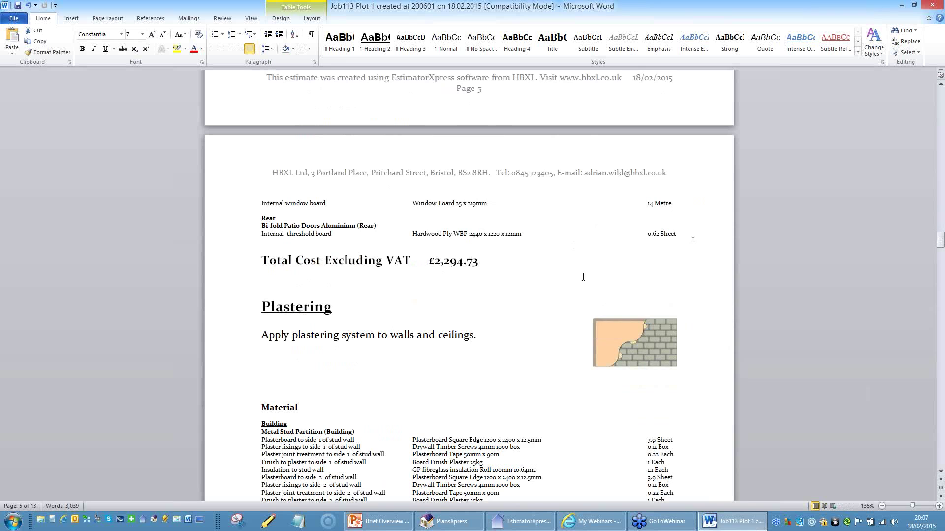
pyautogui.scroll(9, 579, 280)
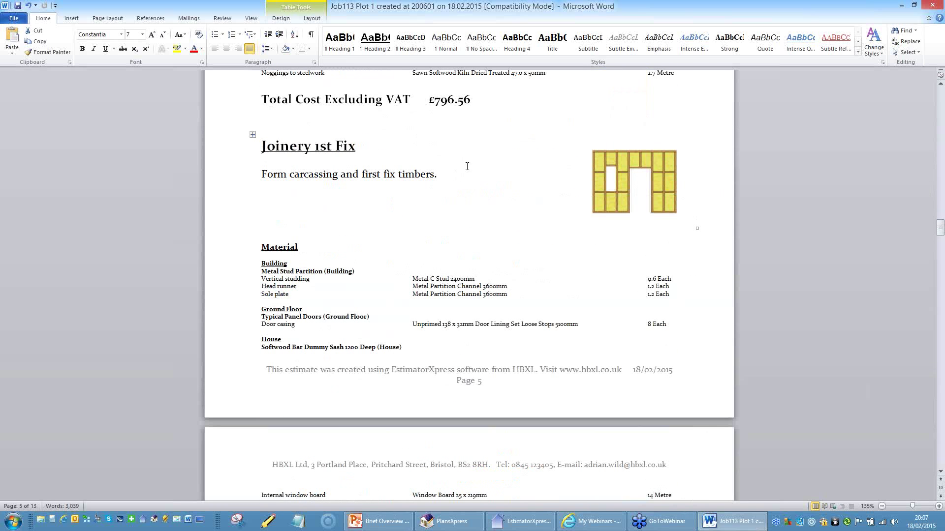
pyautogui.scroll(-12, 474, 197)
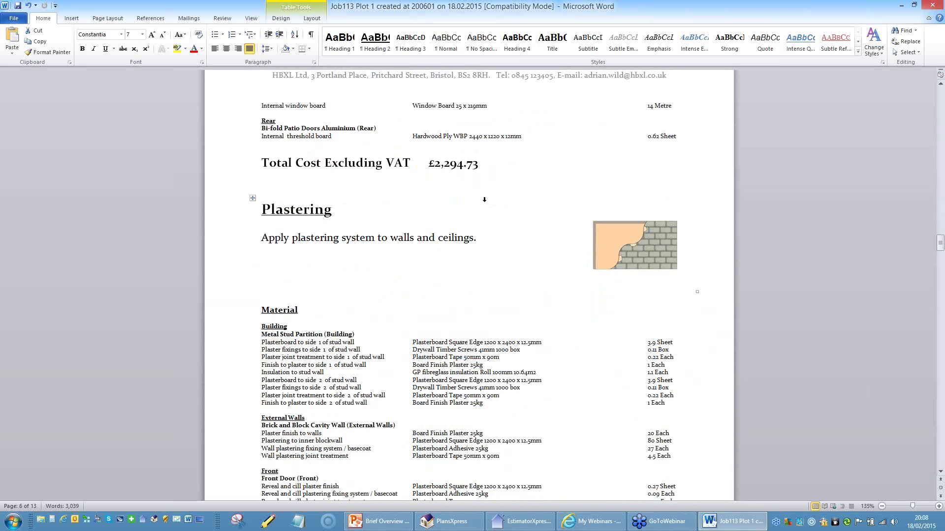
pyautogui.scroll(7, 495, 196)
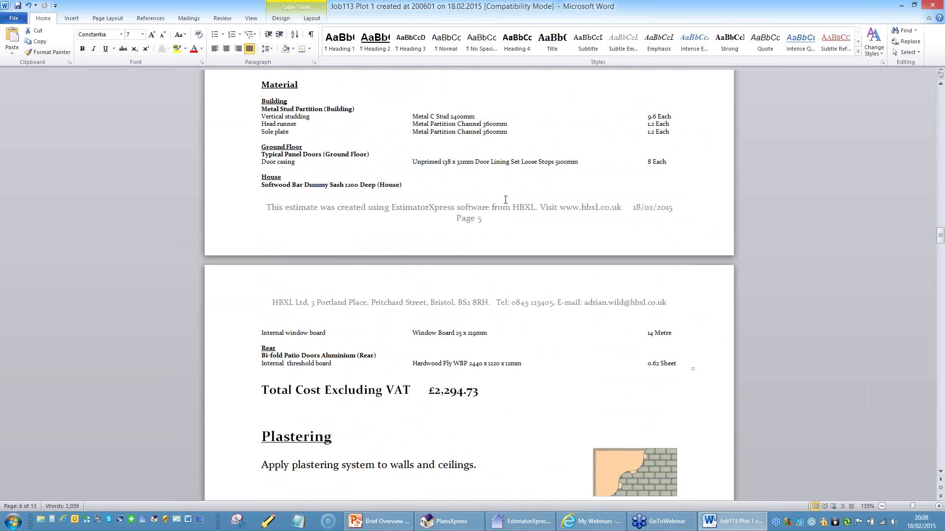
pyautogui.scroll(-1, 514, 270)
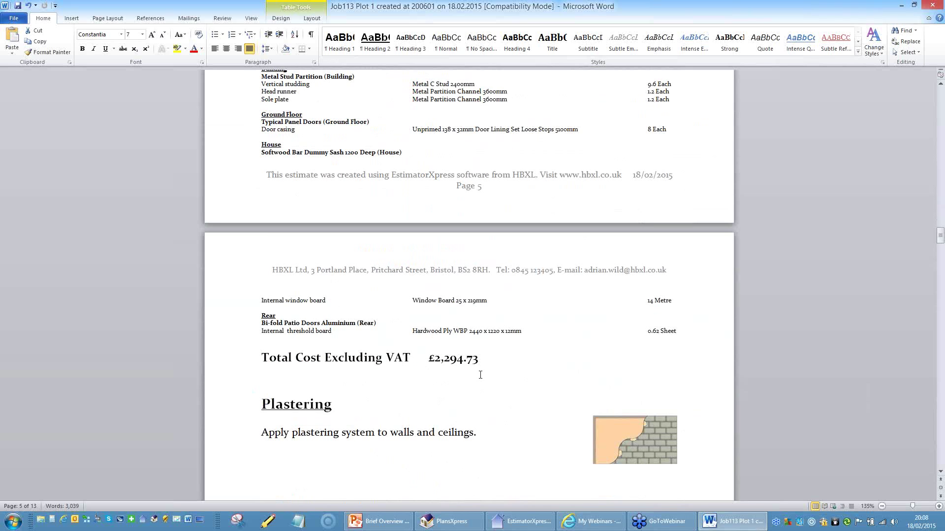
pyautogui.scroll(-8, 761, 281)
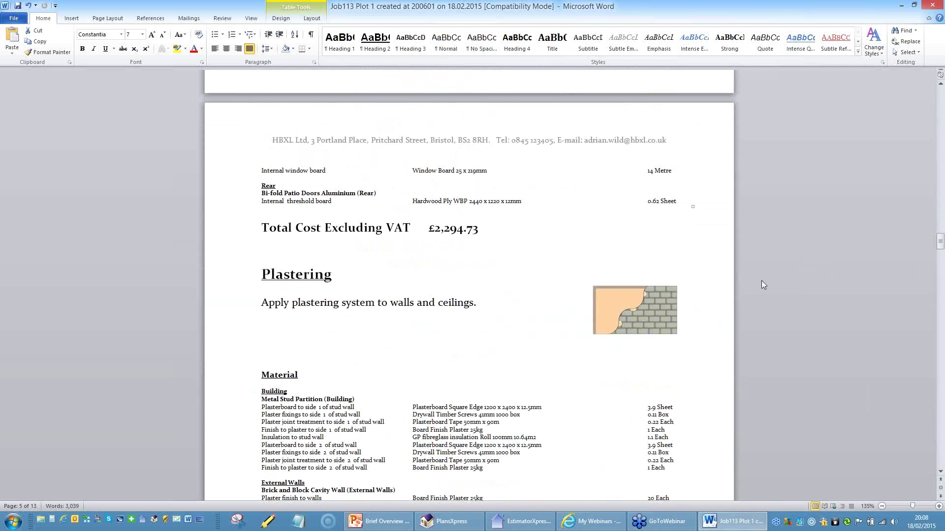
# - Switch to EstimatorXpress, close the Plot 1 estimate and the jobs list, and return to the main menu
pyautogui.click(517, 524)
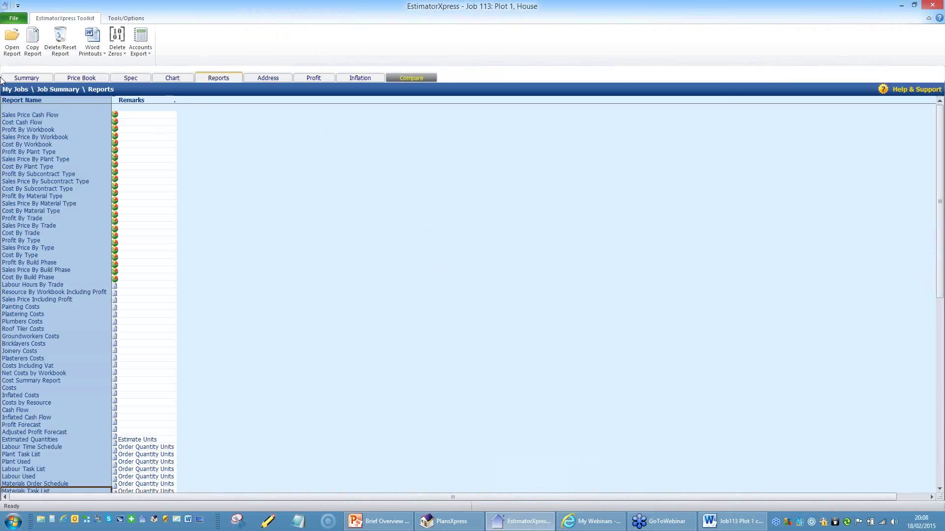
pyautogui.click(25, 79)
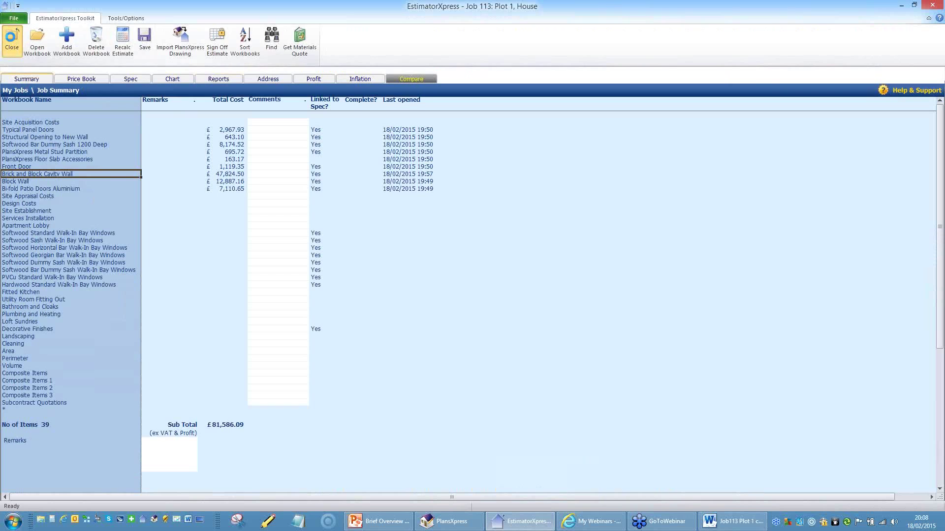
pyautogui.click(12, 40)
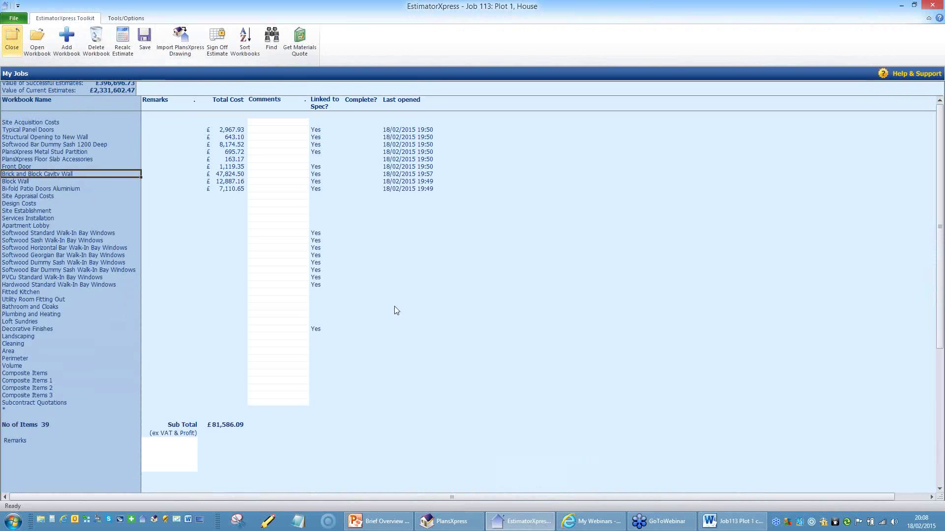
pyautogui.click(510, 256)
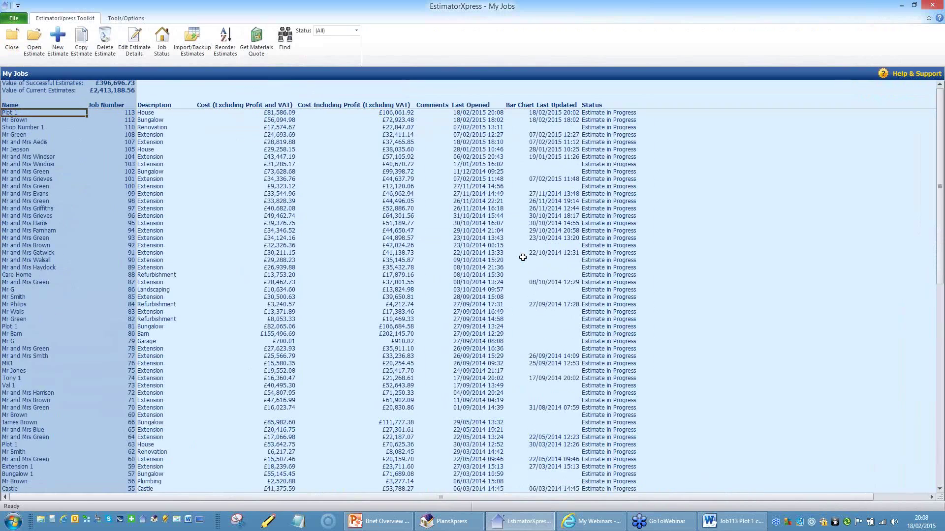
pyautogui.click(12, 39)
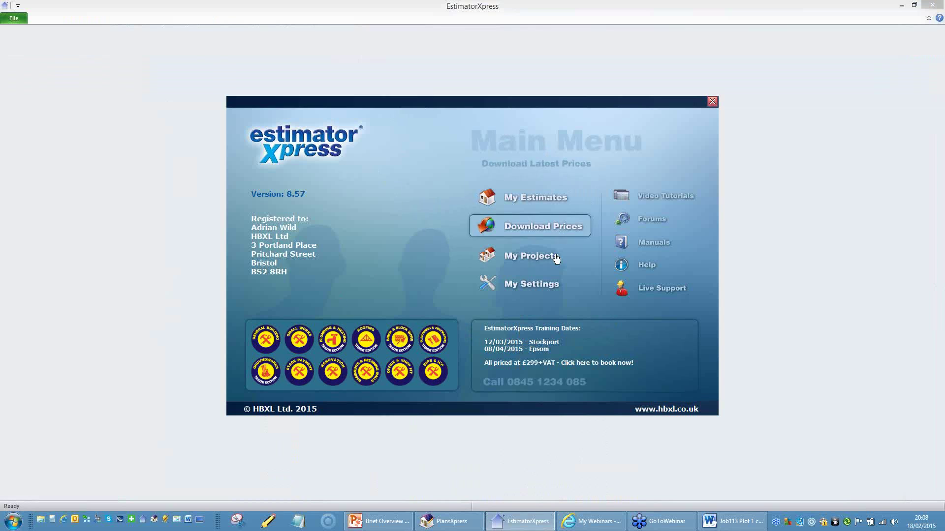
# - Look over the categories available under My Settings and return to the main menu
pyautogui.click(542, 289)
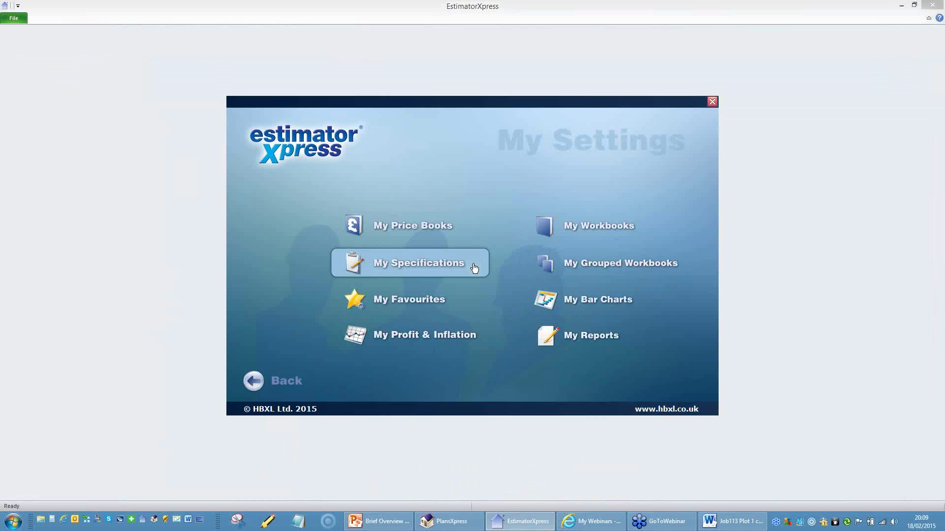
pyautogui.click(254, 381)
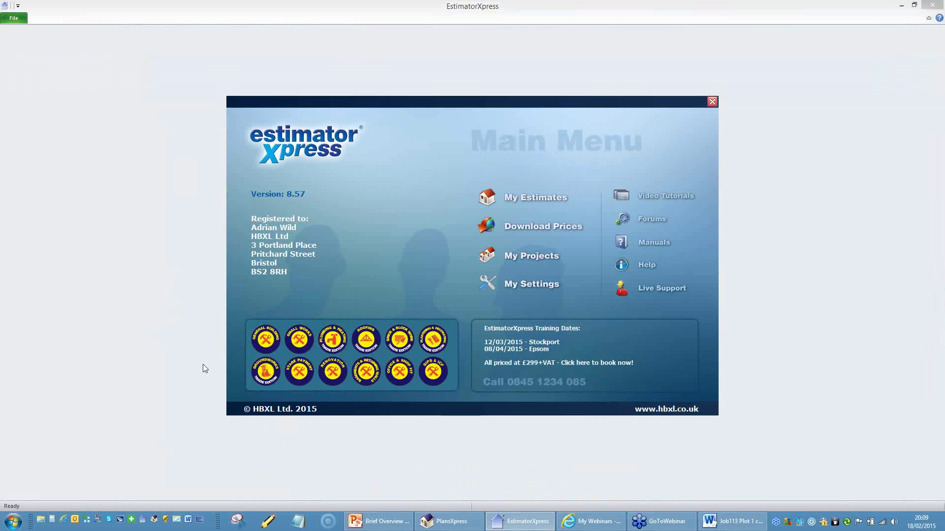
# - Create a new project named Development 2 in My Projects with the brief description Housing Development
pyautogui.click(537, 255)
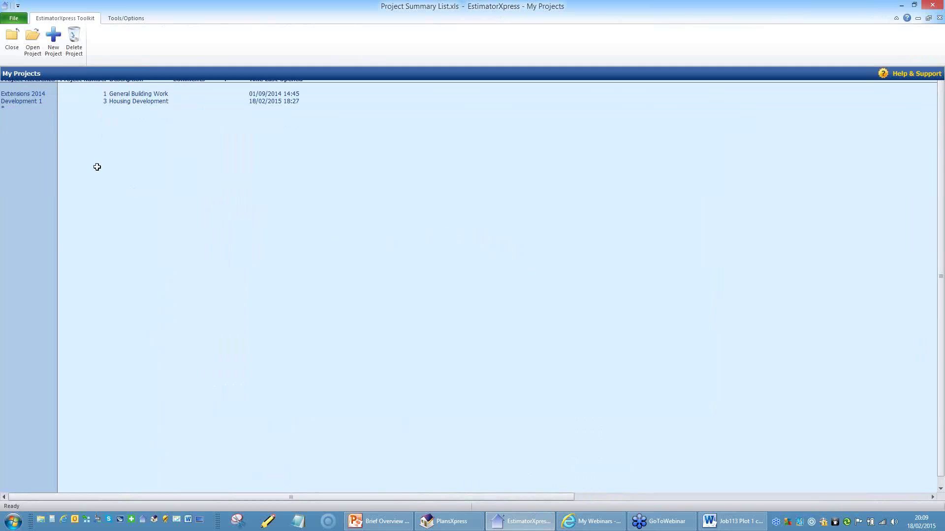
pyautogui.click(29, 110)
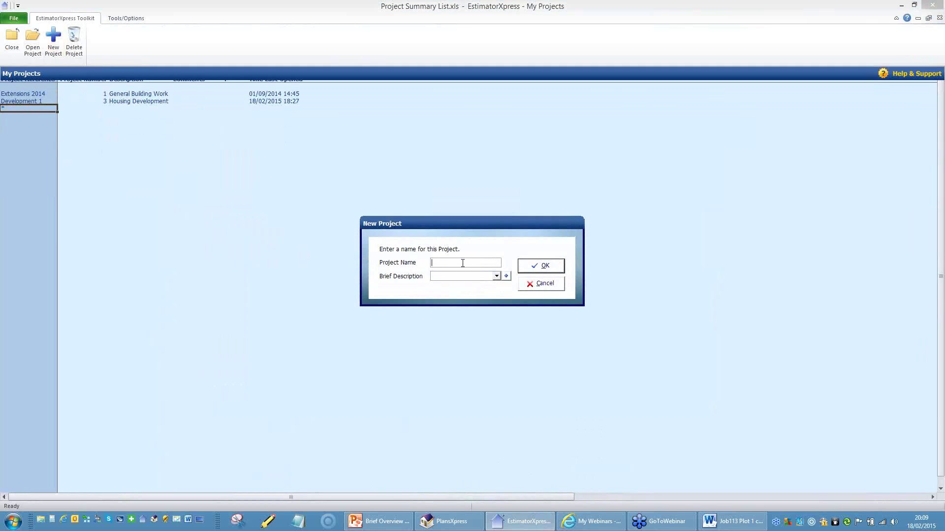
pyautogui.write('Develop')
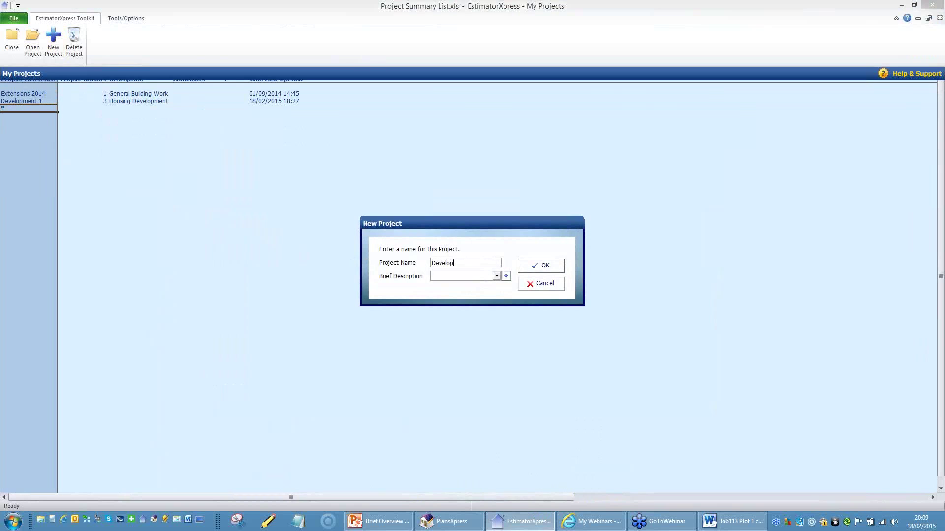
pyautogui.write('ment 2')
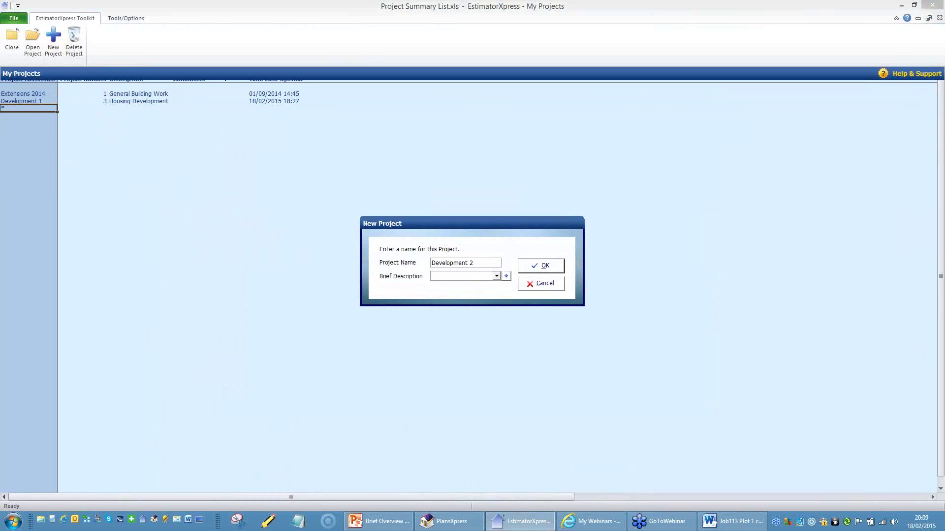
pyautogui.click(505, 276)
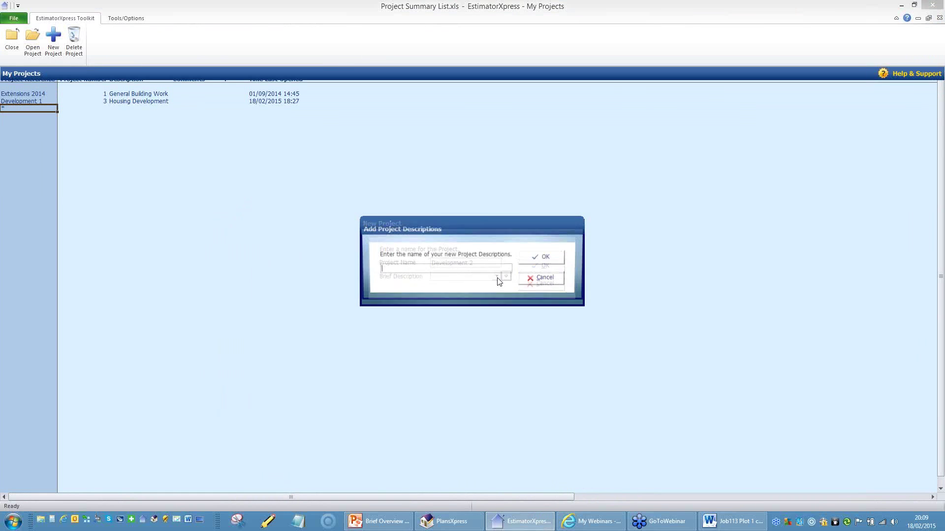
pyautogui.click(529, 278)
pyautogui.click(496, 276)
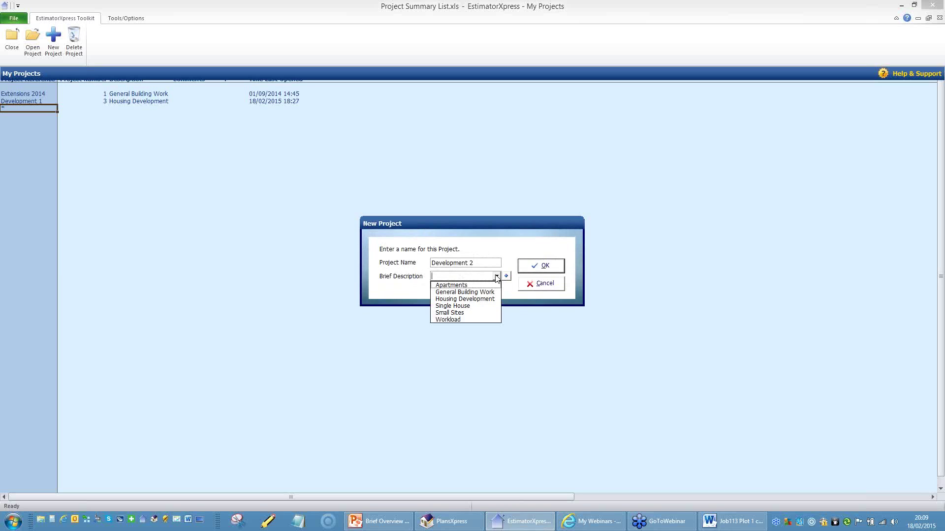
pyautogui.click(470, 300)
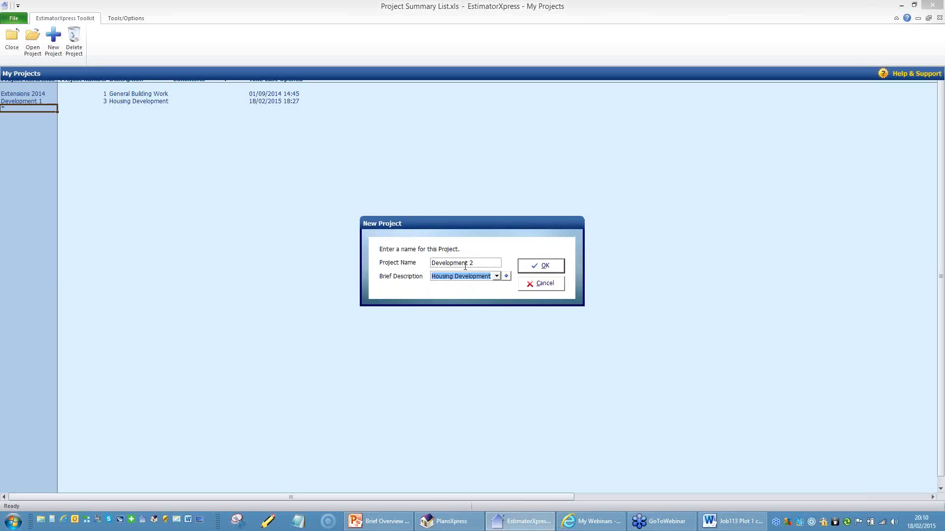
pyautogui.click(539, 267)
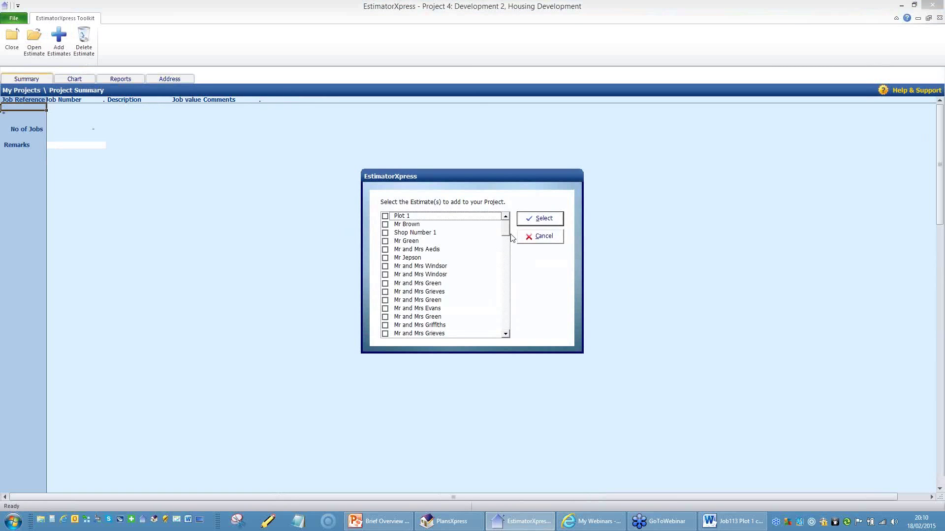
# - Add the Plot 1 house estimate and the bungalow estimate listed directly below it to the project
pyautogui.click(384, 215)
pyautogui.click(385, 225)
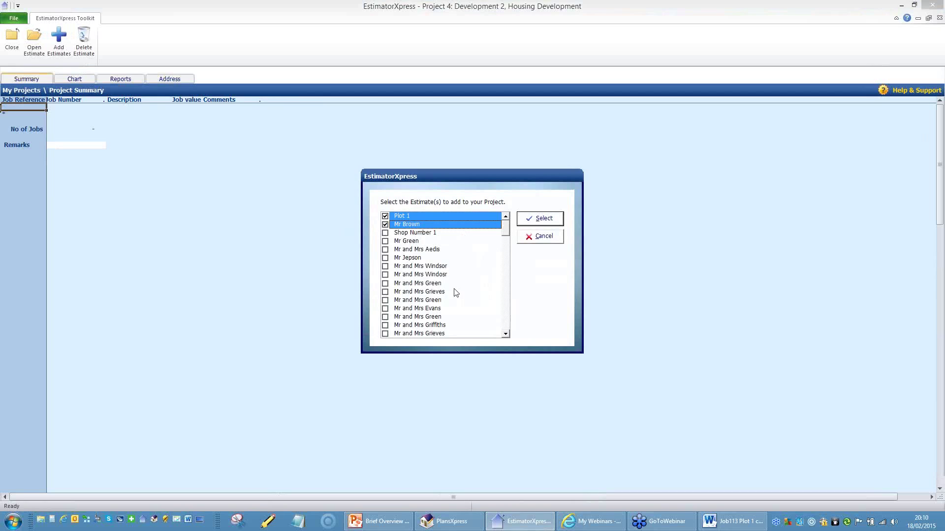
pyautogui.click(530, 220)
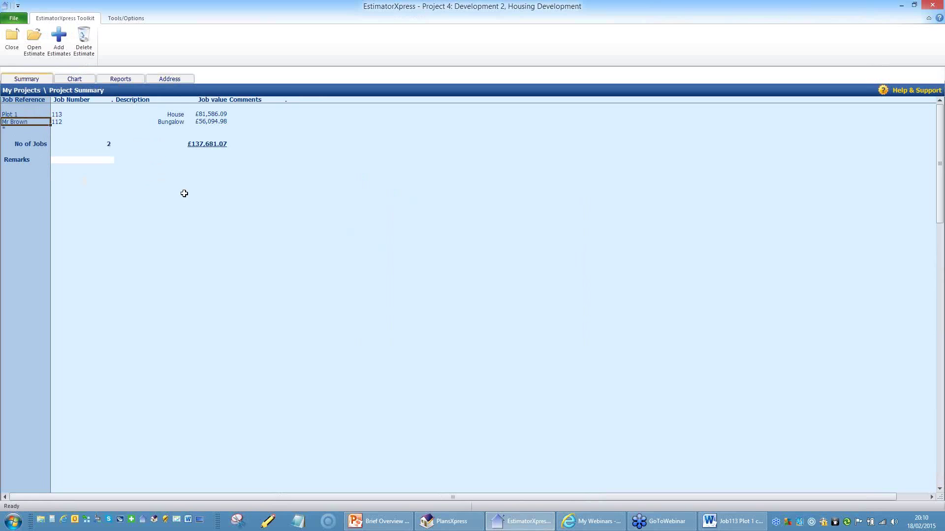
# - Open the Costs report for the Development 2 project
pyautogui.click(121, 80)
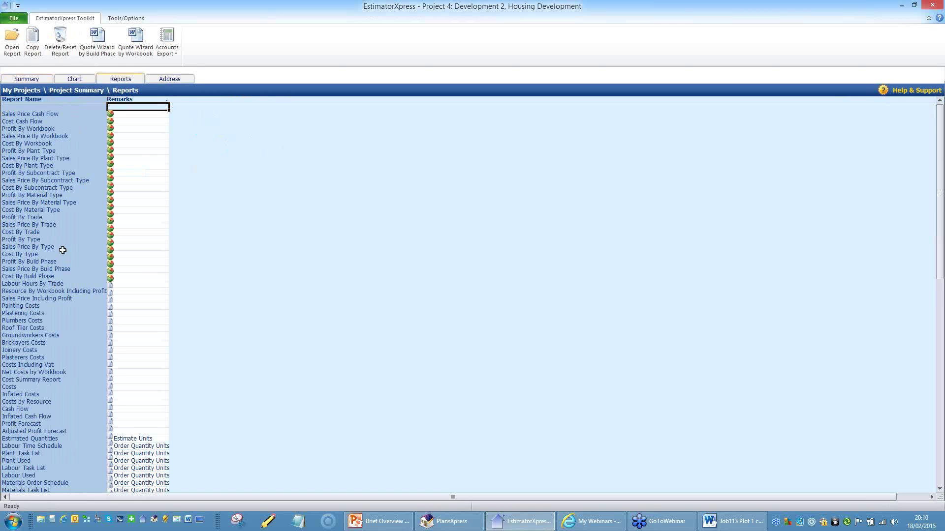
pyautogui.scroll(-2, 65, 252)
pyautogui.click(46, 343)
pyautogui.rightClick(46, 343)
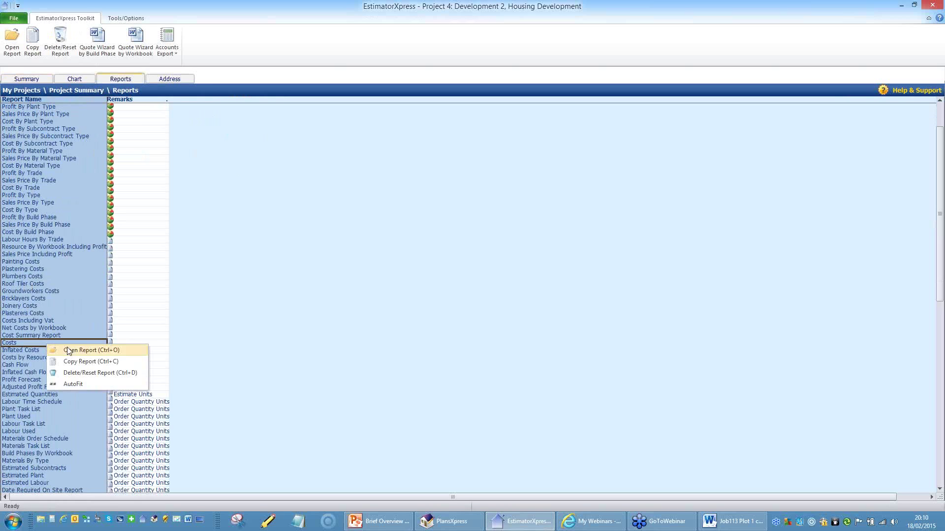
pyautogui.click(73, 349)
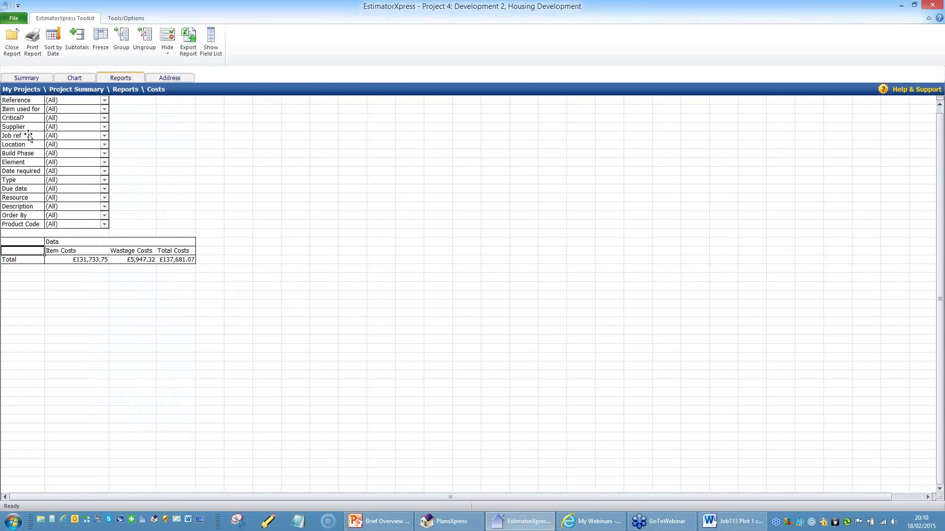
# - Break the Costs report down by Job ref and by Resource within each job
pyautogui.click(104, 135)
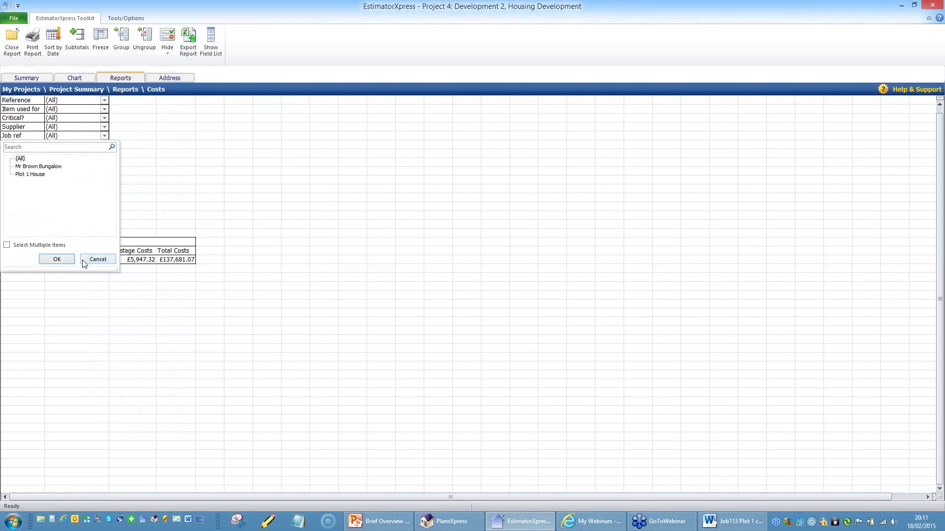
pyautogui.click(98, 260)
pyautogui.moveTo(38, 135); pyautogui.dragTo(38, 257)
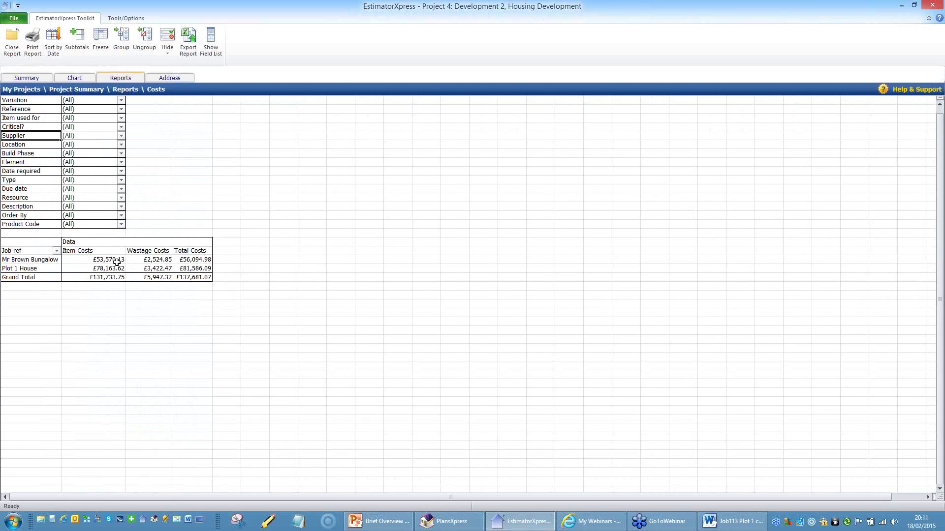
pyautogui.moveTo(42, 198); pyautogui.dragTo(60, 259)
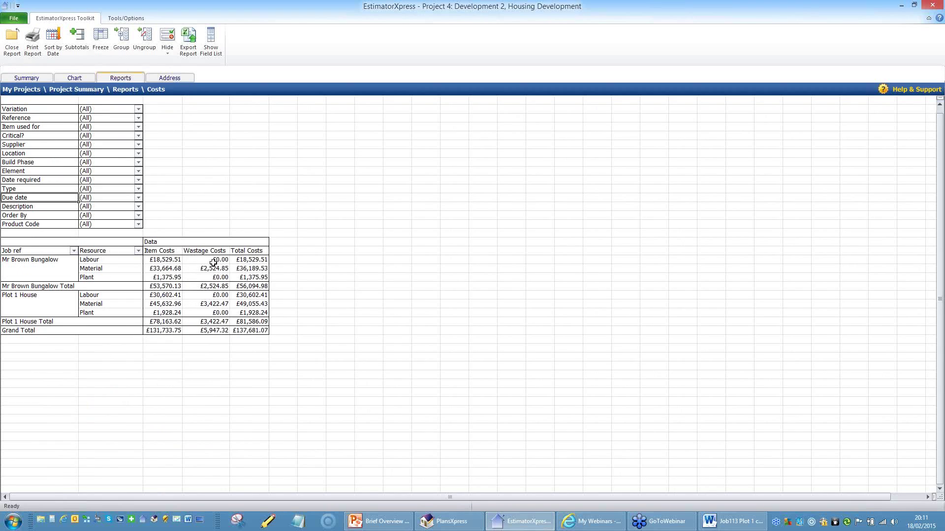
# - Try Resource ahead of Job ref in the Costs report, restore the job-first order, and add Description as the third breakdown level
pyautogui.moveTo(112, 251); pyautogui.dragTo(25, 262)
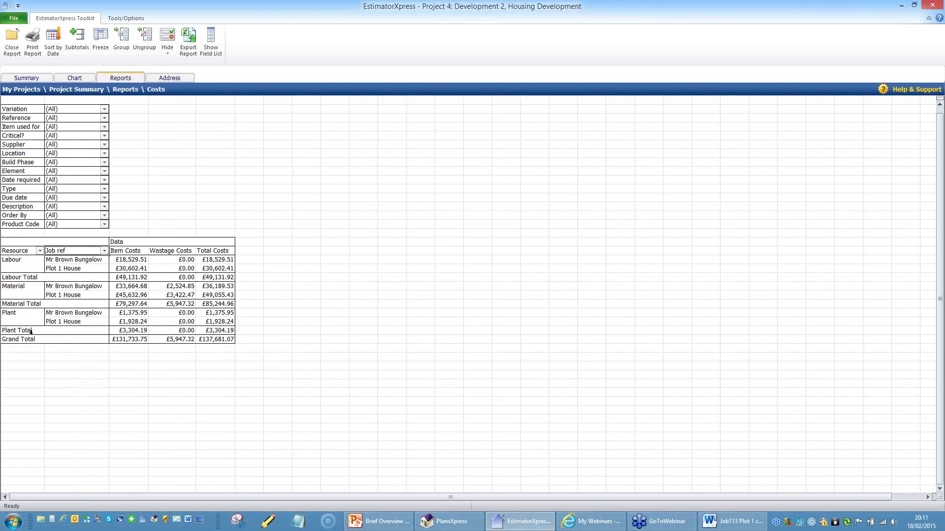
pyautogui.moveTo(20, 251); pyautogui.dragTo(101, 252)
pyautogui.moveTo(46, 206); pyautogui.dragTo(145, 259)
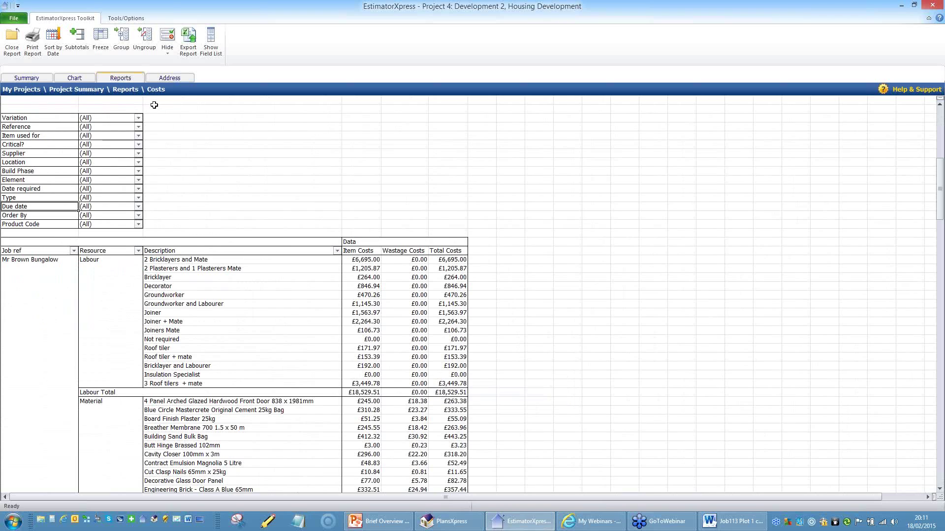
# - Show the project's planning bar chart without its editing dialog and reduce the font size until the build phase labels stop overlapping
pyautogui.click(74, 78)
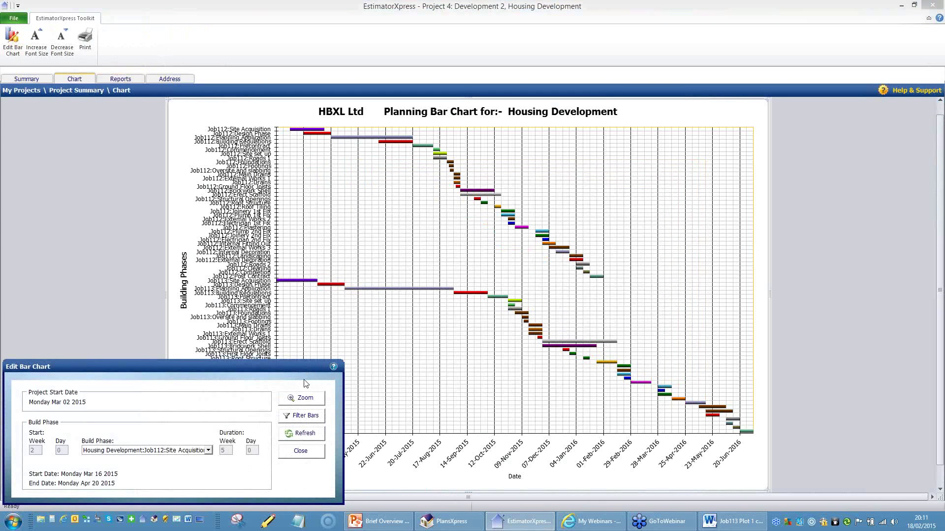
pyautogui.click(300, 451)
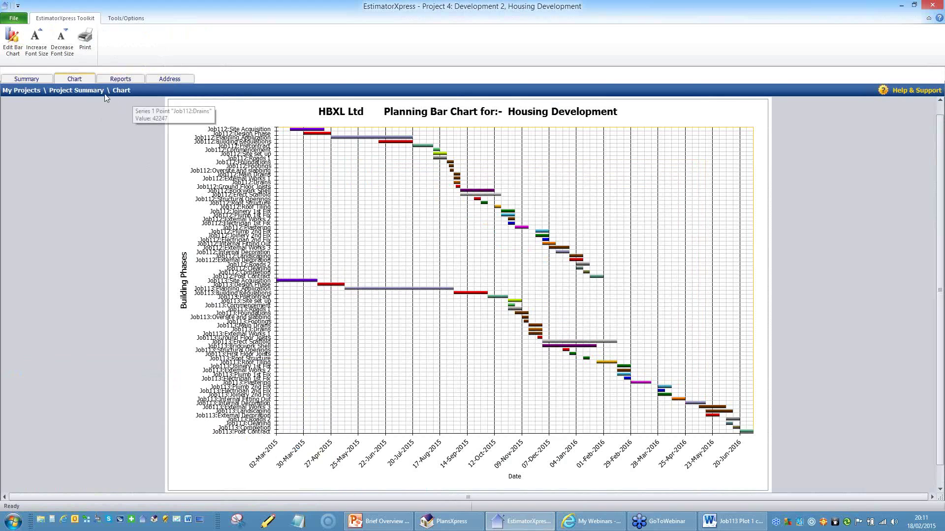
pyautogui.click(62, 37)
pyautogui.click(63, 35)
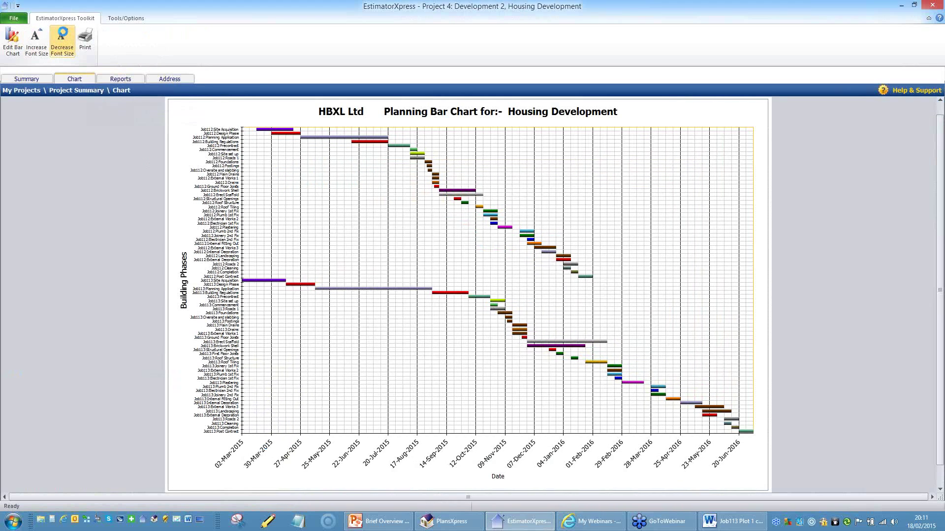
pyautogui.click(64, 36)
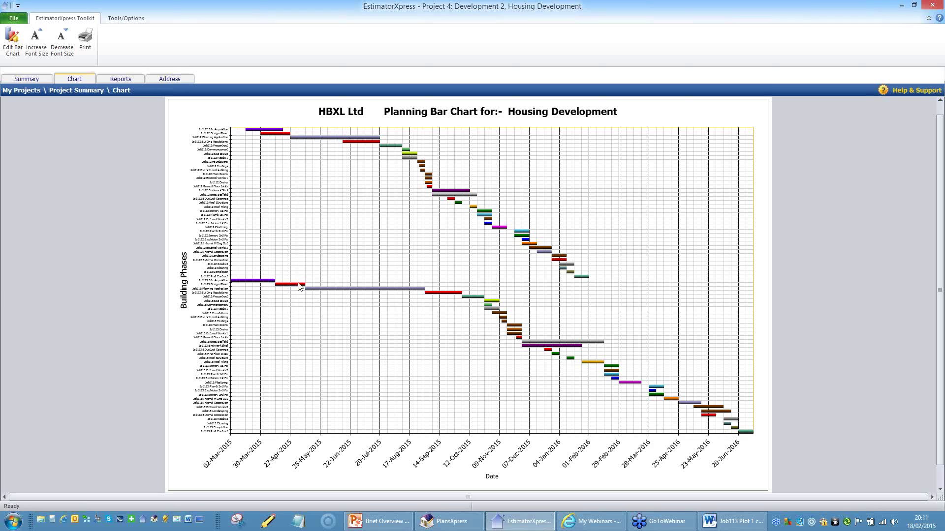
# - Start filtering the planning bar chart's bars and include Job112's Foundations, Footings, Oversite and slabbing, Main Drains, External Works 1 and Drains
pyautogui.moveTo(253, 302)
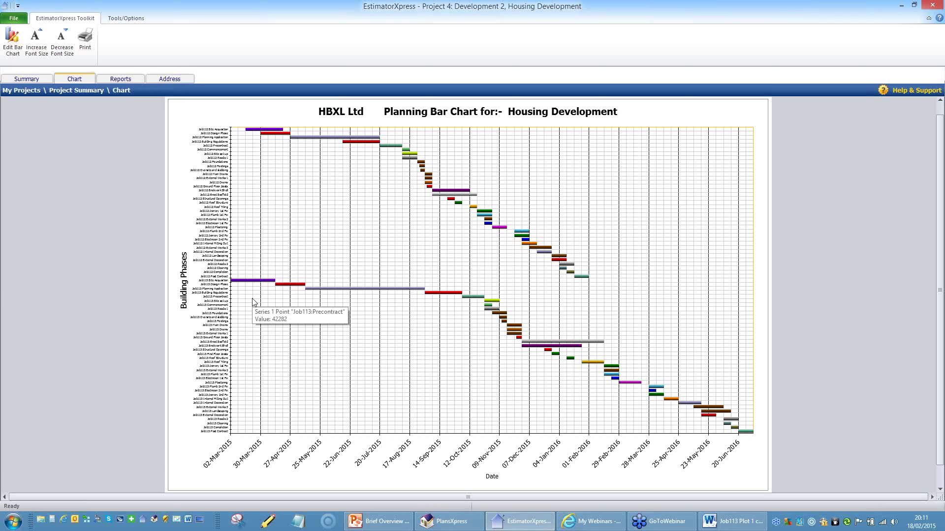
pyautogui.moveTo(233, 282)
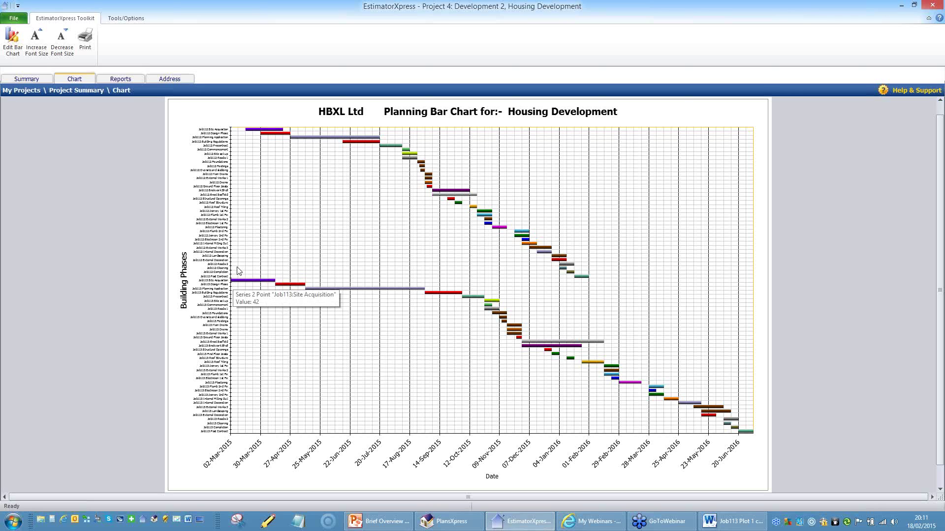
pyautogui.moveTo(247, 135)
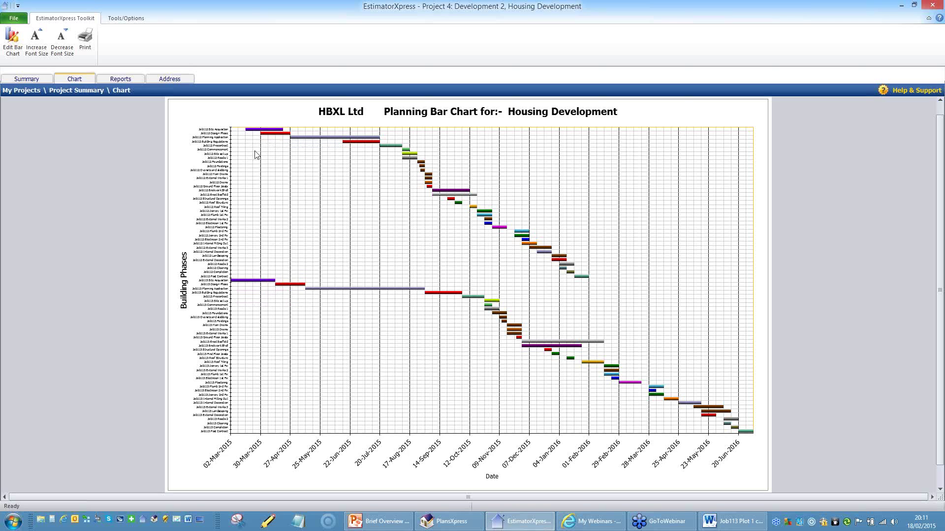
pyautogui.click(15, 50)
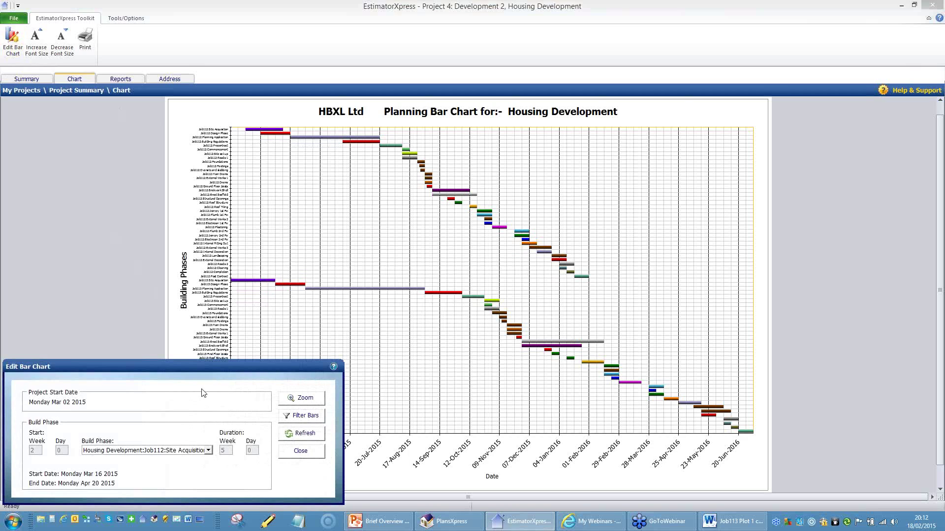
pyautogui.click(300, 416)
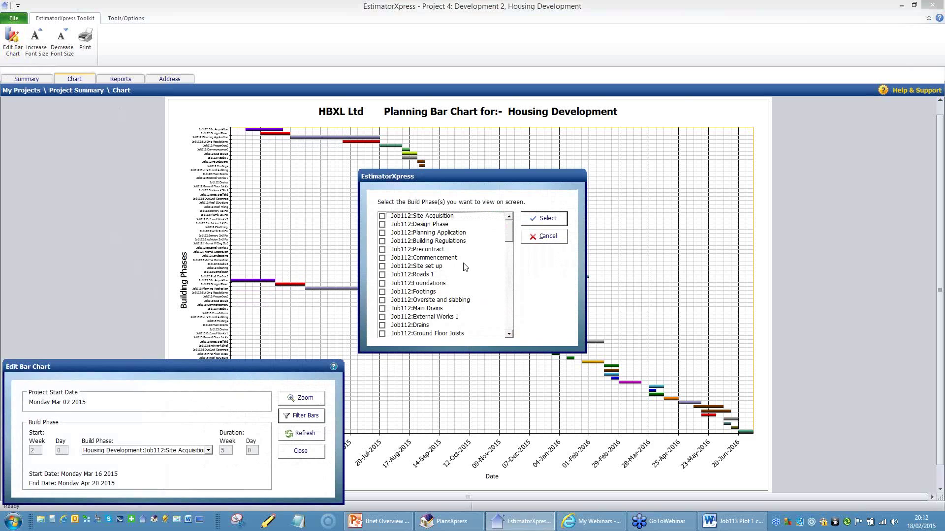
pyautogui.click(383, 284)
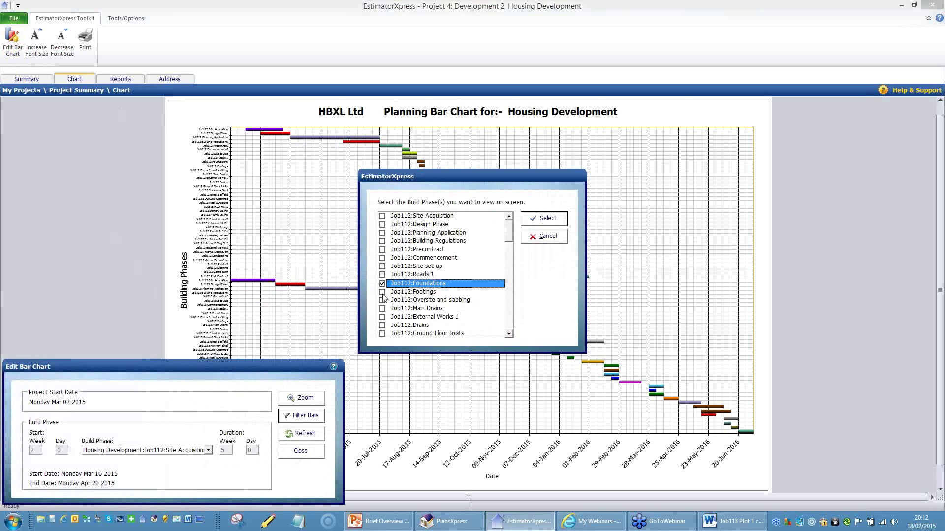
pyautogui.click(383, 292)
pyautogui.click(382, 300)
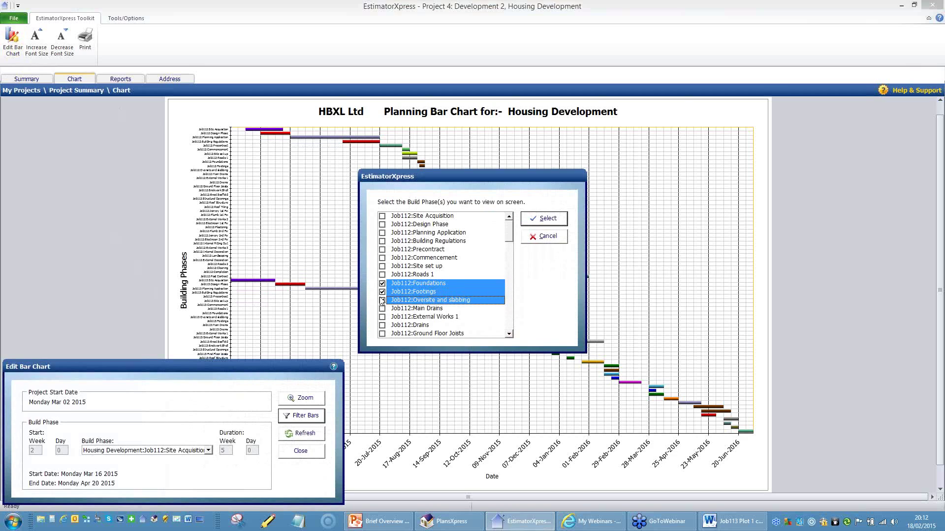
pyautogui.click(382, 309)
pyautogui.click(382, 317)
pyautogui.click(382, 325)
# - Include Job113's Foundations, Oversite and slabbing, Footings, Main Drains and Drains, and apply the filter to the bar chart
pyautogui.moveTo(509, 238); pyautogui.dragTo(517, 258)
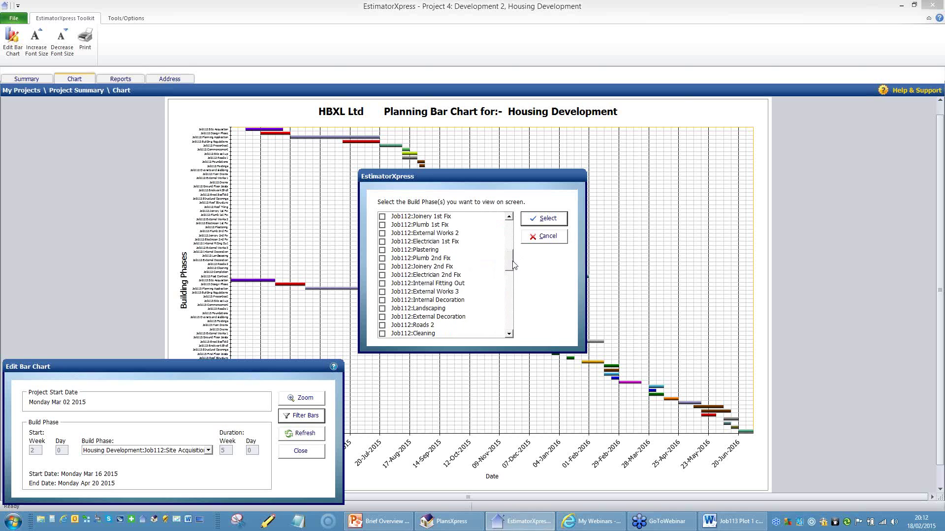
pyautogui.moveTo(514, 268); pyautogui.dragTo(517, 285)
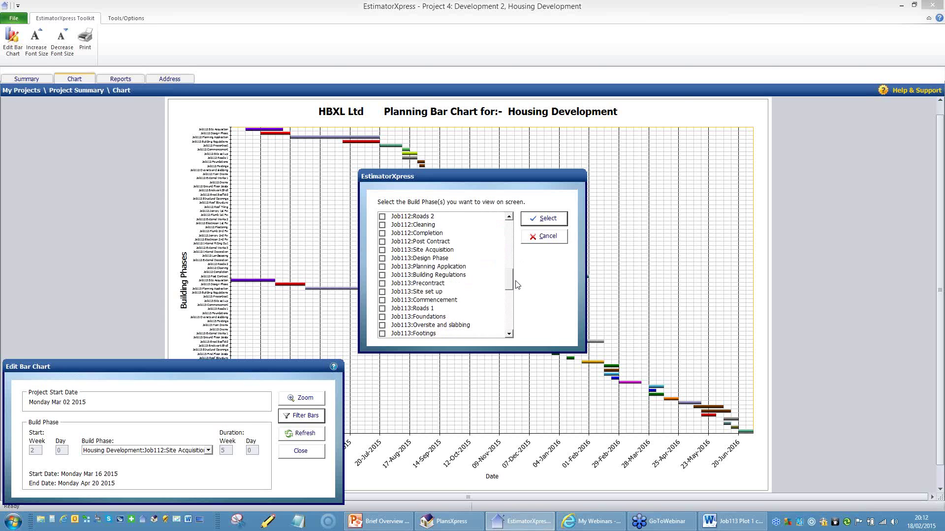
pyautogui.click(382, 317)
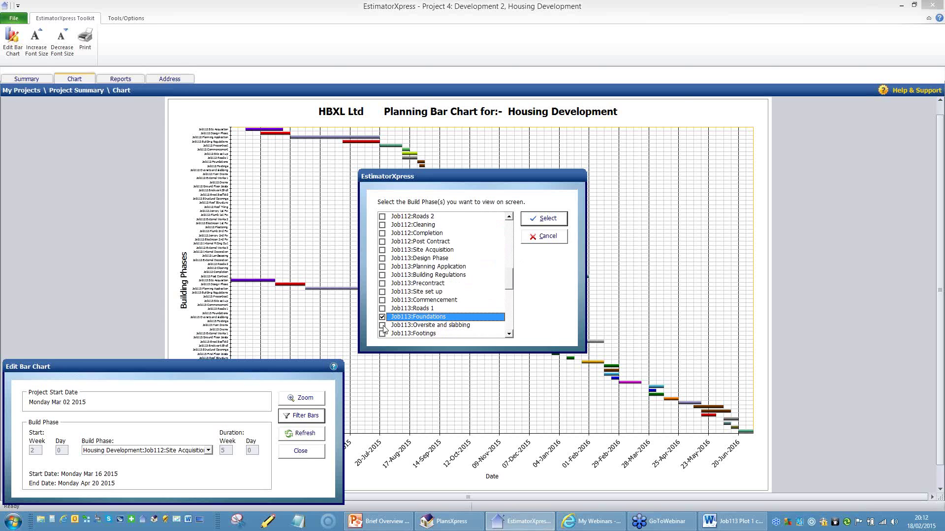
pyautogui.click(383, 326)
pyautogui.click(382, 333)
pyautogui.moveTo(509, 279); pyautogui.dragTo(513, 290)
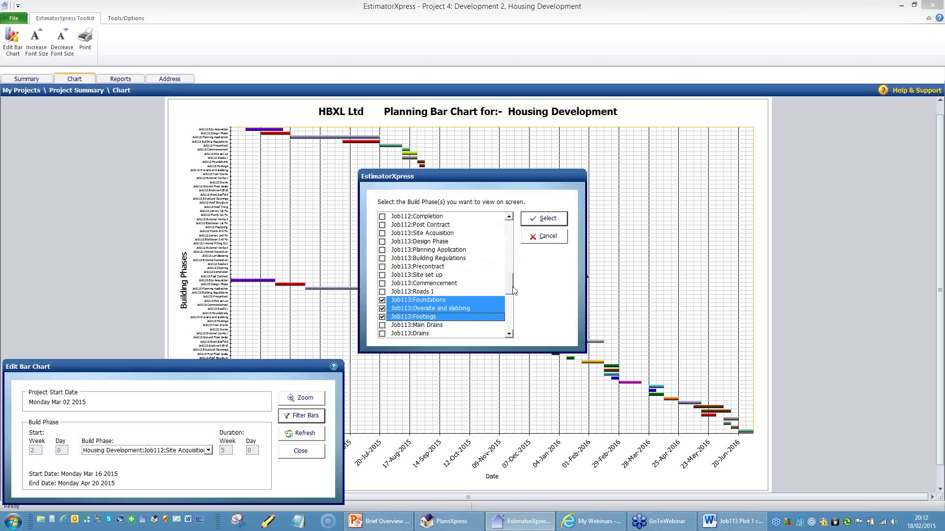
pyautogui.scroll(-2, 513, 290)
pyautogui.click(382, 292)
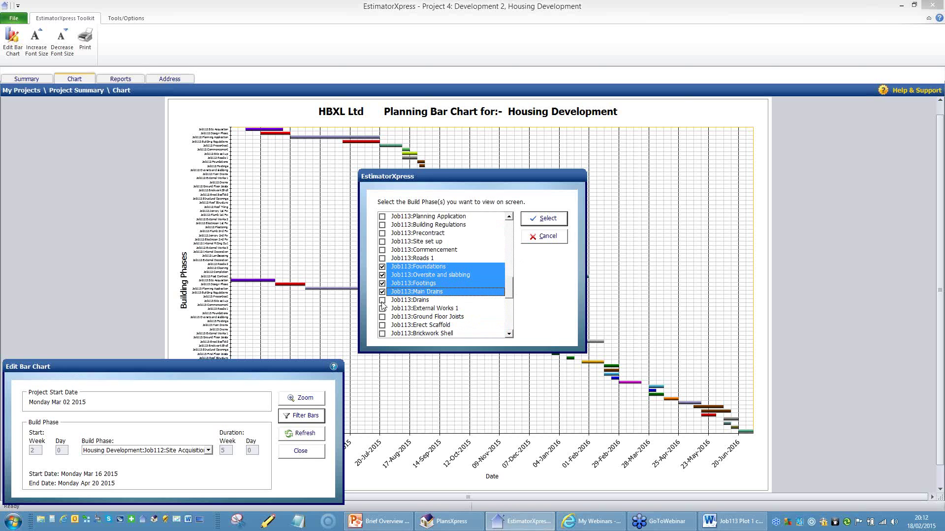
pyautogui.click(545, 218)
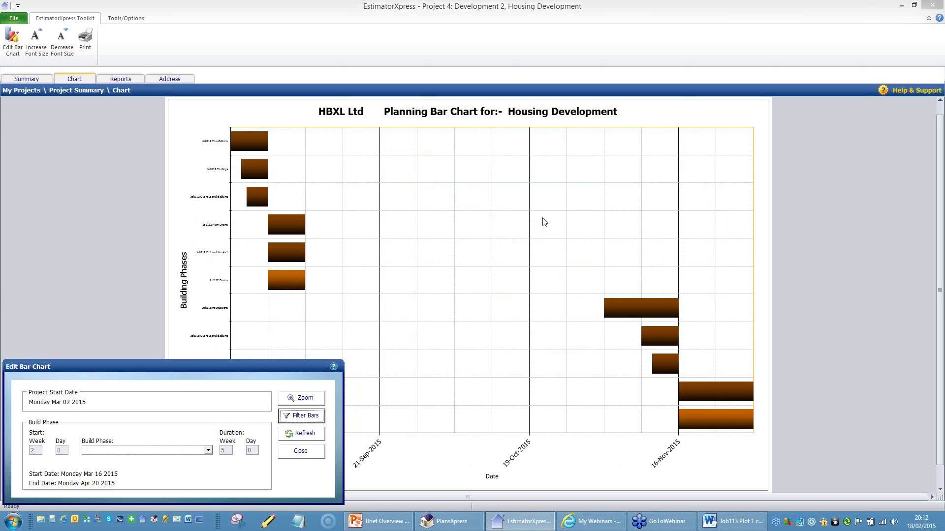
# - Close the bar chart editing dialog and increase the chart's font size until the build phase labels are readable
pyautogui.click(287, 452)
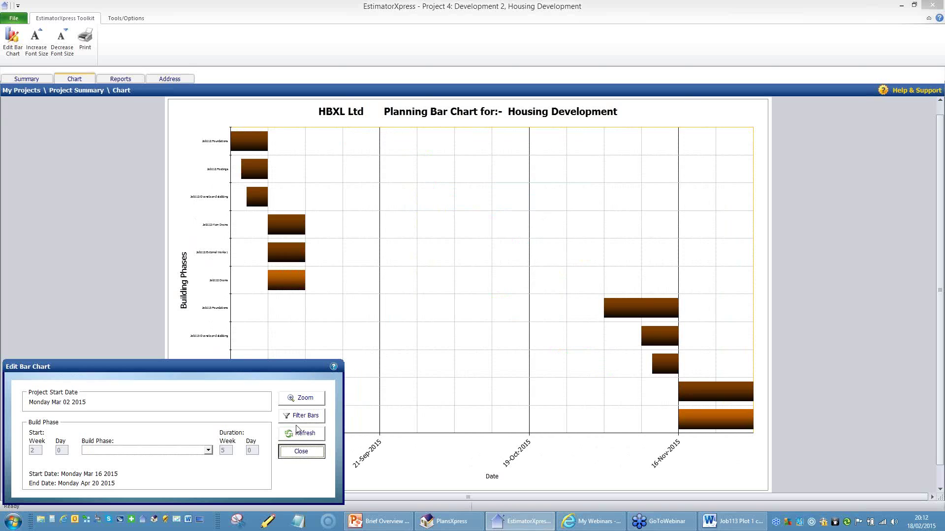
pyautogui.click(35, 39)
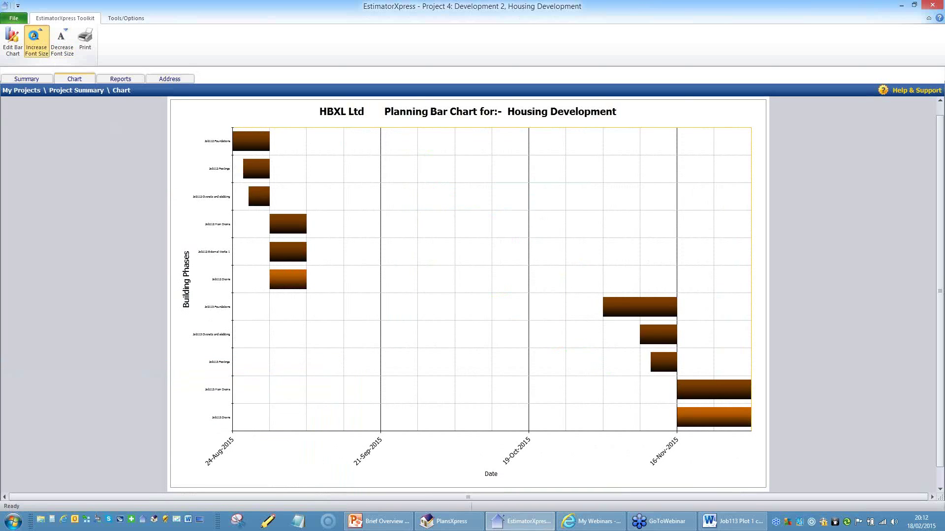
pyautogui.click(35, 39)
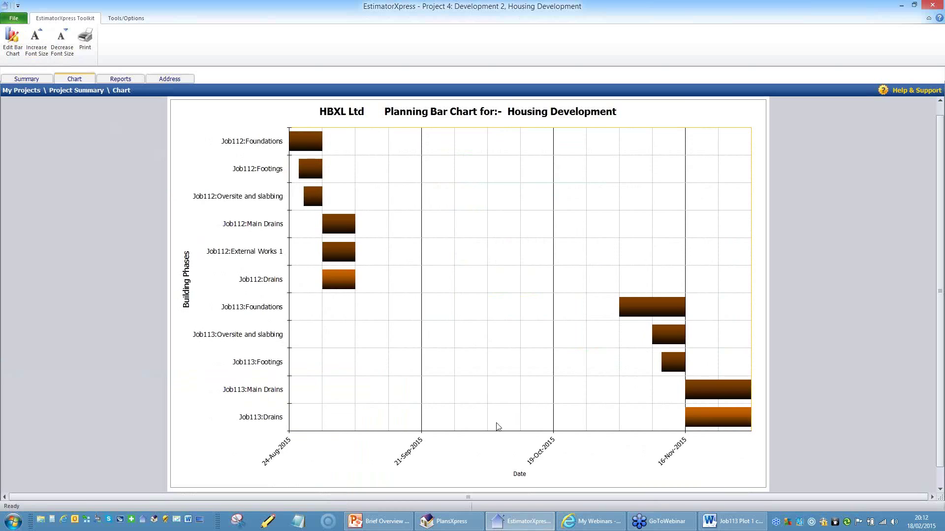
# - Switch to PlansXpress and look over the house drawing's floor plans and elevations
pyautogui.moveTo(551, 340)
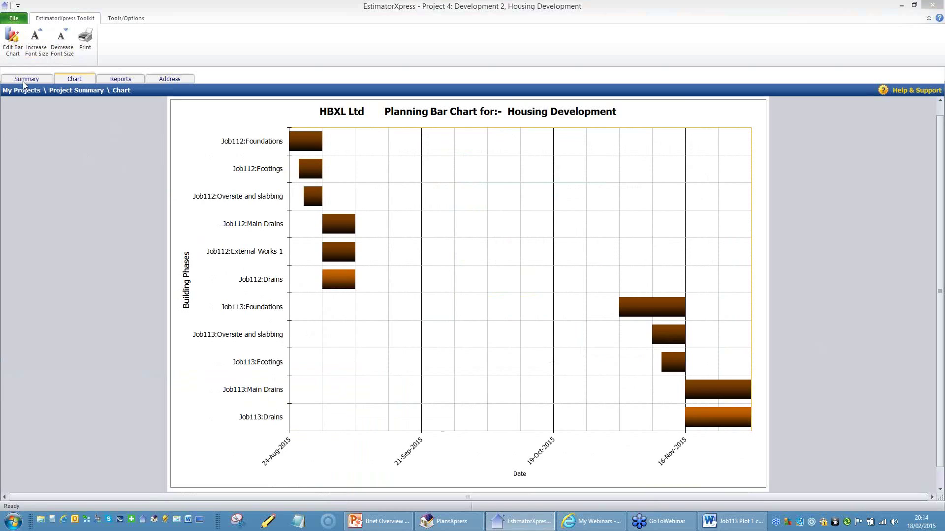
pyautogui.click(442, 521)
pyautogui.scroll(-4, 304, 203)
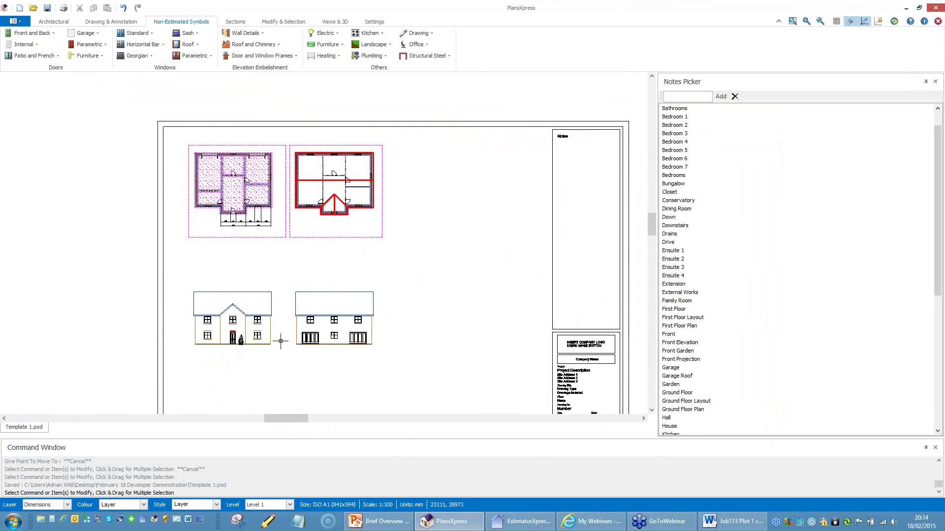
pyautogui.scroll(2, 280, 340)
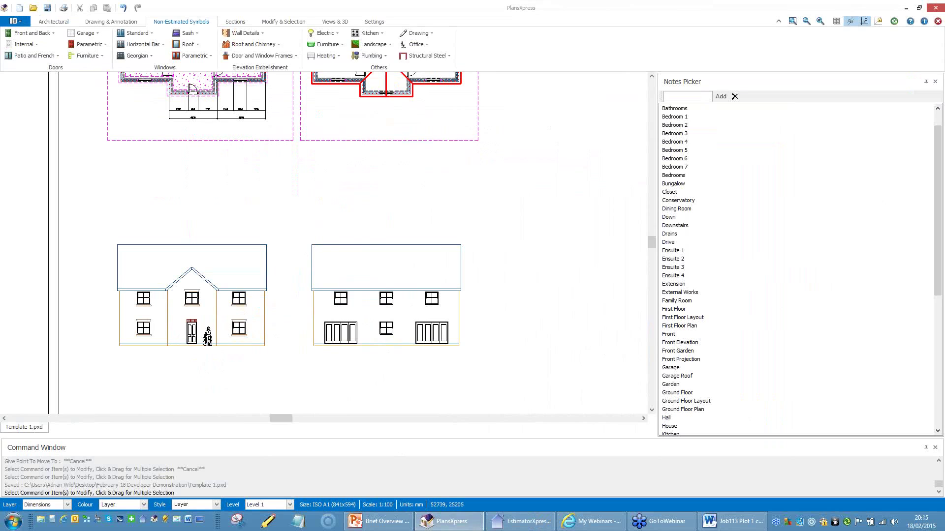
# - Return to EstimatorXpress, then close the Development 2 project and the projects list
pyautogui.click(519, 523)
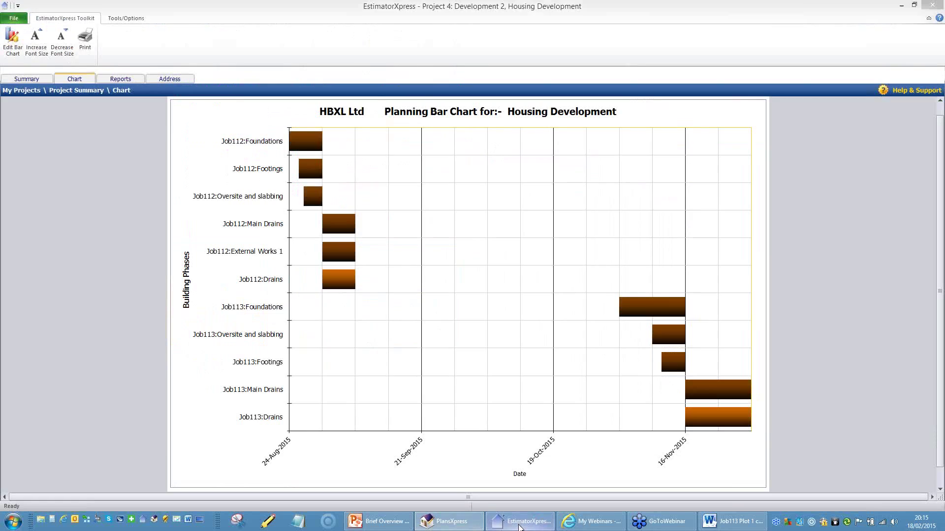
pyautogui.click(21, 79)
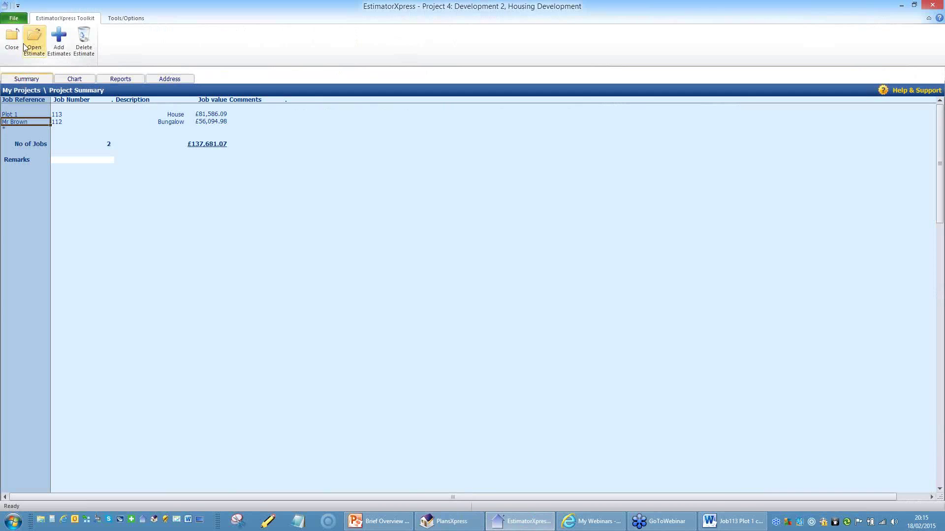
pyautogui.click(12, 42)
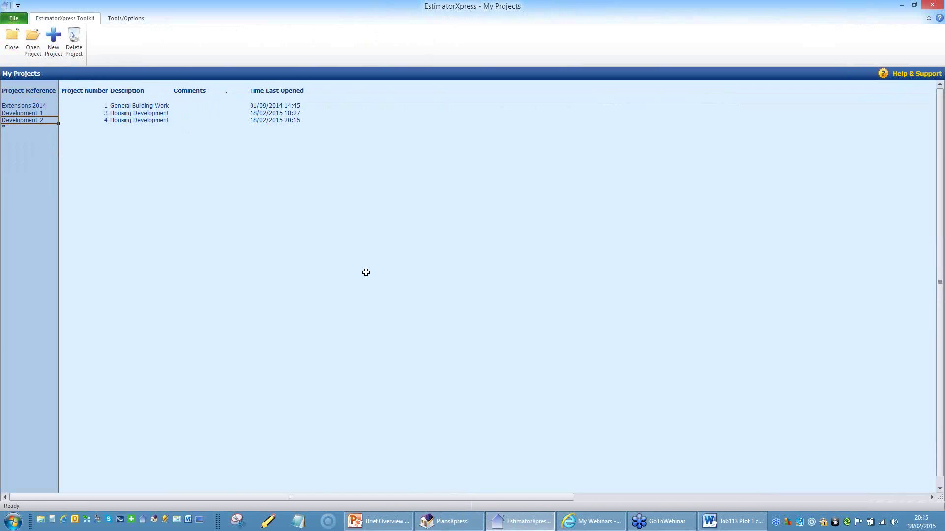
pyautogui.click(7, 38)
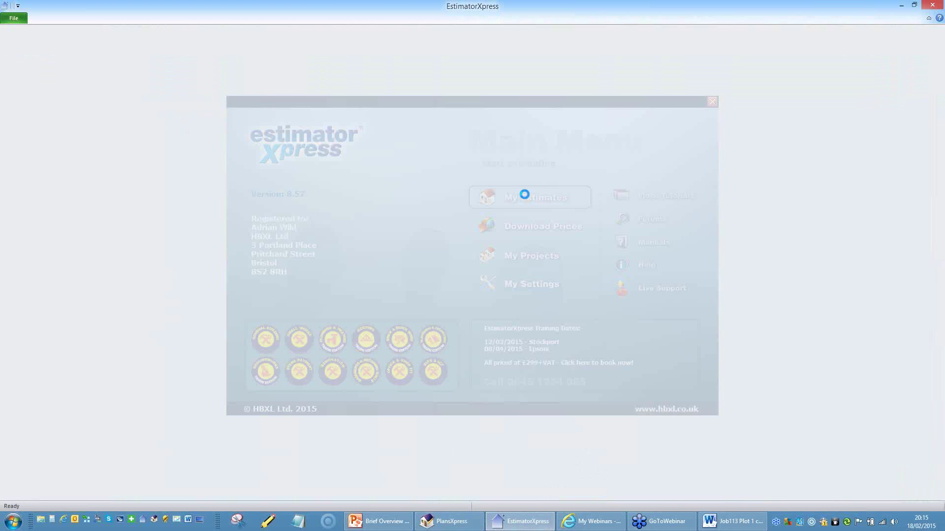
# - Open the Plot 1 house estimate from the list of estimates
pyautogui.click(524, 195)
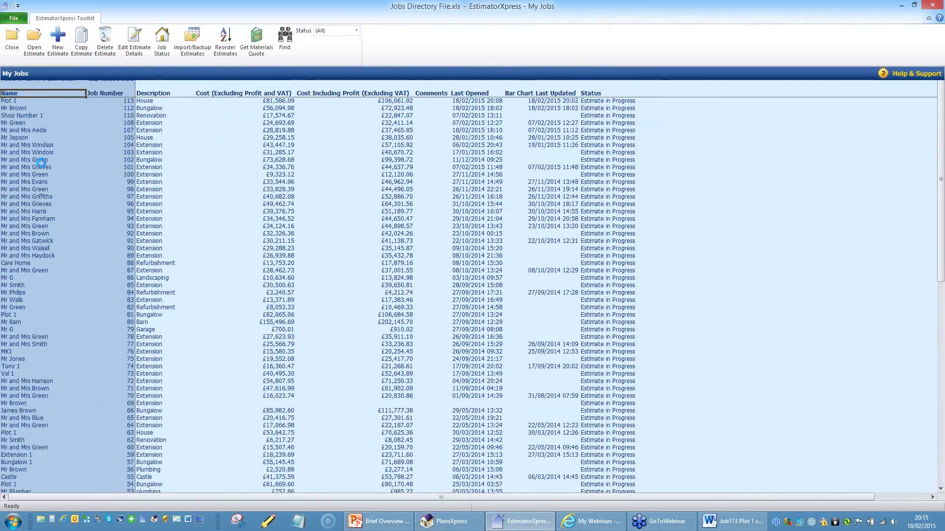
pyautogui.click(30, 114)
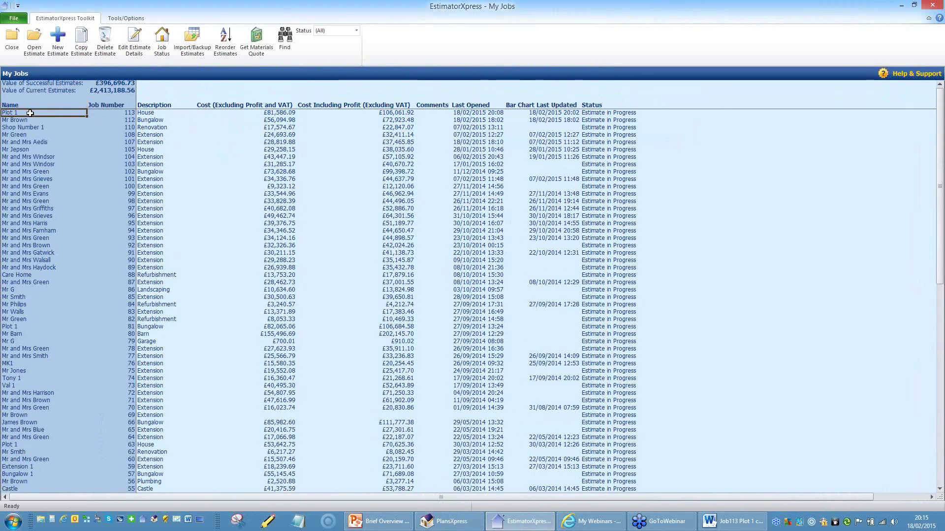
pyautogui.click(38, 35)
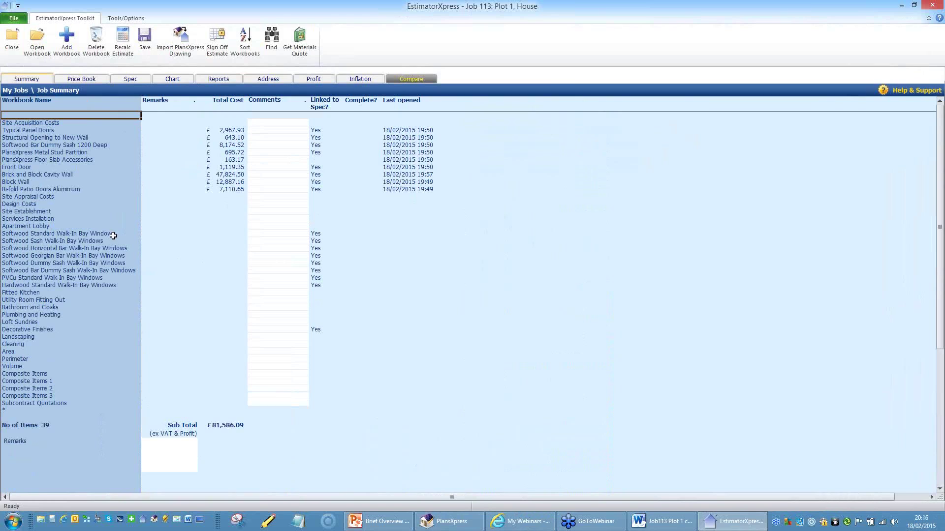
# - Open the Quotation Enquiry report for Plot 1 and examine the material quantities, wastage and order quantities
pyautogui.click(214, 80)
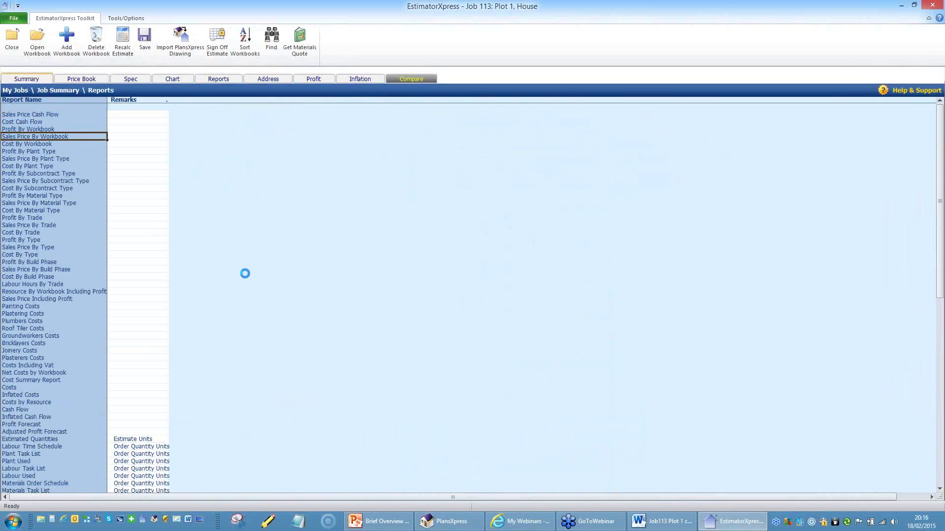
pyautogui.scroll(-5, 69, 335)
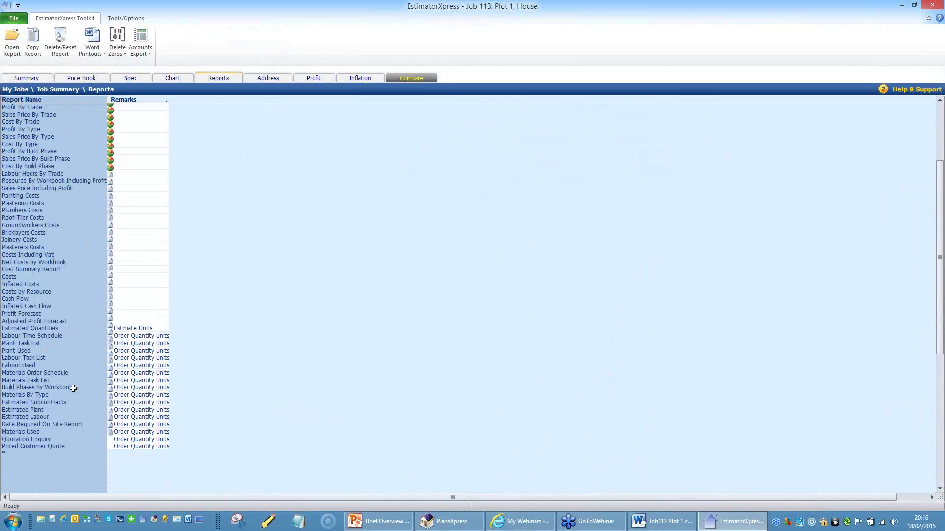
pyautogui.click(40, 439)
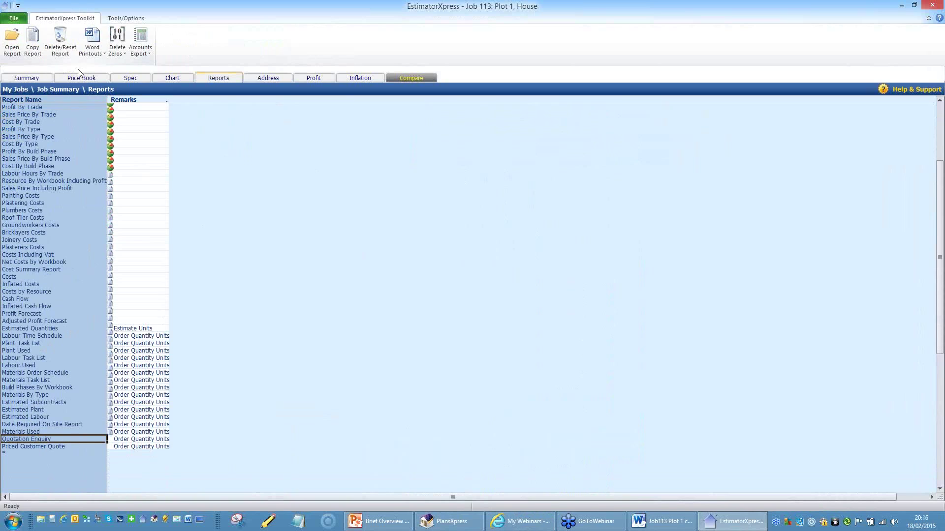
pyautogui.click(9, 44)
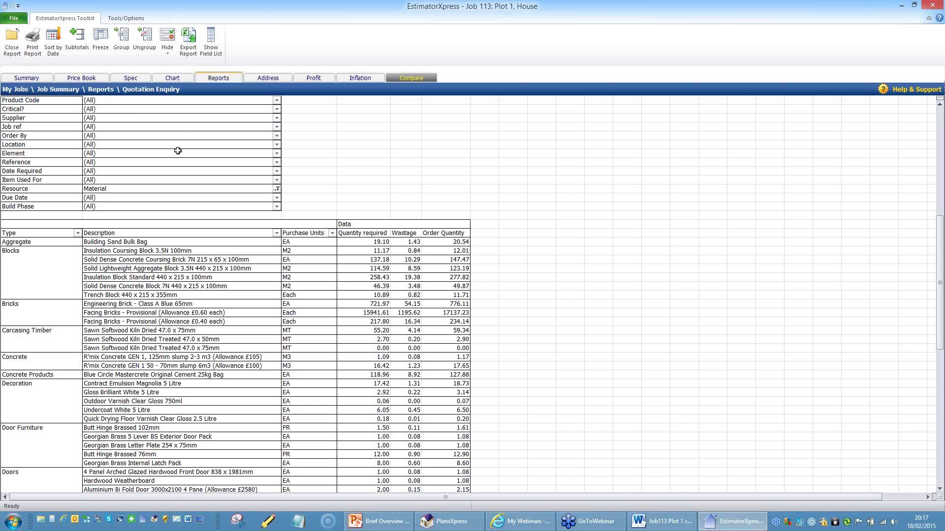
pyautogui.scroll(-1, 59, 235)
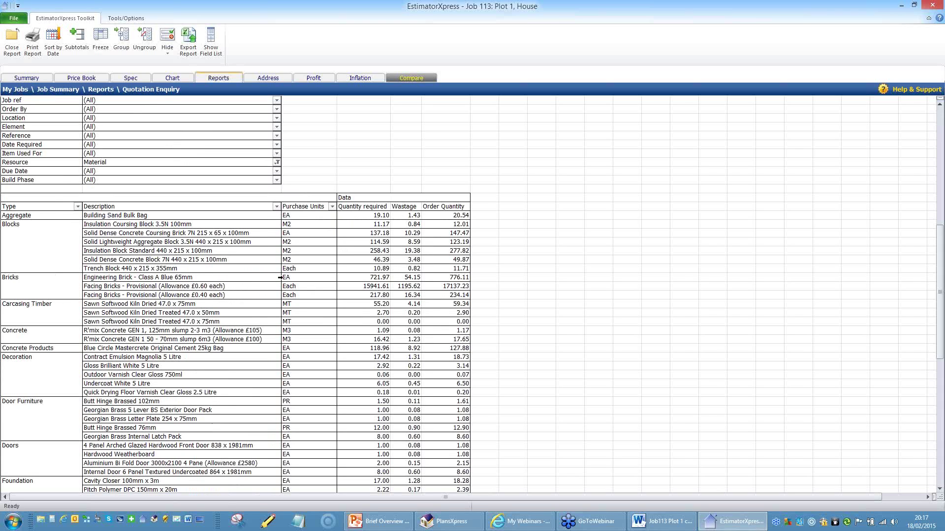
pyautogui.click(361, 286)
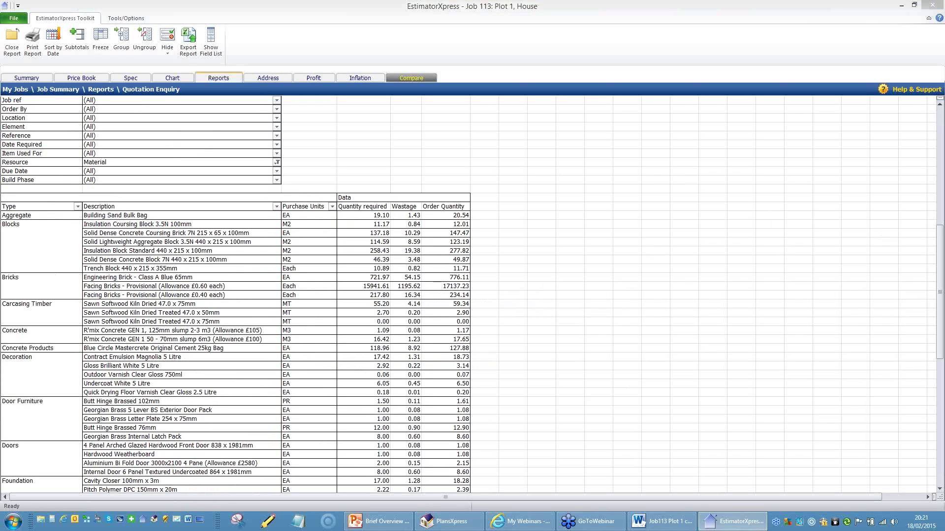
# - Close the Plot 1 estimate with its job status as Estimate in Progress and switch to PlansXpress
pyautogui.click(12, 40)
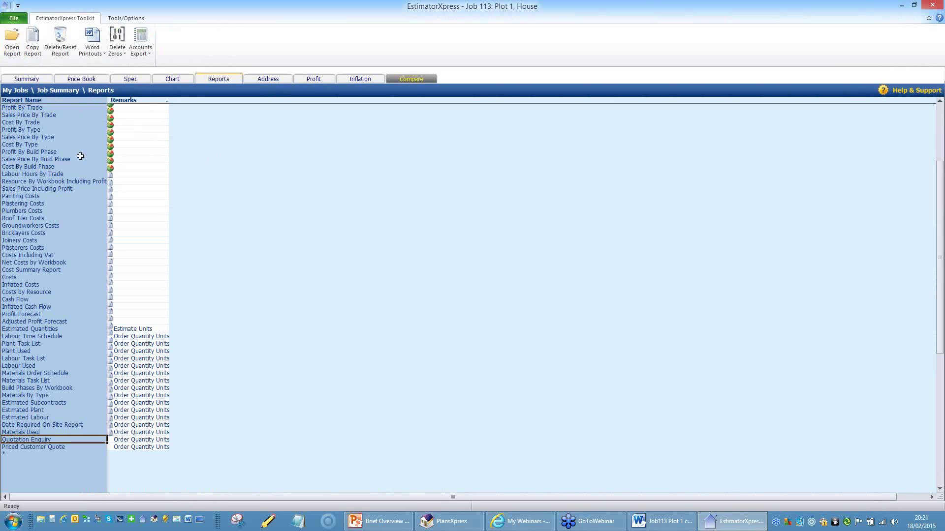
pyautogui.click(37, 79)
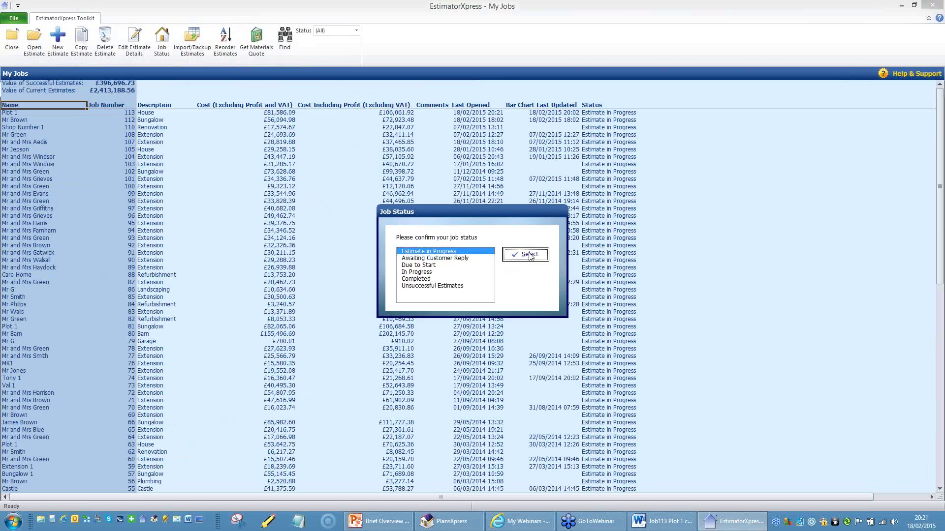
pyautogui.click(525, 254)
pyautogui.click(440, 523)
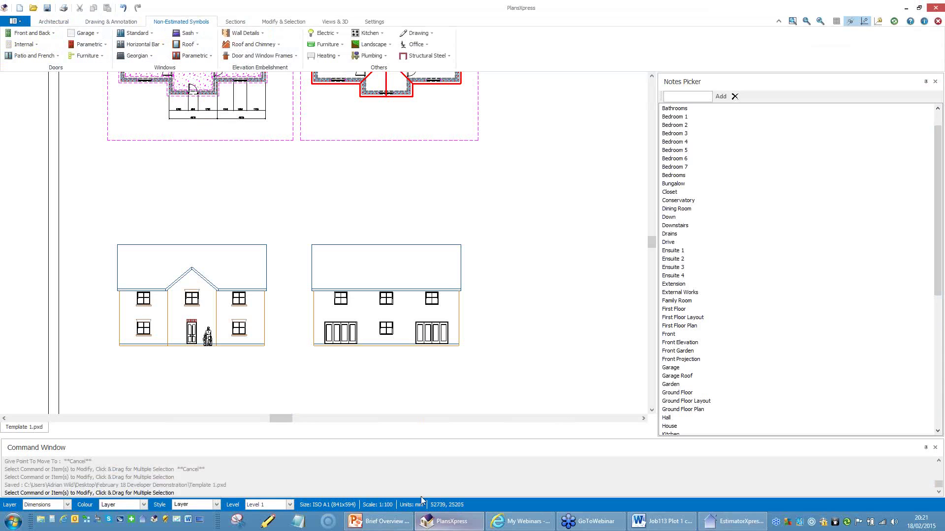
# - Look over the Template 1 house drawing and close it
pyautogui.scroll(-2, 238, 188)
pyautogui.moveTo(217, 220); pyautogui.dragTo(162, 260, button='middle')
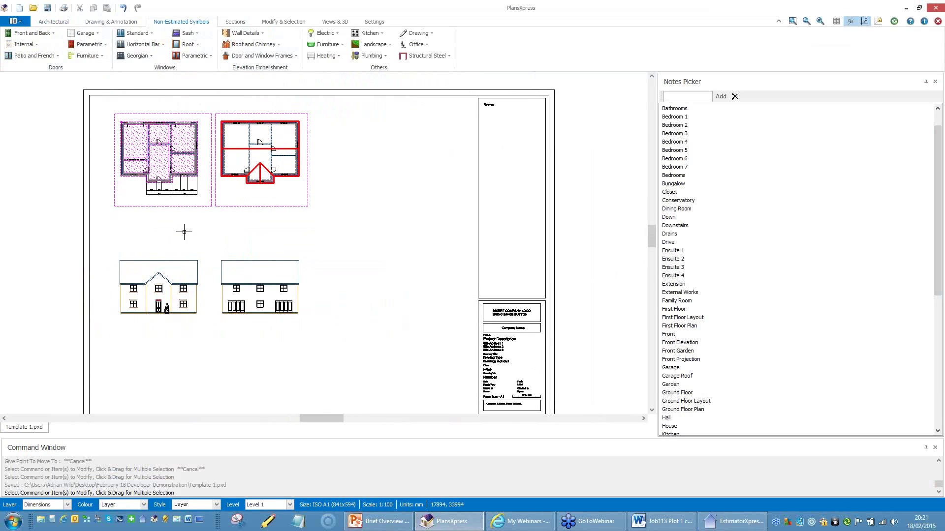
pyautogui.click(937, 21)
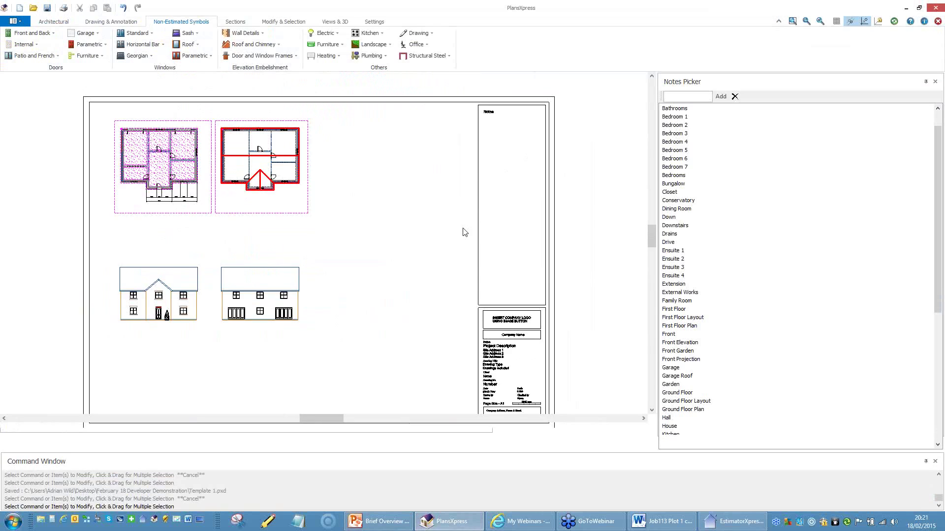
# - Open the Sample Drawing for Traceovers extension 1 with construction lines MASTER Feb 2015 from the BuildIT Manchester 2015 Backup folder
pyautogui.click(23, 20)
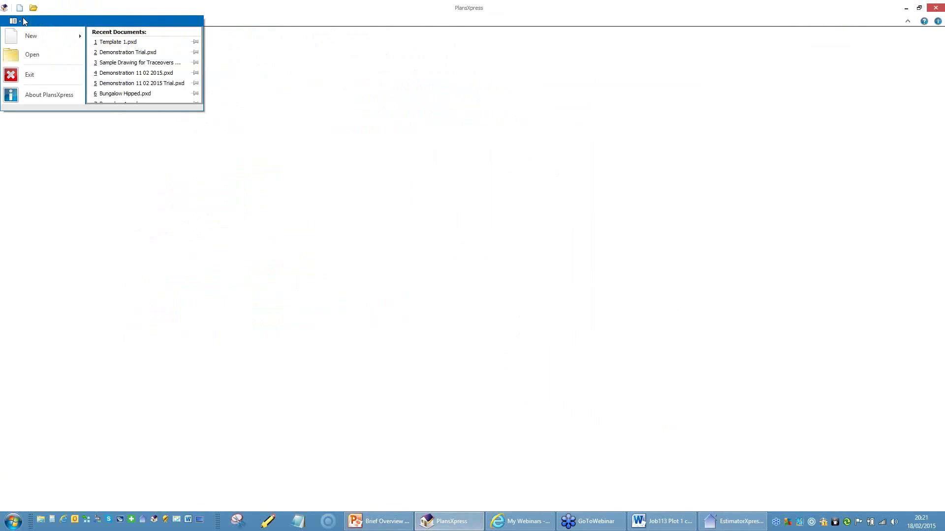
pyautogui.click(32, 55)
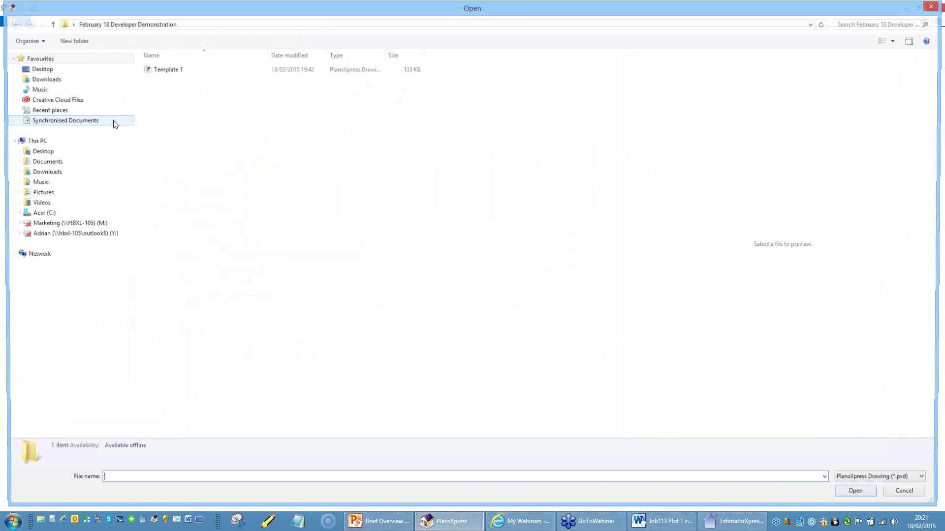
pyautogui.click(75, 112)
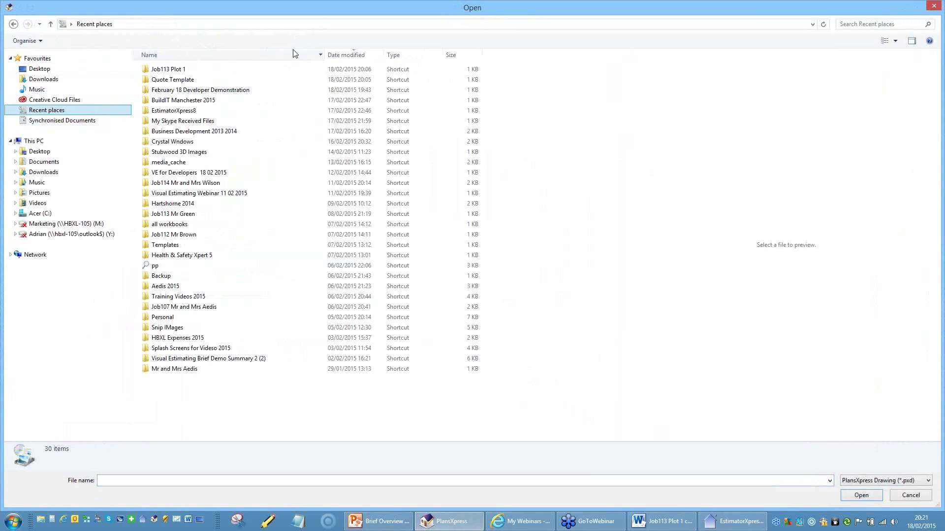
pyautogui.click(344, 56)
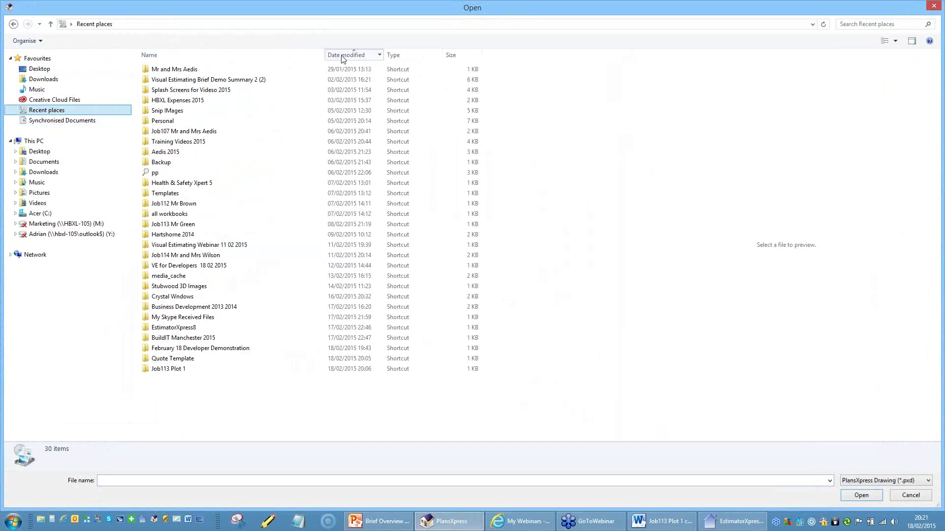
pyautogui.click(344, 56)
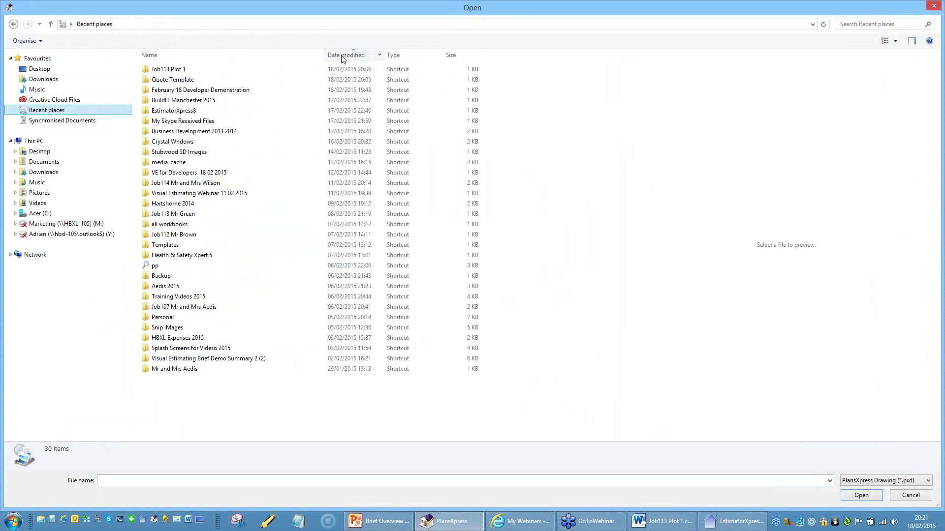
pyautogui.doubleClick(219, 102)
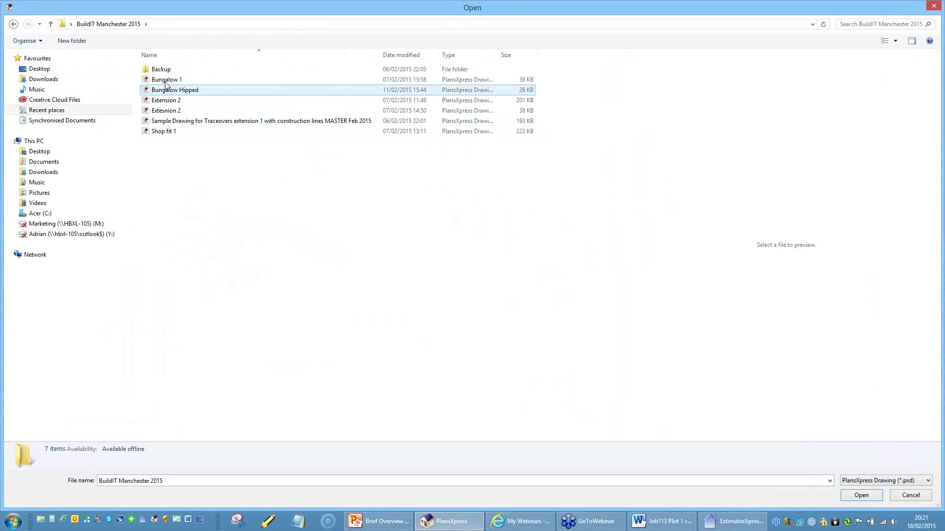
pyautogui.doubleClick(271, 69)
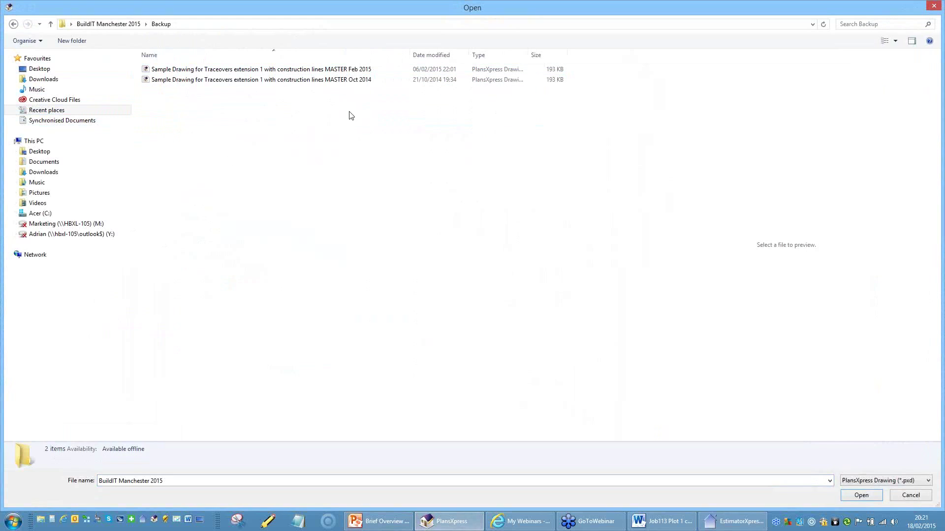
pyautogui.doubleClick(238, 69)
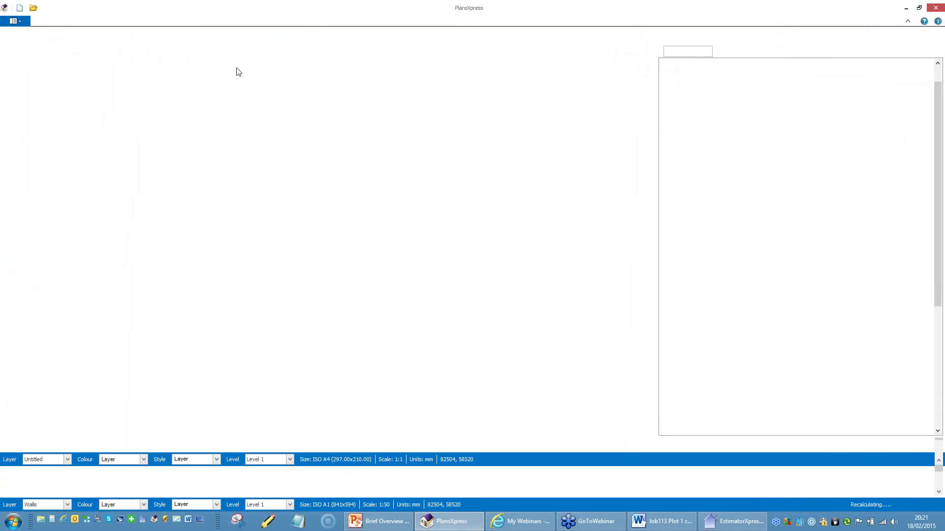
# - Examine the scanned floor plans and elevations, especially the extension around the Family Room, Study and Breakfast Room
pyautogui.scroll(-5, 338, 137)
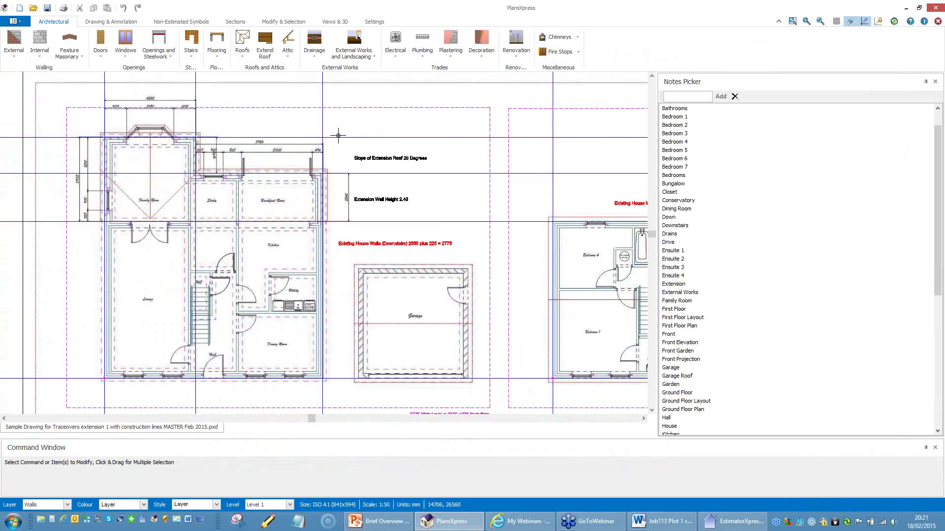
pyautogui.scroll(4, 354, 178)
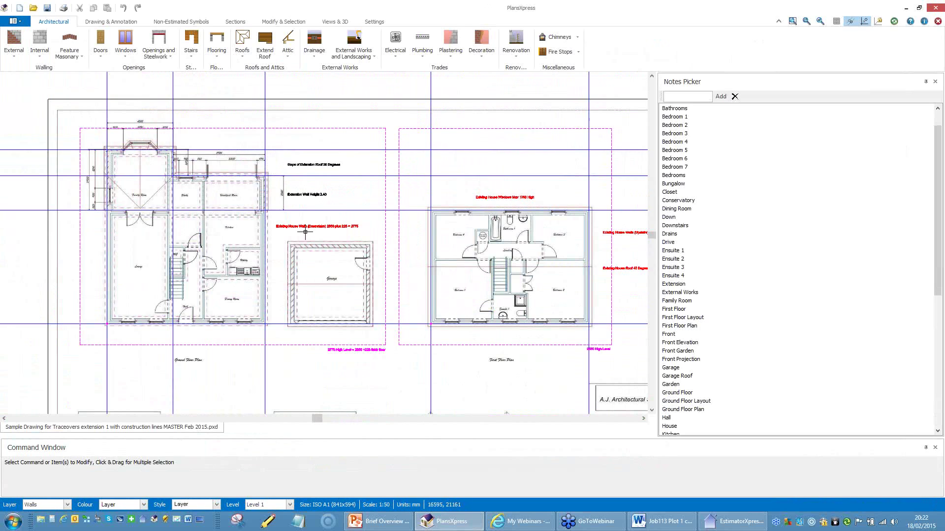
pyautogui.scroll(-4, 290, 216)
pyautogui.scroll(2, 290, 215)
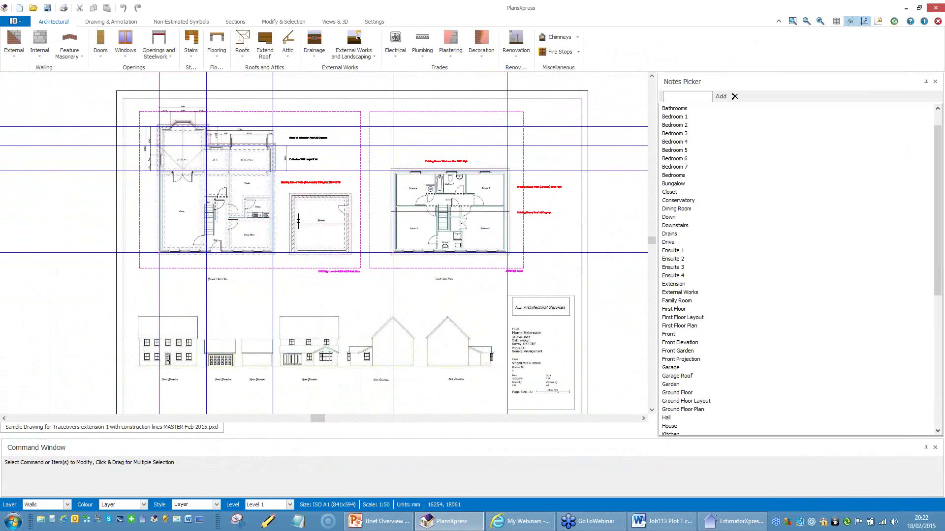
pyautogui.scroll(2, 238, 158)
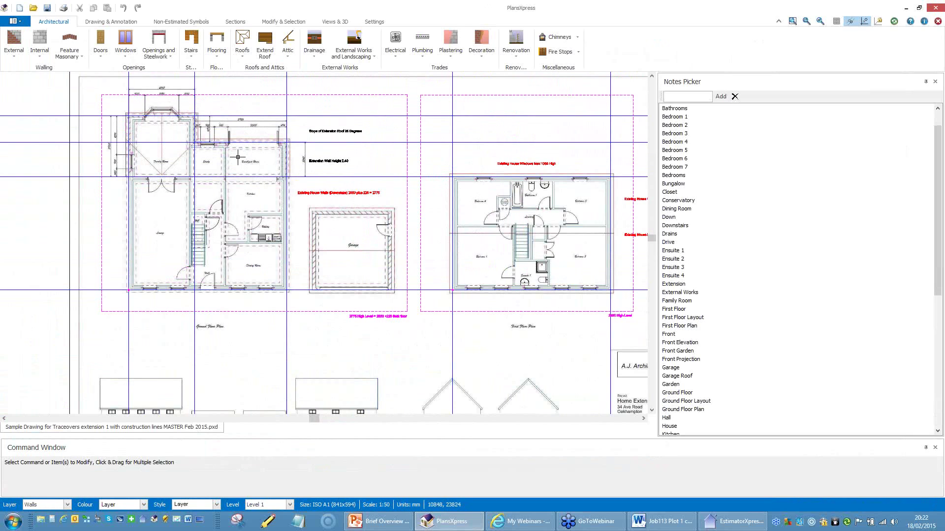
pyautogui.moveTo(236, 185); pyautogui.dragTo(246, 262, button='middle')
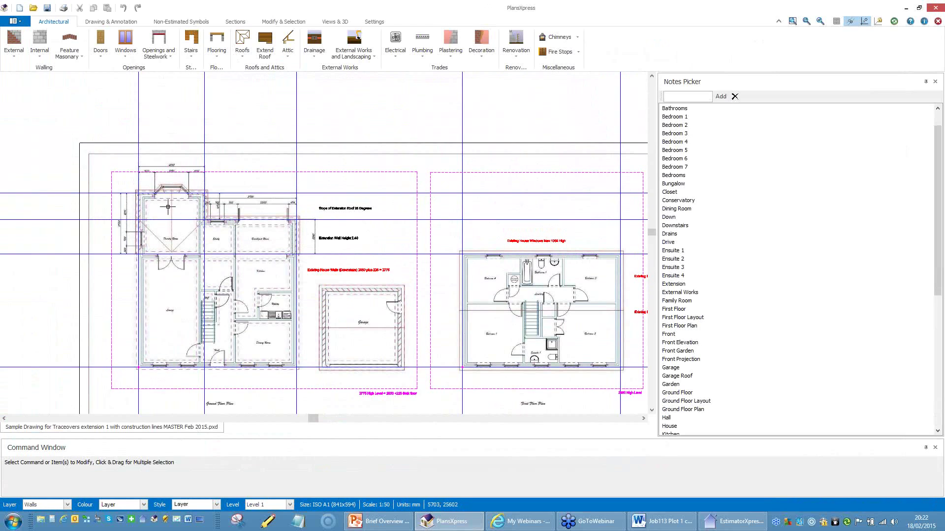
pyautogui.scroll(2, 167, 207)
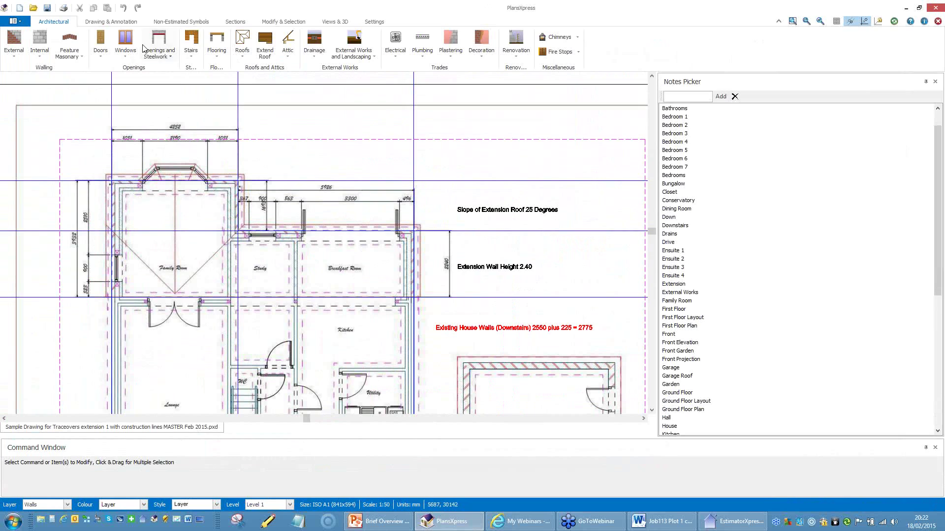
# - Draw vertical construction lines on both faces of the wall between Study and Breakfast Room and on the Study's wall beside the Family Room
pyautogui.click(110, 22)
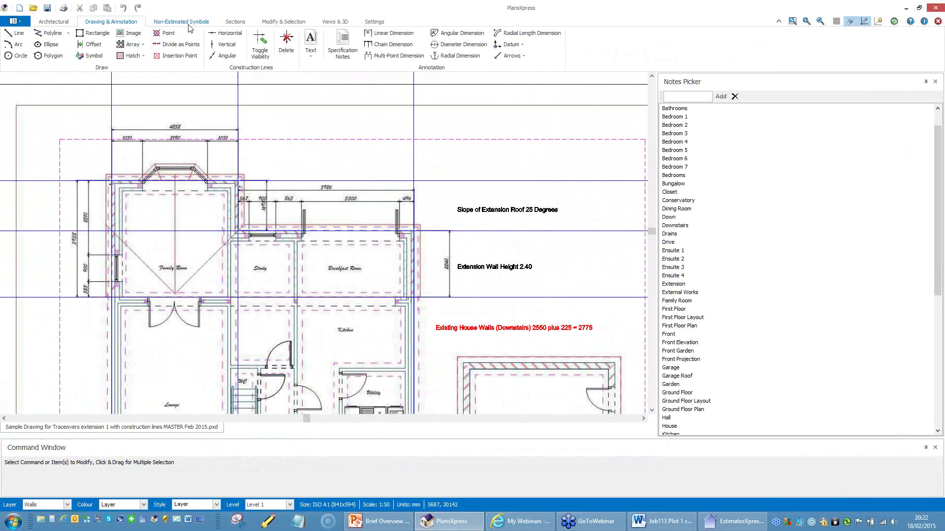
pyautogui.click(235, 47)
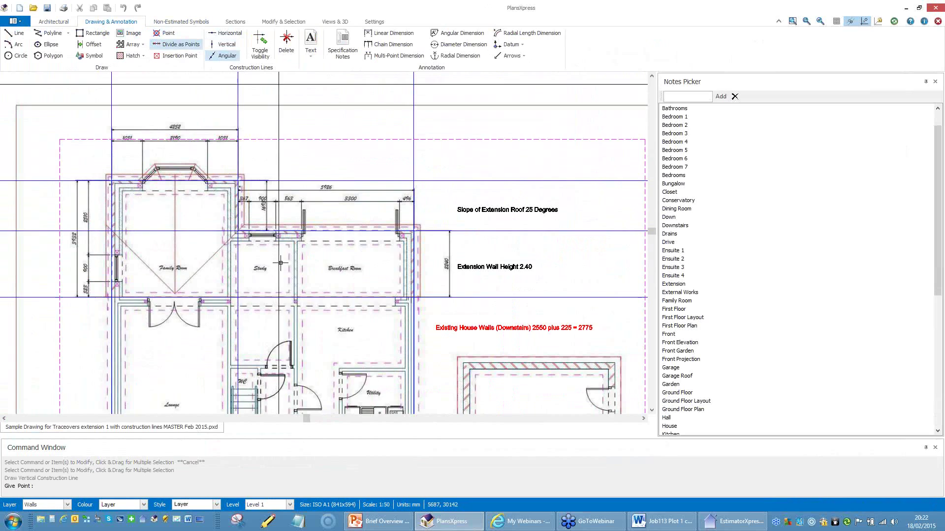
pyautogui.scroll(3, 285, 260)
pyautogui.scroll(2, 296, 233)
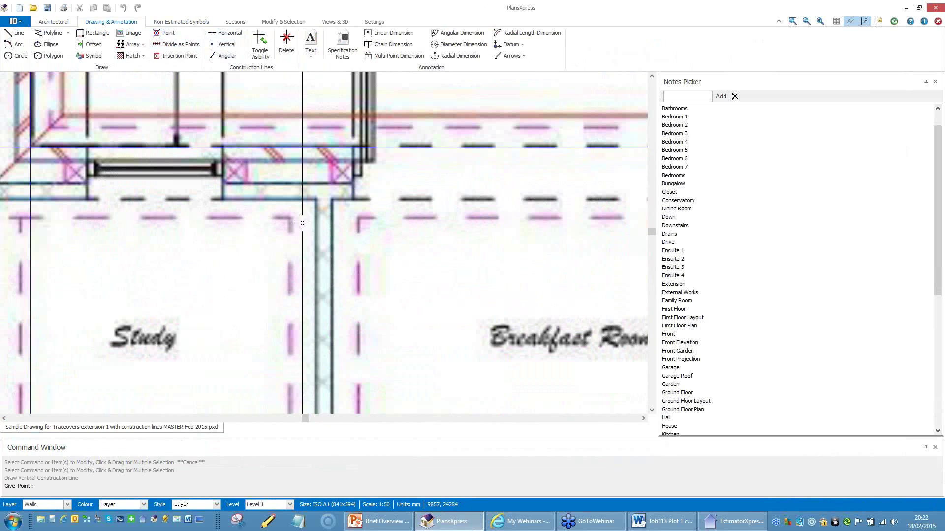
pyautogui.click(315, 199)
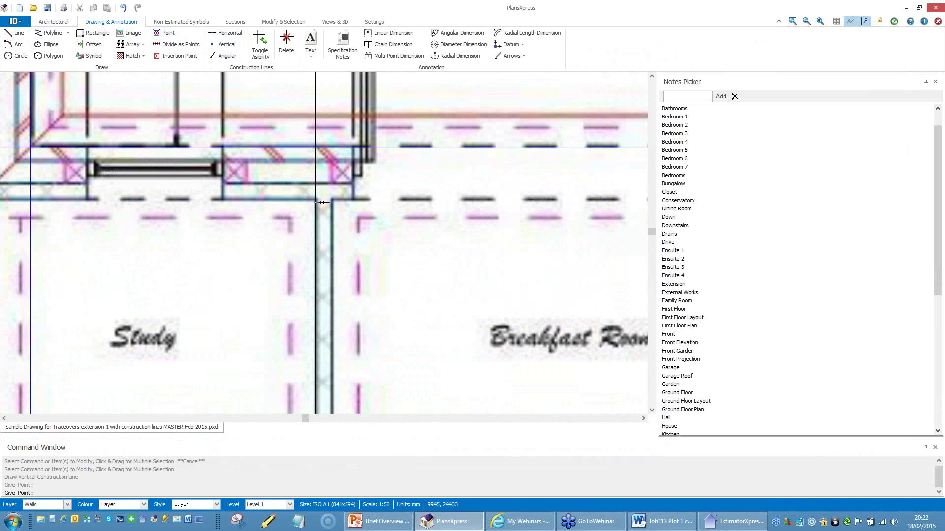
pyautogui.click(325, 204)
pyautogui.scroll(-3, 325, 204)
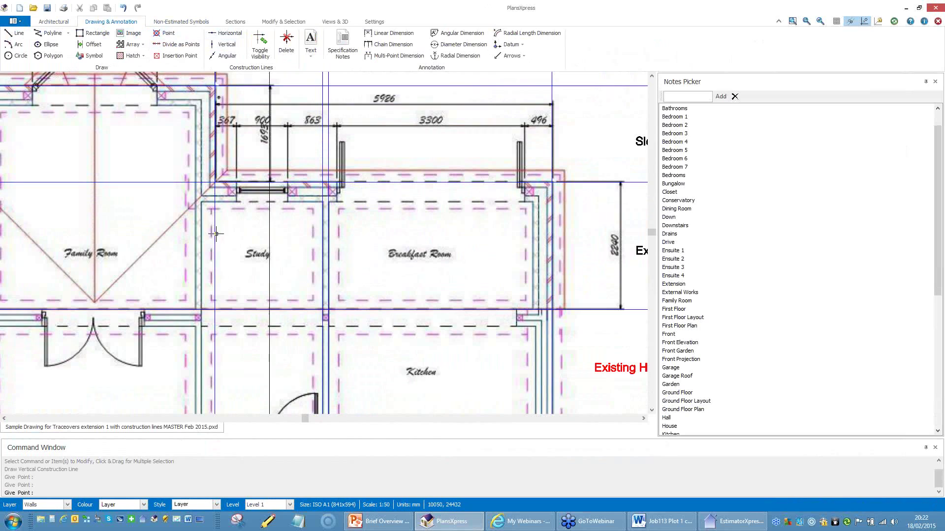
pyautogui.scroll(4, 219, 215)
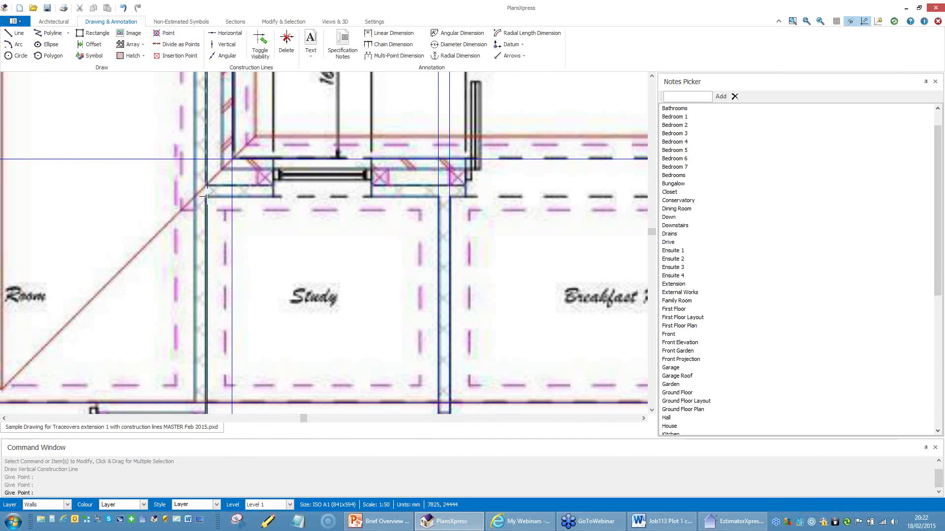
pyautogui.click(207, 195)
pyautogui.scroll(-4, 256, 219)
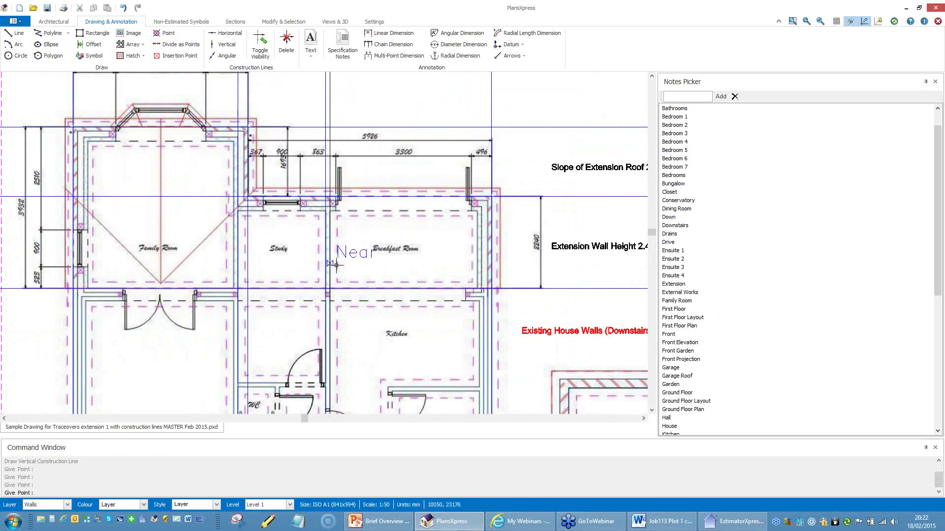
pyautogui.press('Escape')
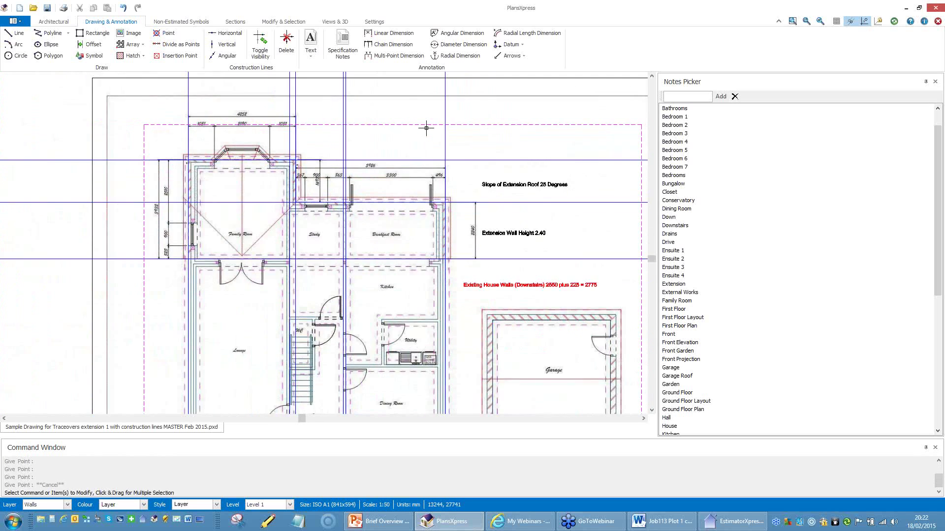
# - Choose the single storey brick and block ground floor cavity wall with 2.325 floor to joist height for the extension
pyautogui.scroll(-3, 424, 127)
pyautogui.scroll(3, 407, 200)
pyautogui.moveTo(406, 200); pyautogui.dragTo(391, 248, button='middle')
pyautogui.scroll(2, 370, 232)
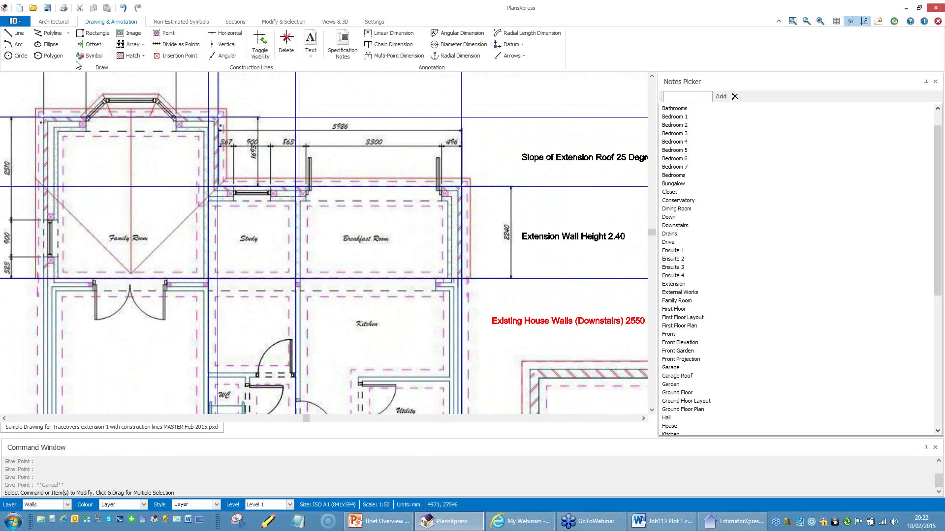
pyautogui.click(54, 22)
pyautogui.click(9, 54)
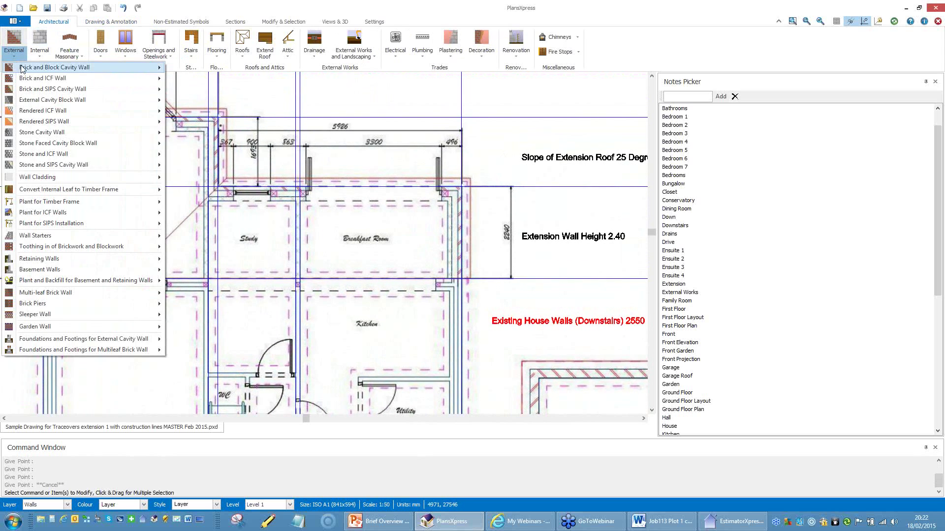
pyautogui.moveTo(21, 69)
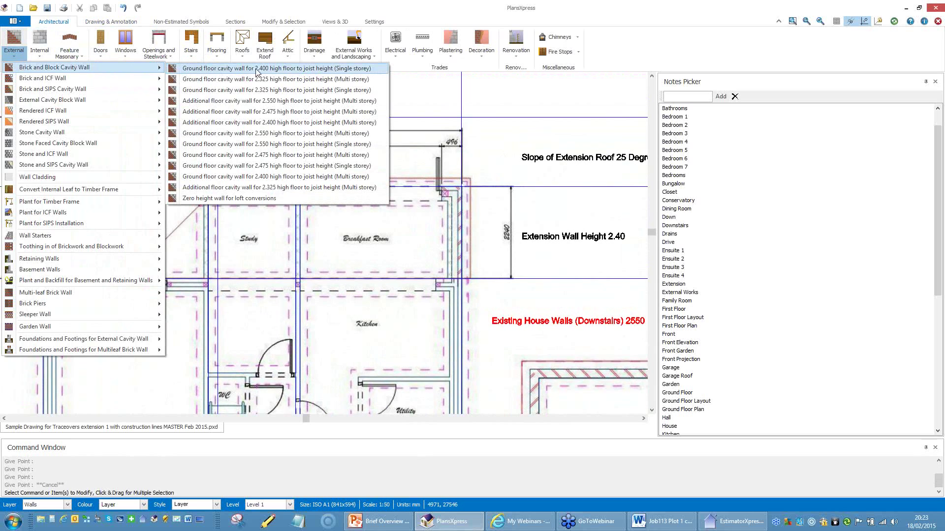
pyautogui.click(329, 91)
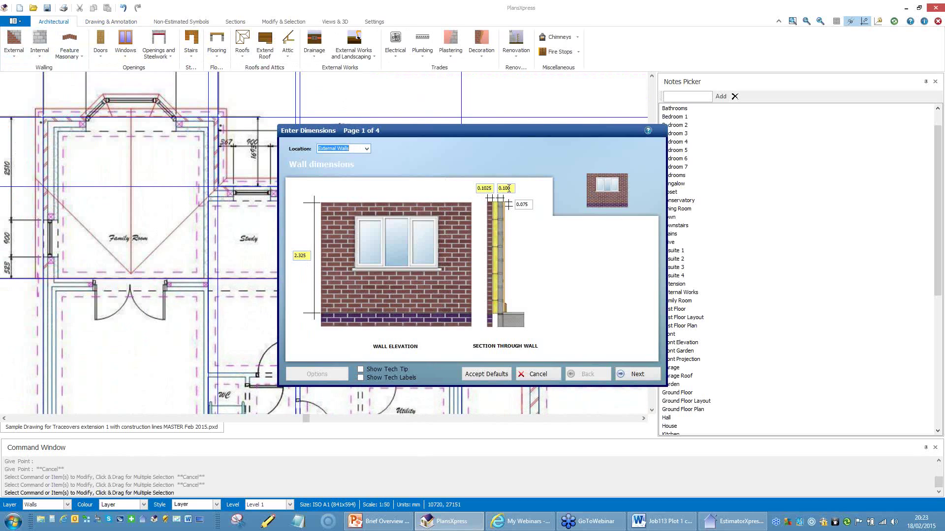
# - Accept the cavity wall's default dimensions, foundation, footing, and plastering and decoration details
pyautogui.click(641, 376)
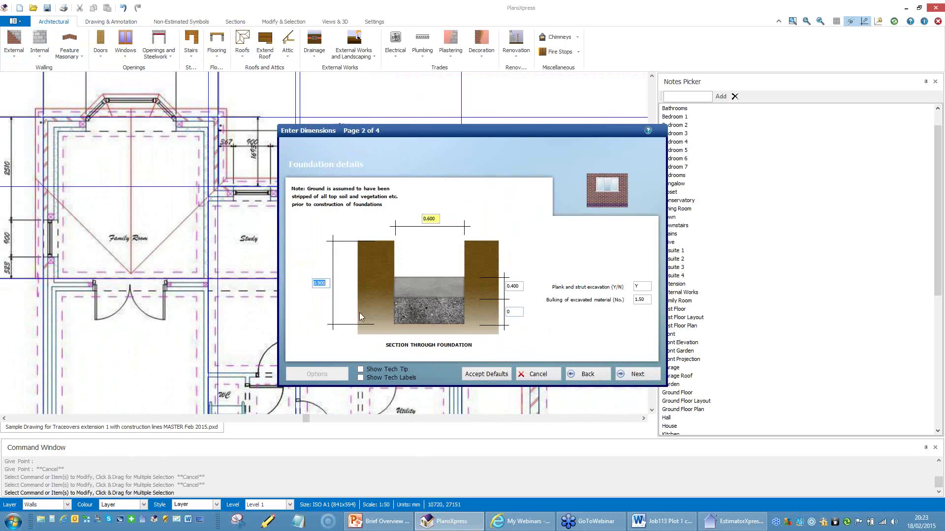
pyautogui.click(638, 374)
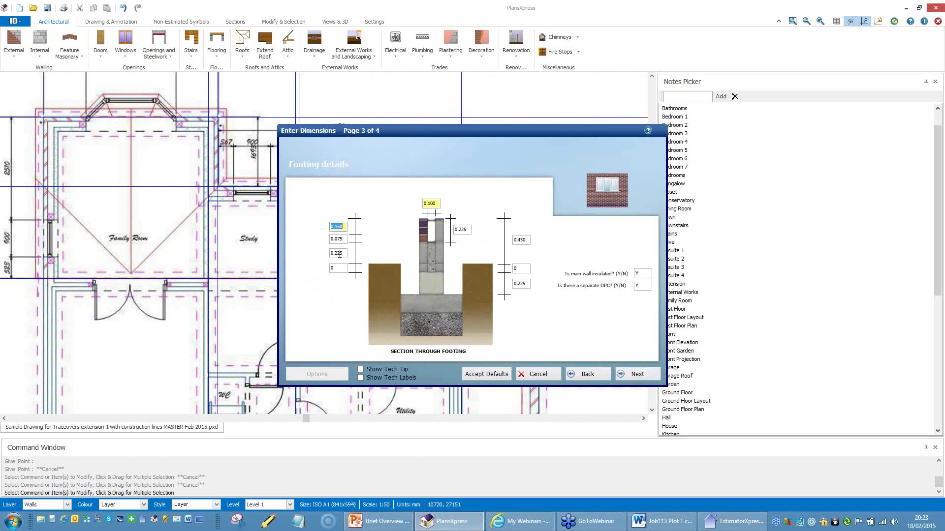
pyautogui.click(437, 203)
pyautogui.click(632, 381)
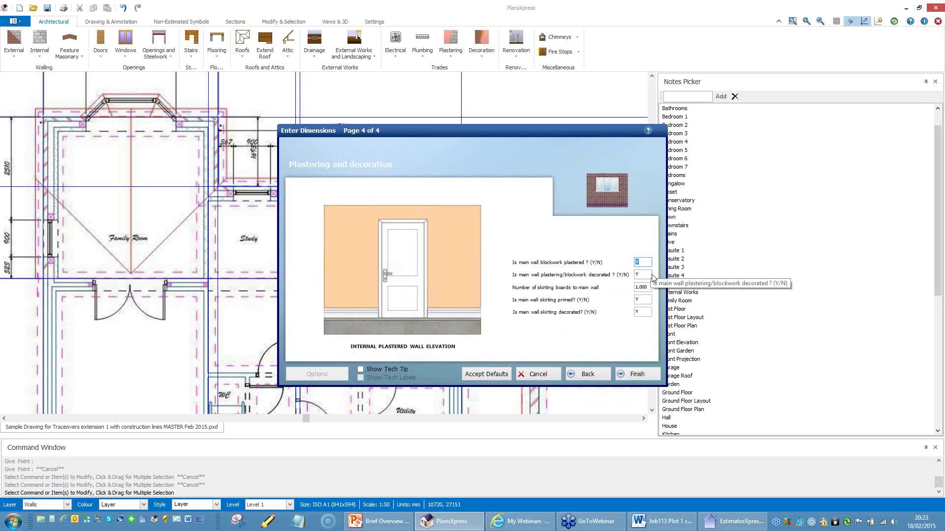
pyautogui.click(638, 375)
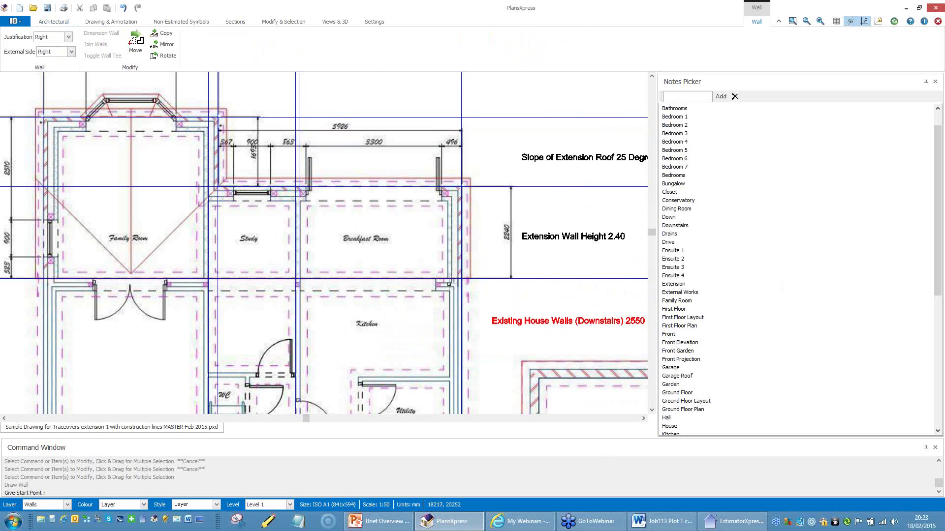
# - Trace the cavity wall from the existing house line up the Breakfast Room's outer side and along the Breakfast Room and Study to the Family Room
pyautogui.scroll(3, 449, 284)
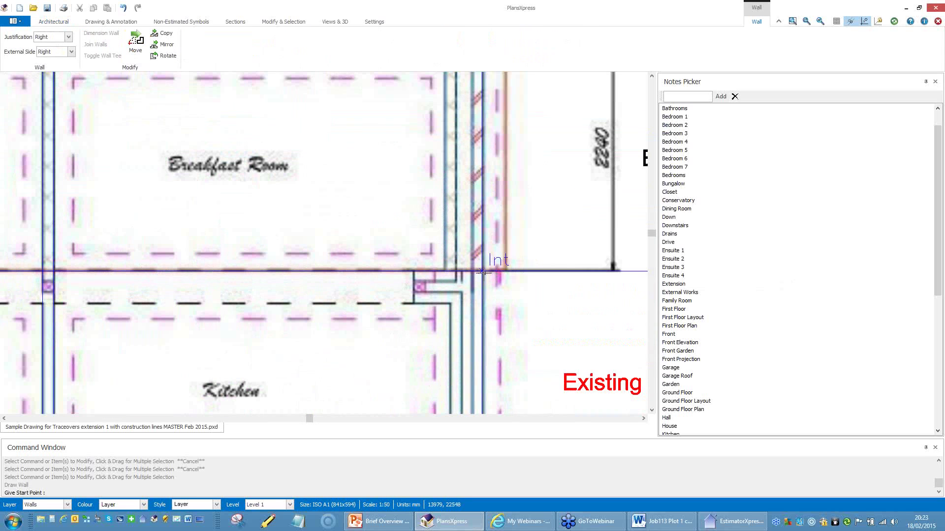
pyautogui.click(483, 270)
pyautogui.scroll(-2, 502, 228)
pyautogui.scroll(1, 503, 222)
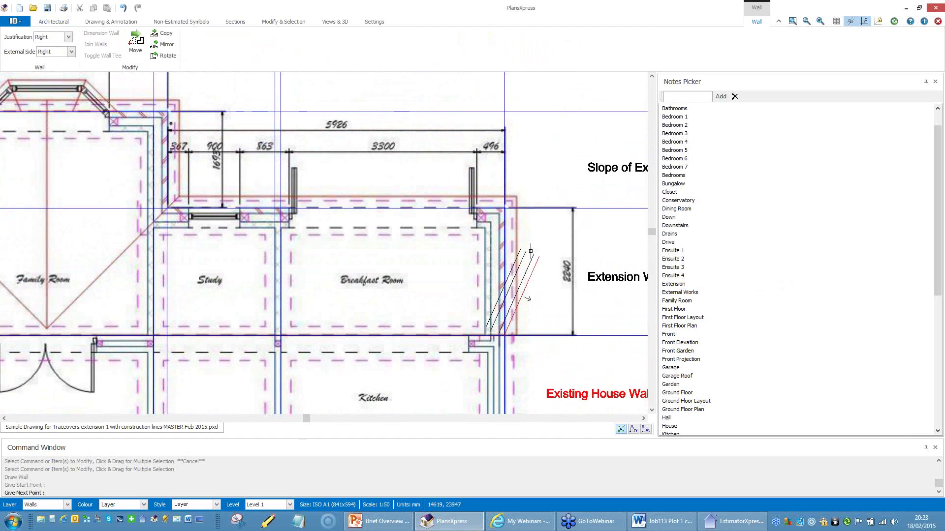
pyautogui.scroll(2, 503, 222)
pyautogui.click(503, 185)
pyautogui.scroll(-4, 510, 210)
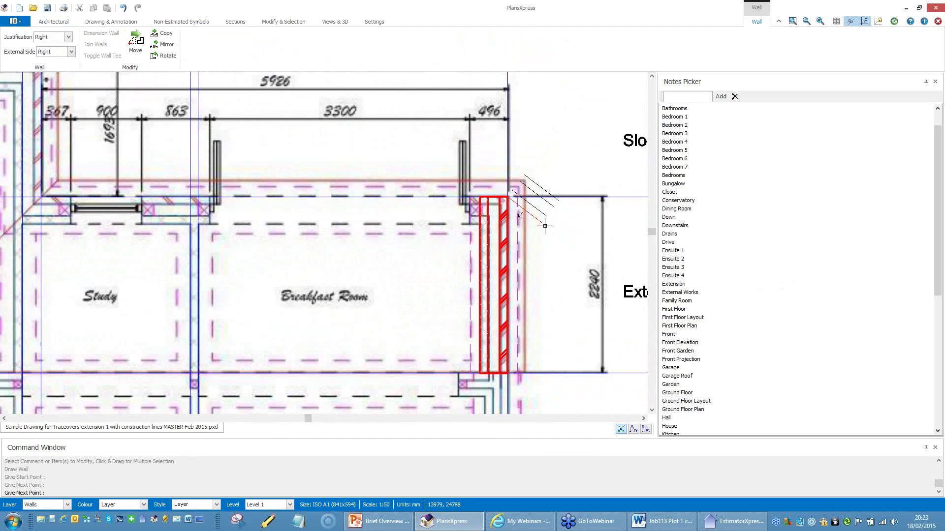
pyautogui.scroll(4, 278, 217)
pyautogui.click(336, 197)
# - Continue the cavity wall around the Family Room's projecting sides, ending it at the existing house line
pyautogui.scroll(-3, 344, 261)
pyautogui.scroll(4, 345, 261)
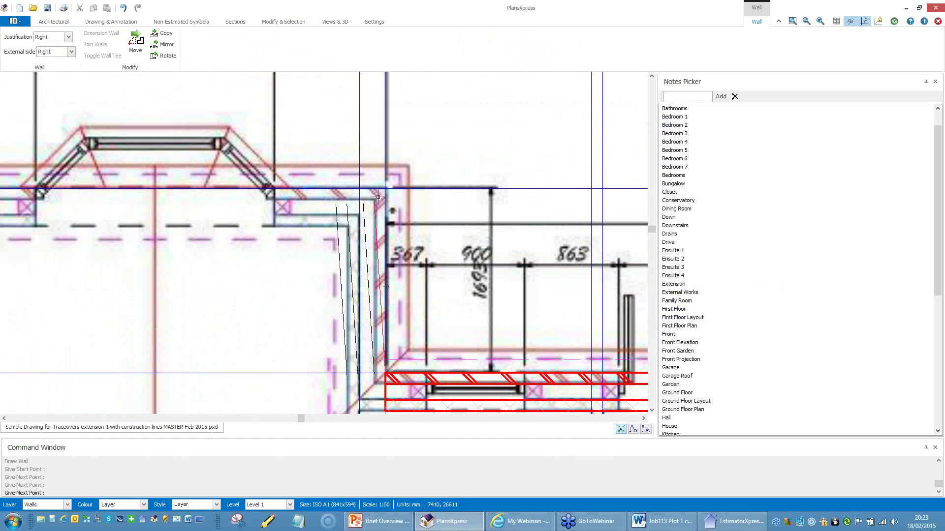
pyautogui.click(378, 197)
pyautogui.scroll(-2, 378, 199)
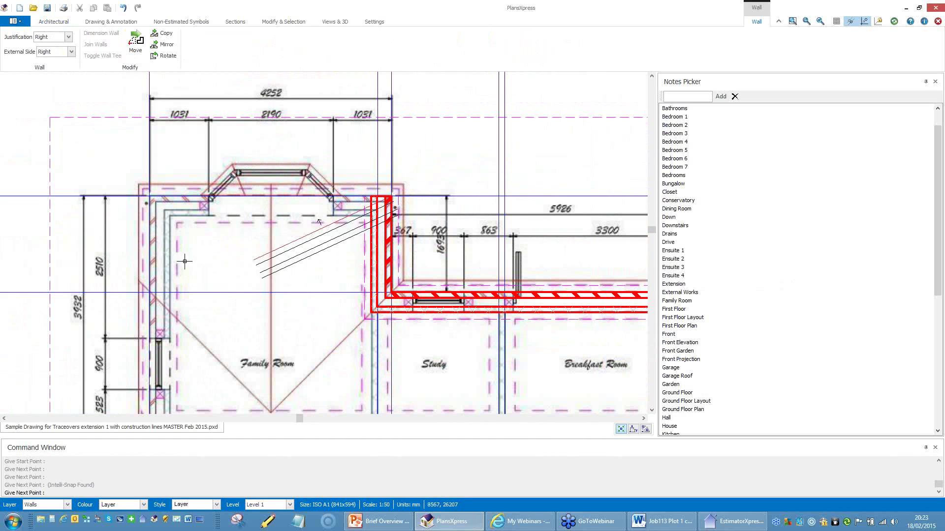
pyautogui.click(146, 199)
pyautogui.scroll(-2, 147, 199)
pyautogui.scroll(4, 151, 329)
pyautogui.click(154, 262)
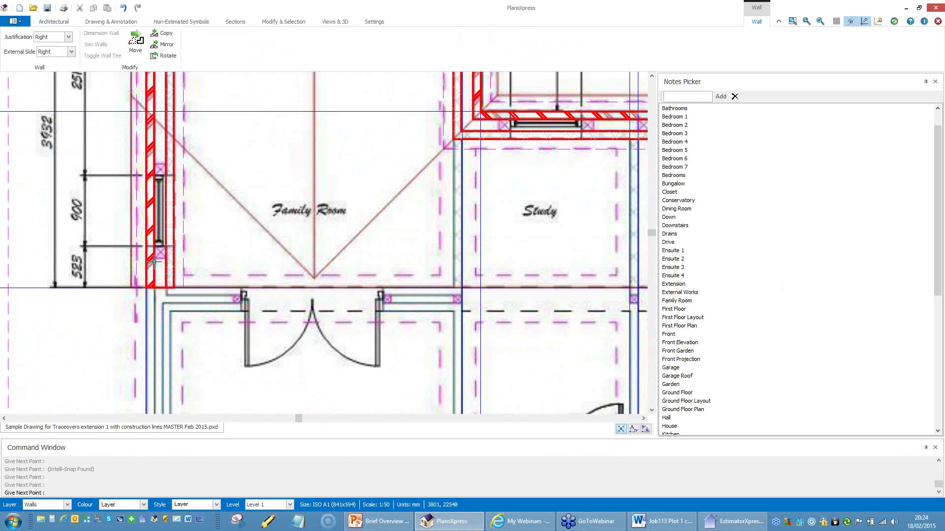
pyautogui.press('Escape')
# - Choose the single storey internal ground floor block wall for 2.325 floor to joist height and accept its default dimensions
pyautogui.scroll(-3, 230, 310)
pyautogui.scroll(3, 353, 287)
pyautogui.click(48, 49)
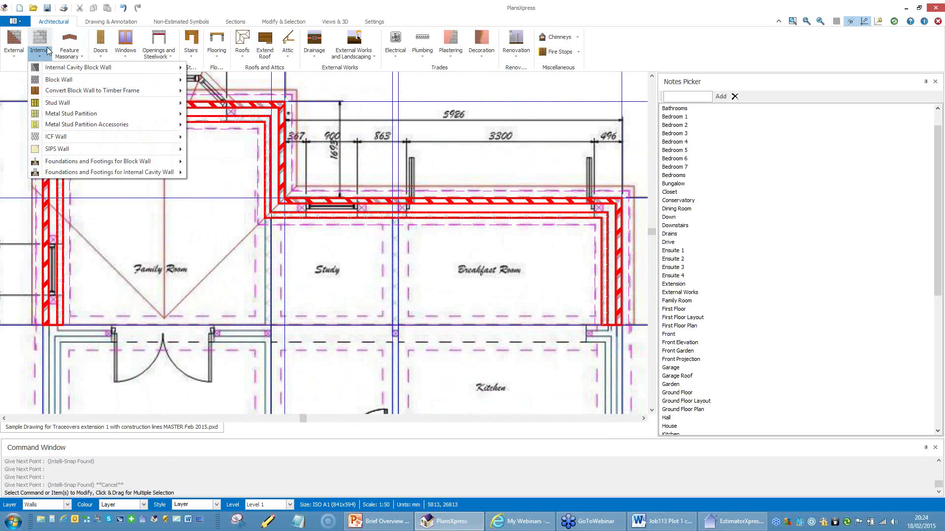
pyautogui.moveTo(47, 80)
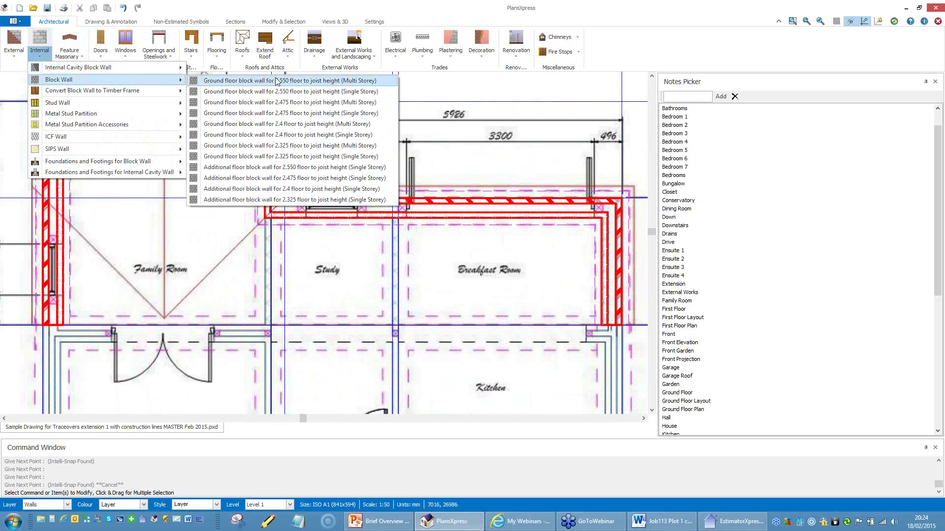
pyautogui.click(315, 158)
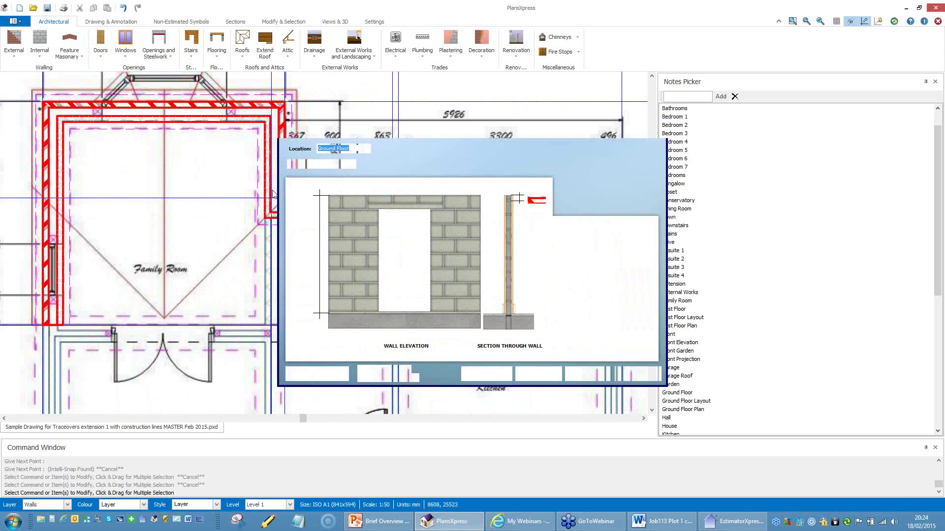
pyautogui.click(486, 375)
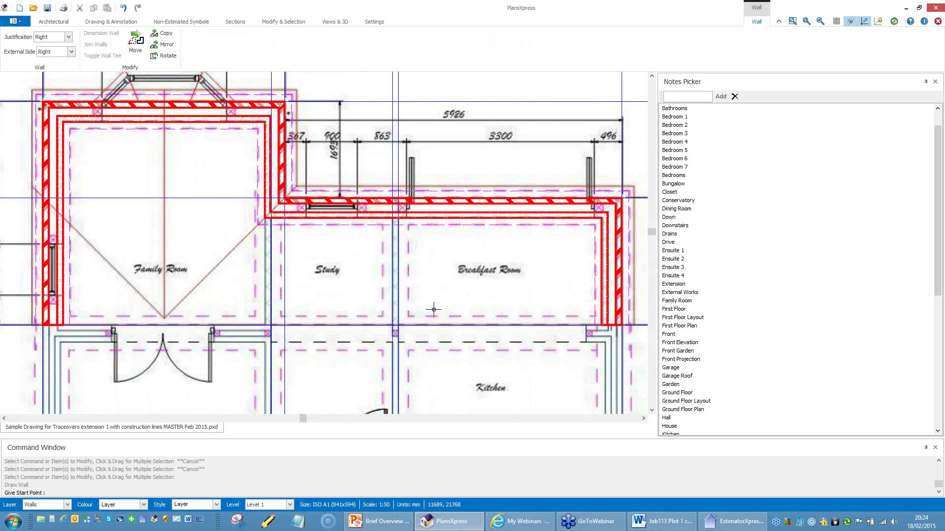
# - Draw the internal block wall between Study and Breakfast Room, from the cavity wall's inner face to the existing house line
pyautogui.scroll(3, 400, 193)
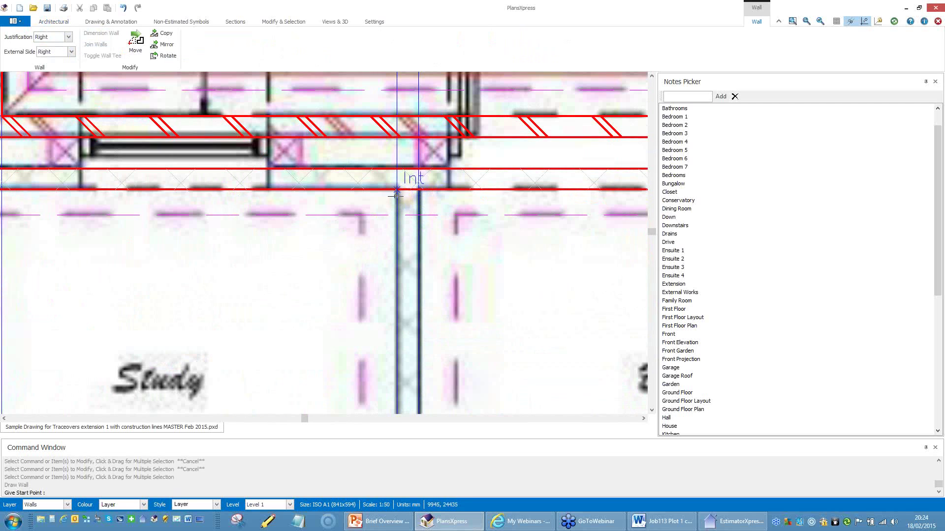
pyautogui.scroll(2, 396, 194)
pyautogui.click(397, 180)
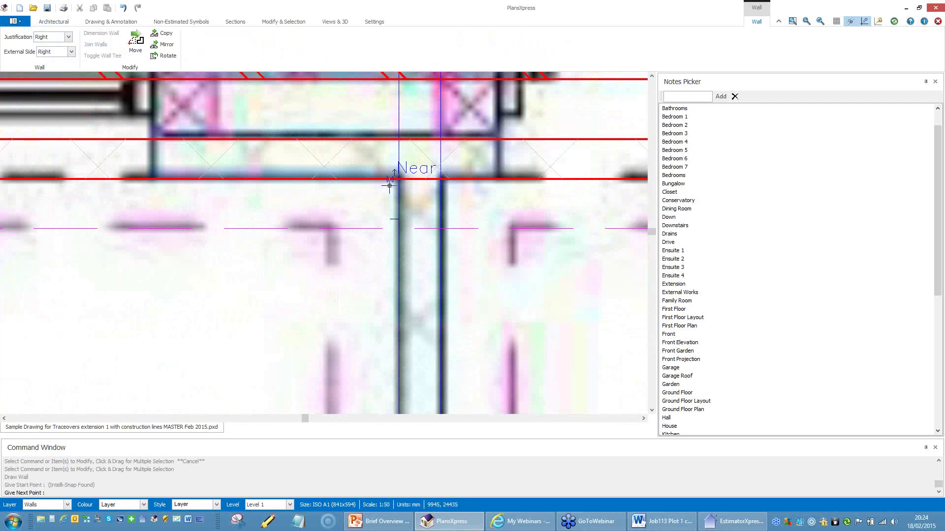
pyautogui.scroll(-4, 393, 187)
pyautogui.scroll(2, 421, 207)
pyautogui.scroll(3, 420, 355)
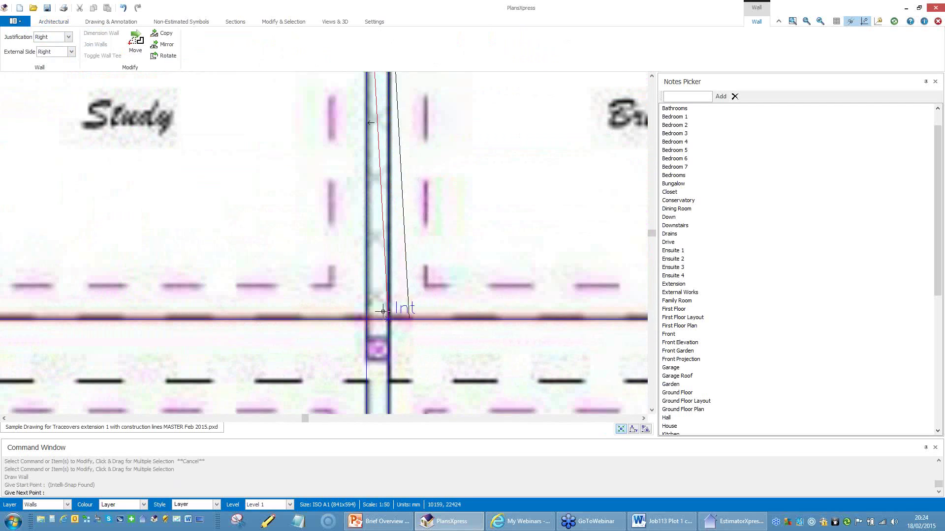
pyautogui.click(370, 306)
pyautogui.press('Escape')
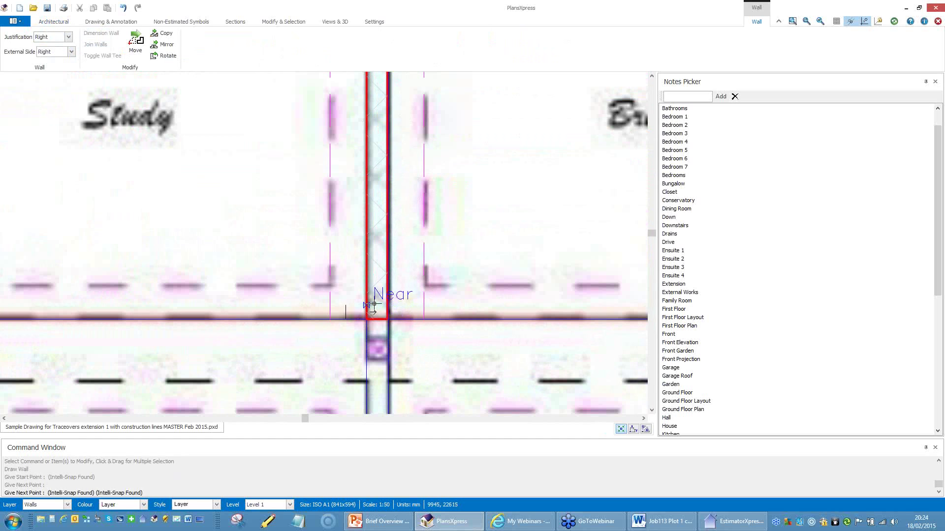
# - Draw the same block wall between Family Room and Study, from the cavity wall's inner corner to the existing house line
pyautogui.scroll(-3, 374, 305)
pyautogui.moveTo(357, 241); pyautogui.dragTo(365, 245, button='middle')
pyautogui.scroll(5, 326, 242)
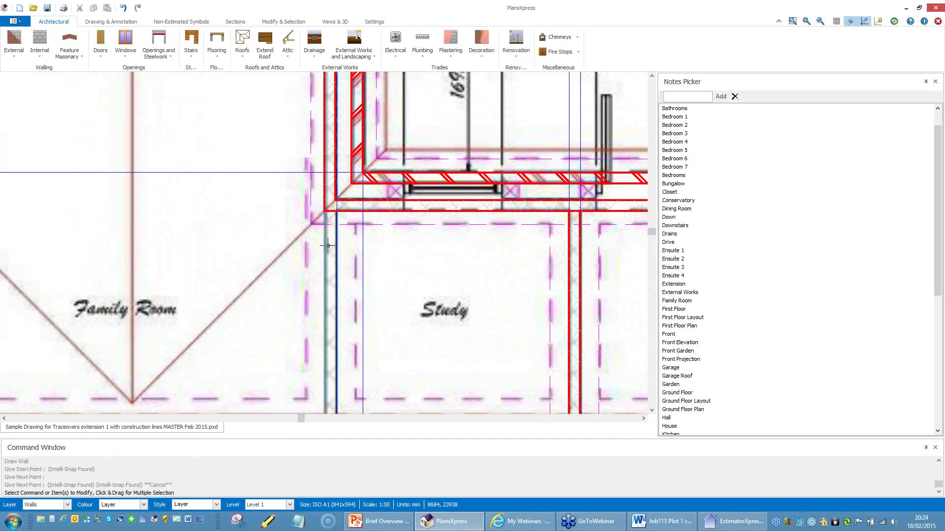
pyautogui.press('Escape')
pyautogui.press('Escape')
pyautogui.press('Return')
pyautogui.click(318, 153)
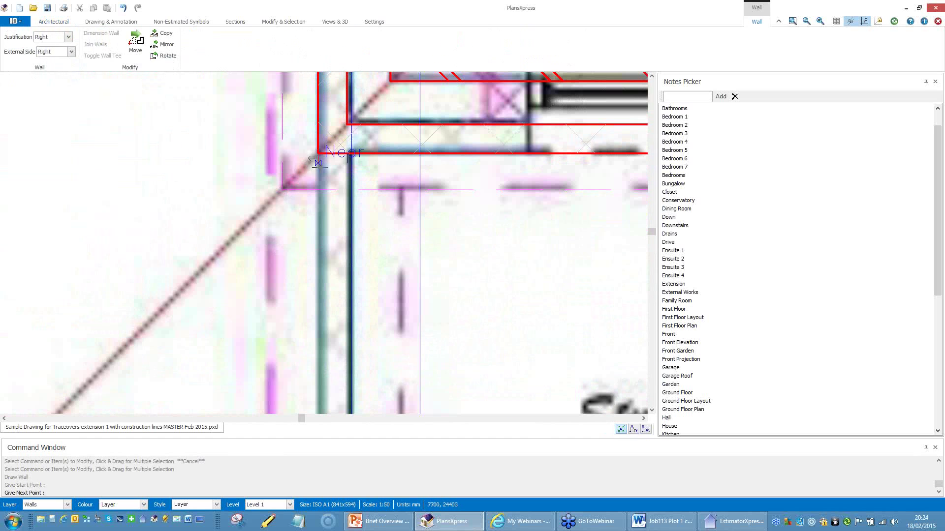
pyautogui.scroll(-5, 318, 154)
pyautogui.scroll(4, 323, 305)
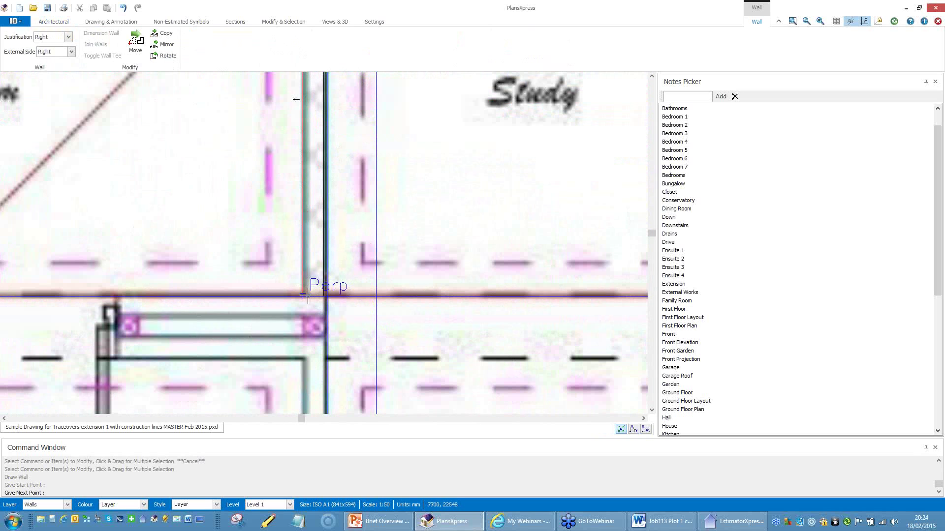
pyautogui.click(304, 295)
pyautogui.press('Escape')
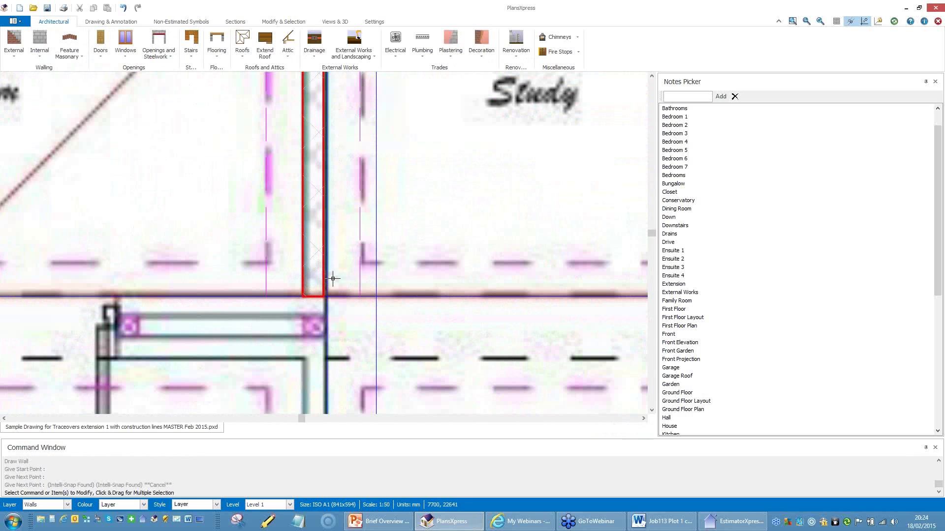
# - Open the 3D preview and rotate the model to inspect the traced extension walls
pyautogui.scroll(-5, 344, 275)
pyautogui.moveTo(356, 273); pyautogui.dragTo(262, 279, button='middle')
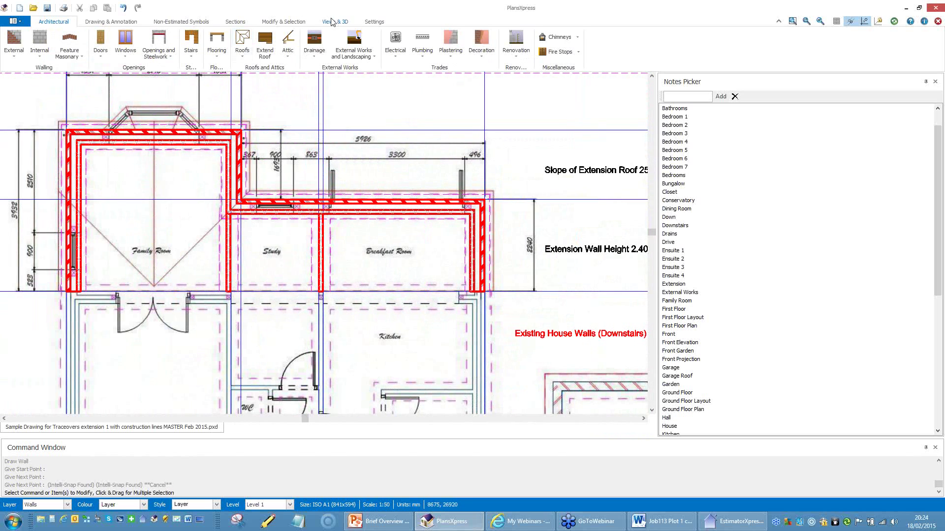
pyautogui.click(335, 22)
pyautogui.click(61, 42)
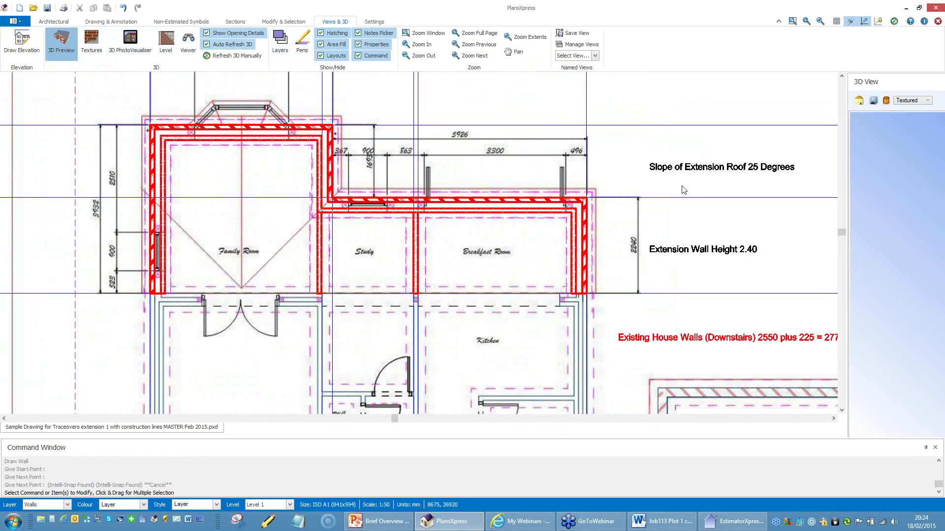
pyautogui.moveTo(810, 272); pyautogui.dragTo(836, 320)
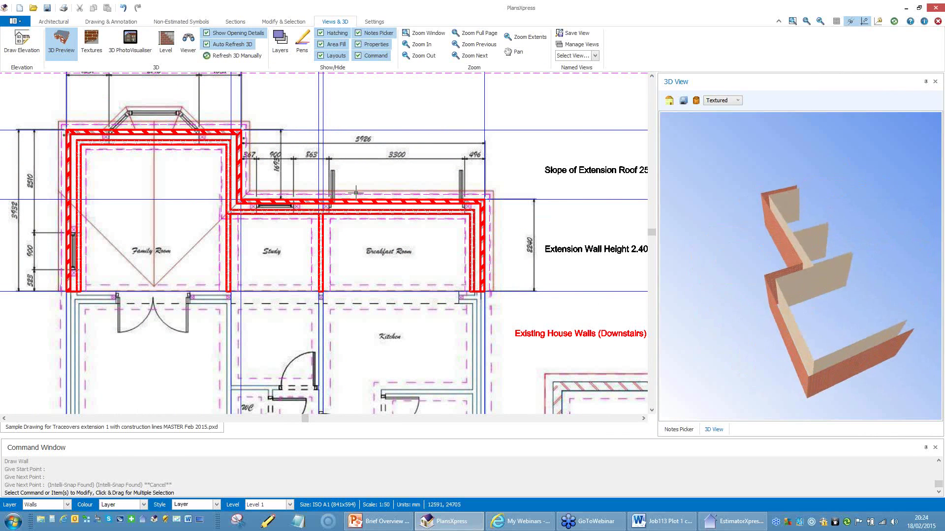
# - Choose the Typical 30 Degree Cut Roof for the extension and enter the pitch of both roof sides
pyautogui.scroll(-2, 322, 161)
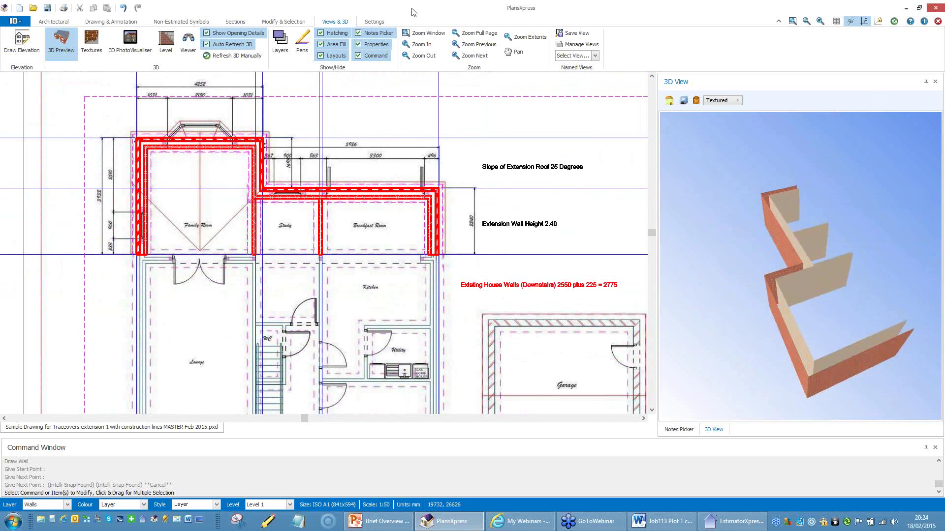
pyautogui.click(51, 23)
pyautogui.click(245, 55)
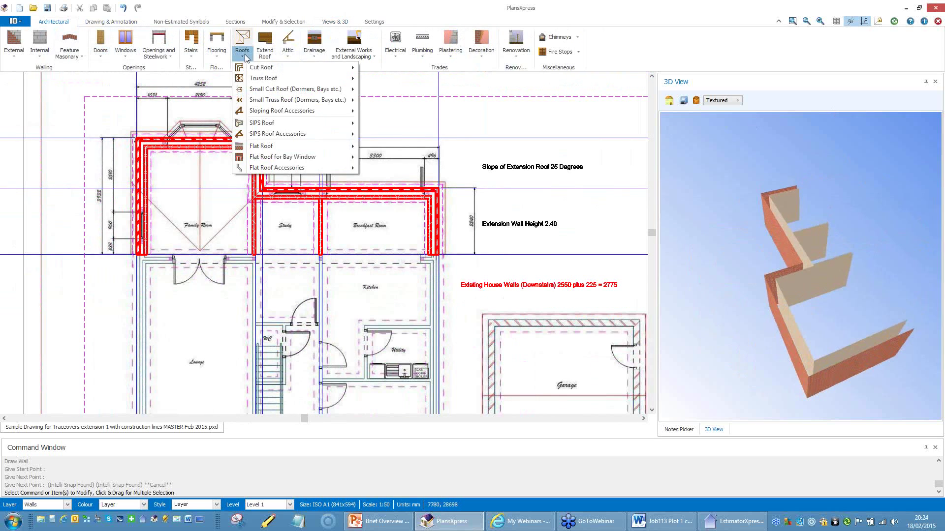
pyautogui.moveTo(254, 70)
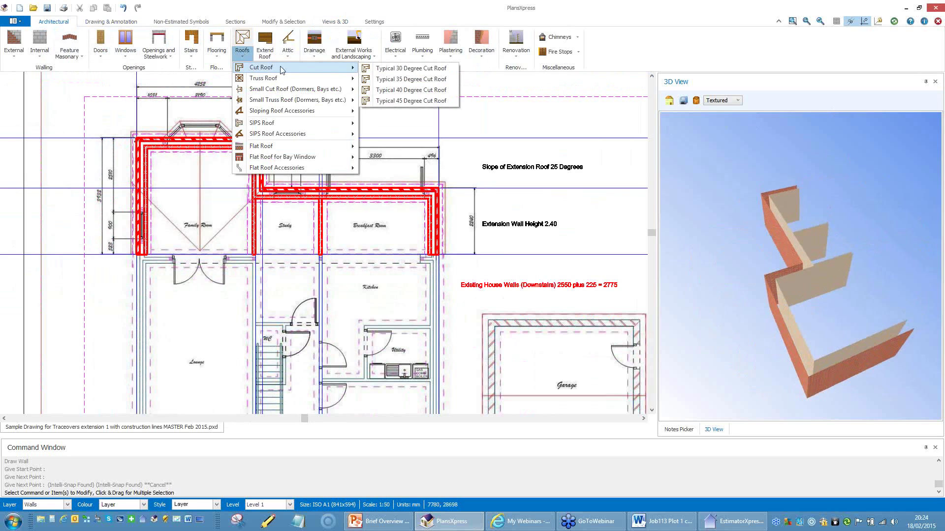
pyautogui.click(388, 68)
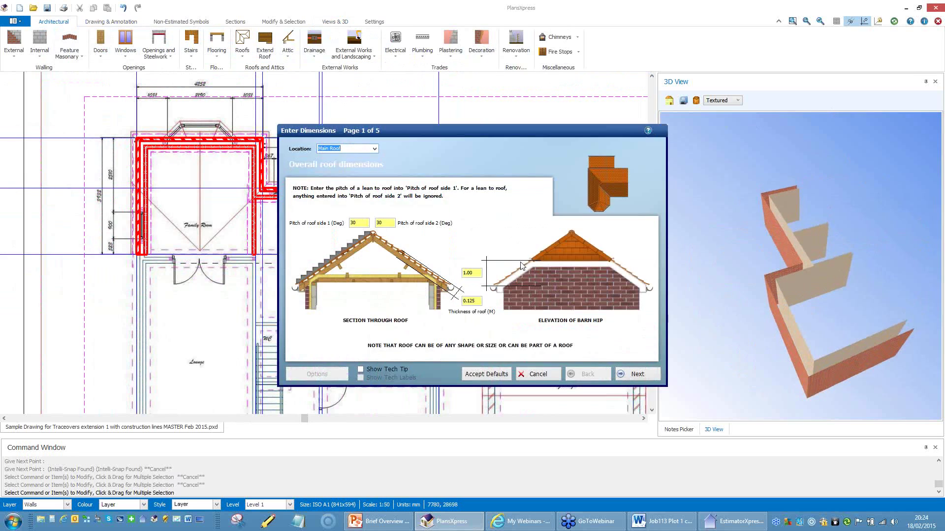
pyautogui.click(358, 221)
pyautogui.click(390, 223)
pyautogui.click(645, 375)
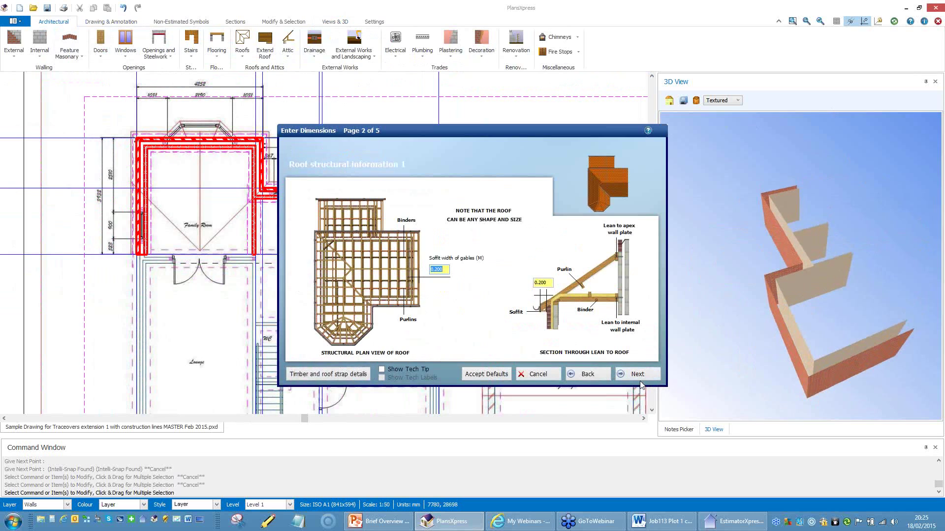
# - Accept the default structural details and finishes of the cut roof and choose Lean to Roof as its type
pyautogui.click(640, 377)
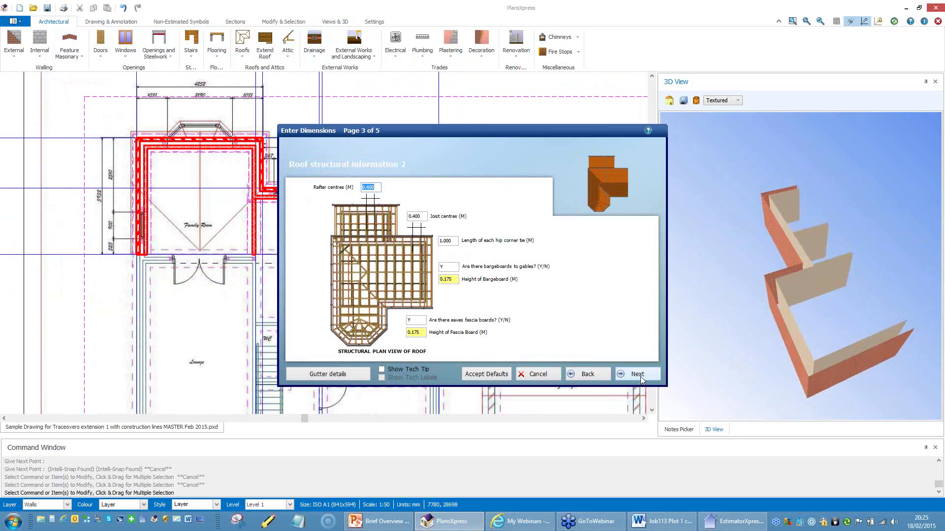
pyautogui.click(640, 376)
pyautogui.click(643, 374)
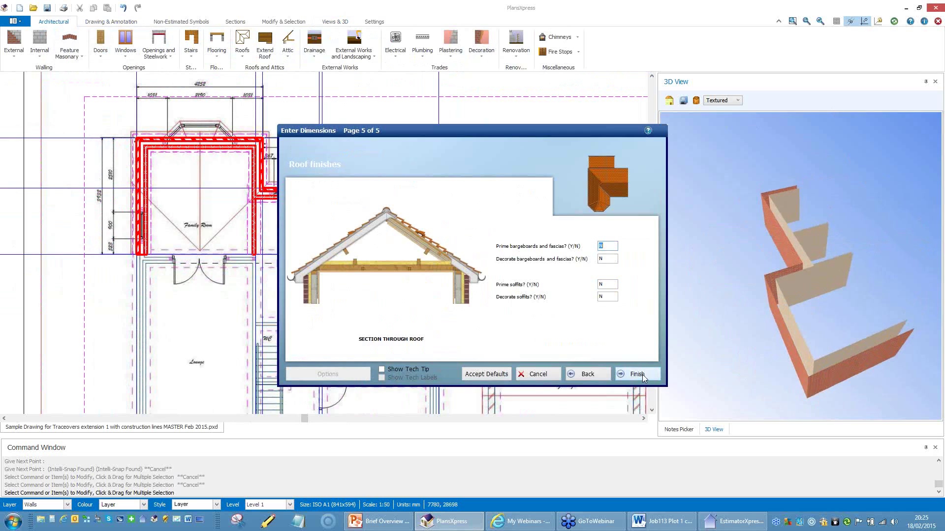
pyautogui.click(642, 374)
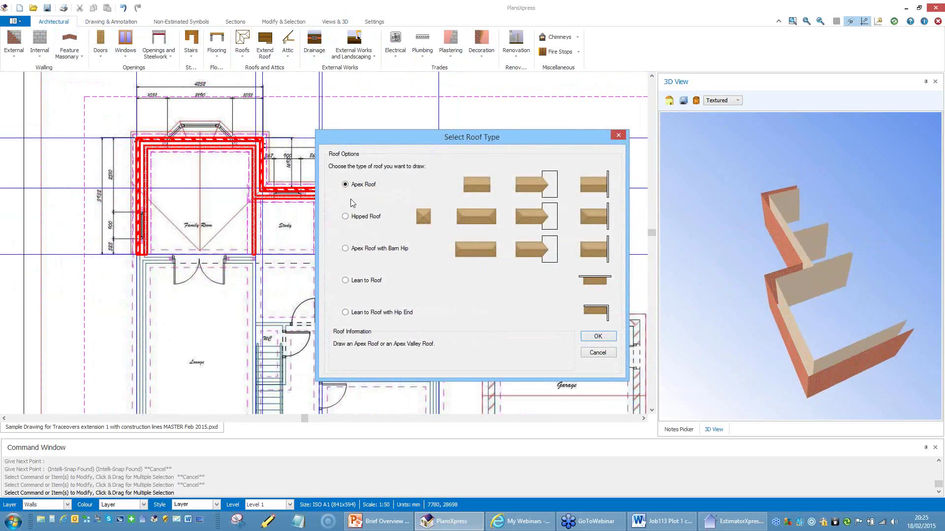
pyautogui.click(345, 280)
pyautogui.click(597, 337)
# - Pick the Breakfast Room's outer side wall as the wall line for the lean-to roof
pyautogui.scroll(6, 397, 230)
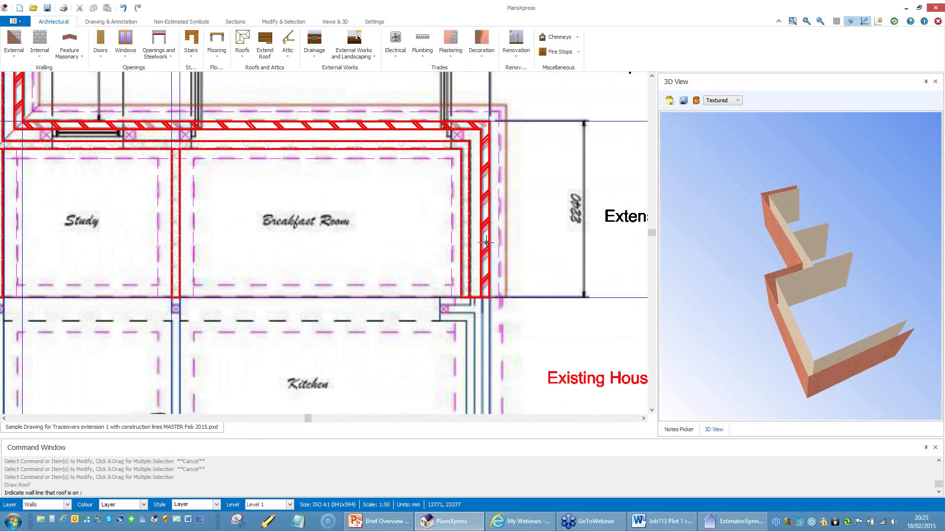
pyautogui.click(490, 247)
pyautogui.click(487, 248)
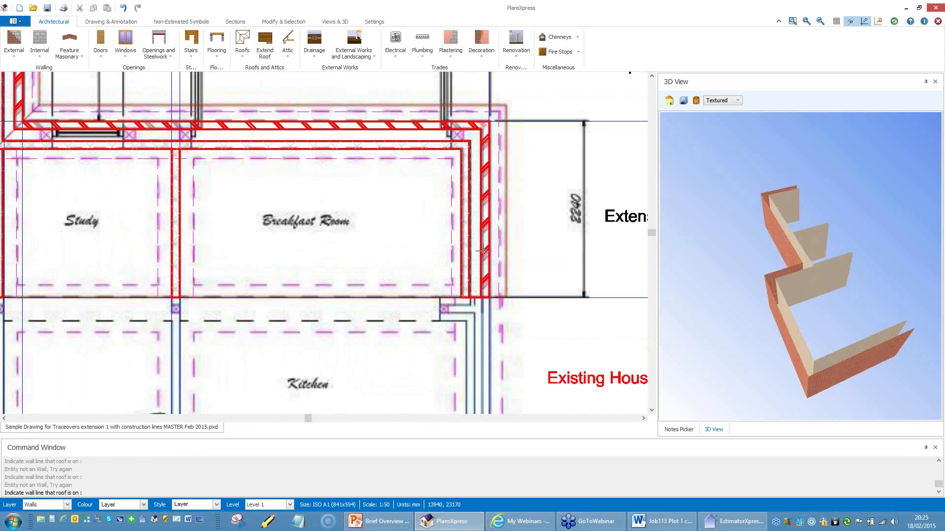
pyautogui.scroll(3, 482, 253)
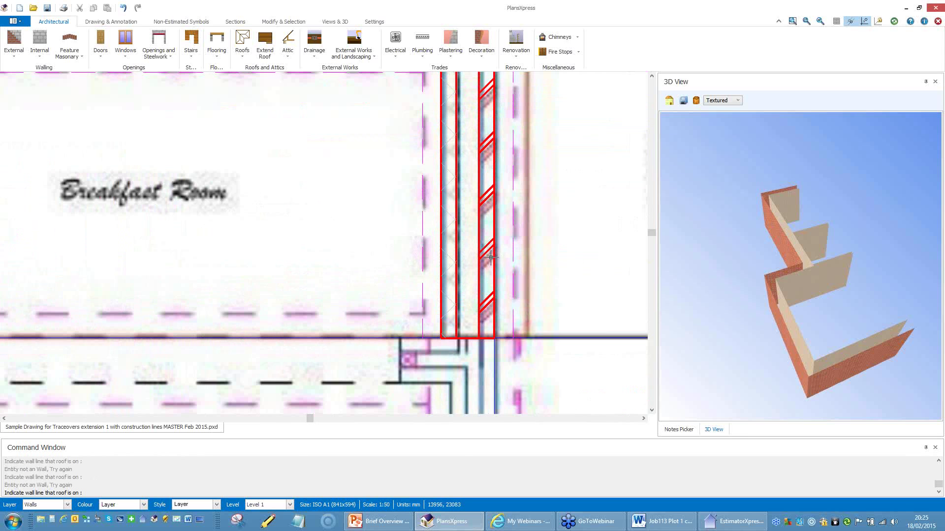
pyautogui.click(481, 254)
# - Span the lean-to roof from the Breakfast Room's outer side wall to the Family Room's opposite outer wall, declining the ceiling and rainwater options
pyautogui.scroll(-4, 490, 246)
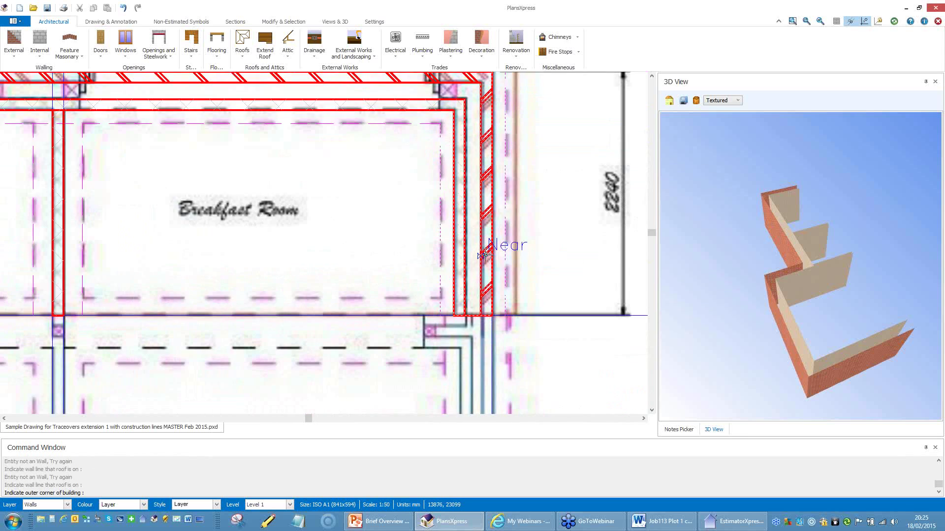
pyautogui.scroll(4, 509, 187)
pyautogui.click(508, 186)
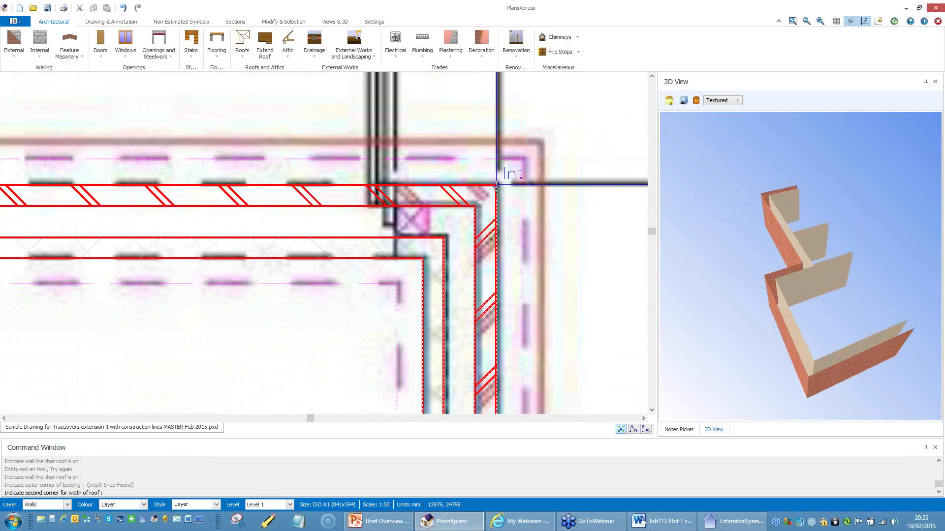
pyautogui.scroll(-3, 507, 184)
pyautogui.scroll(3, 498, 386)
pyautogui.click(502, 316)
pyautogui.scroll(-3, 502, 317)
pyautogui.scroll(5, 81, 237)
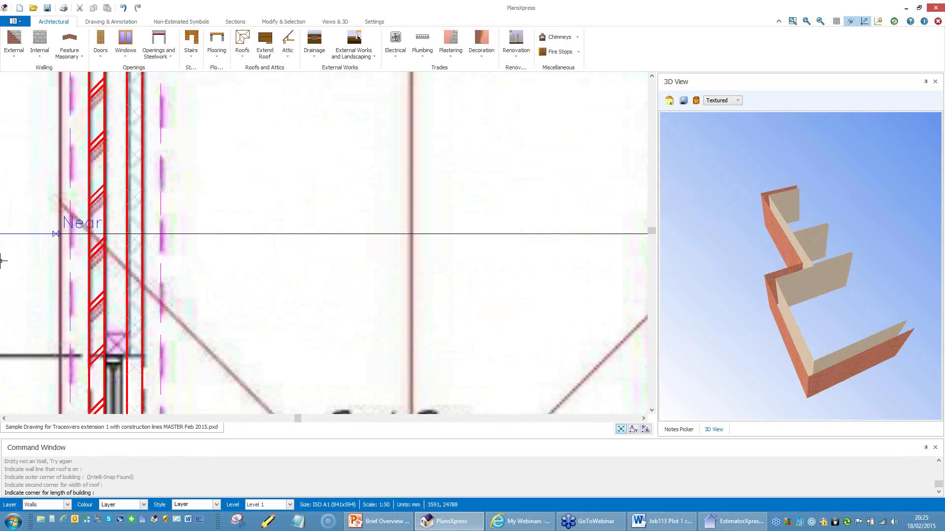
pyautogui.click(84, 238)
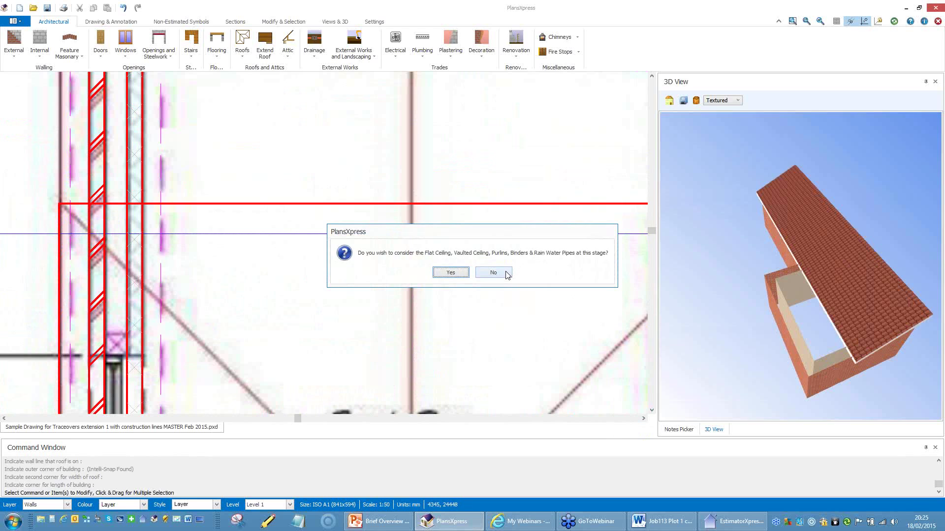
pyautogui.click(506, 273)
# - Try a second lean-to roof over the projecting part of the Family Room without ceiling options, and undo it
pyautogui.scroll(-4, 510, 263)
pyautogui.moveTo(512, 223); pyautogui.dragTo(385, 181, button='middle')
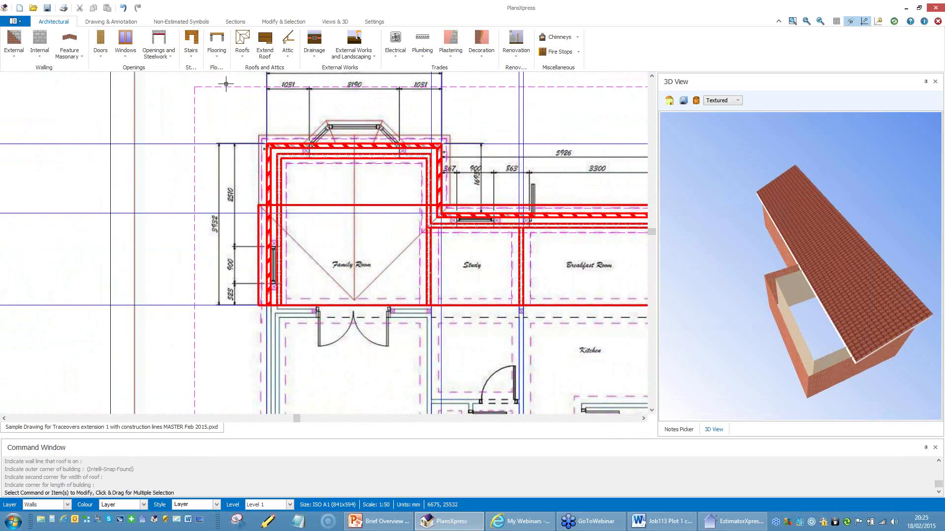
pyautogui.click(243, 42)
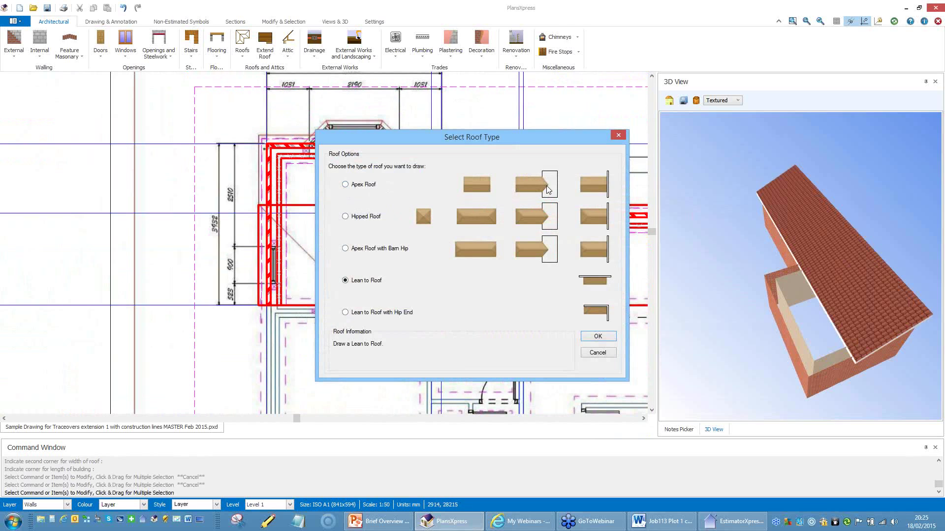
pyautogui.click(598, 336)
pyautogui.scroll(5, 295, 142)
pyautogui.click(304, 138)
pyautogui.click(225, 132)
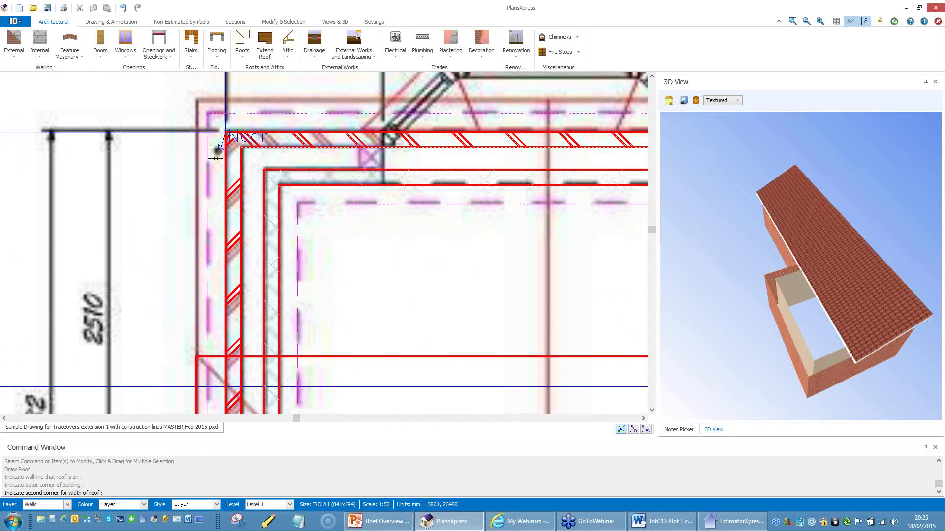
pyautogui.scroll(-3, 224, 138)
pyautogui.scroll(4, 541, 172)
pyautogui.click(490, 149)
pyautogui.scroll(-3, 490, 147)
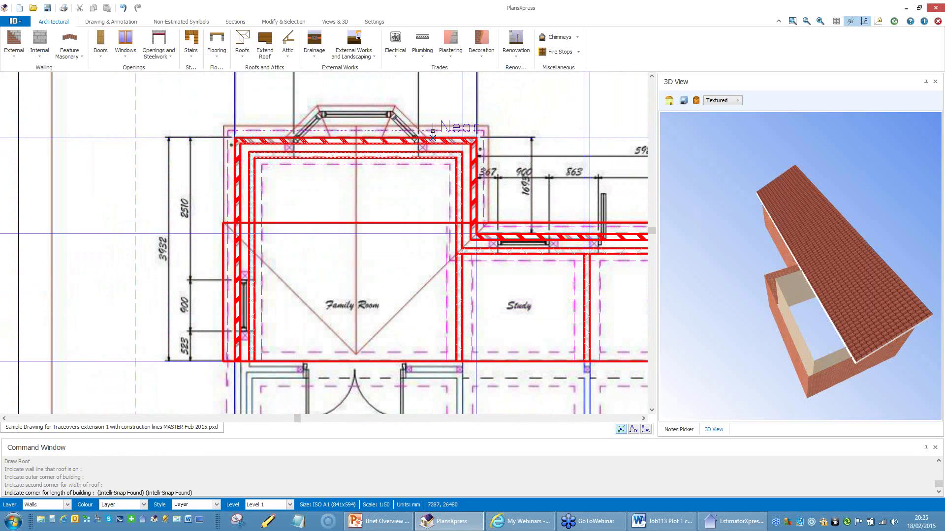
pyautogui.scroll(4, 374, 217)
pyautogui.click(366, 211)
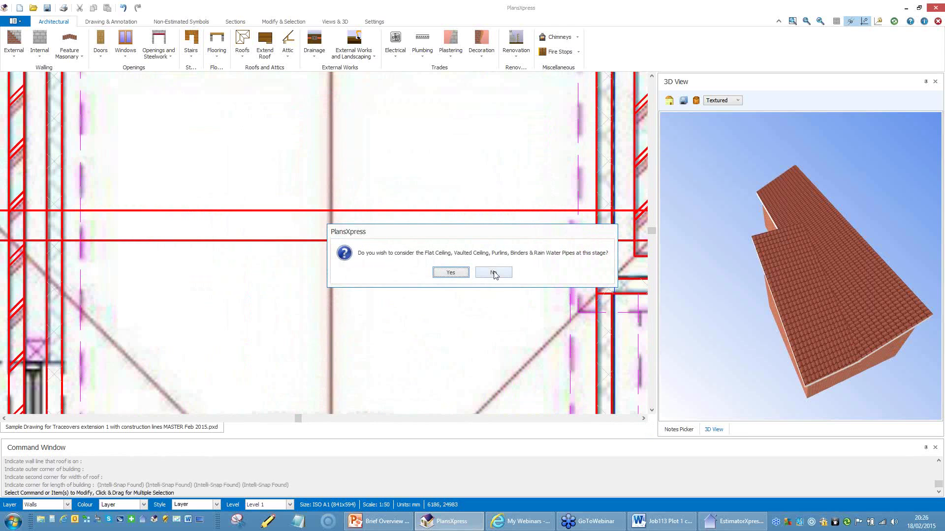
pyautogui.click(502, 273)
pyautogui.scroll(-3, 492, 225)
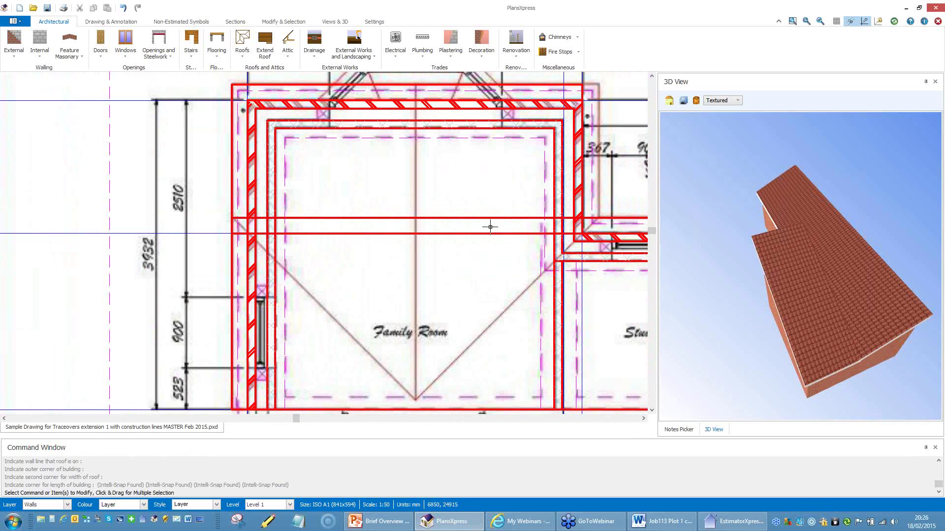
pyautogui.hotkey('ctrl', 'z')
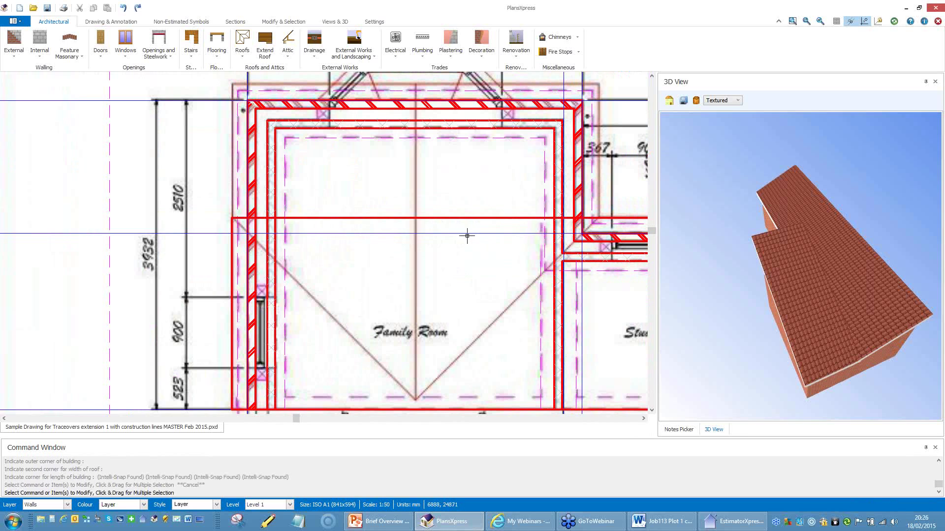
# - Start an Apex Roof of the type that joins an existing roof, using the Family Room's bay-window wall as its wall line
pyautogui.scroll(-3, 449, 179)
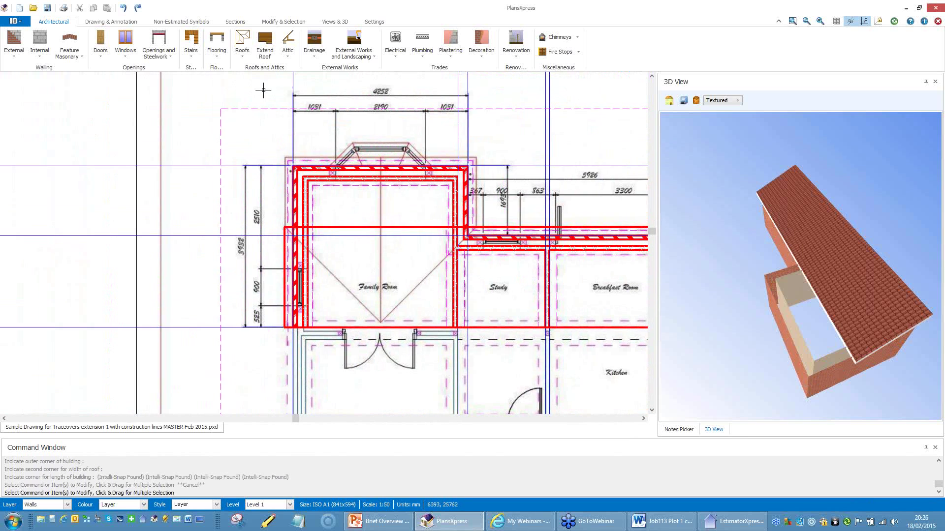
pyautogui.click(241, 40)
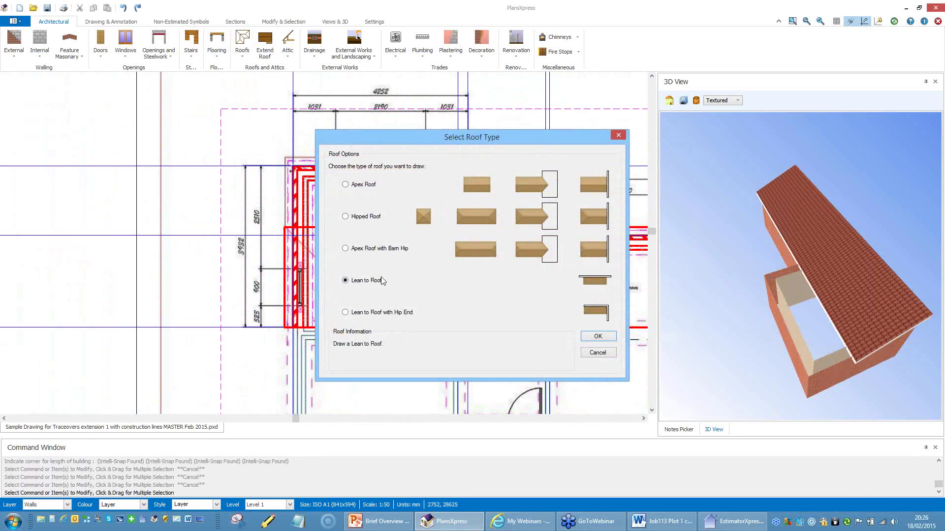
pyautogui.click(536, 185)
pyautogui.click(597, 337)
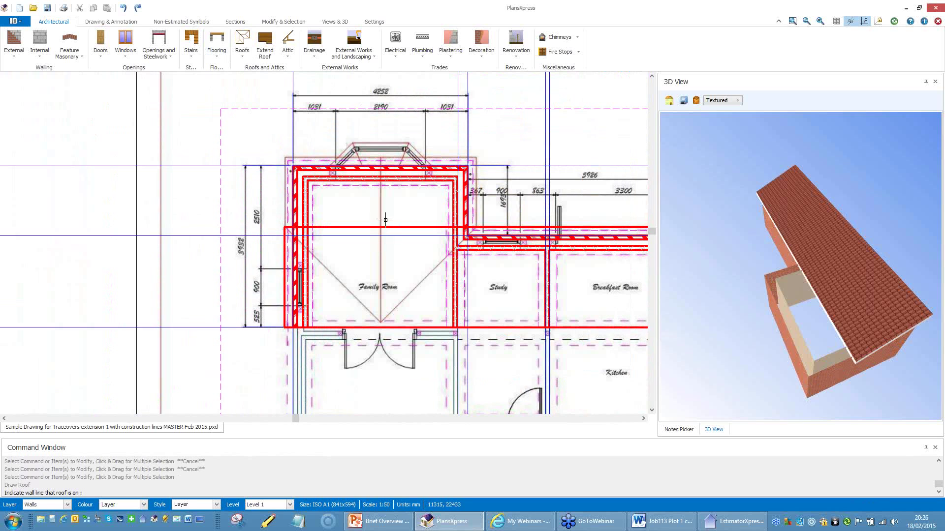
pyautogui.scroll(3, 326, 178)
pyautogui.click(290, 149)
# - Set the apex roof's width between the Family Room's two outer corners and tee it into the lean-to roof, declining the ceiling options
pyautogui.scroll(2, 233, 155)
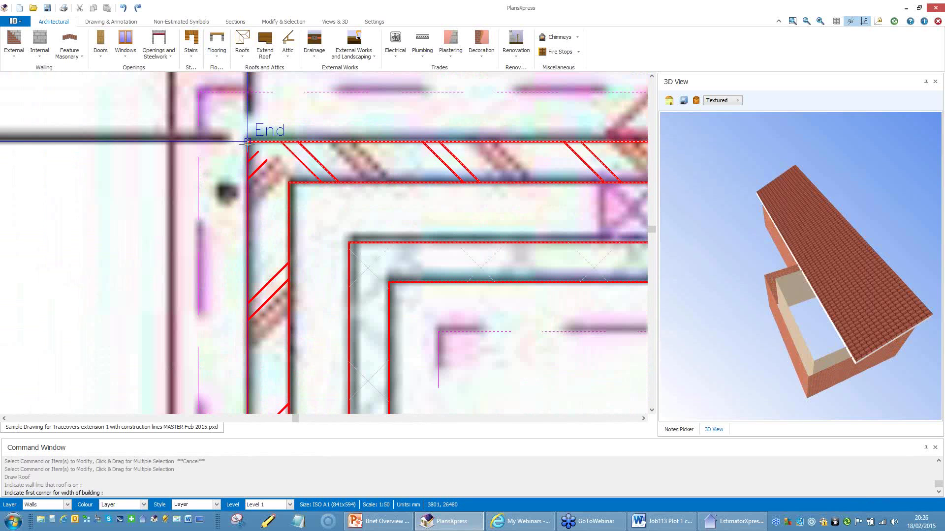
pyautogui.click(247, 143)
pyautogui.scroll(-3, 229, 210)
pyautogui.moveTo(551, 183); pyautogui.dragTo(451, 177, button='middle')
pyautogui.scroll(4, 438, 242)
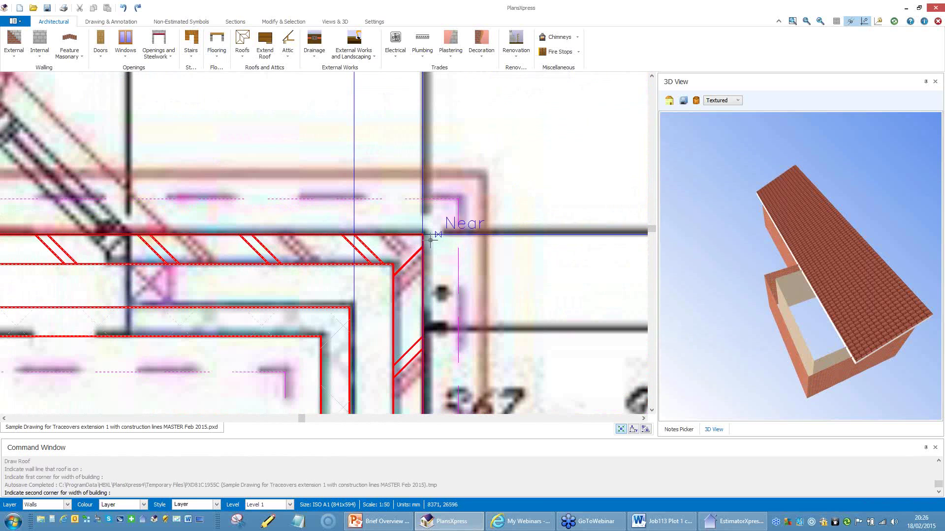
pyautogui.click(423, 234)
pyautogui.scroll(-3, 424, 231)
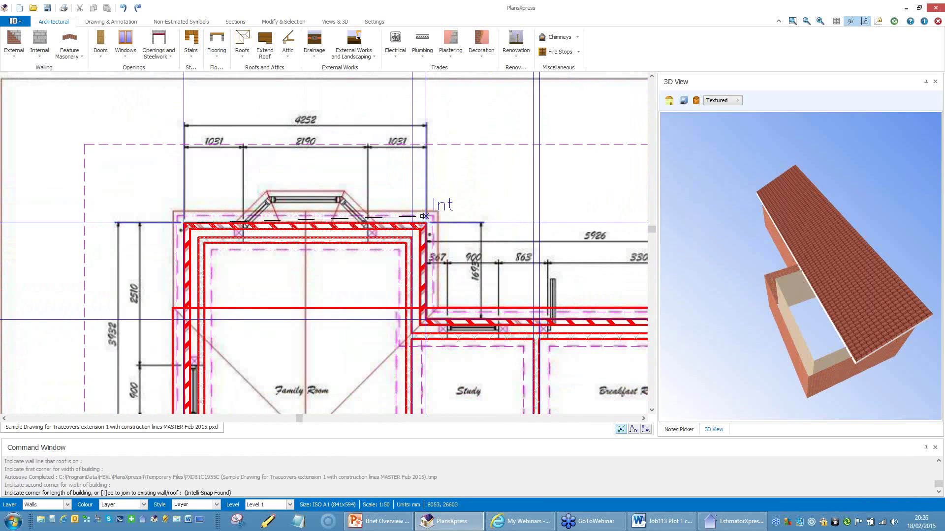
pyautogui.press('t')
pyautogui.scroll(2, 305, 313)
pyautogui.click(332, 300)
pyautogui.click(497, 272)
# - Refresh the 3D view and rotate the model to inspect the junction of the apex and lean-to roofs
pyautogui.moveTo(821, 314); pyautogui.dragTo(879, 218)
pyautogui.moveTo(842, 281); pyautogui.dragTo(769, 229)
pyautogui.click(894, 22)
pyautogui.moveTo(814, 251); pyautogui.dragTo(870, 295)
# - Choose the aluminium Bi-fold 3300x2100 5 panel patio door and accept its default dimensions and specification
pyautogui.scroll(-4, 445, 210)
pyautogui.moveTo(445, 211); pyautogui.dragTo(335, 217, button='middle')
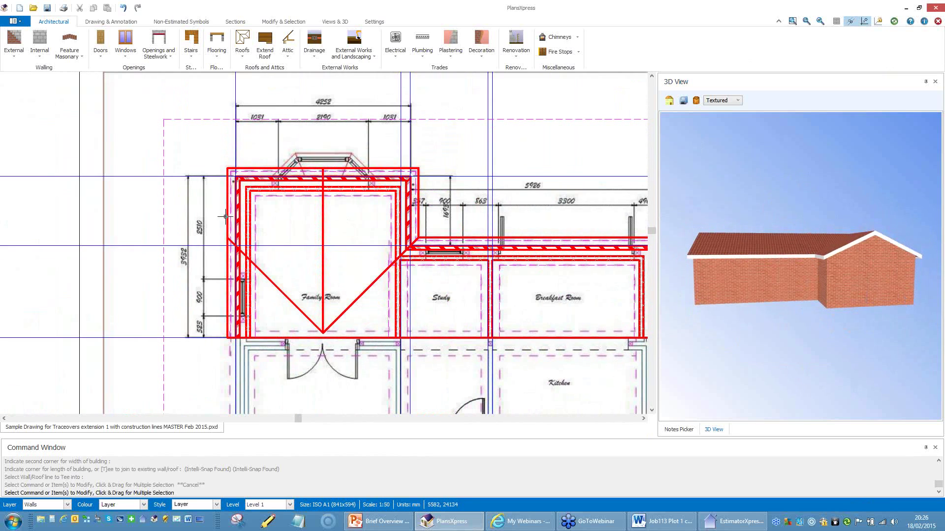
pyautogui.click(107, 22)
pyautogui.click(64, 23)
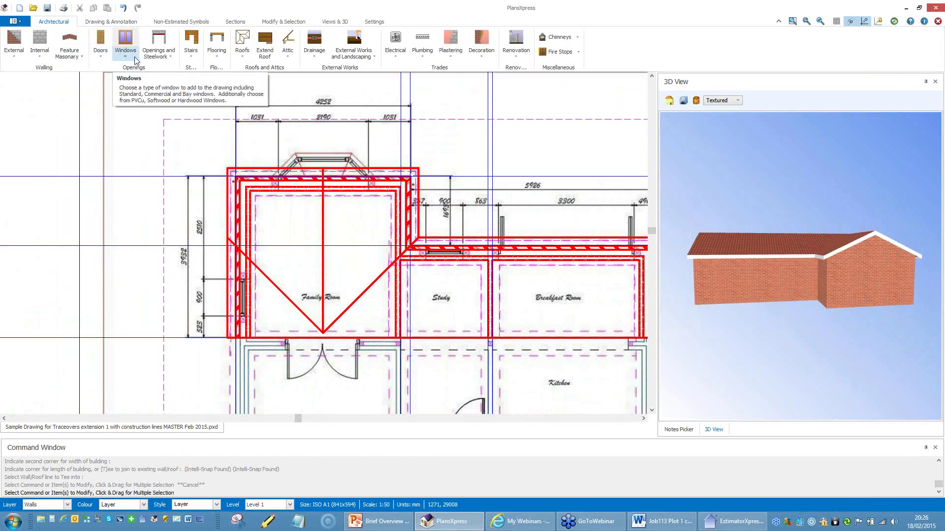
pyautogui.click(101, 45)
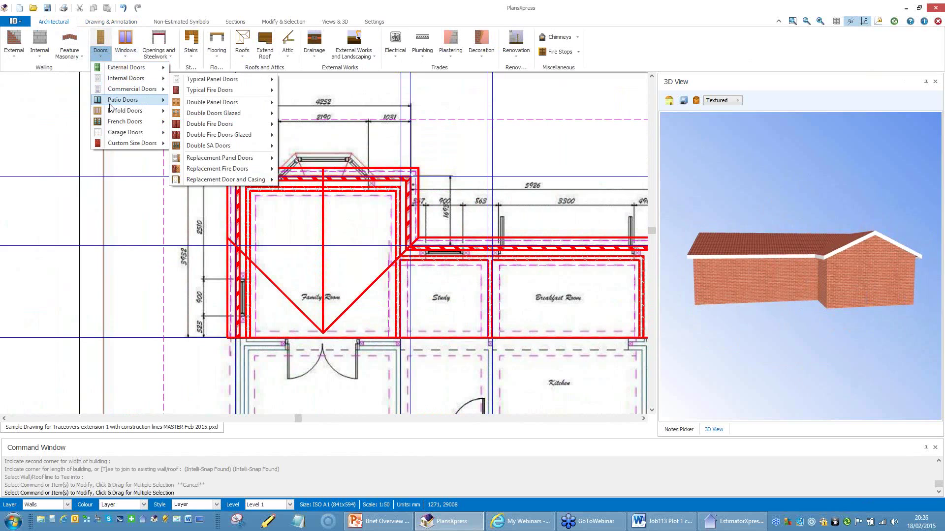
pyautogui.moveTo(114, 110)
pyautogui.moveTo(201, 116)
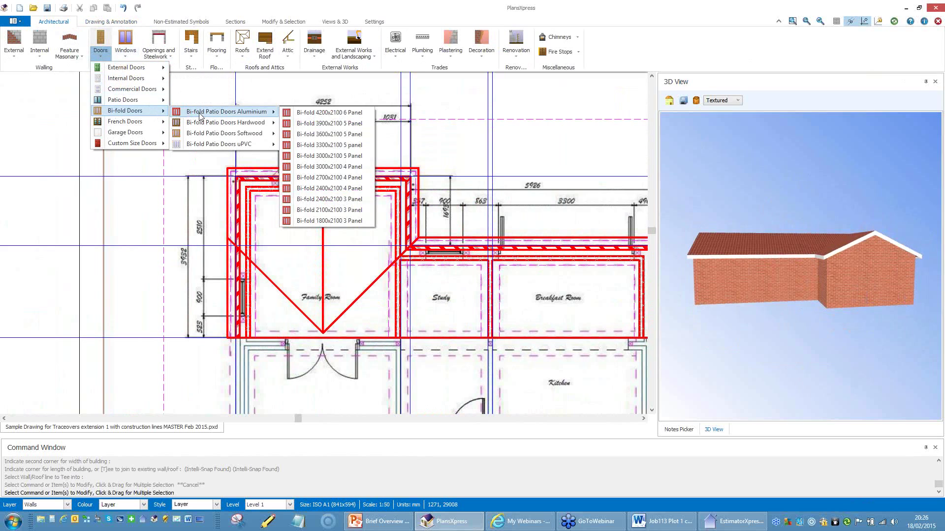
pyautogui.click(332, 146)
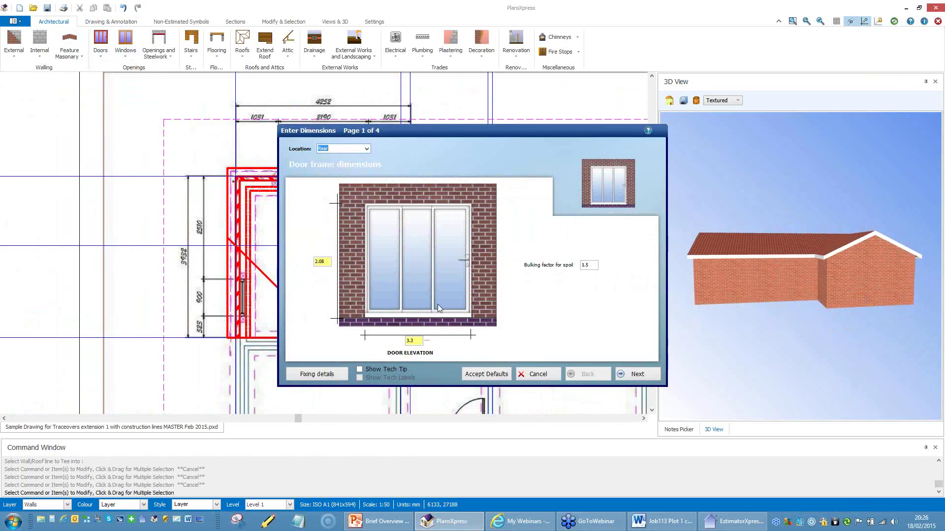
pyautogui.click(487, 373)
# - Insert the bi-fold door in the Breakfast Room's outer wall at the 3300 opening and at the middle of the Family Room's bay-window wall
pyautogui.scroll(5, 581, 256)
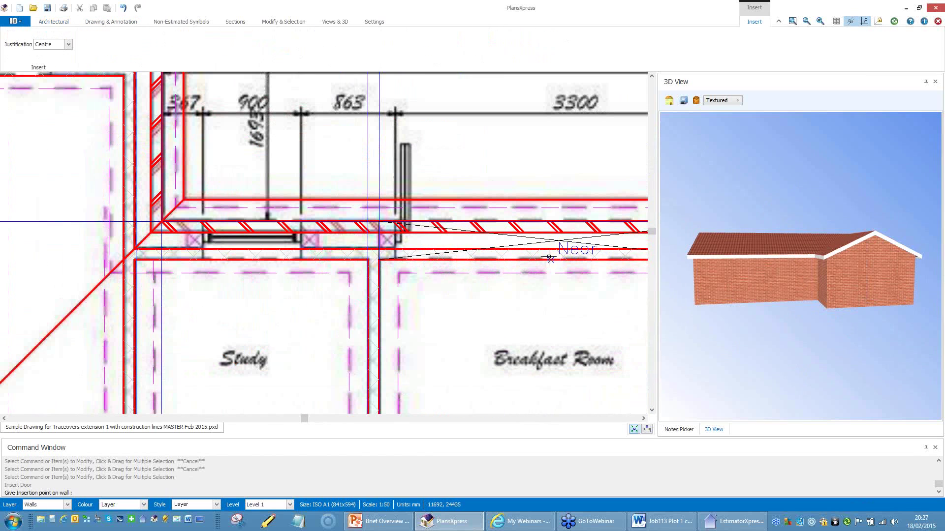
pyautogui.click(581, 257)
pyautogui.scroll(-4, 569, 253)
pyautogui.click(598, 295)
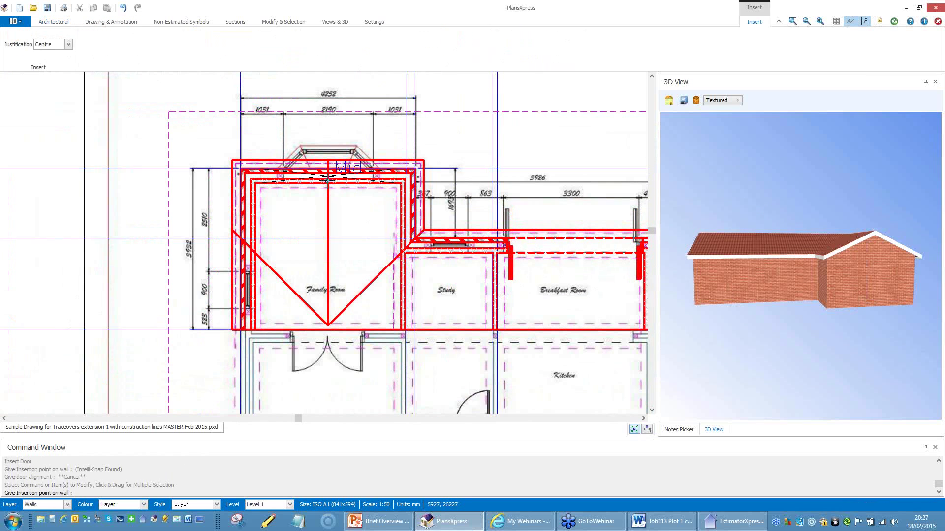
pyautogui.scroll(4, 327, 182)
pyautogui.click(328, 182)
pyautogui.click(333, 205)
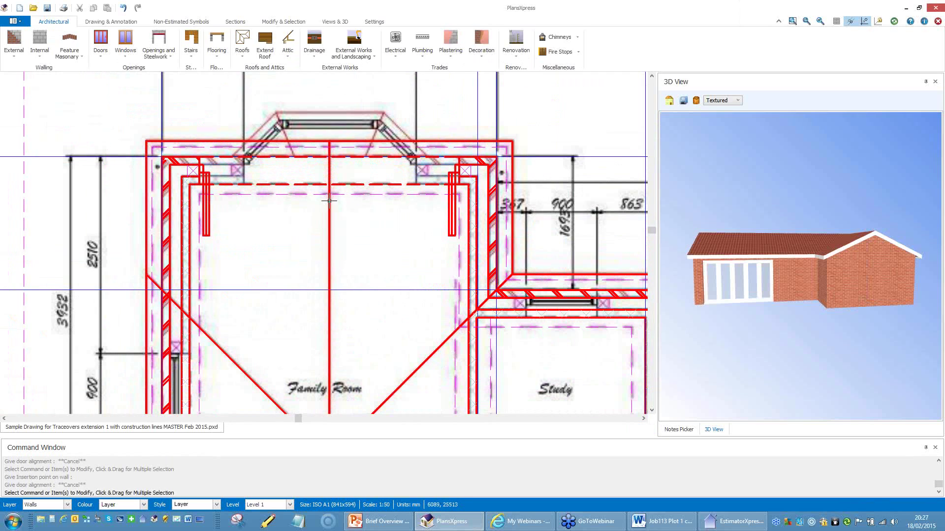
# - Rotate the 3D model to view both bi-fold doors and bring the complete traced floor plan into view
pyautogui.scroll(-3, 345, 209)
pyautogui.moveTo(842, 310); pyautogui.dragTo(724, 310)
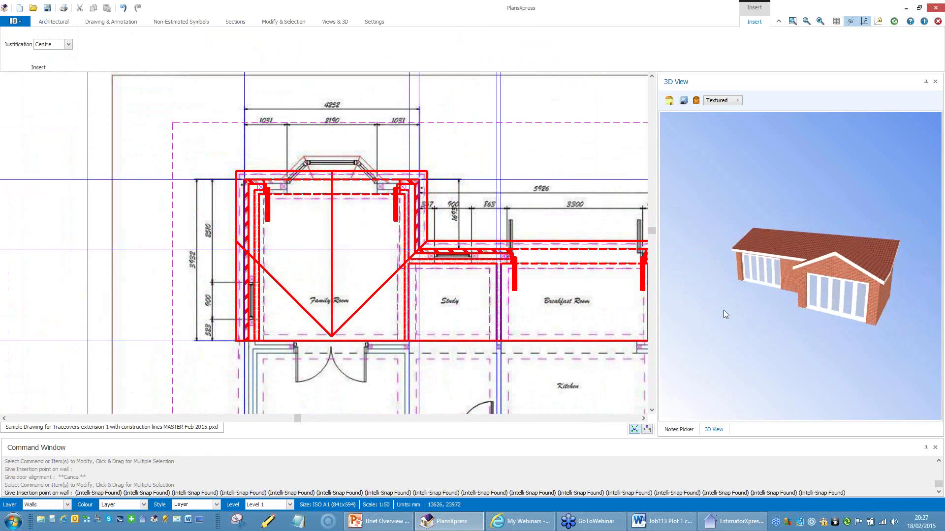
pyautogui.scroll(-3, 495, 251)
pyautogui.moveTo(431, 240)
pyautogui.mouseDown(button='middle')
pyautogui.moveTo(307, 174)
pyautogui.moveTo(230, 151)
pyautogui.mouseUp(button='middle')
pyautogui.scroll(-2, 228, 331)
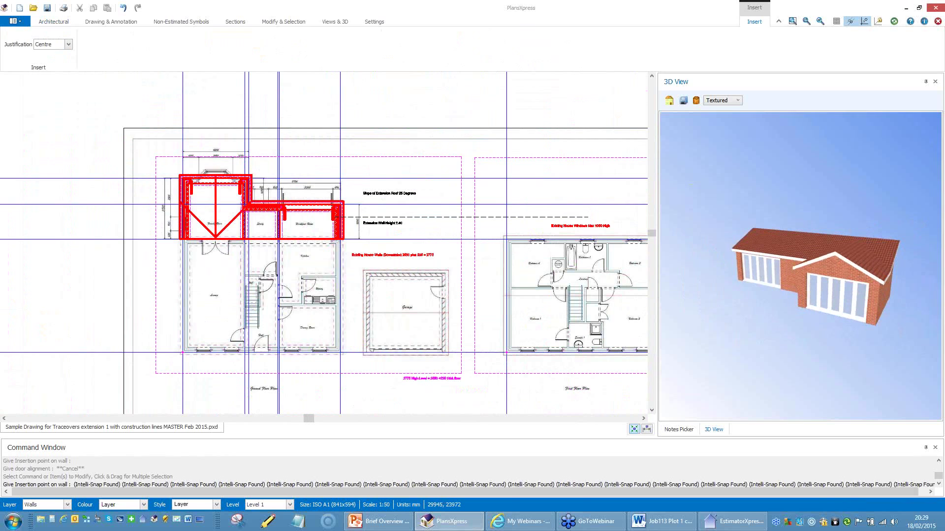
# - Switch to the Brief Overview of Visual Estimating presentation in PowerPoint and start its slide show
pyautogui.click(382, 525)
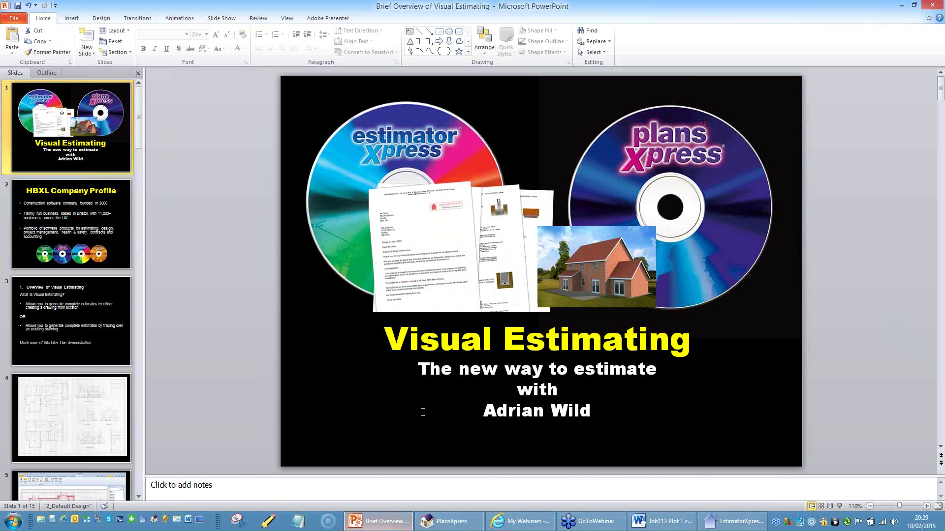
pyautogui.click(839, 506)
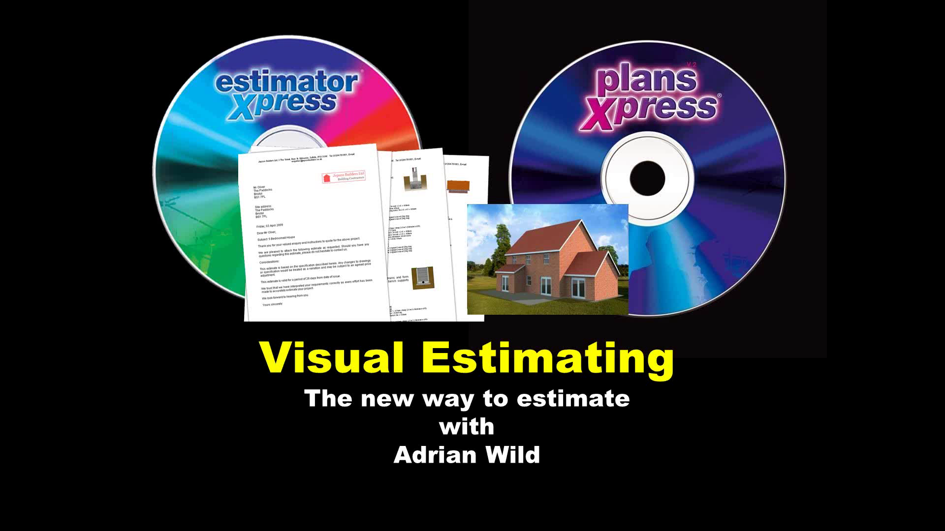